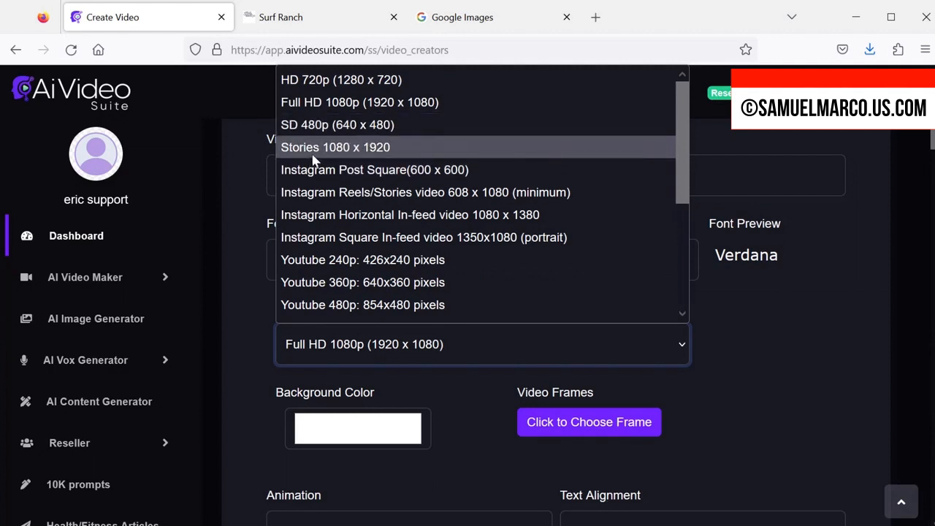
Step: Set the video resolution to Full HD 1080p (1920 x 1080)
scroll(368, 196, down, 2)
scroll(371, 208, up, 2)
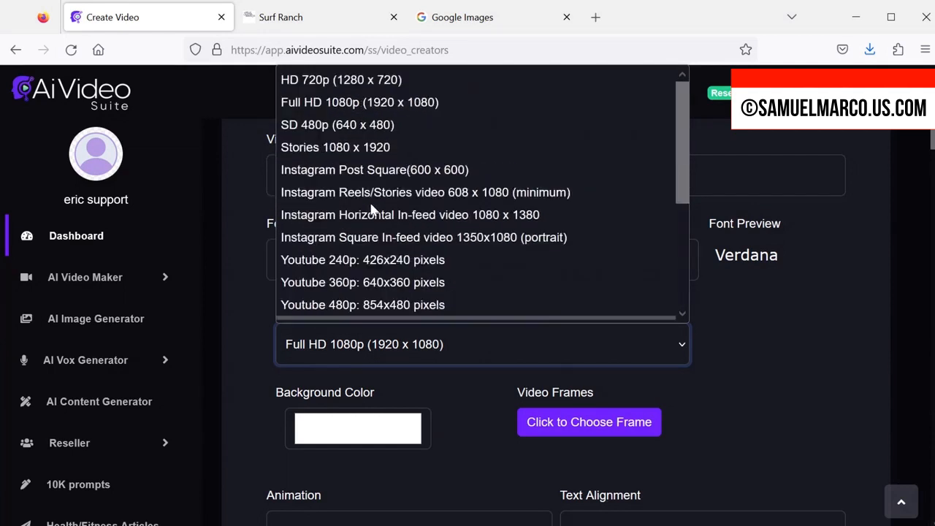
click(355, 102)
scroll(435, 391, down, 2)
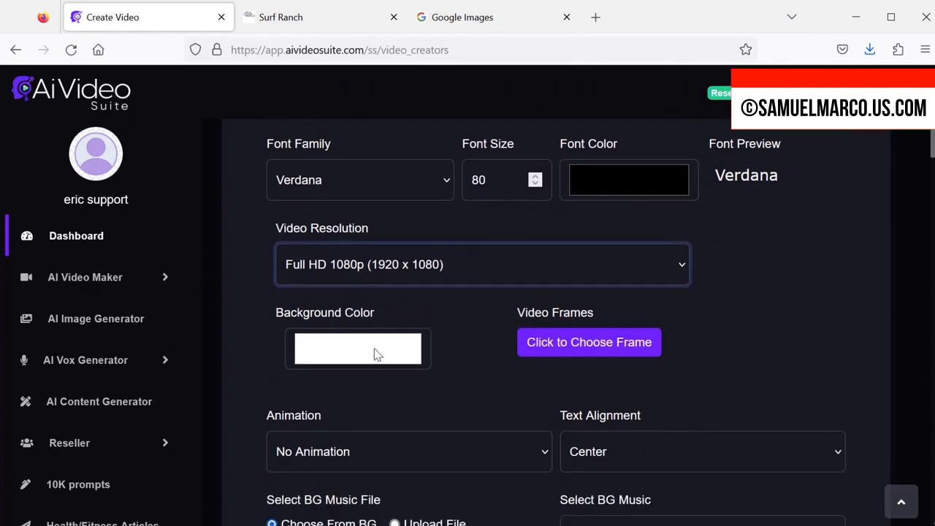
Step: Choose and confirm a background color for the video
click(377, 355)
mouse_move(203, 97)
mouse_down()
mouse_move(204, 107)
mouse_move(204, 90)
mouse_up()
click(332, 113)
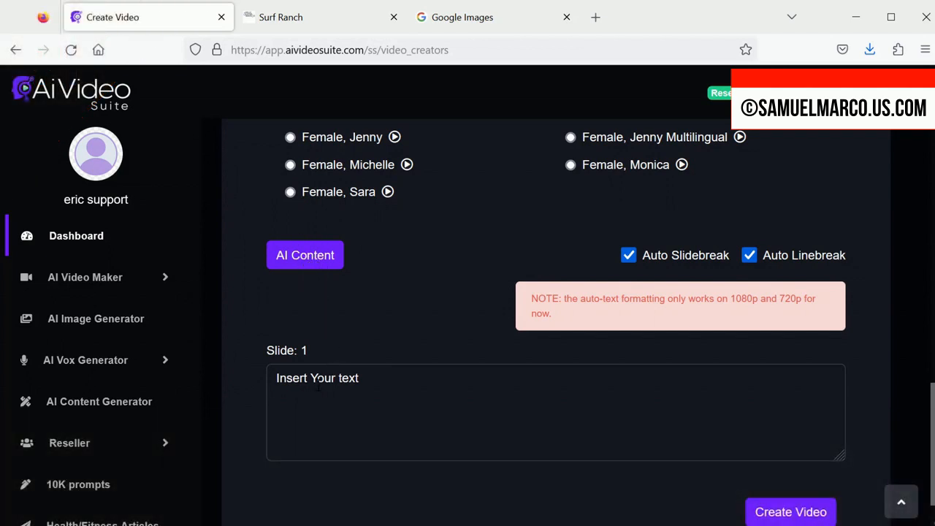
Step: Generate an AI sales video script for The Internet Marketing Crash Course video course and insert it into the slides
click(312, 256)
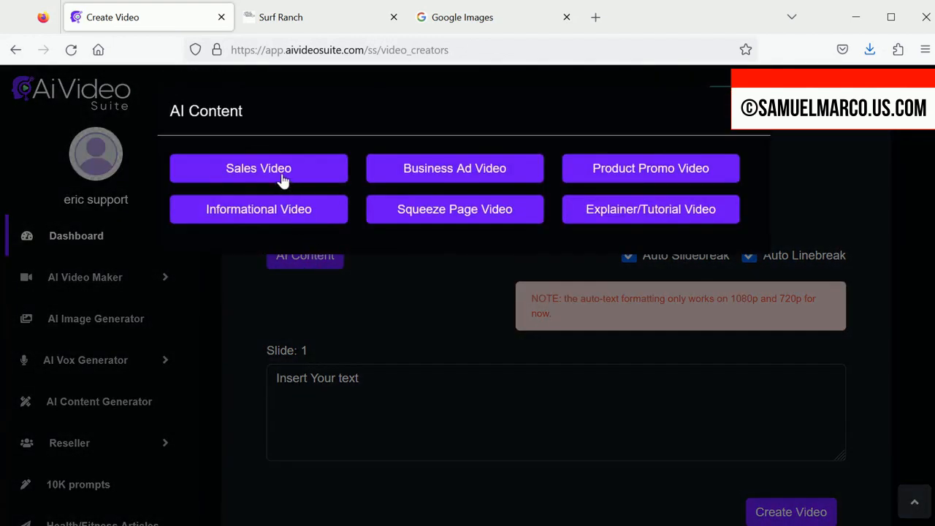
click(282, 169)
click(390, 407)
click(385, 406)
click(191, 451)
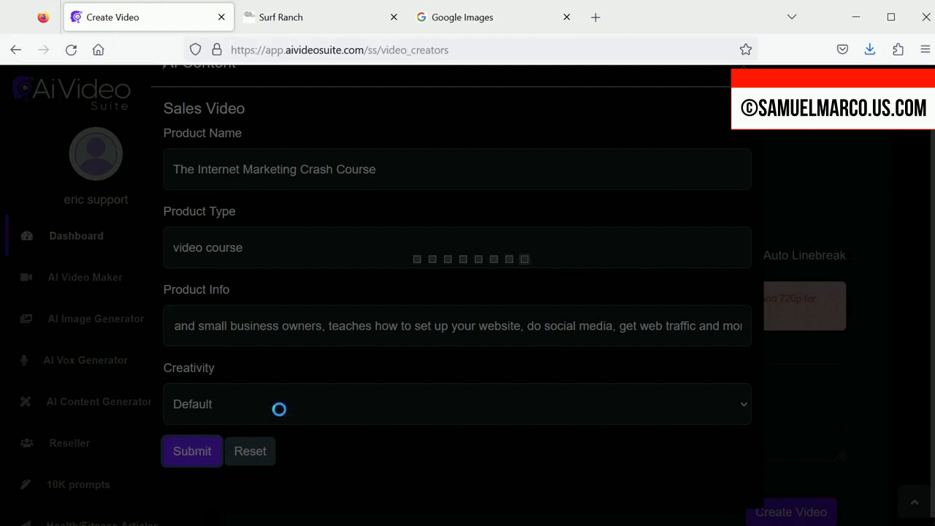
scroll(537, 307, down, 5)
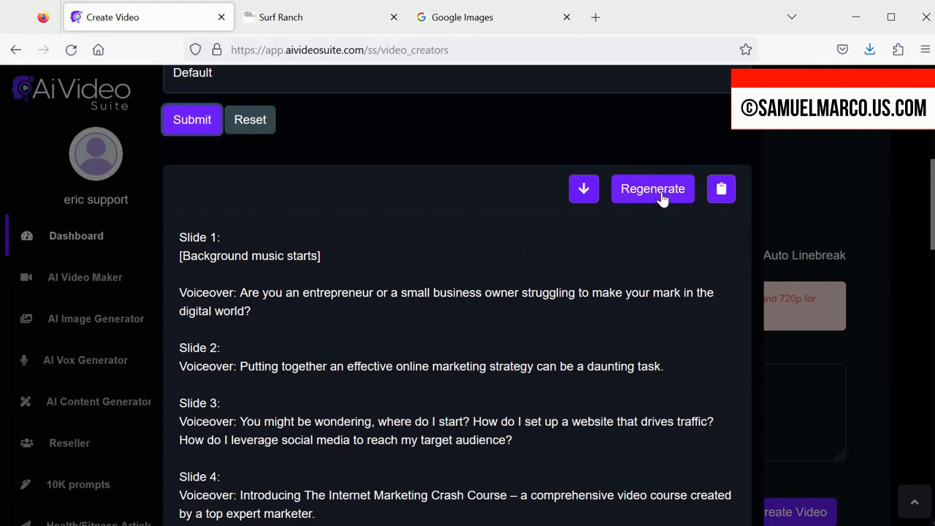
click(583, 196)
Step: Set the font family to Helvetica and the video resolution to Full HD 1080p (1920 x 1080)
drag(930, 444, 930, 349)
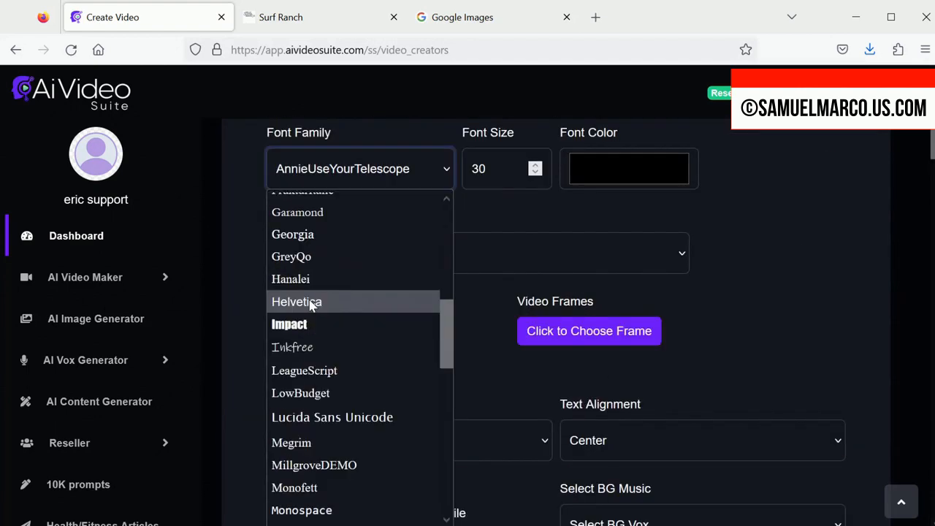
click(313, 302)
click(679, 255)
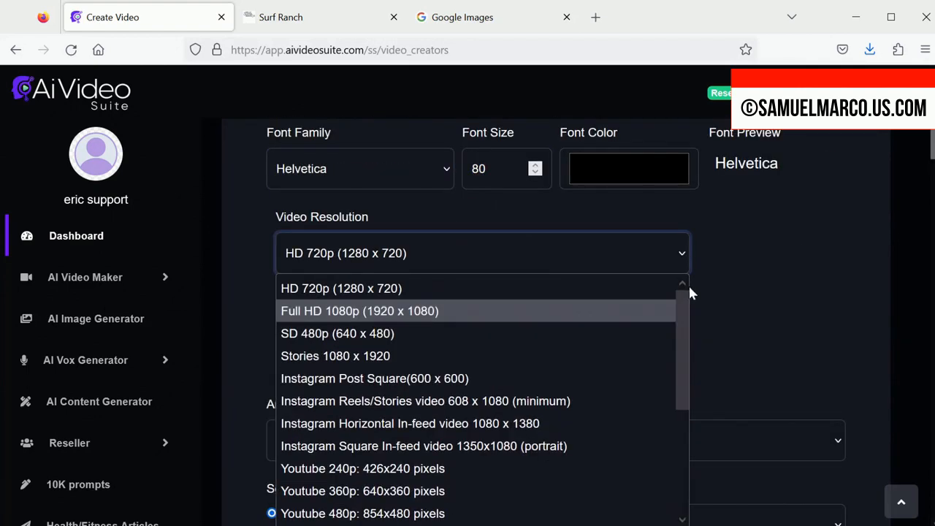
click(352, 311)
Step: Choose a decorative colored frame for the video
click(600, 327)
scroll(598, 317, down, 5)
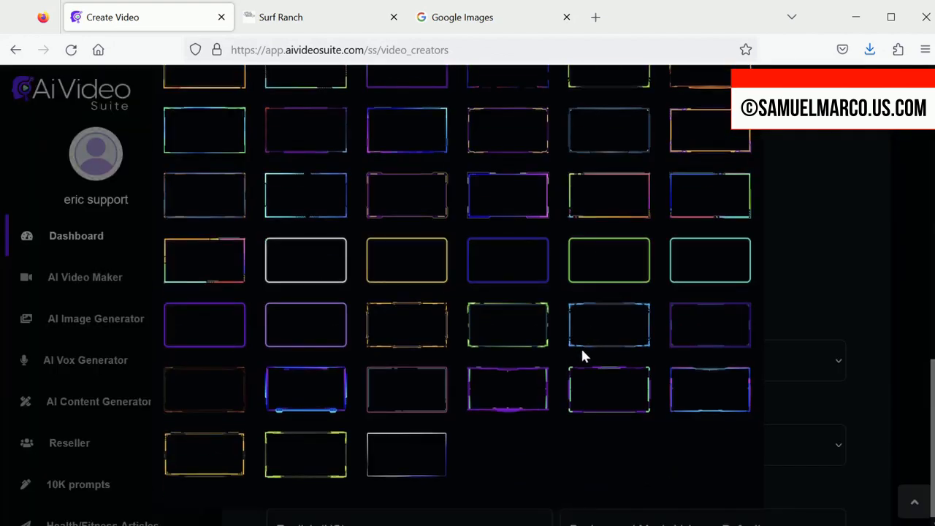
click(582, 344)
scroll(476, 291, down, 2)
scroll(476, 291, up, 1)
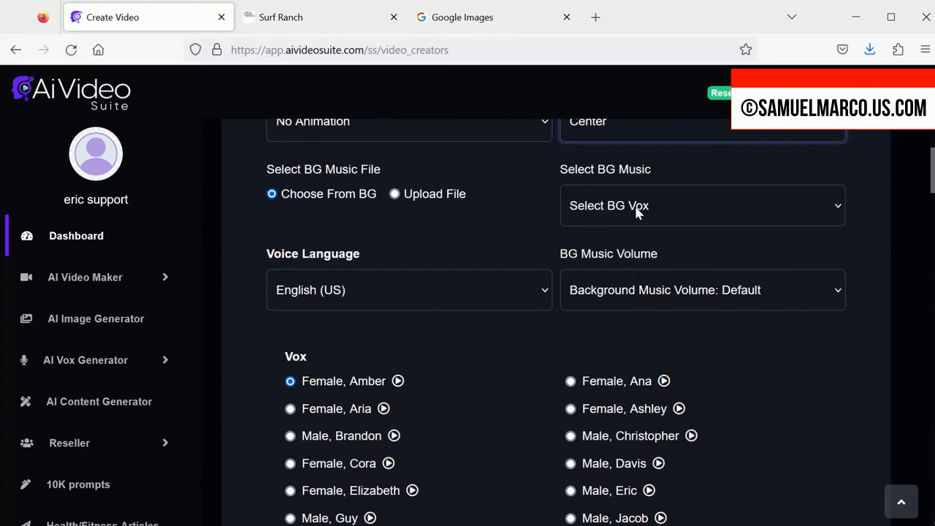
Step: Select Positive Experience as the background music and set its volume to 0.05
click(637, 209)
drag(841, 252, 839, 265)
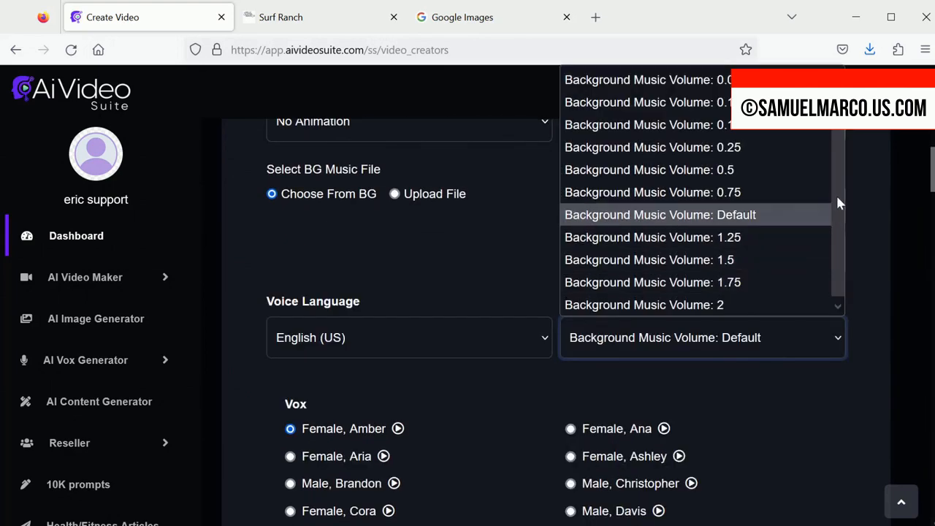
click(822, 80)
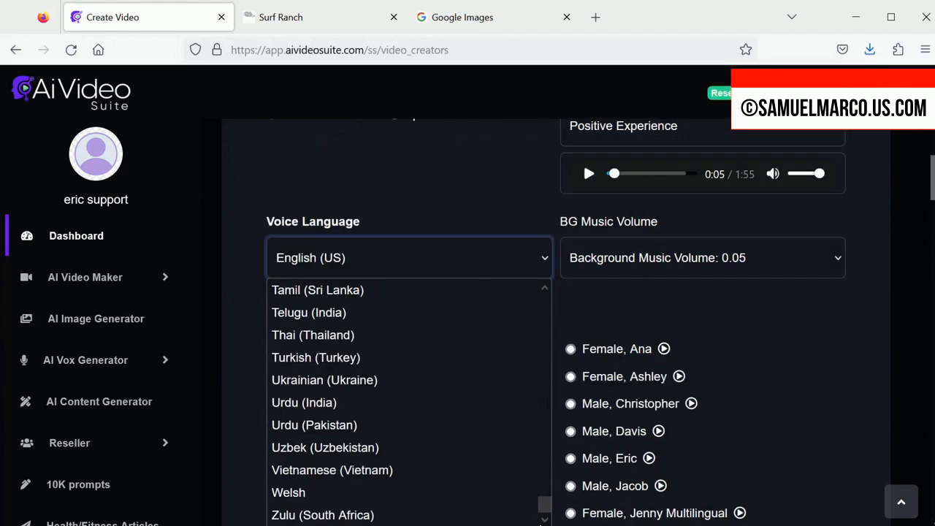
Step: Browse the voice languages, keep English (US), and select a different voice for the narration
drag(544, 504, 538, 247)
click(538, 247)
scroll(490, 275, down, 3)
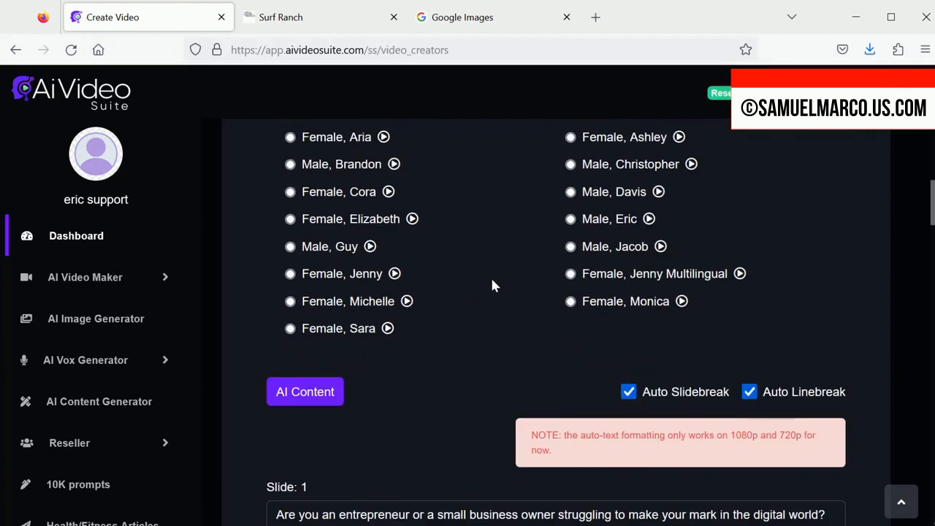
scroll(490, 275, up, 1)
click(291, 218)
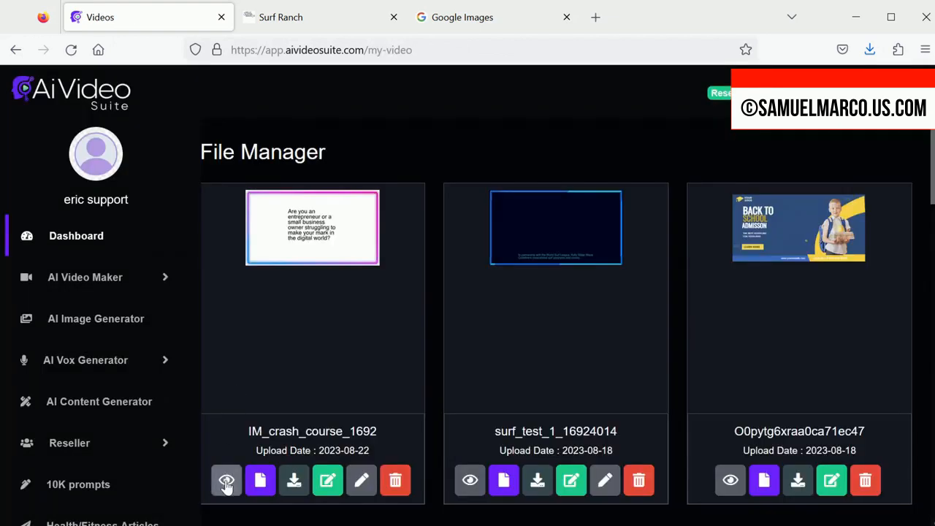
Step: Open the IM crash course video in the file manager for viewing
click(226, 481)
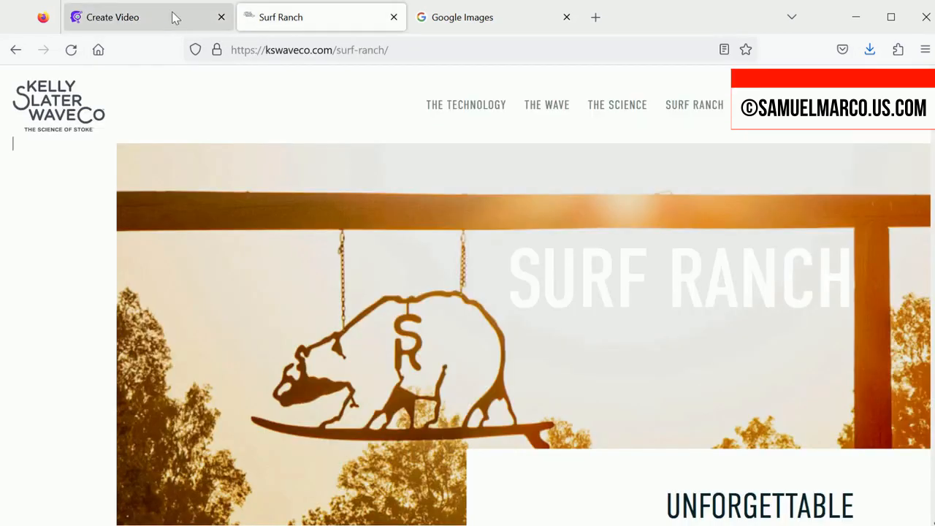
click(172, 17)
click(286, 368)
text(https://kswaveco.com/surf-ranch/)
click(732, 369)
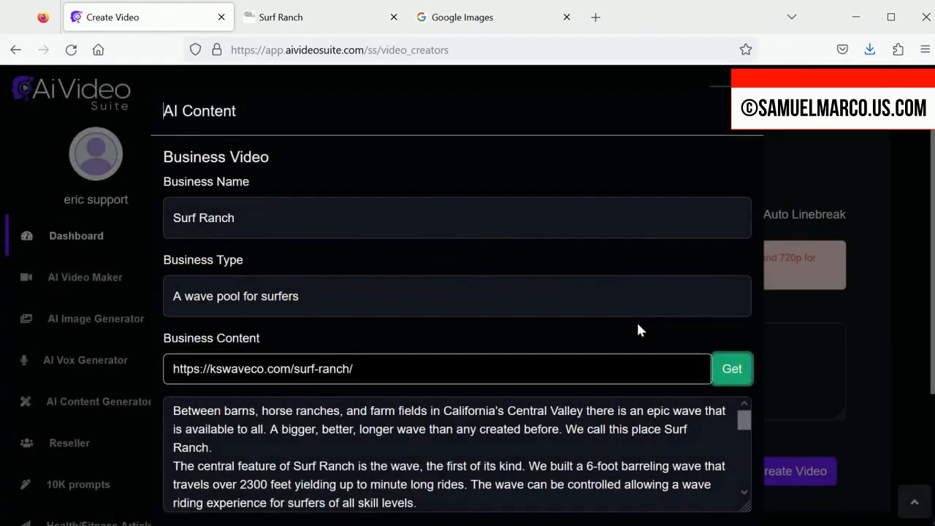
Step: Generate the Surf Ranch business video script from the fetched content and look through it
scroll(636, 328, down, 2)
click(193, 452)
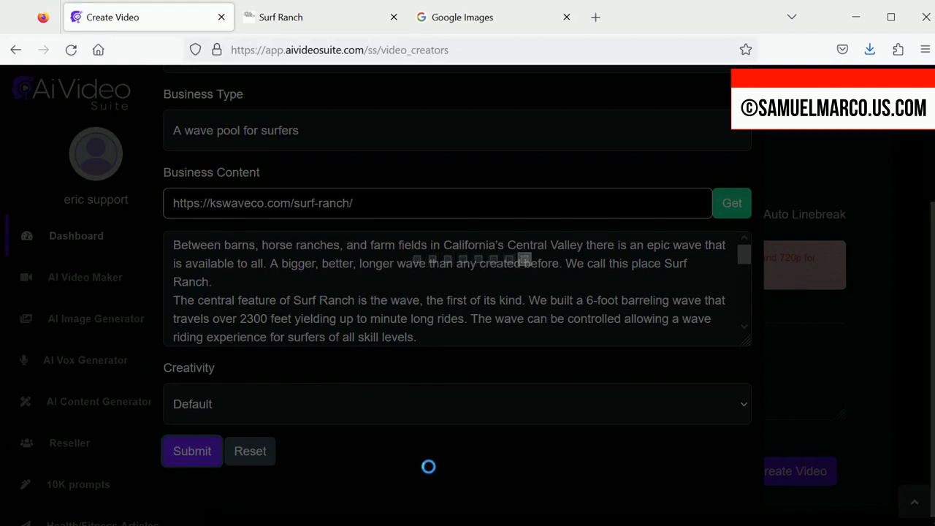
scroll(501, 412, down, 4)
scroll(501, 413, down, 4)
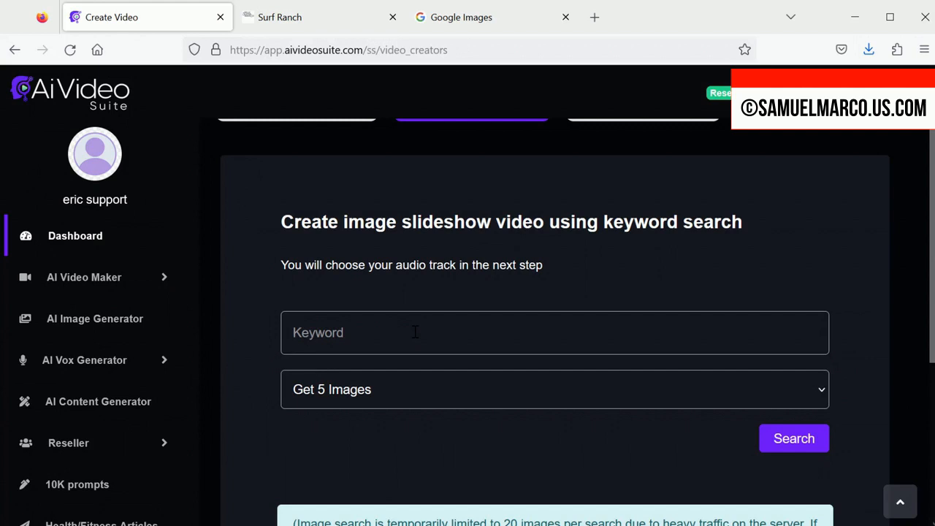
Step: Search for 10 images with the keyword surfing and process them into a slideshow video titled surf pics
click(414, 332)
text(surfing)
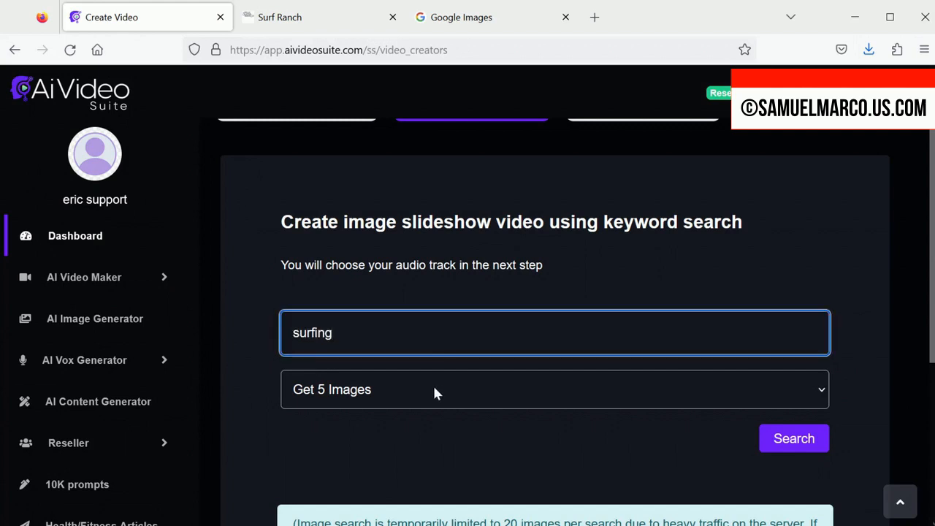
click(433, 387)
click(411, 447)
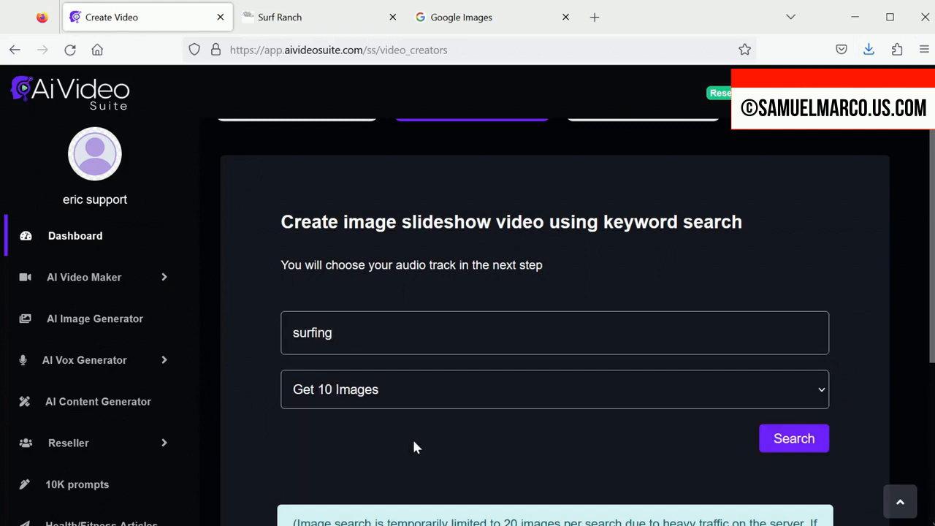
click(792, 441)
scroll(743, 424, down, 9)
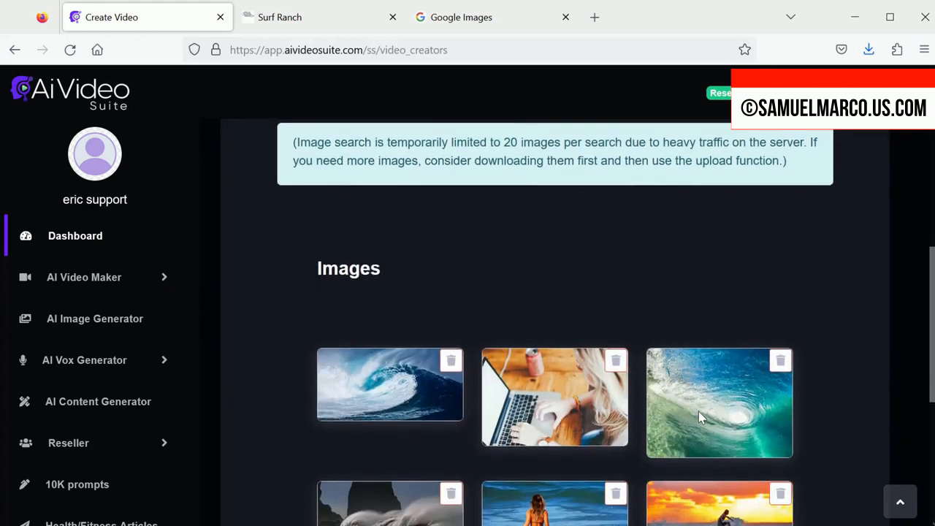
scroll(926, 271, up, 2)
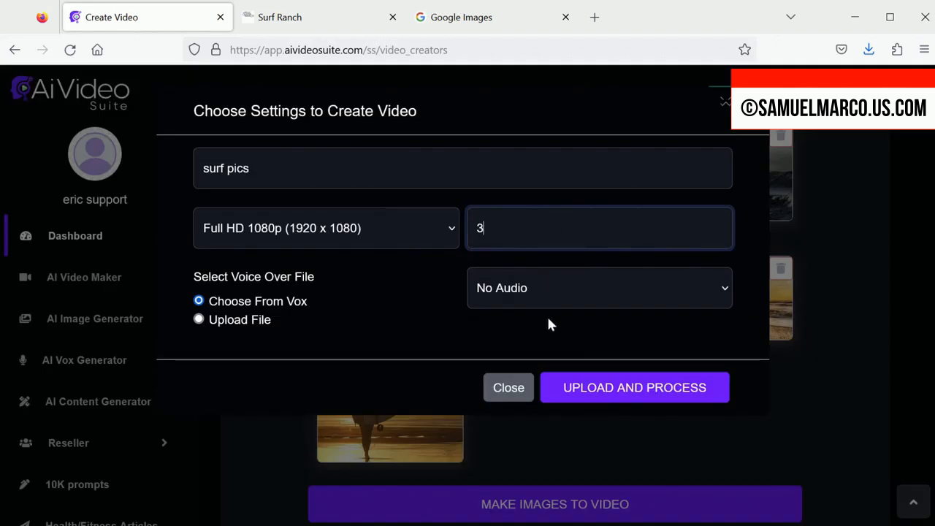
click(612, 388)
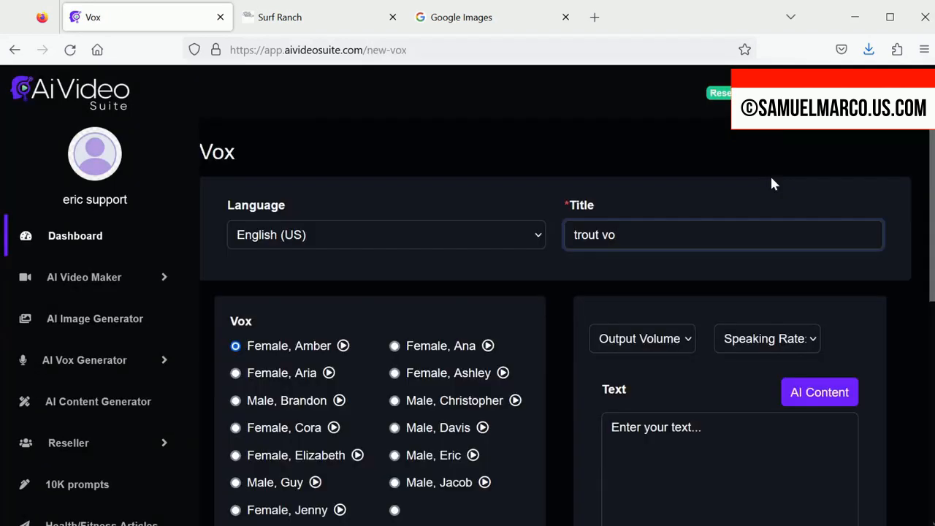
Step: Complete the new voice-over's title as trout vox and look over its voice and text settings
text(x)
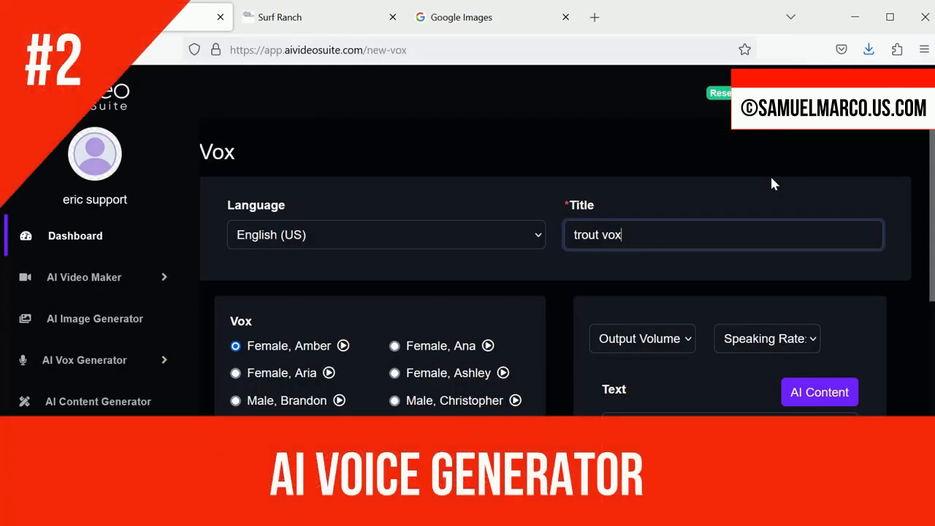
scroll(683, 227, down, 2)
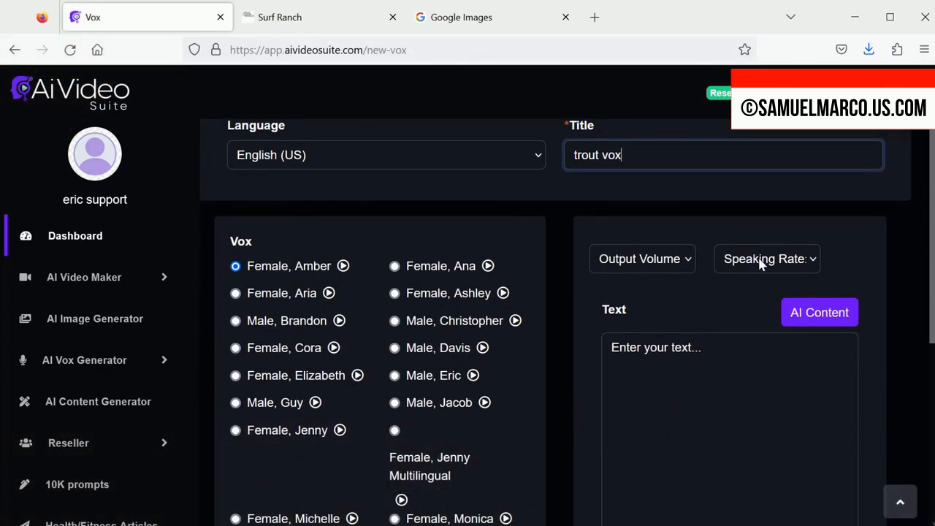
scroll(701, 412, down, 2)
scroll(701, 413, up, 2)
Step: Generate the voice-over text with the AI prompt "Write a 100 word video script about trout fishing" and select a passage in it
click(808, 314)
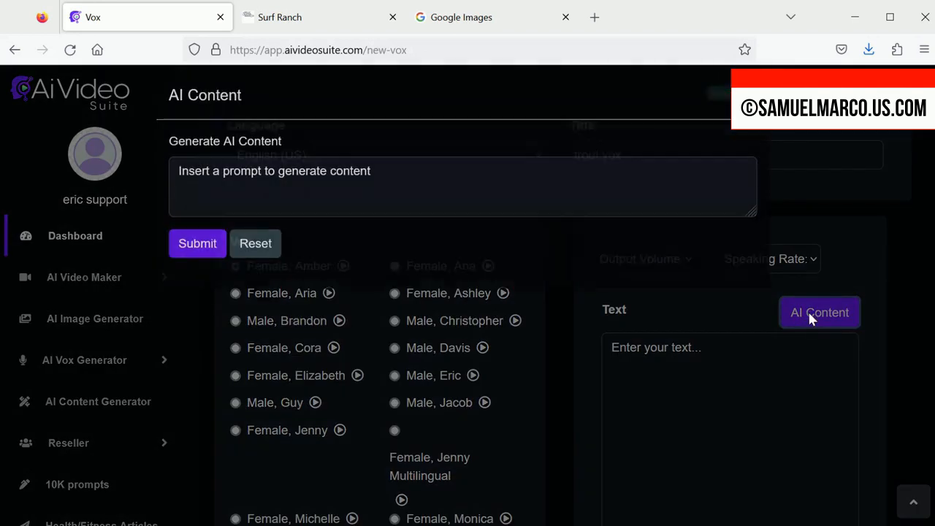
click(202, 203)
text(Write a 100 word video script about trout fishing)
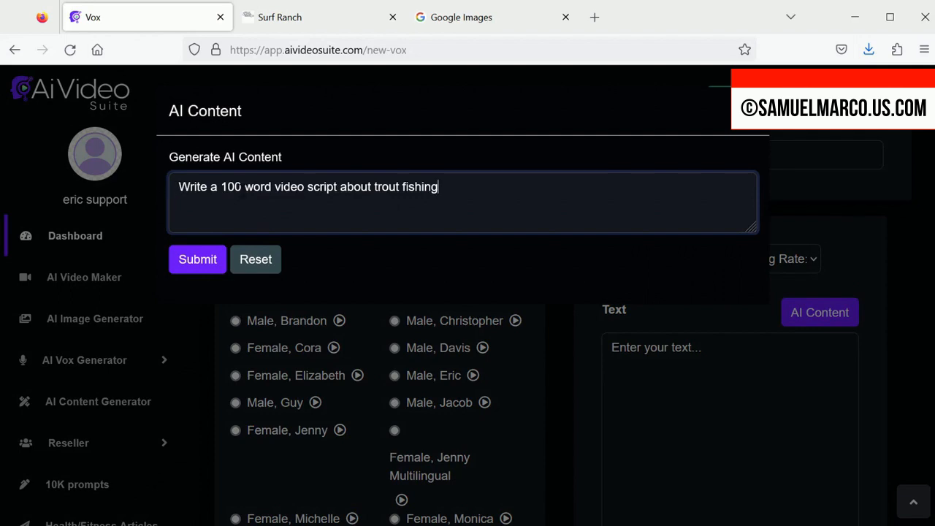
click(202, 261)
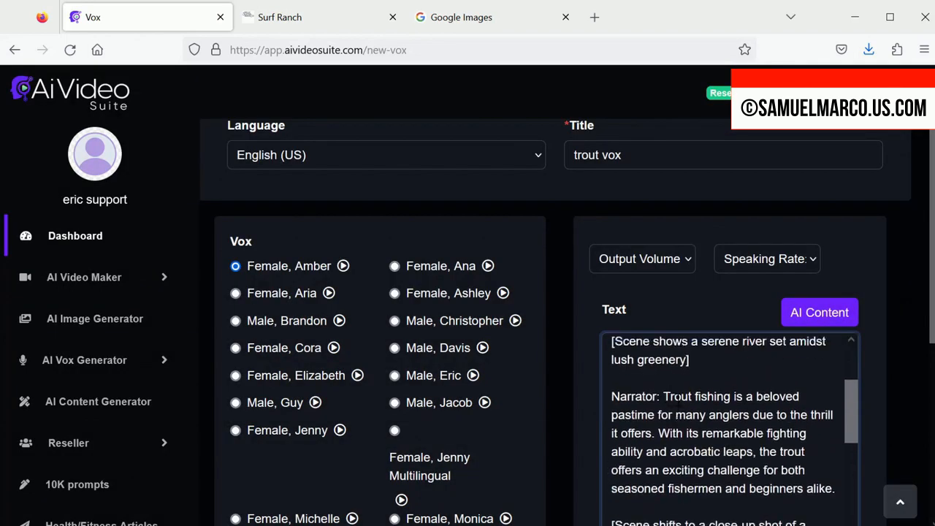
drag(694, 431, 611, 412)
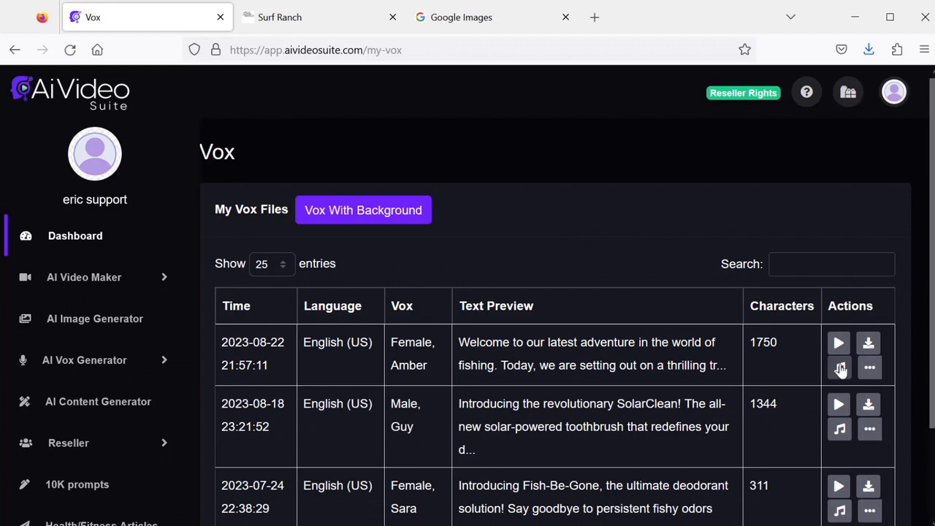
Step: In the AI Content Generator, use Video Script Product Promo 10 to generate and copy a 100 word script advertising The Ultimate Chocolate Cookbook
click(101, 403)
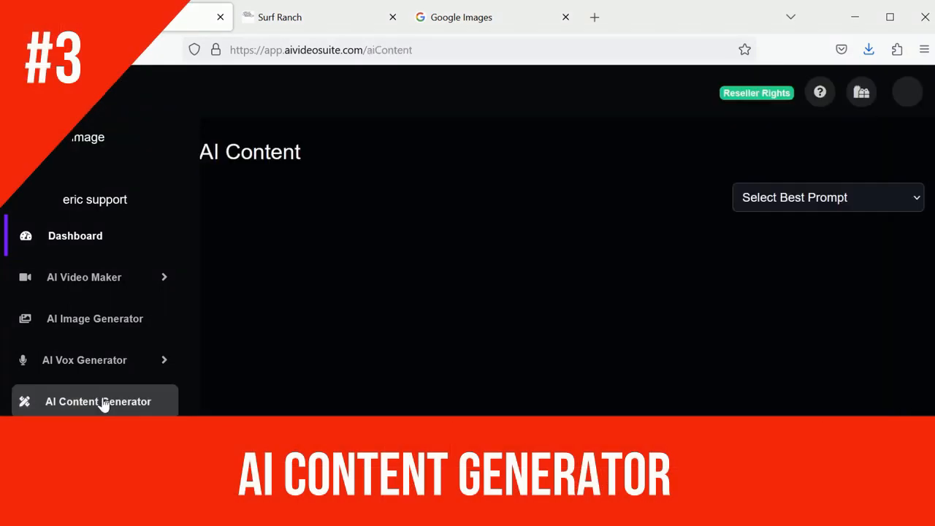
click(833, 198)
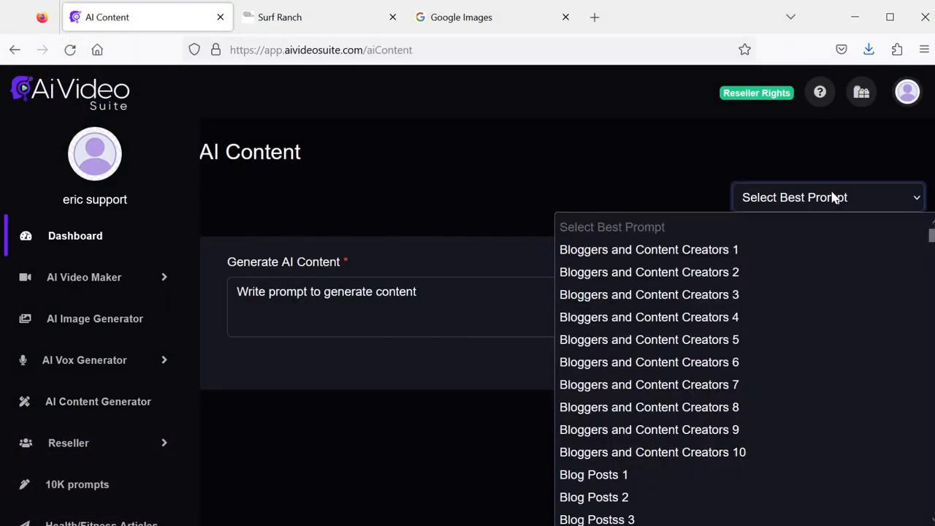
drag(932, 232, 929, 294)
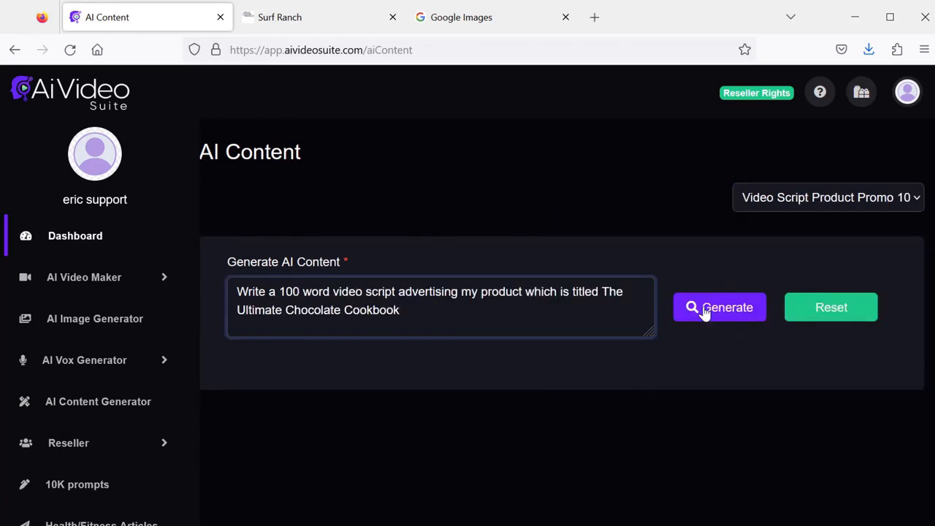
click(705, 307)
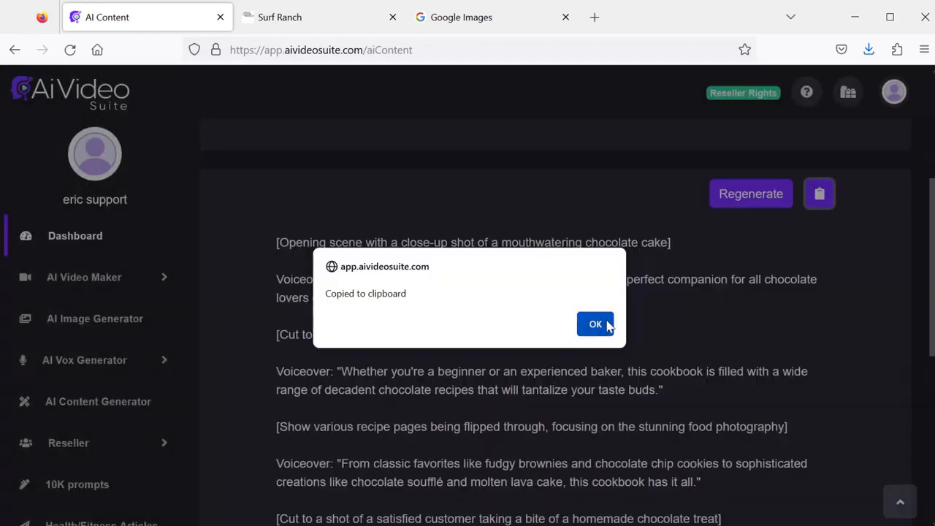
click(595, 324)
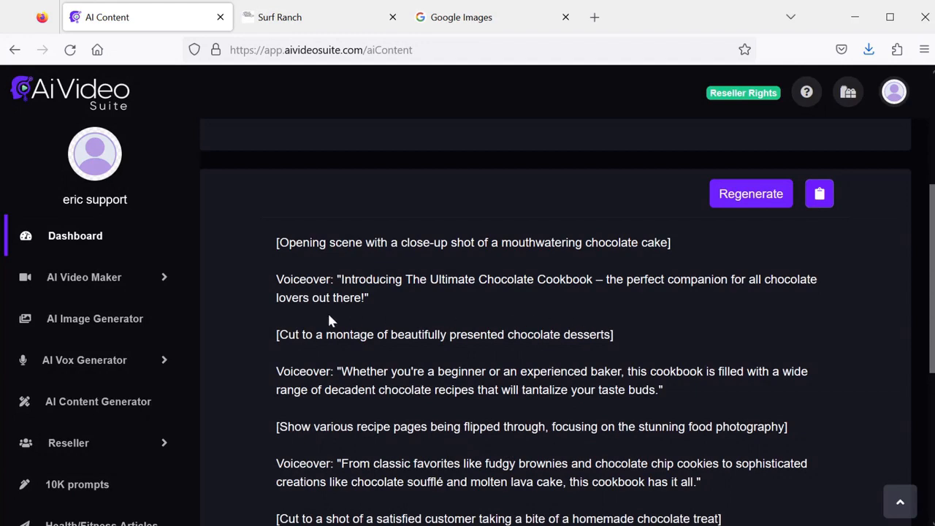
Step: Start a new voice-over and paste the copied chocolate cookbook script as its text
click(162, 360)
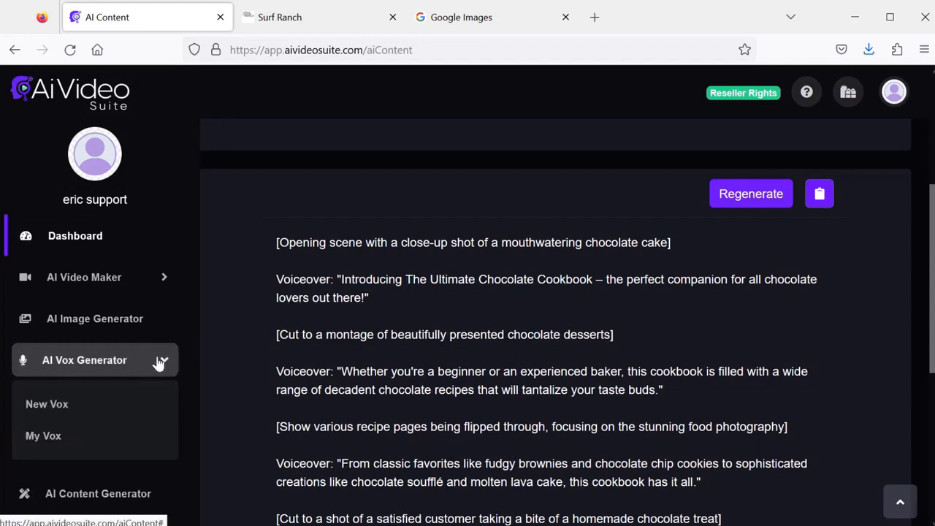
click(86, 406)
scroll(513, 351, down, 4)
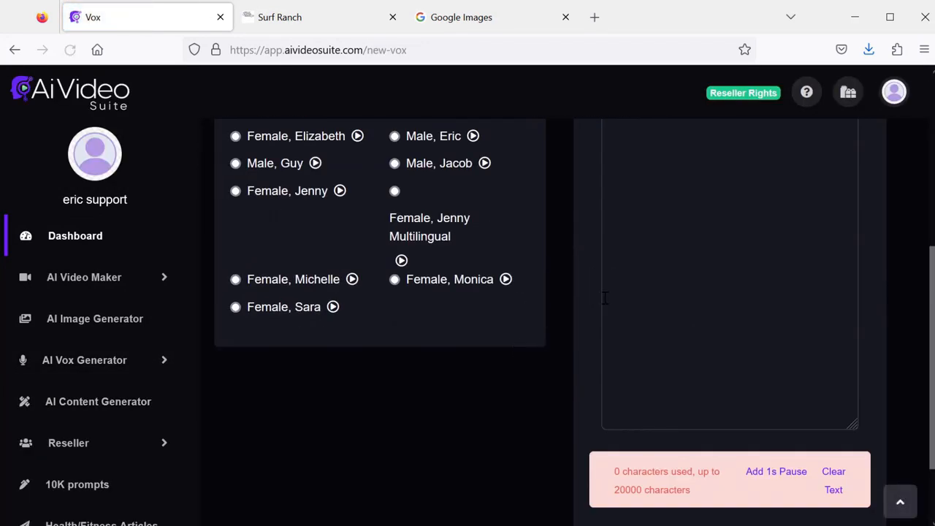
scroll(643, 302, up, 2)
click(643, 301)
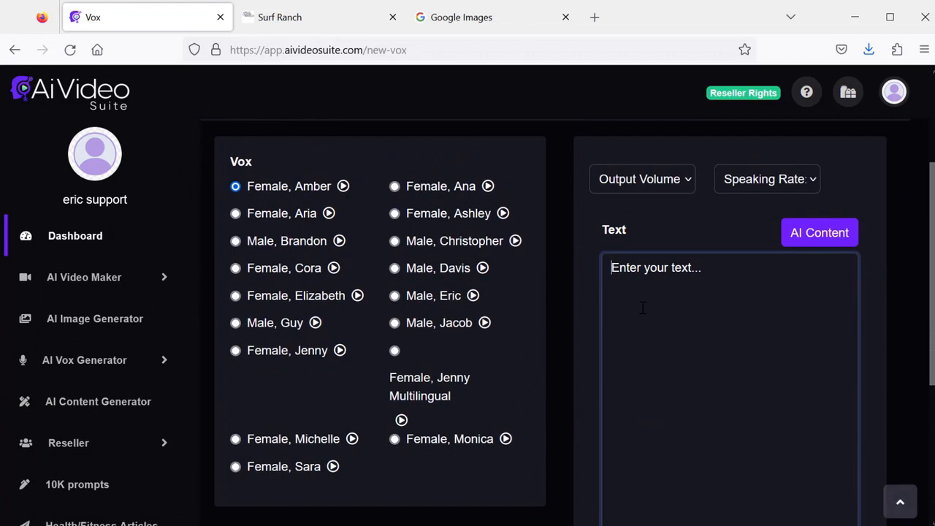
key(ctrl+v)
Step: Delete the opening scene direction and the first Voiceover label from the start of the voice-over text
scroll(679, 336, up, 3)
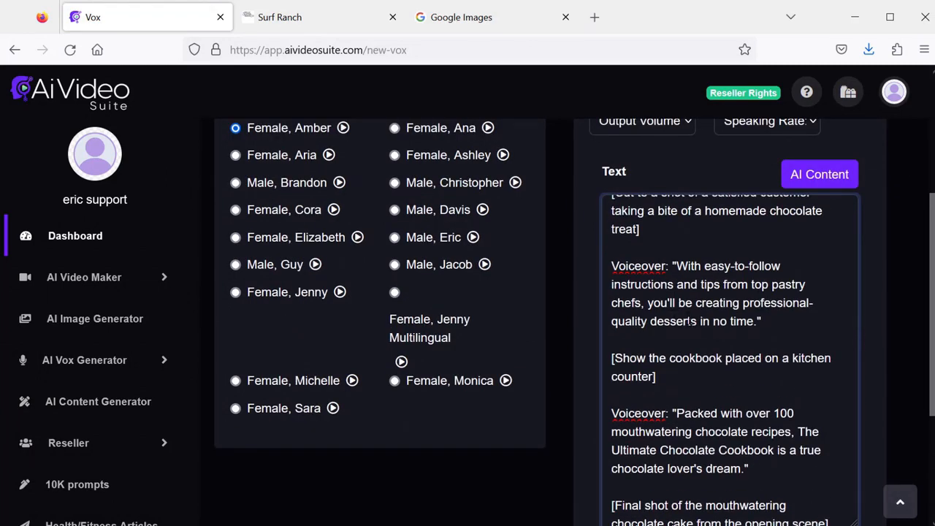
scroll(690, 321, up, 5)
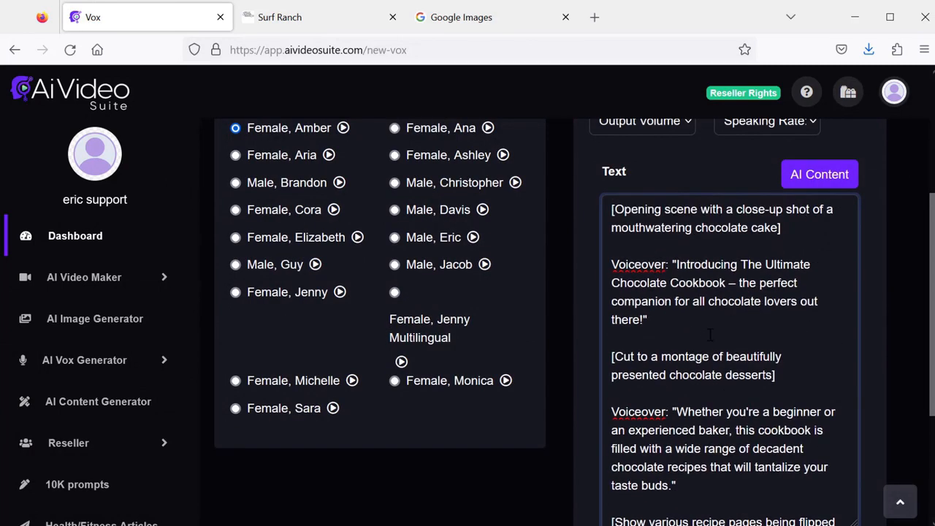
drag(674, 263, 601, 212)
key(BackSpace)
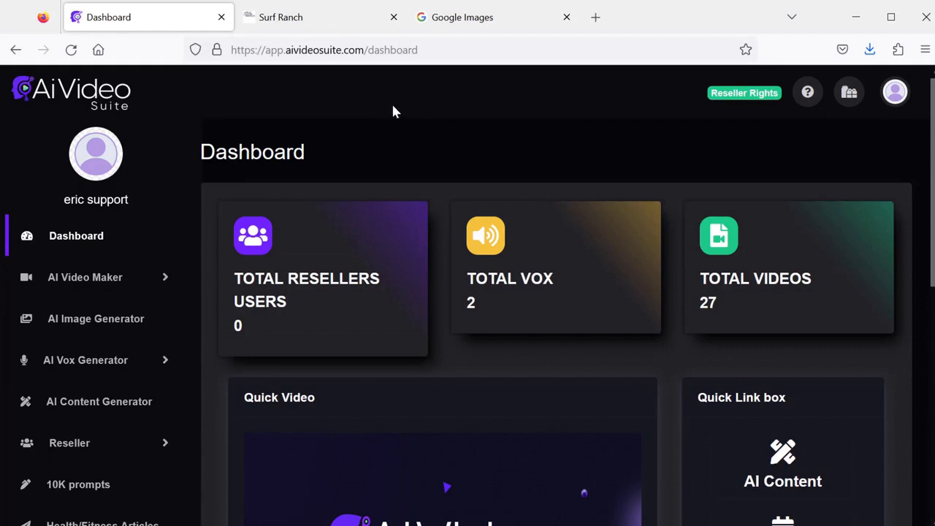
Step: Start a new AI Whiteboard Video and look over its font, resolution, background, animation, music and voice settings
click(161, 282)
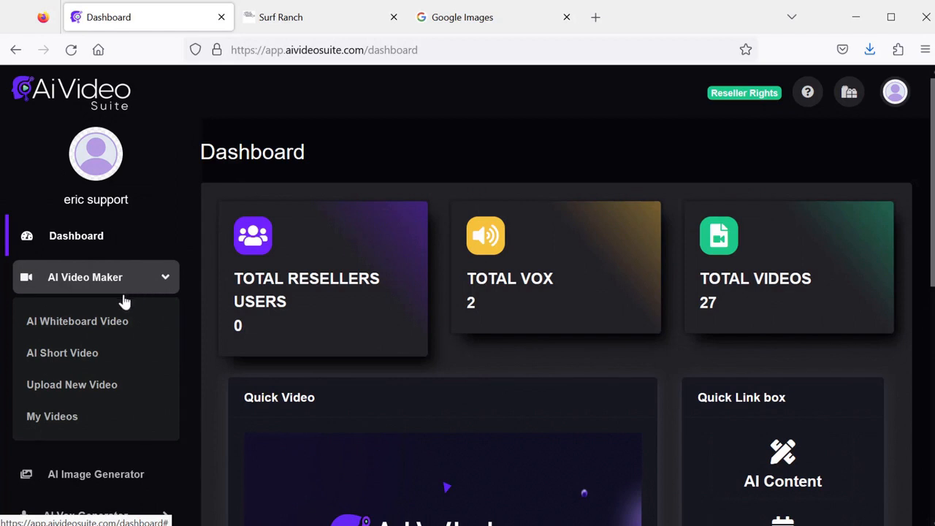
click(105, 325)
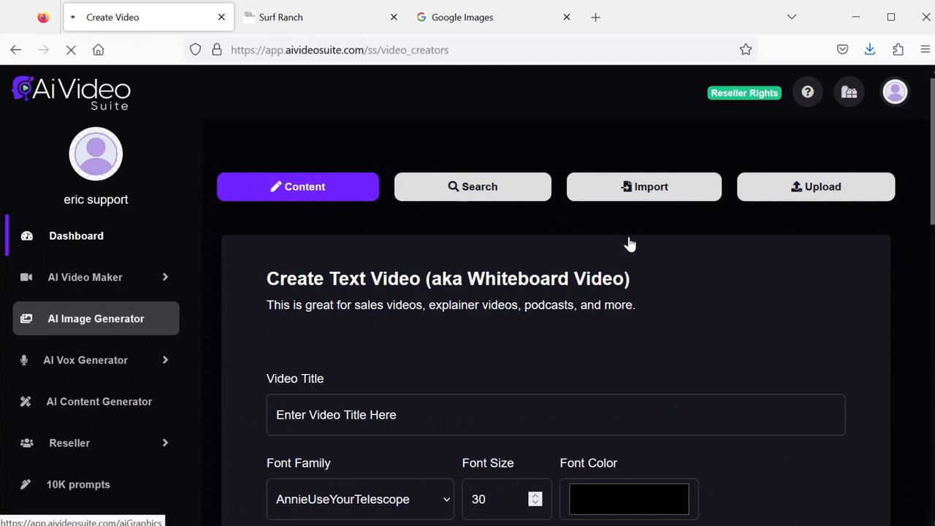
scroll(666, 245, down, 2)
scroll(663, 263, down, 3)
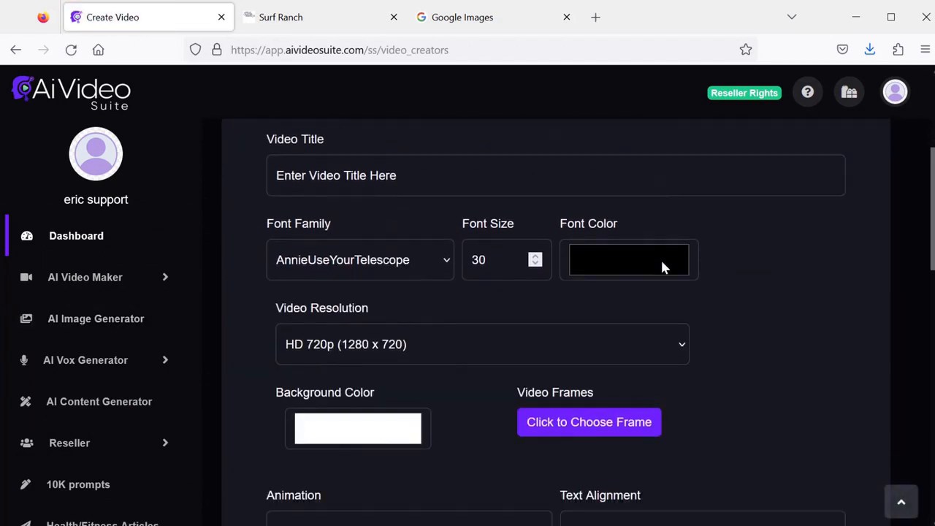
scroll(662, 265, up, 4)
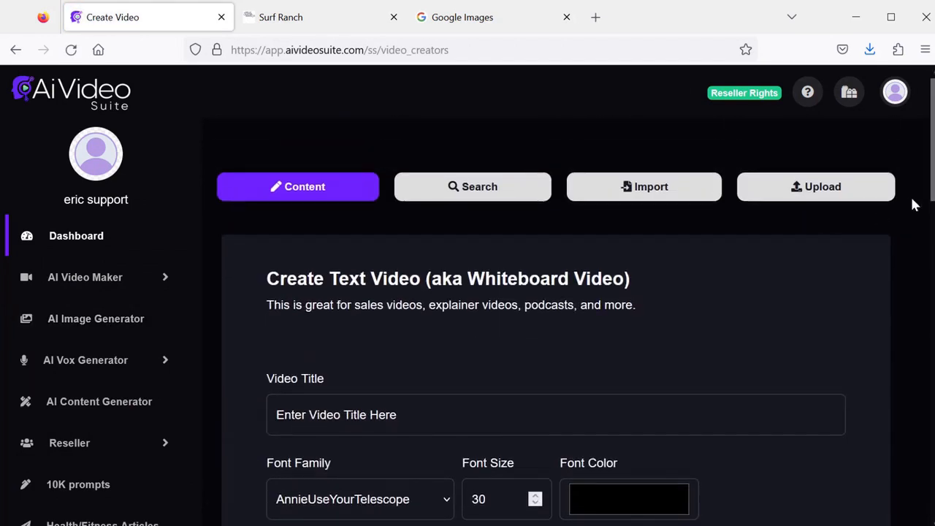
scroll(927, 209, down, 3)
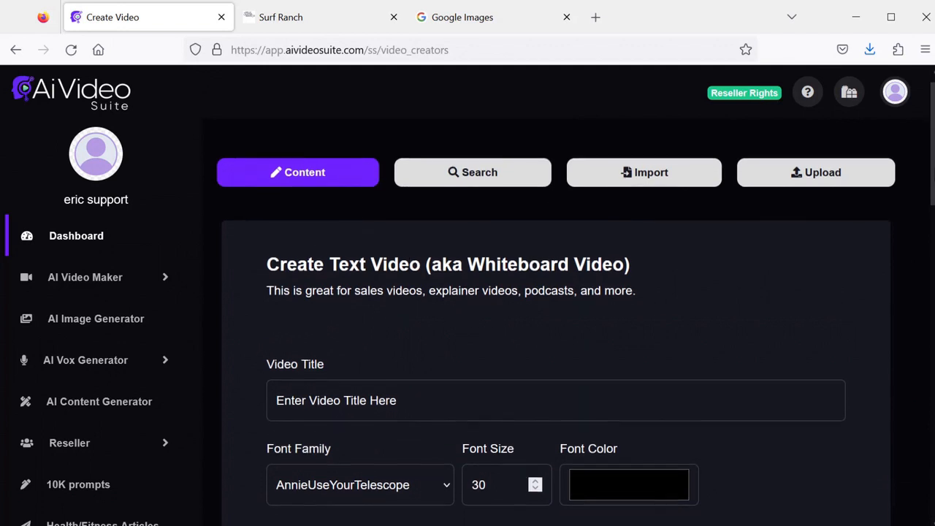
scroll(927, 208, down, 4)
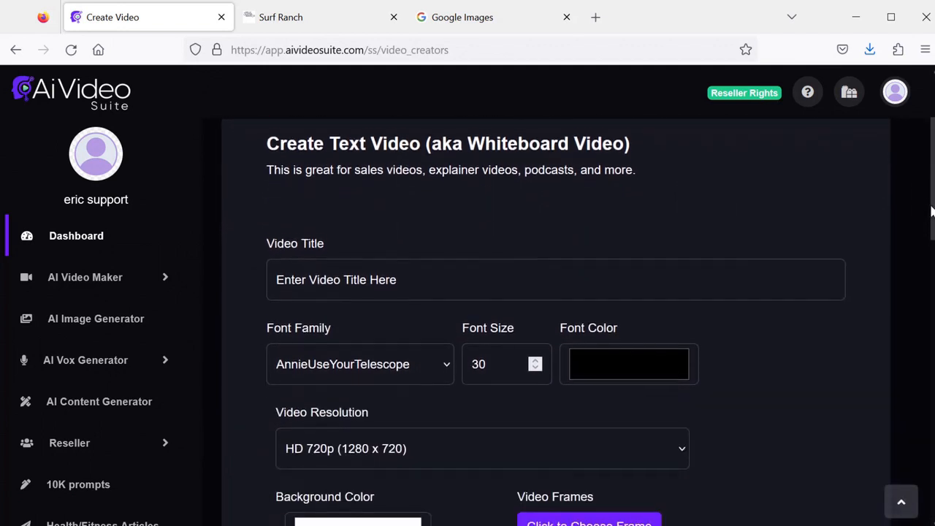
scroll(921, 419, down, 8)
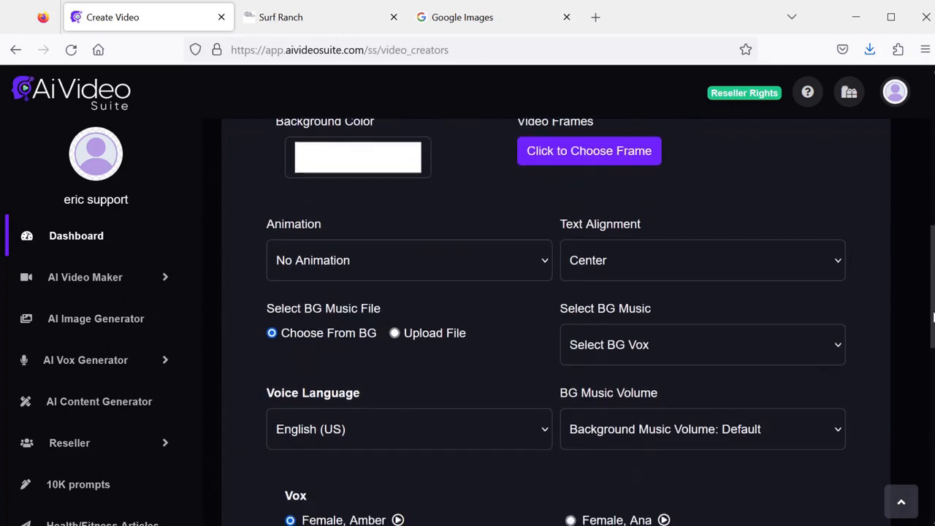
drag(921, 420, 920, 172)
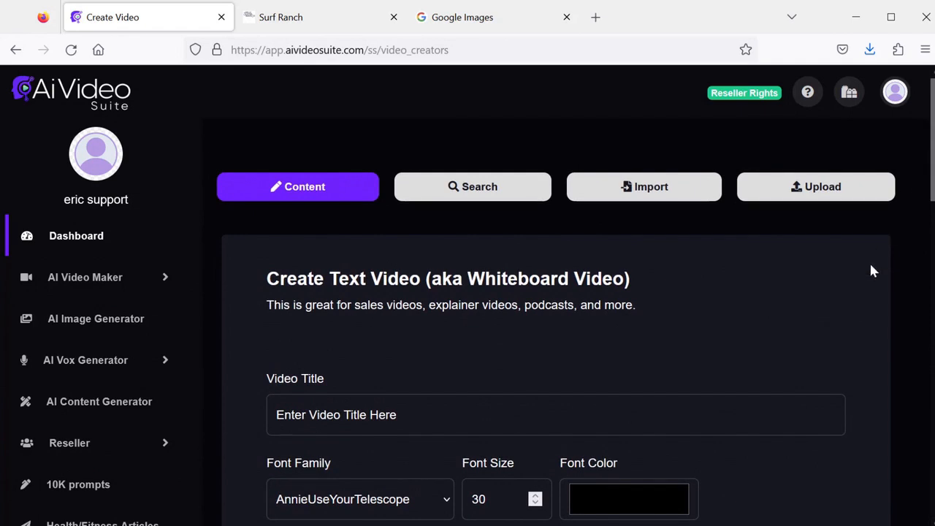
Step: Open the Sales Video form of the AI Content writer for the slide text
scroll(871, 271, down, 3)
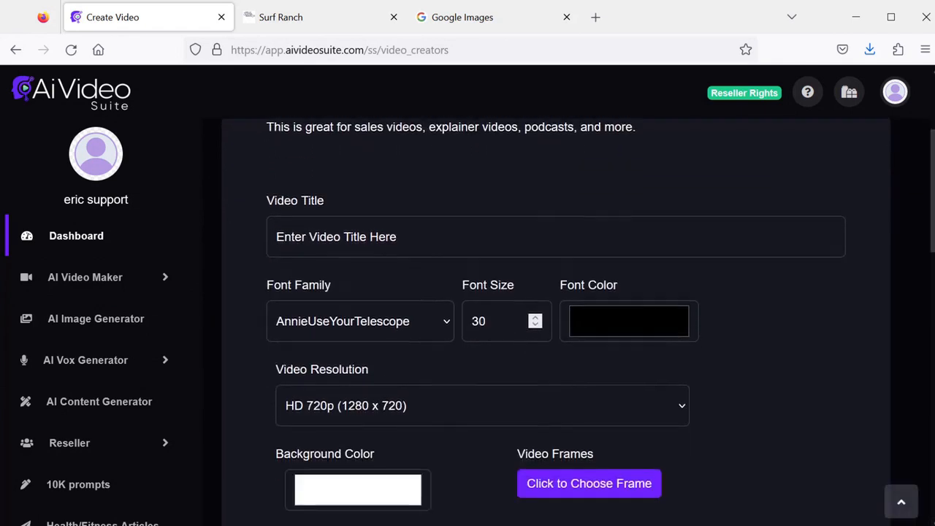
scroll(555, 321, down, 3)
scroll(555, 321, down, 5)
scroll(555, 322, down, 6)
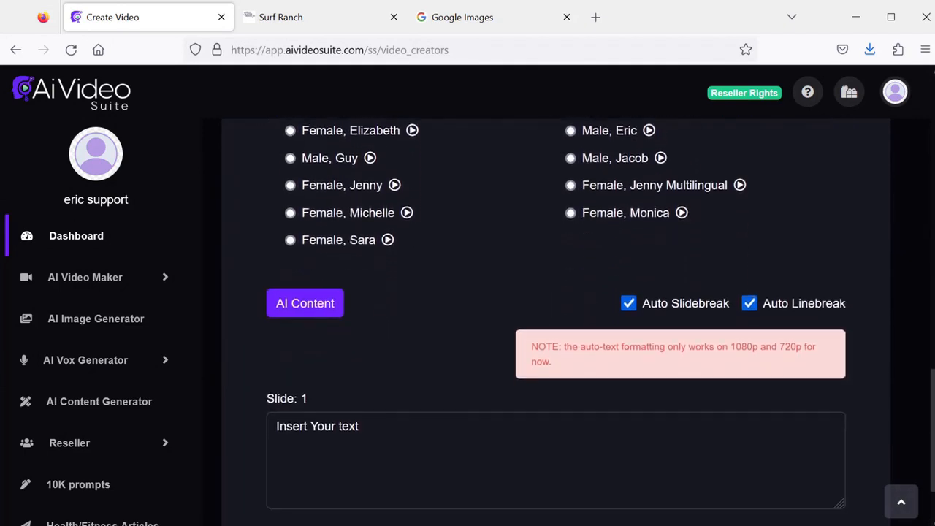
scroll(555, 321, down, 1)
scroll(481, 284, down, 1)
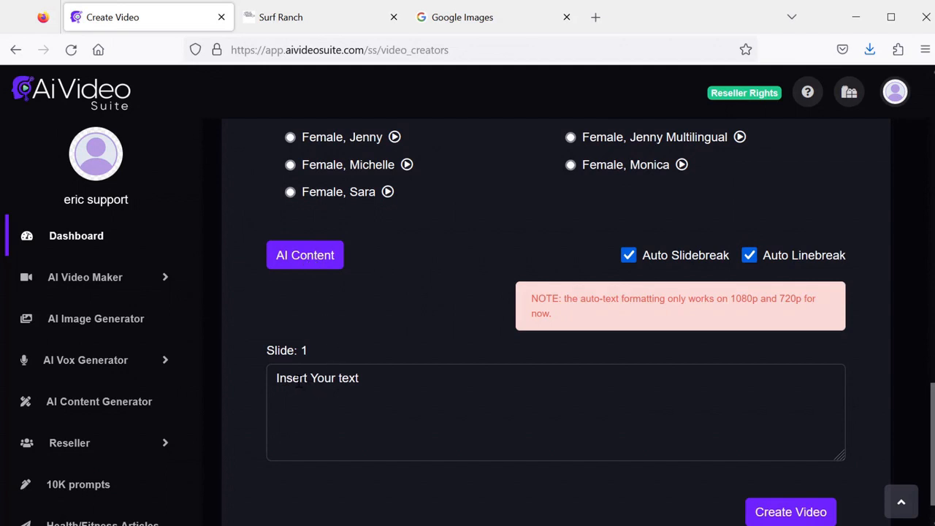
click(312, 259)
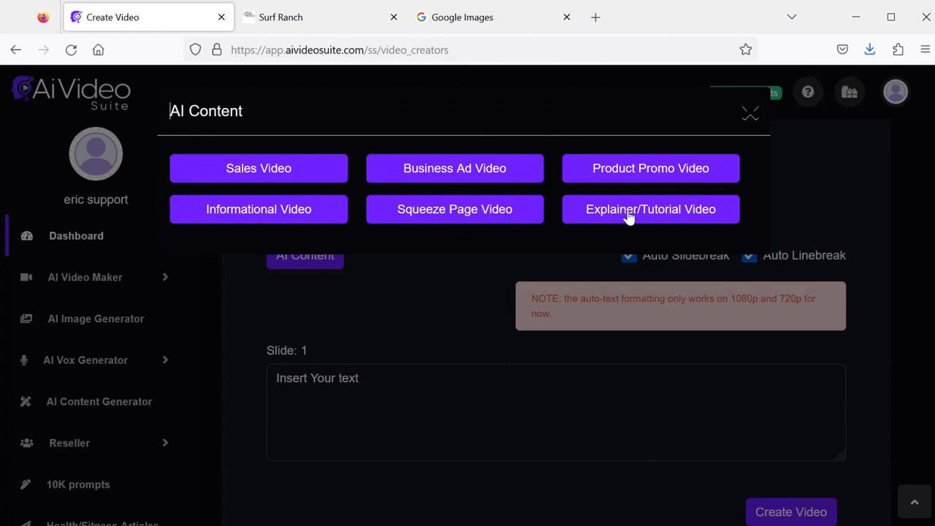
click(292, 170)
scroll(356, 170, down, 1)
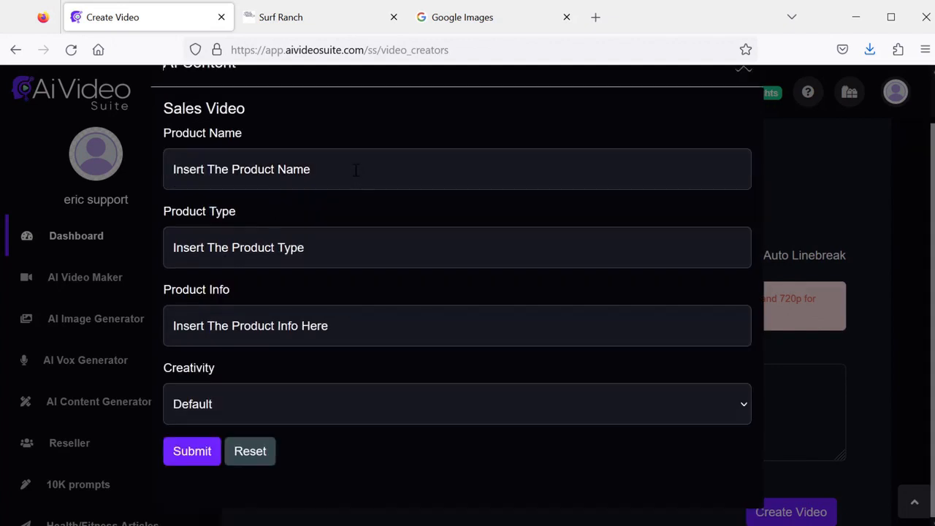
Step: Enter The Internet Marketing Crash Course as product name, video course as product type, and paste the product info about its audience and topics
click(353, 171)
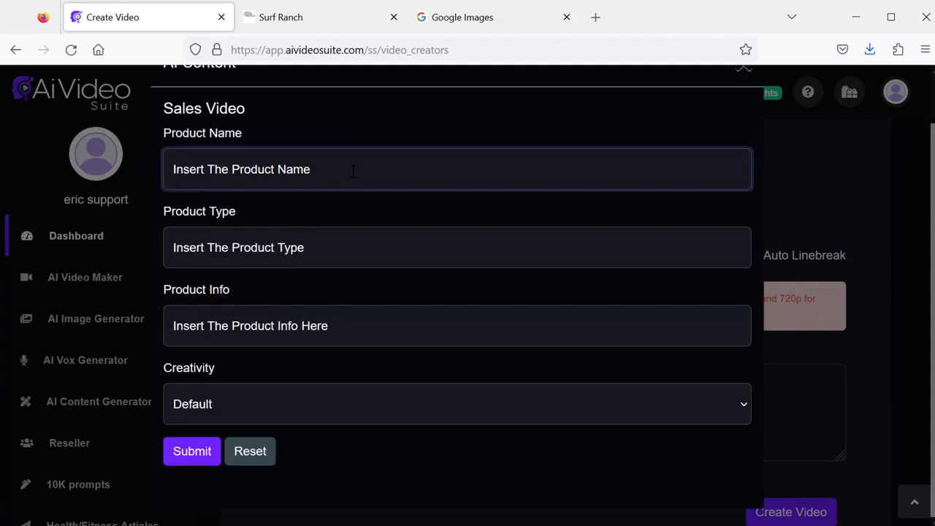
text(The Internet Marketing Crash Course)
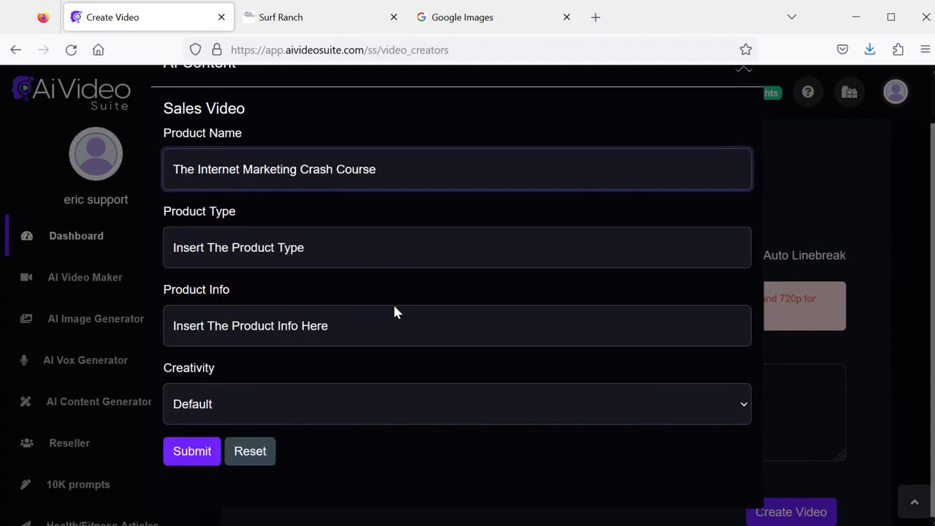
click(318, 247)
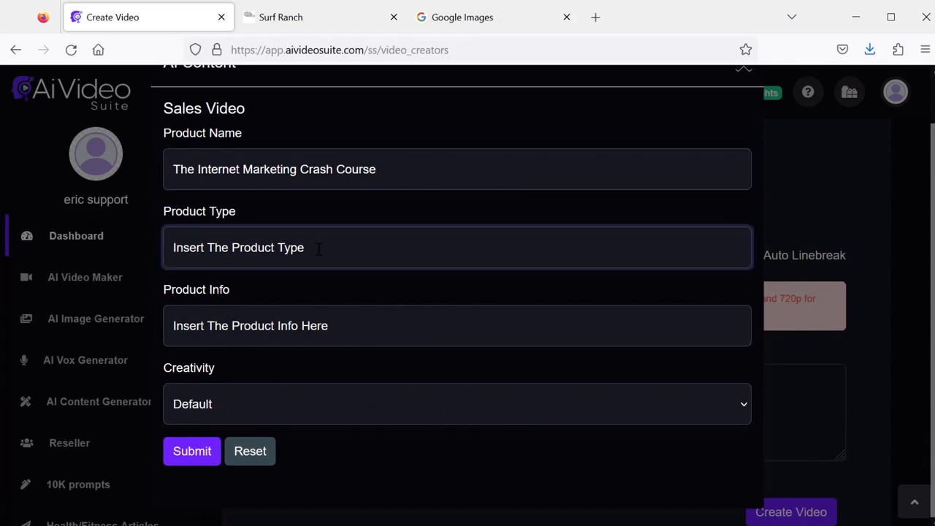
text(video course)
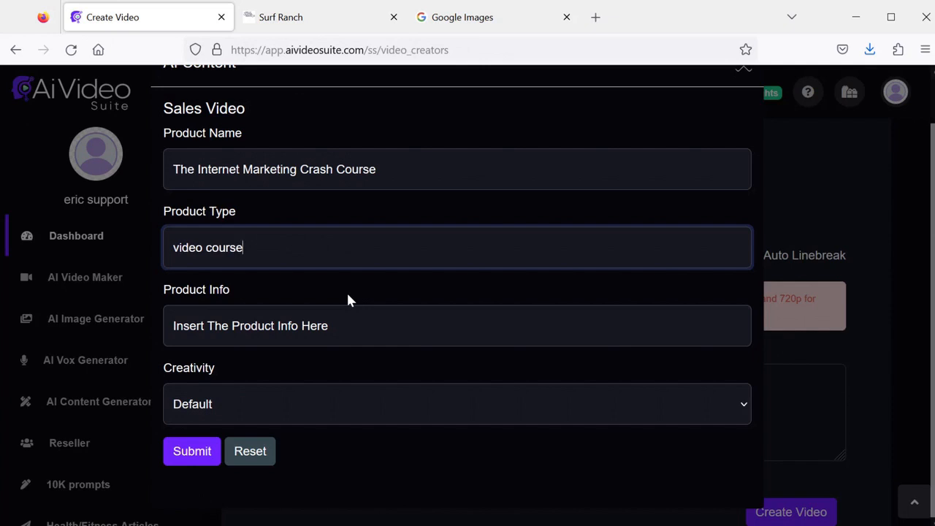
click(369, 324)
key(ctrl+v)
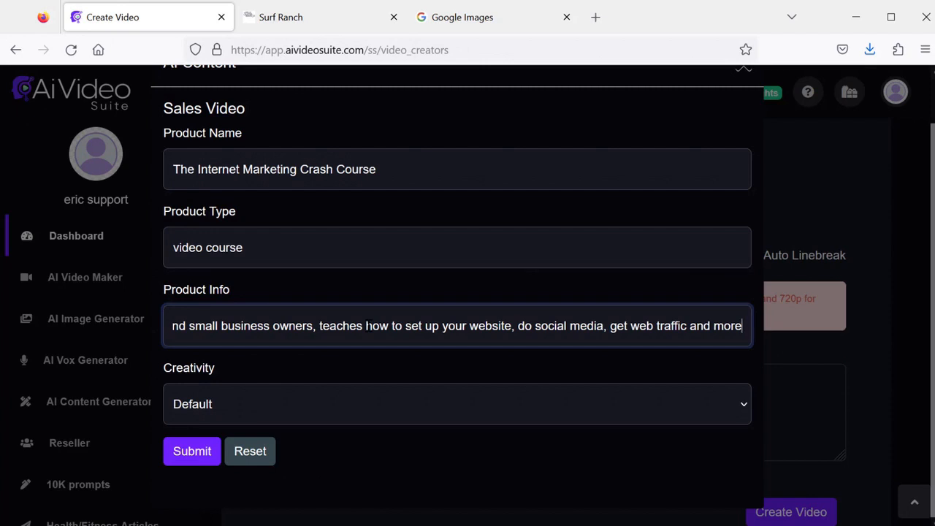
Step: Generate the sales script with Default creativity and insert it into the whiteboard video's slides
click(389, 403)
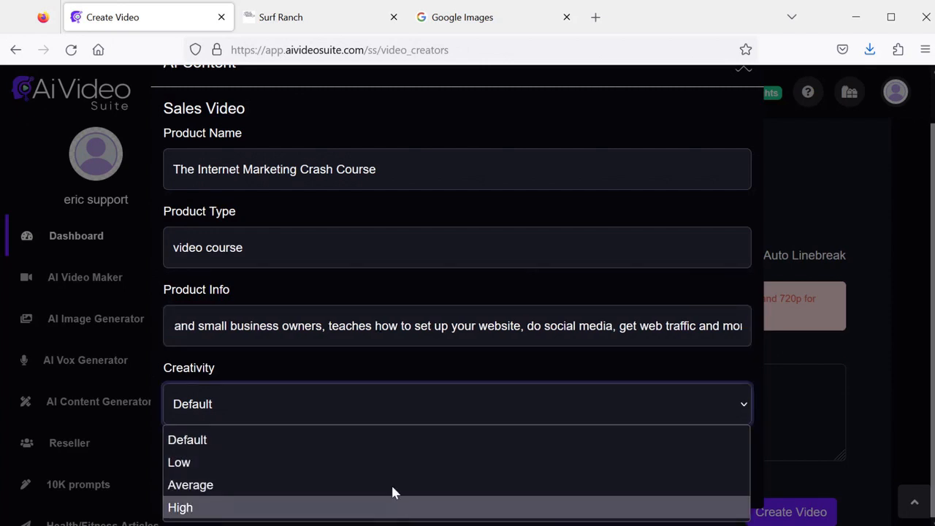
click(390, 409)
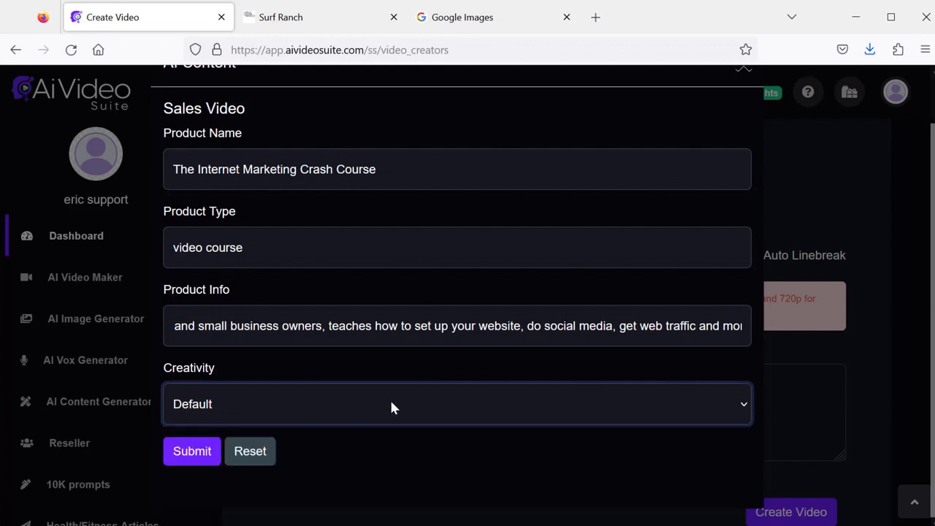
click(190, 451)
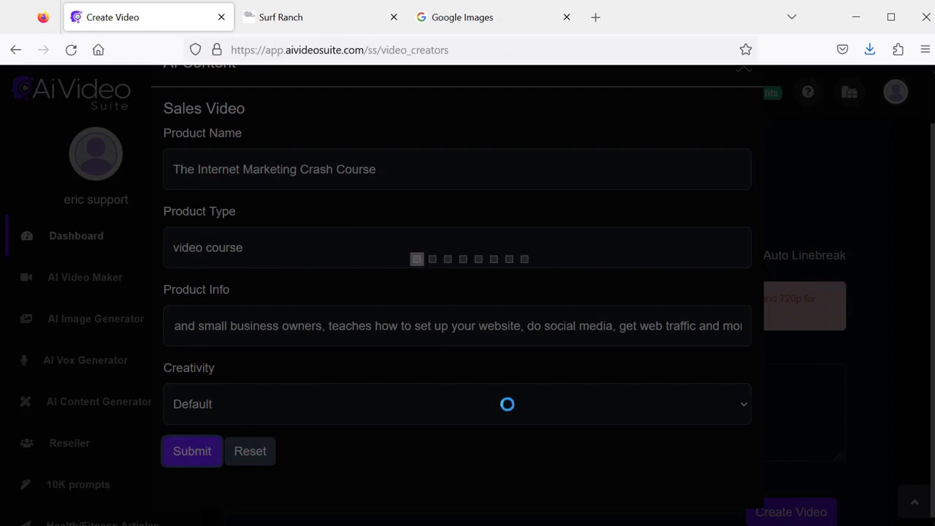
scroll(536, 311, down, 5)
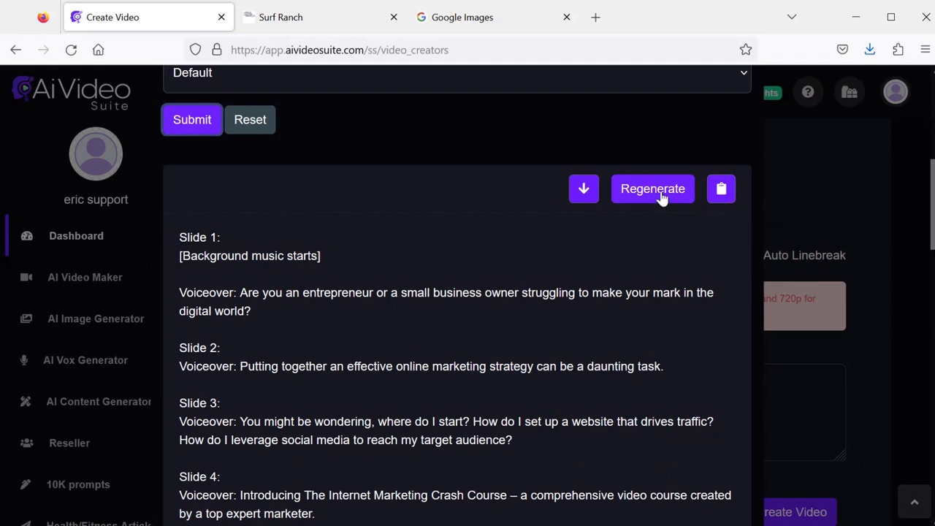
click(583, 190)
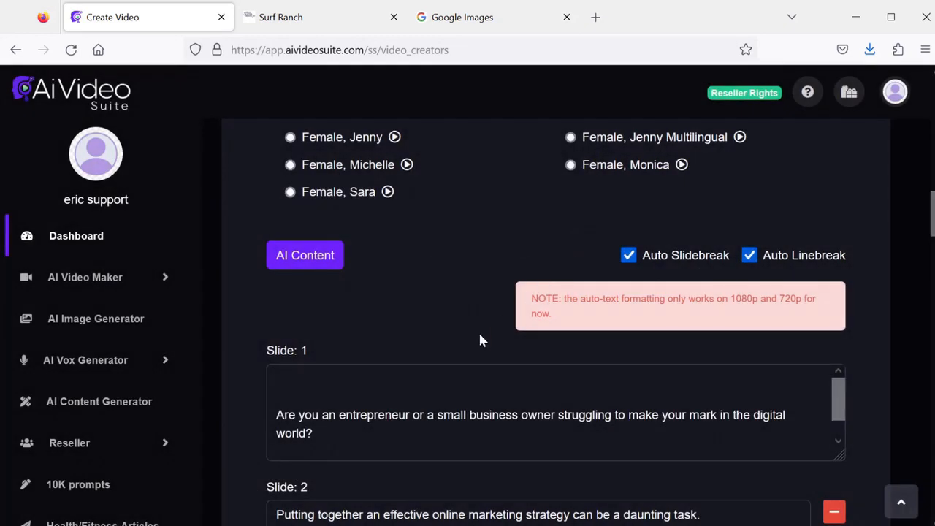
Step: Review the inserted slides and remove the blank lines above the text of slide 1
scroll(479, 329, down, 3)
scroll(475, 343, down, 10)
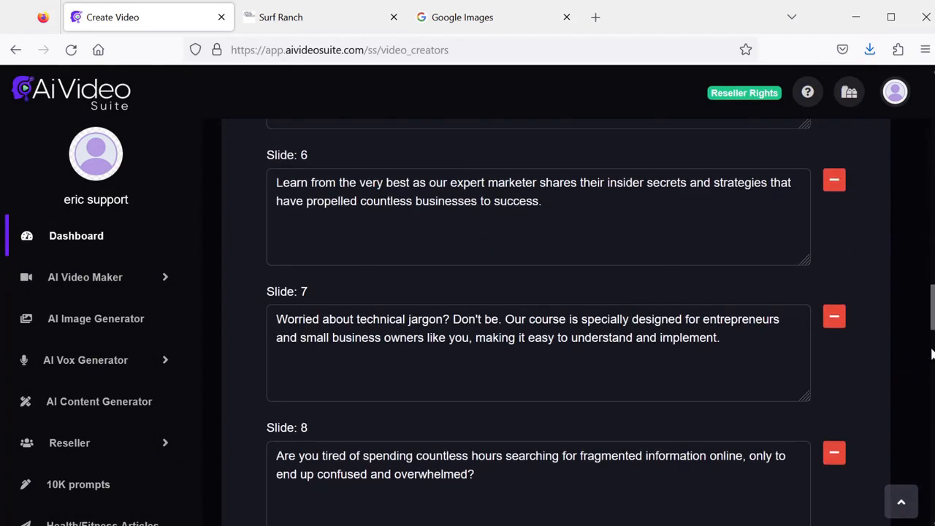
drag(932, 324, 931, 229)
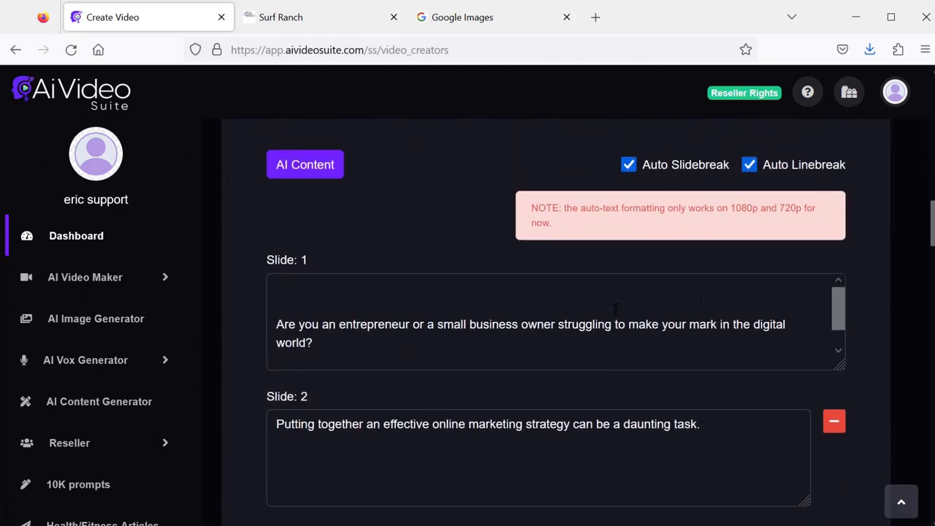
click(277, 324)
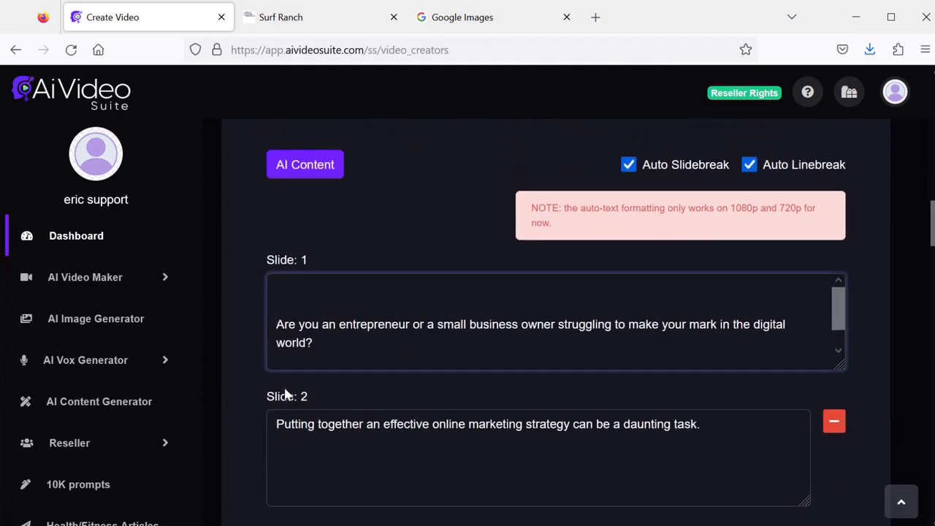
key(BackSpace)
key(BackSpace)
Step: Title the whiteboard video IM crash course
drag(931, 230, 928, 116)
click(430, 323)
text(IM)
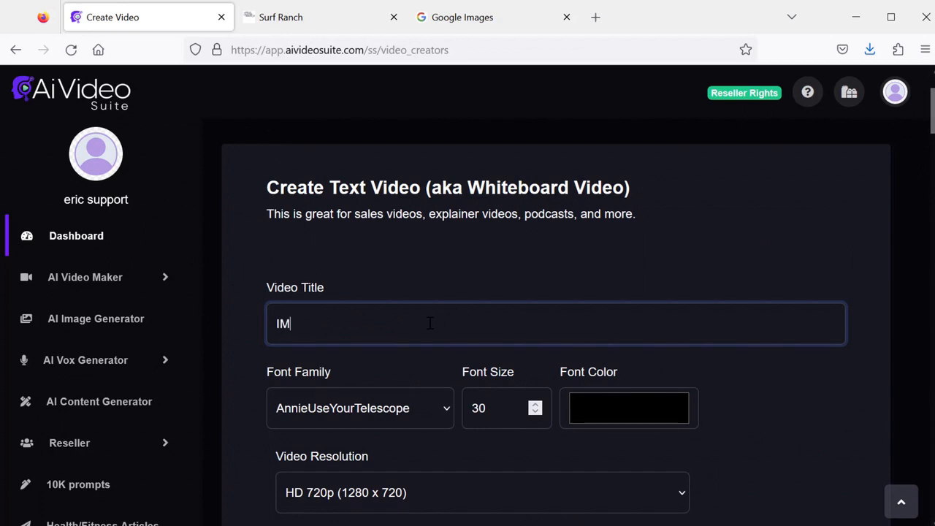
text( crash cours)
Step: Set the whiteboard video's text to the Helvetica font at size 80
scroll(428, 323, down, 3)
click(423, 172)
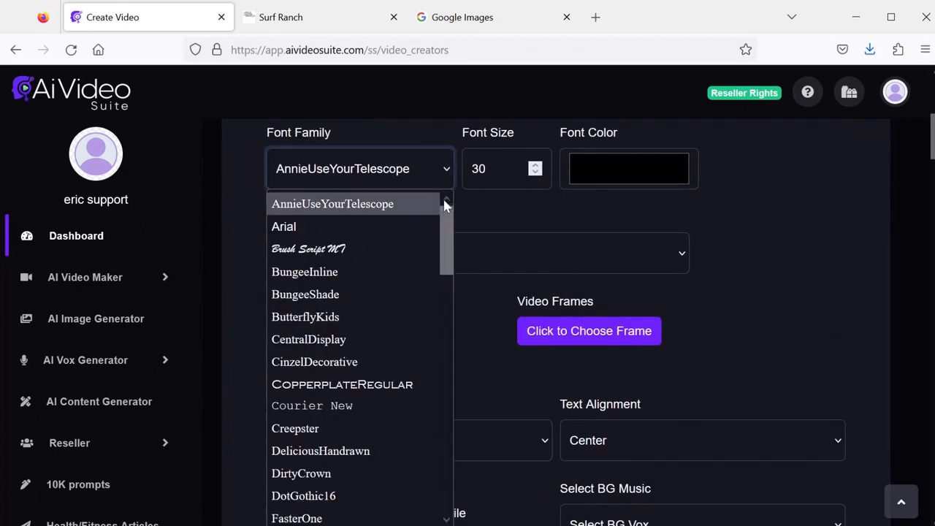
scroll(444, 234, down, 4)
scroll(446, 263, down, 3)
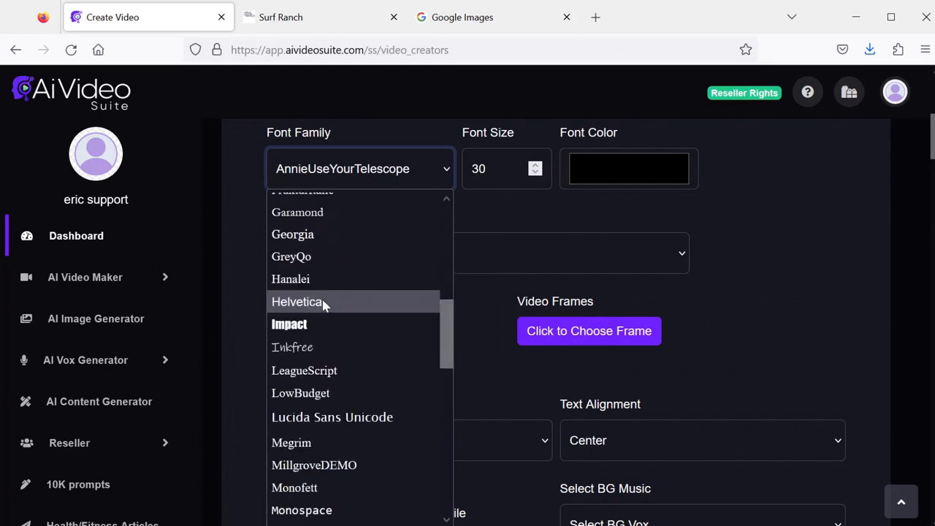
click(313, 304)
key(Tab)
text(80)
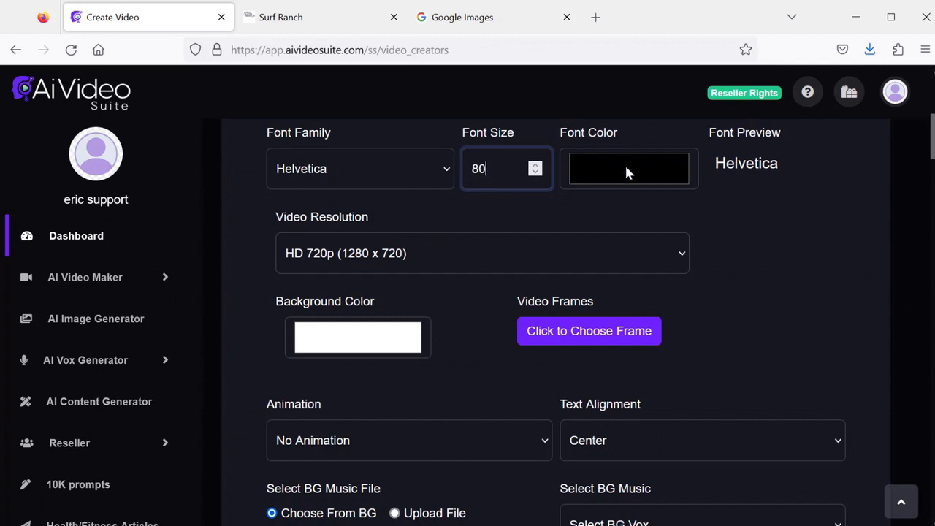
Step: Review the available video resolutions and choose Full HD 1080p (1920 x 1080)
click(392, 259)
drag(681, 305, 681, 415)
drag(679, 481, 688, 281)
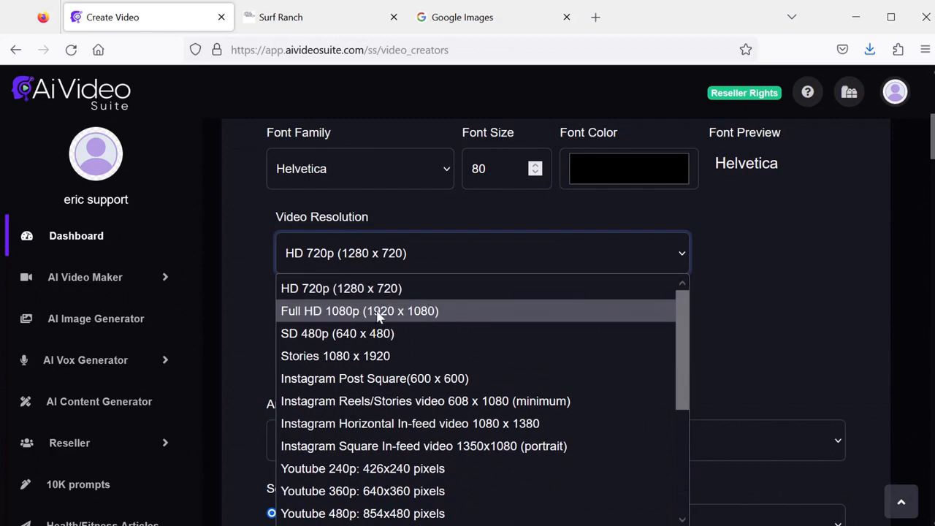
click(354, 313)
click(752, 252)
scroll(734, 304, down, 3)
scroll(735, 305, up, 3)
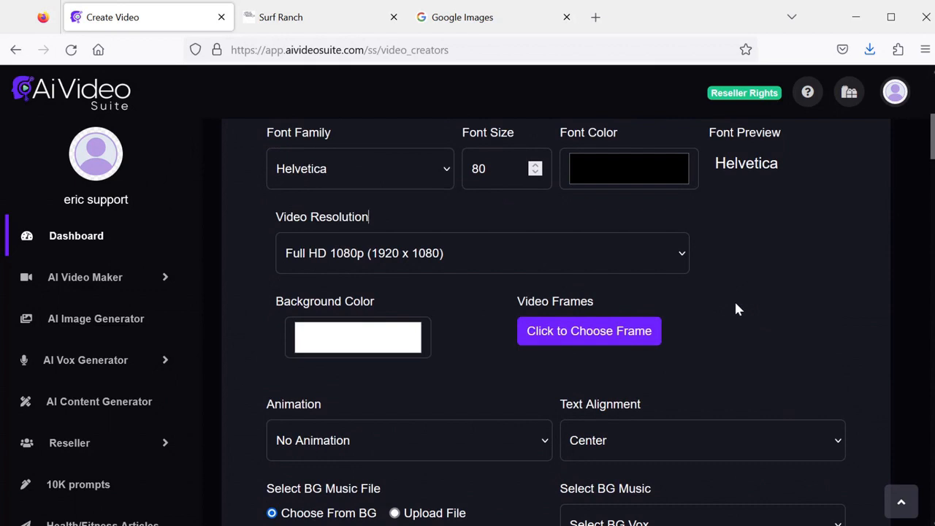
Step: Browse the video frames and apply the first one, with the pink-to-blue gradient border
scroll(735, 308, down, 1)
click(606, 250)
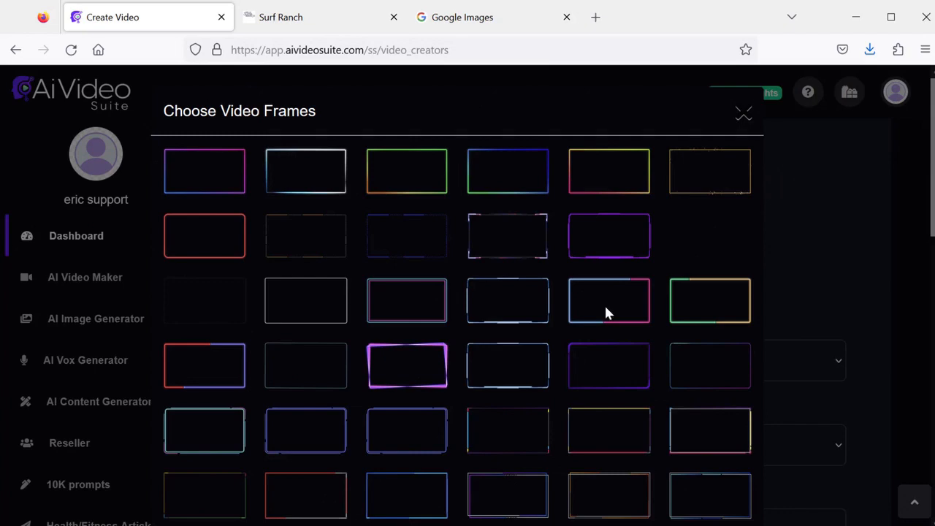
scroll(603, 311, down, 10)
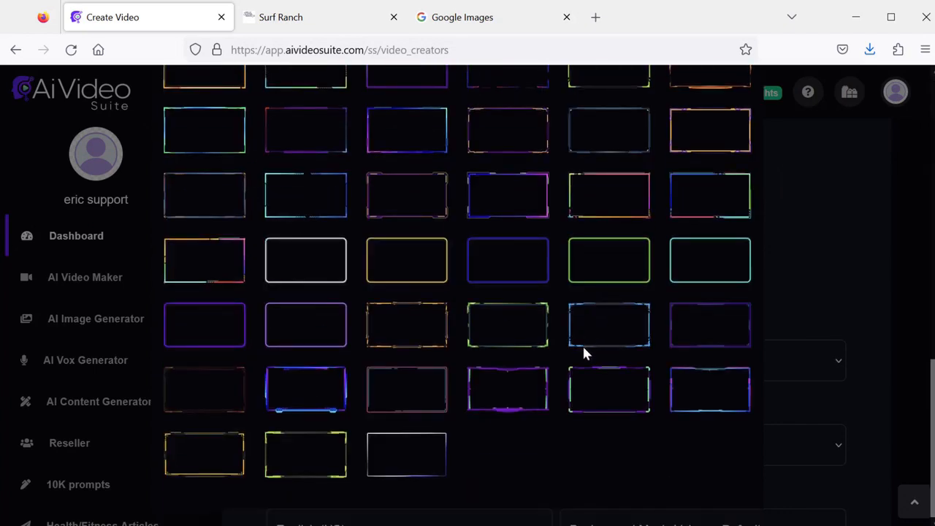
scroll(580, 348, up, 10)
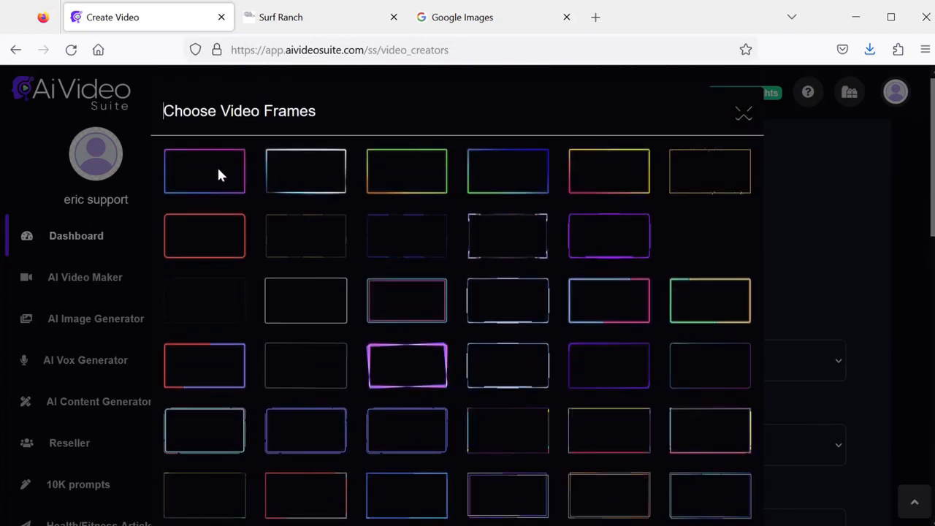
click(216, 171)
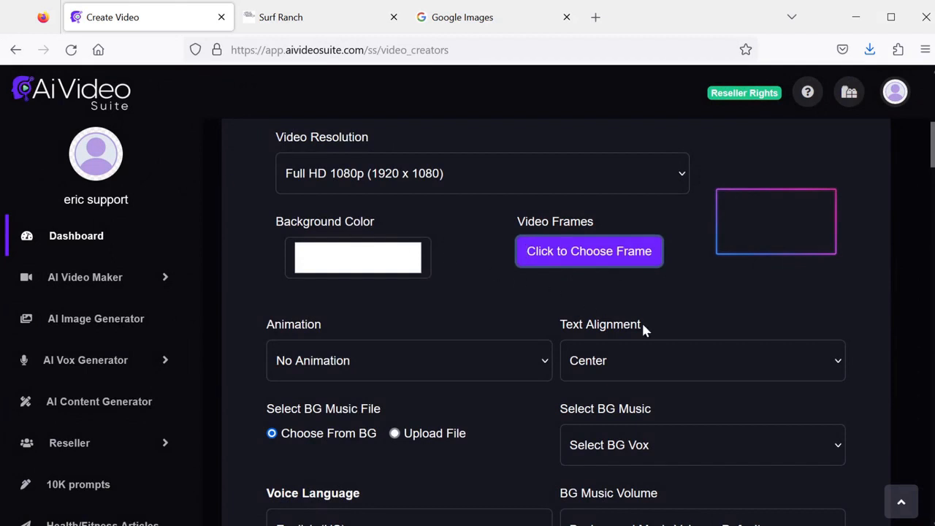
Step: Check the text alignment options and keep Center
scroll(584, 332, down, 2)
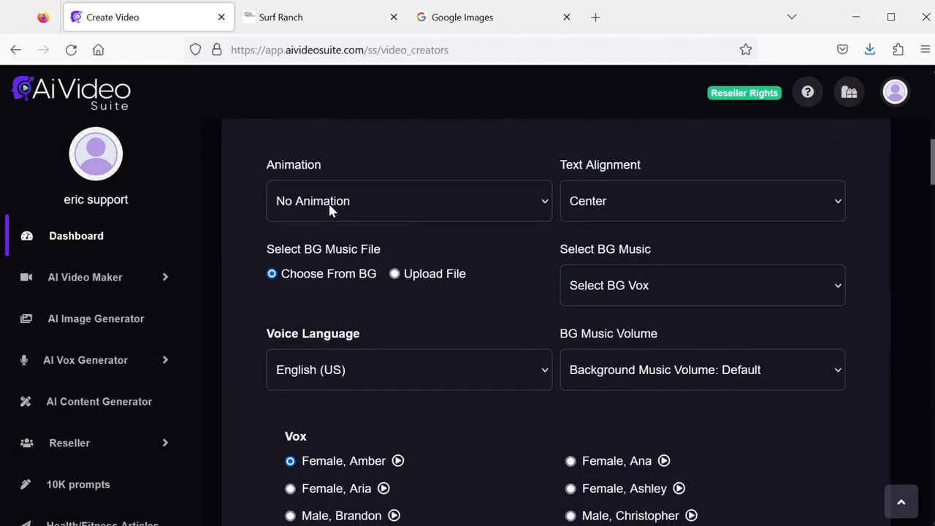
click(674, 198)
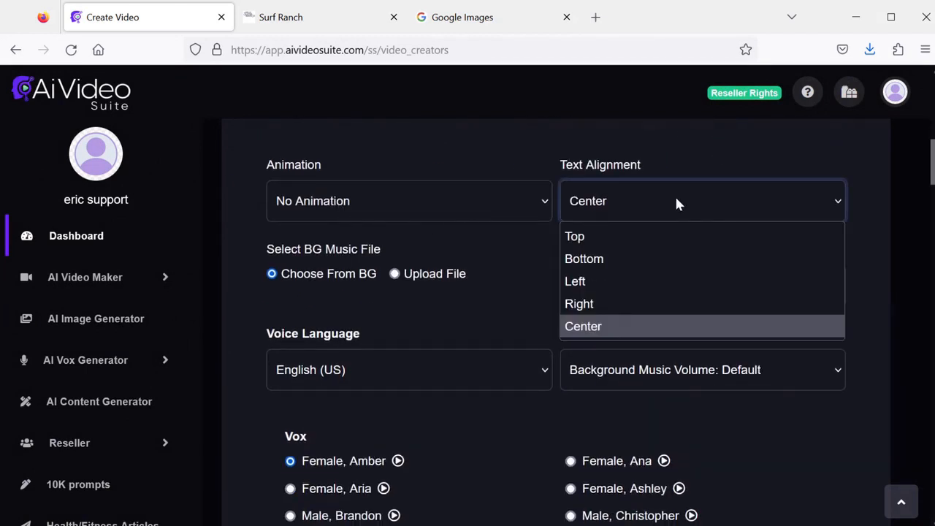
click(675, 199)
Step: Choose Positive Experience as the background music and play a short preview of it
scroll(476, 288, down, 2)
scroll(475, 288, up, 1)
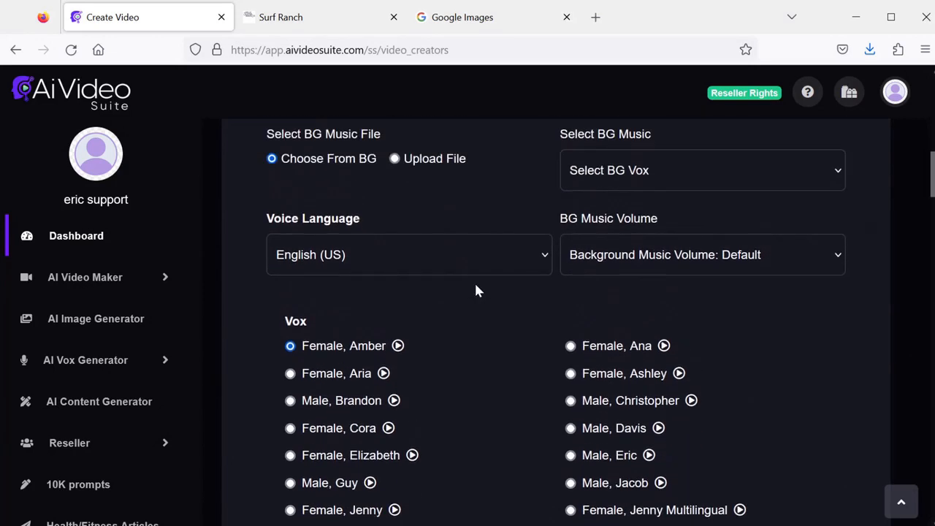
click(637, 211)
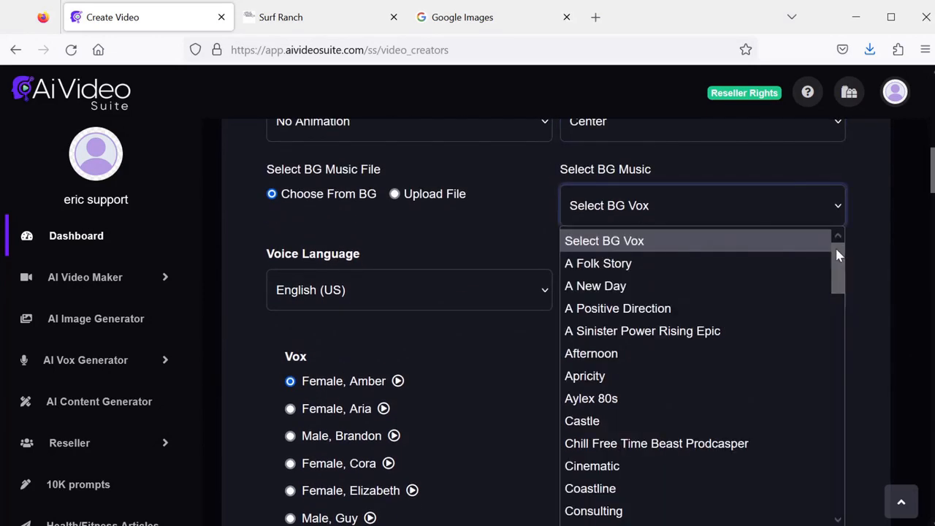
drag(838, 254, 838, 407)
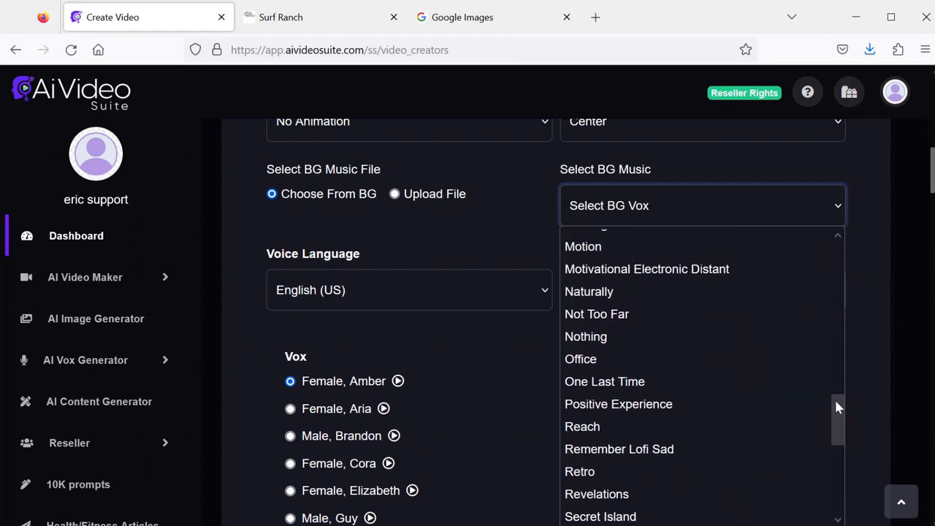
click(613, 403)
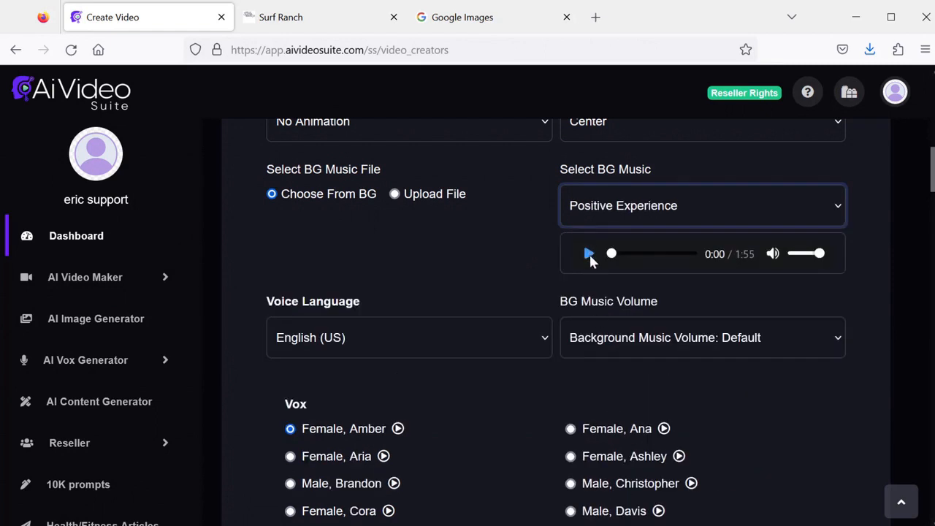
click(588, 253)
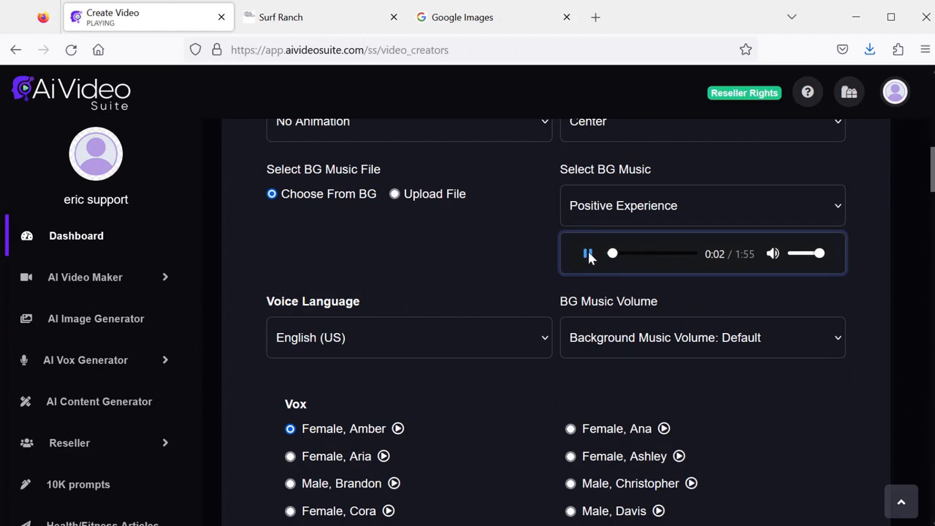
click(589, 254)
Step: Set the background music volume to 0.05
click(649, 343)
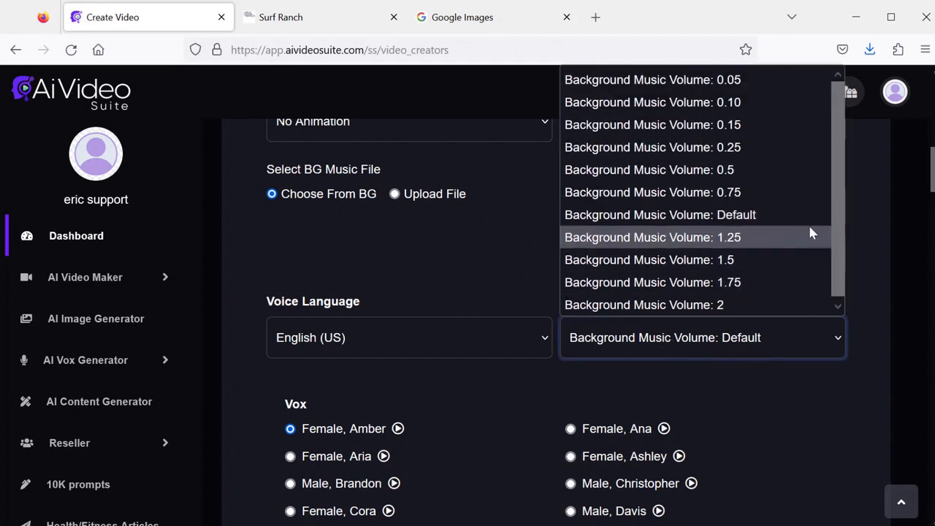
click(718, 81)
click(755, 396)
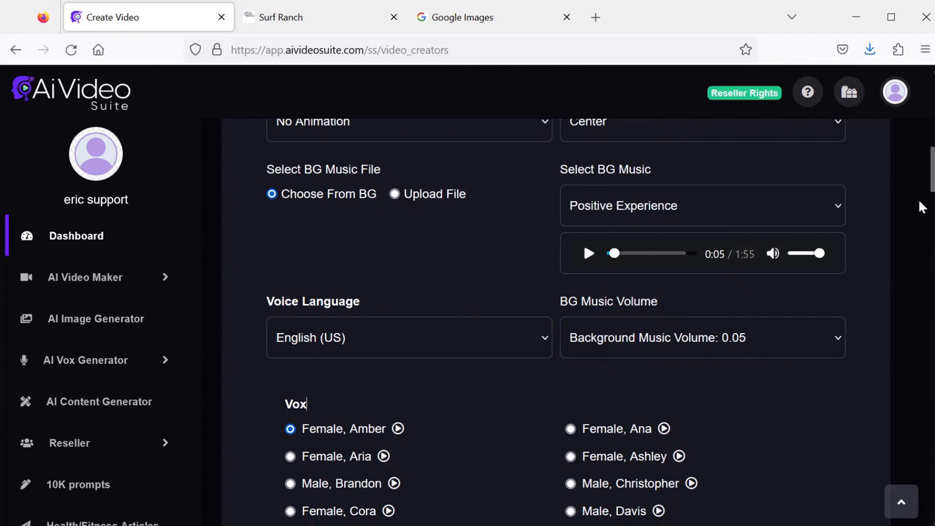
Step: Browse the voice languages, keep English (US), and select the female voice Aria
scroll(479, 259, down, 1)
click(478, 259)
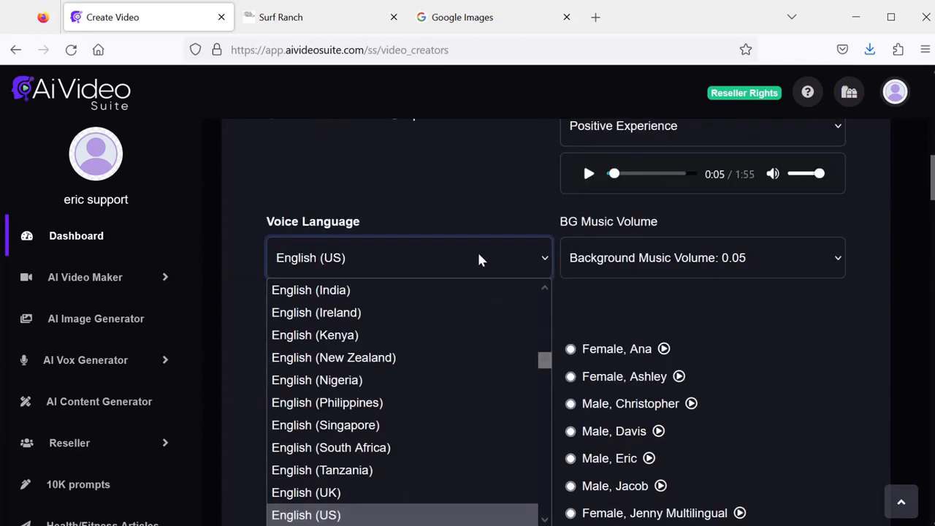
drag(544, 357, 536, 235)
scroll(490, 276, down, 3)
scroll(490, 276, up, 1)
click(291, 217)
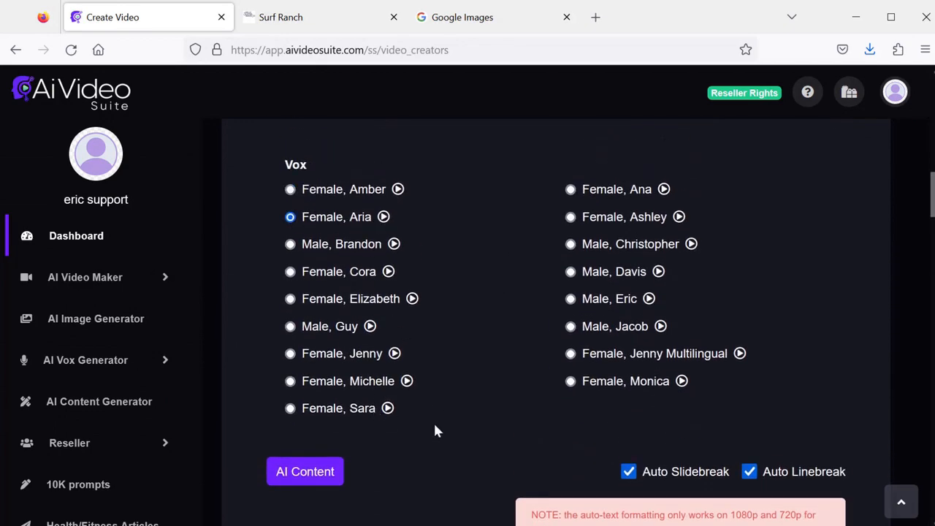
Step: Create the whiteboard video from the finished slides
drag(931, 198, 916, 510)
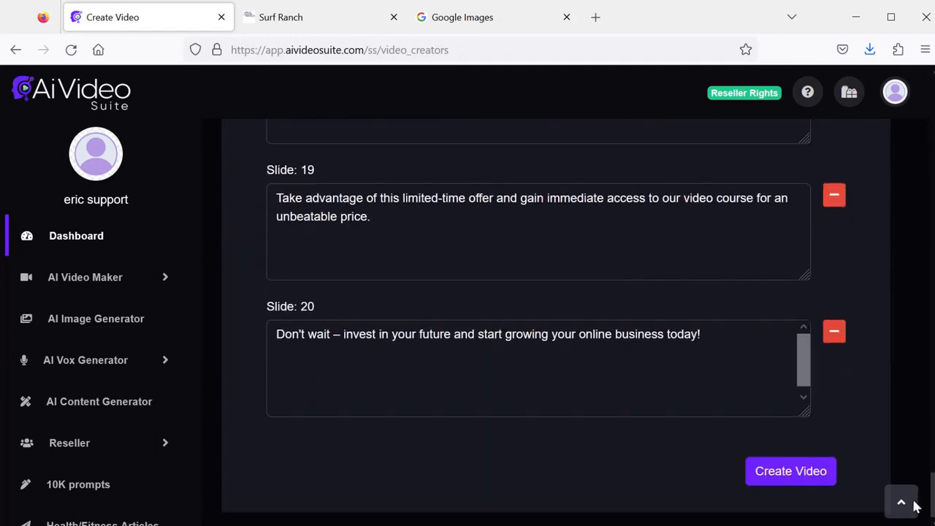
click(791, 472)
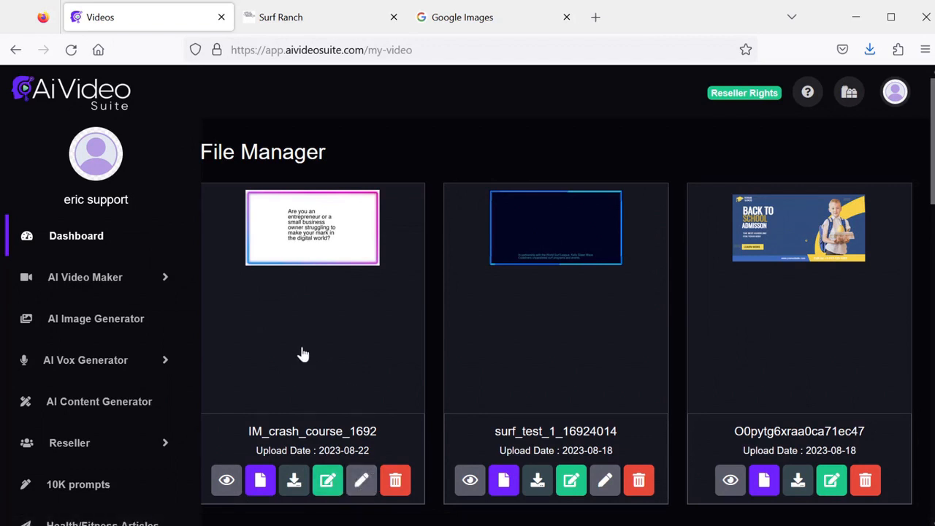
Step: Play the rendered IM crash course video from the file manager, pause it and close the preview
click(227, 482)
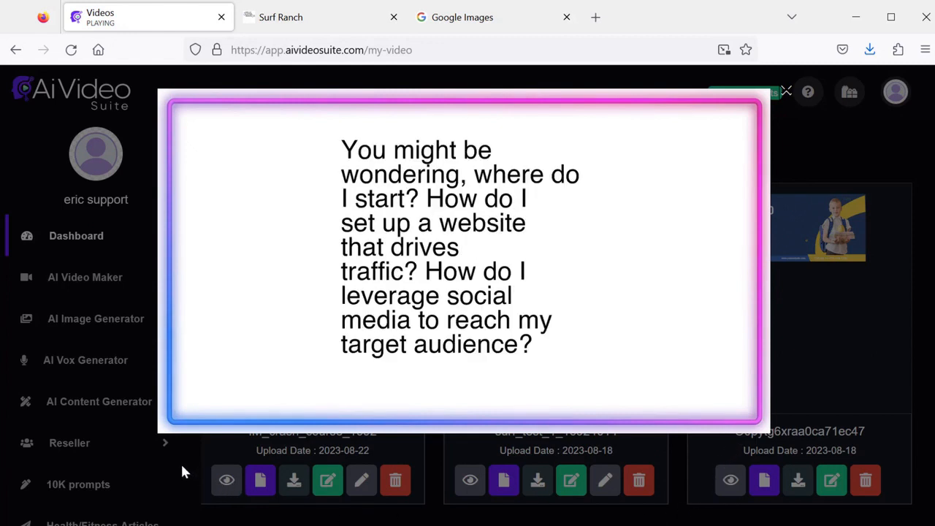
mouse_move(163, 399)
click(173, 419)
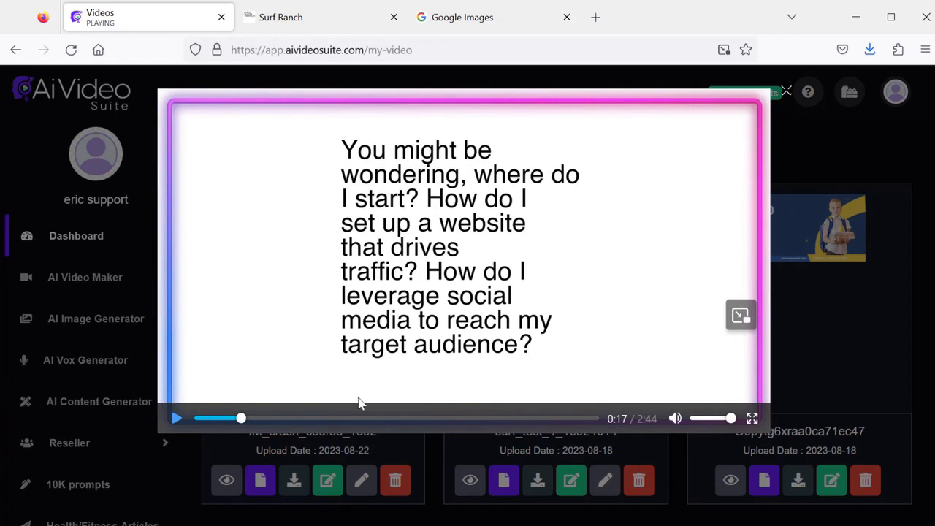
click(785, 95)
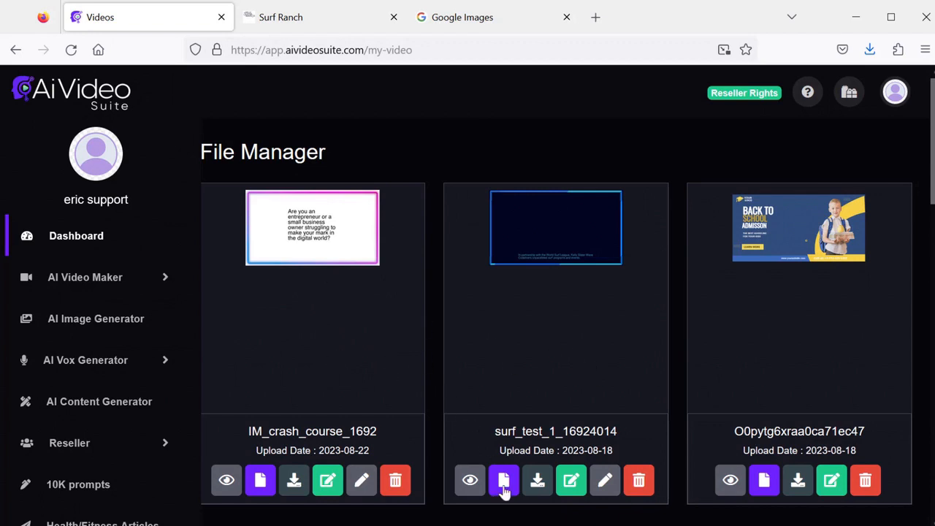
Step: Start a new whiteboard video and open the AI content form for a Business Ad Video
click(159, 283)
click(115, 329)
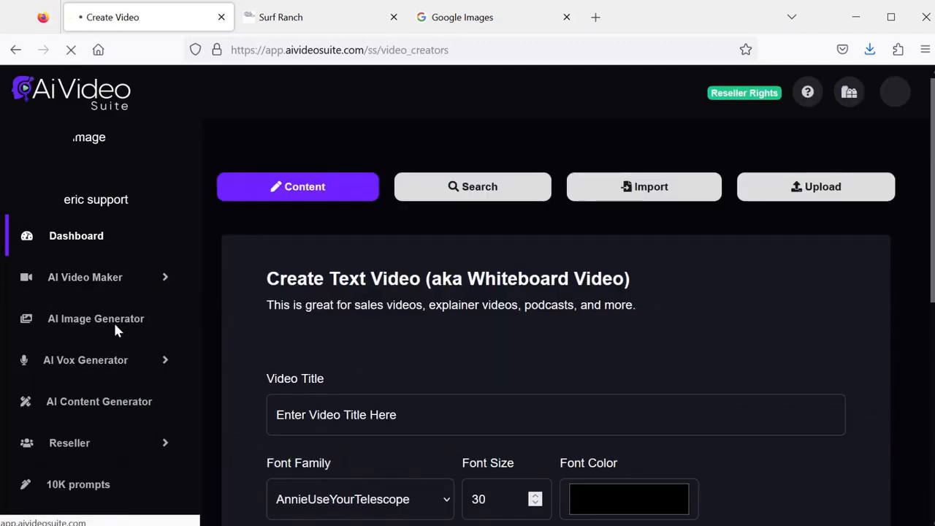
scroll(555, 329, down, 15)
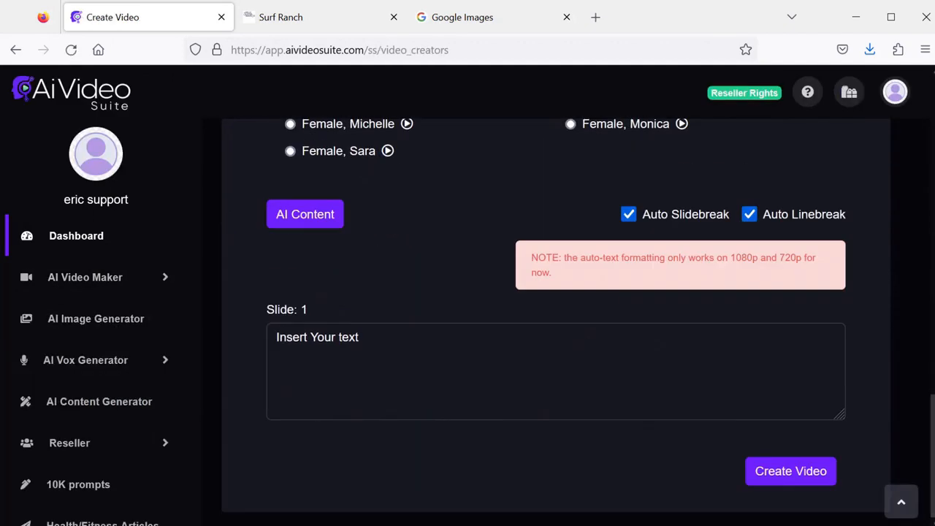
click(326, 221)
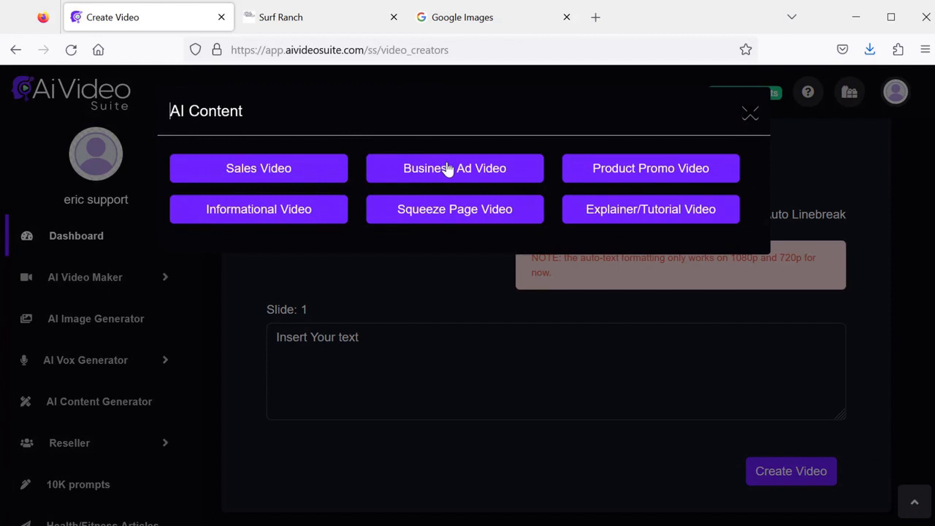
click(447, 168)
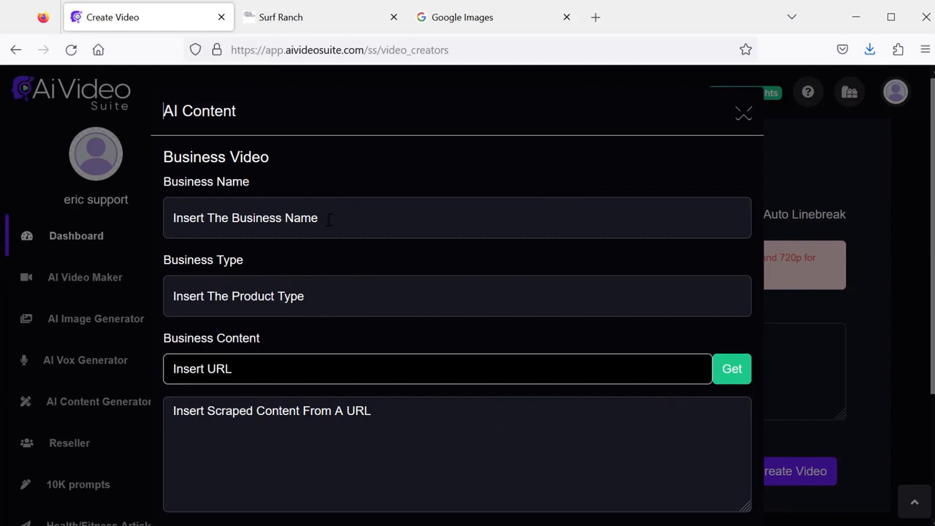
Step: Enter Surf Ranch as the business name and "A wave pool for surfers" as the business type
click(357, 219)
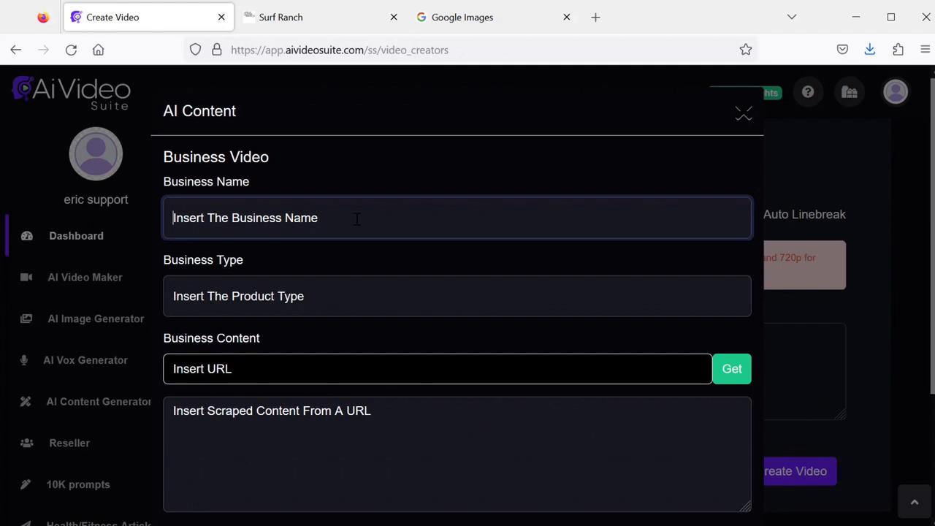
text(Surf Ranch)
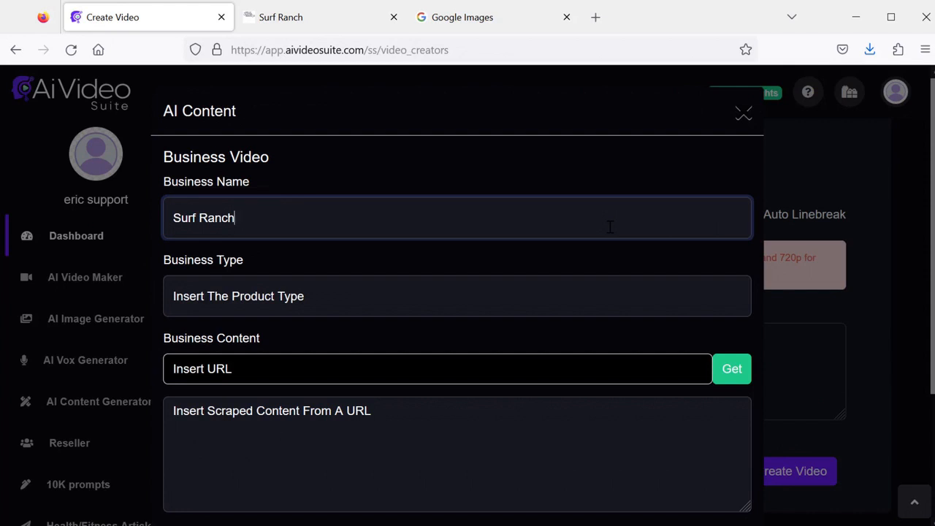
click(257, 291)
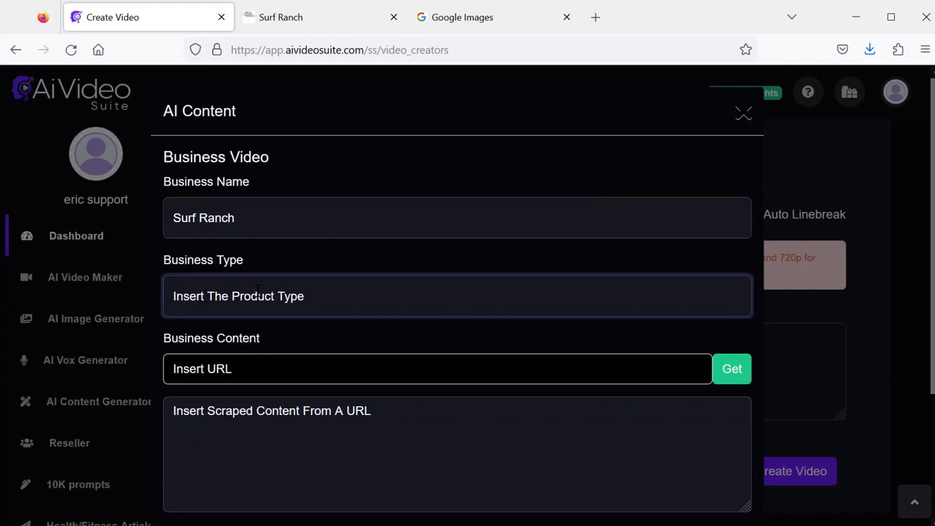
text(A wave pool for surfers)
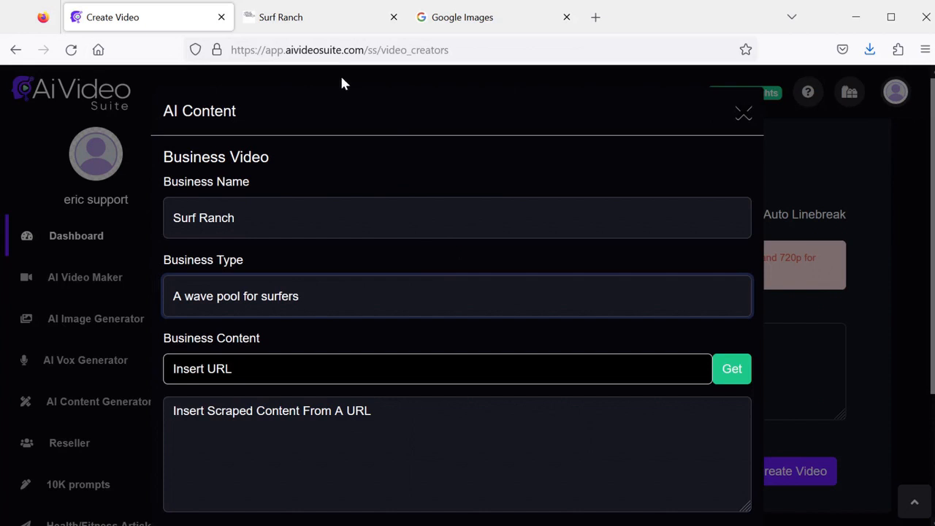
click(296, 22)
click(338, 95)
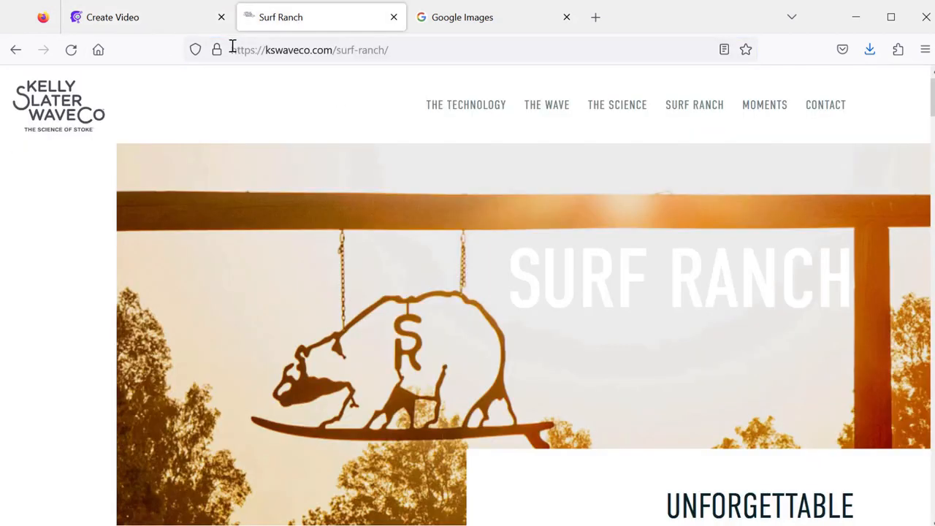
click(175, 18)
key(Tab)
text(https://kswaveco.com/surf-ranch/)
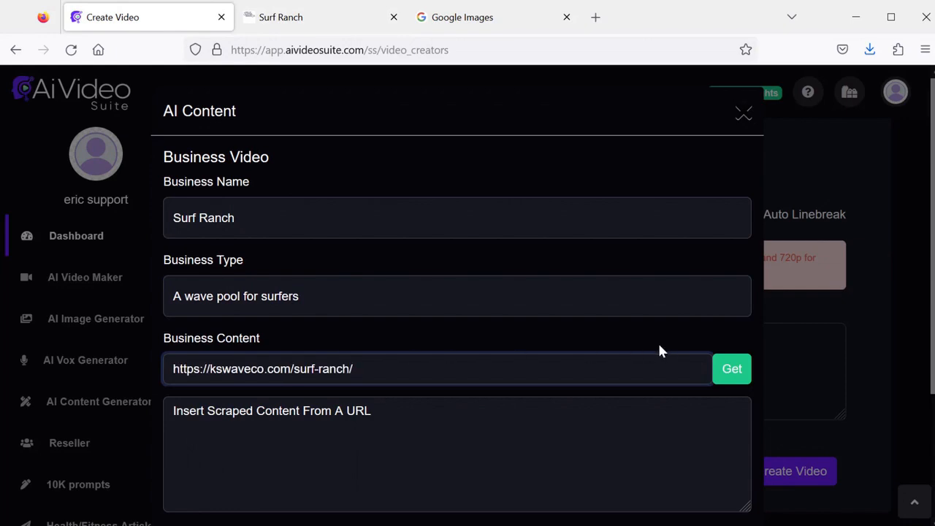
Step: Scrape the content of the Surf Ranch page and generate the business ad slide script from it
click(731, 371)
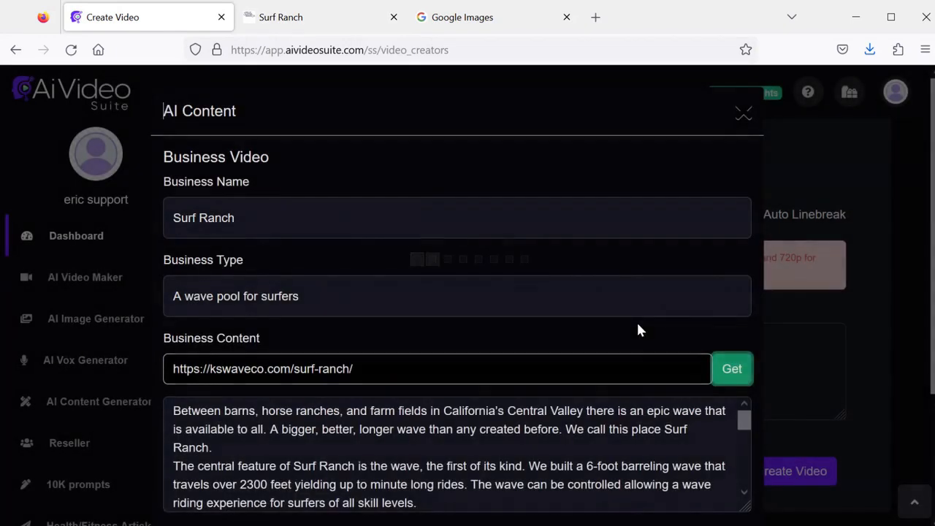
scroll(639, 350, down, 2)
click(194, 451)
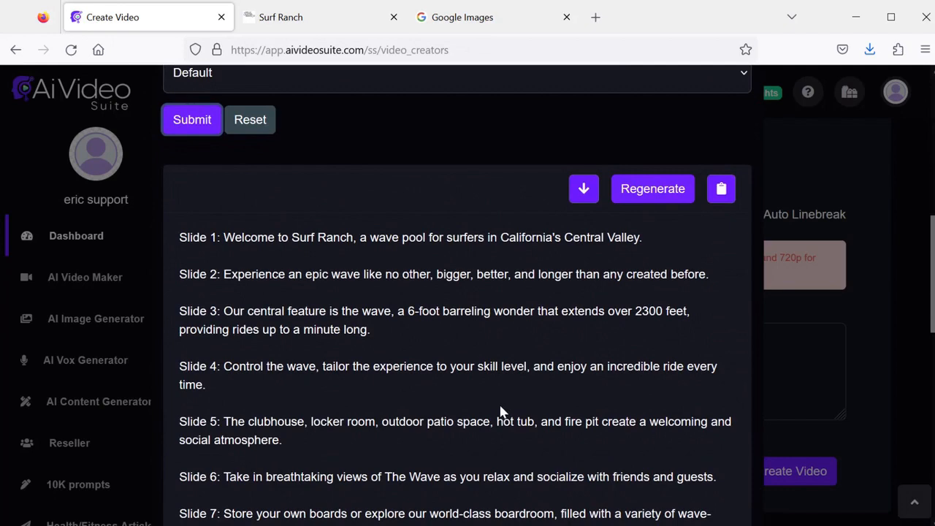
Step: Look through the generated slide script and insert it into the whiteboard video's slides
scroll(504, 409, down, 5)
scroll(511, 409, up, 8)
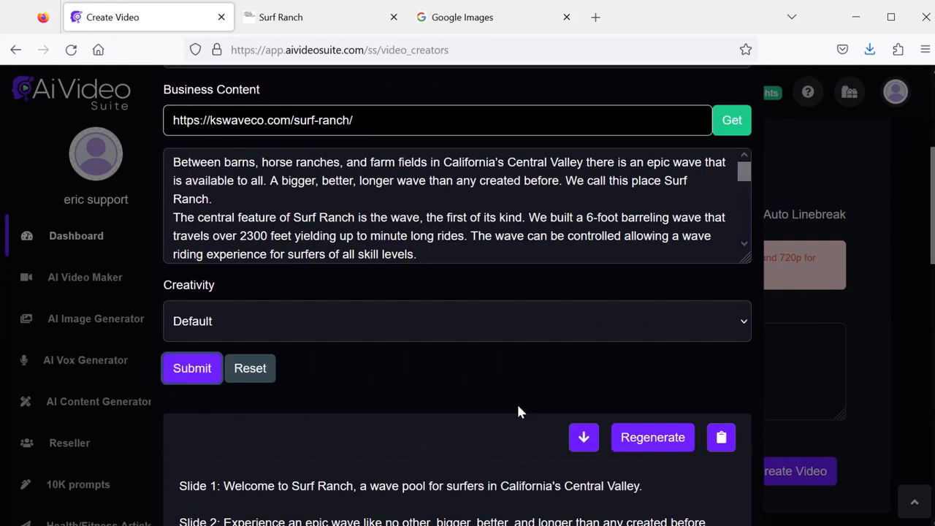
click(583, 440)
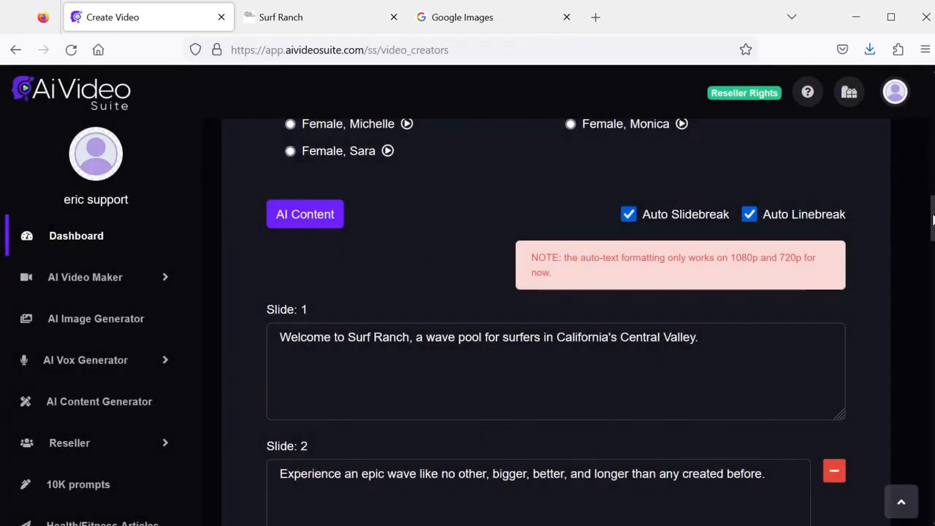
Step: Title the whiteboard video "surf ranch"
drag(926, 219, 879, 107)
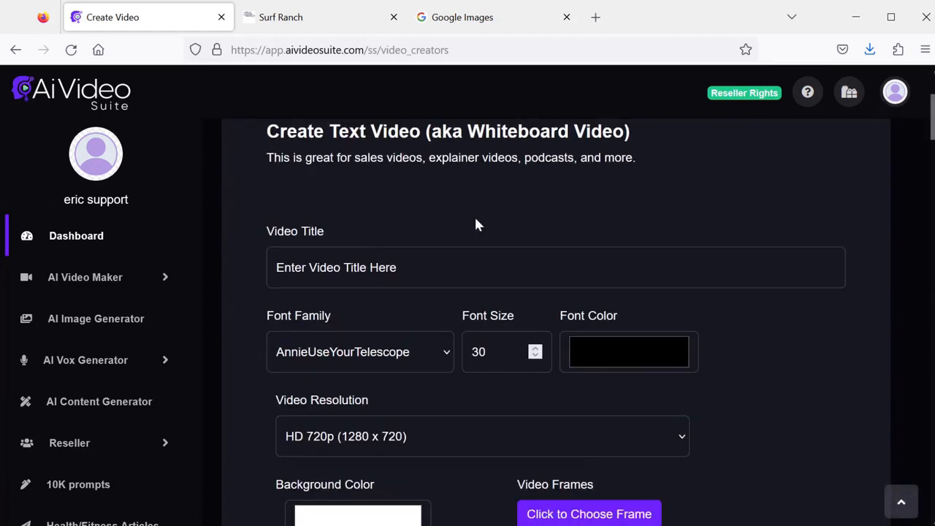
click(455, 265)
text(surf ranch)
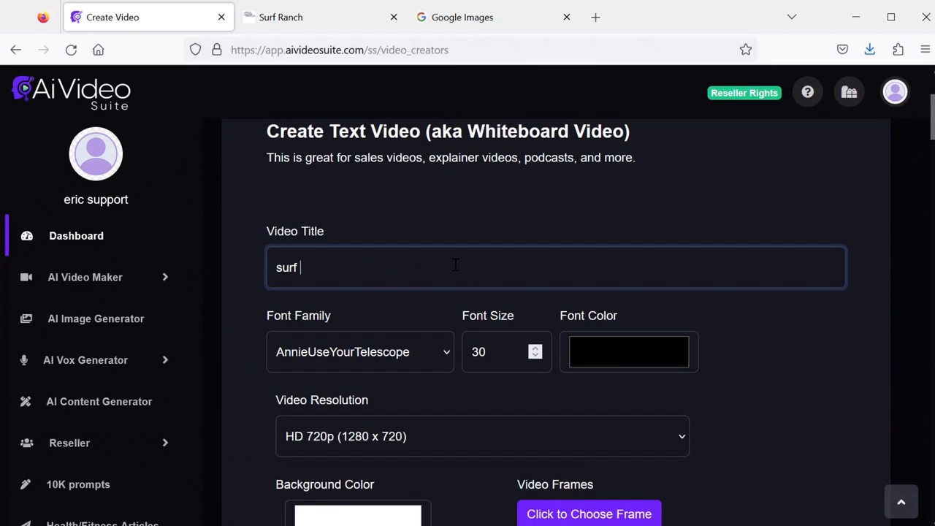
Step: Set the video's font family to Georgia and the font size to 50
click(410, 352)
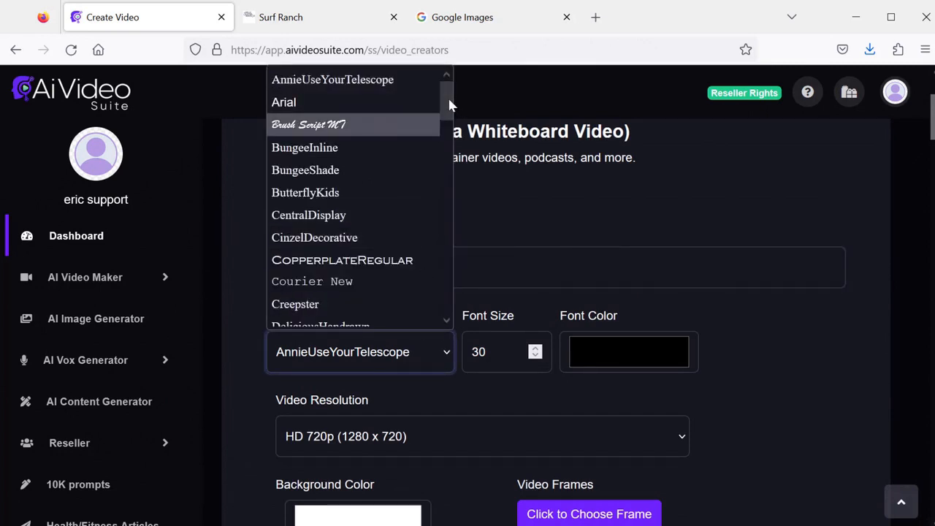
drag(446, 96, 450, 158)
key(Escape)
key(Tab)
text(50)
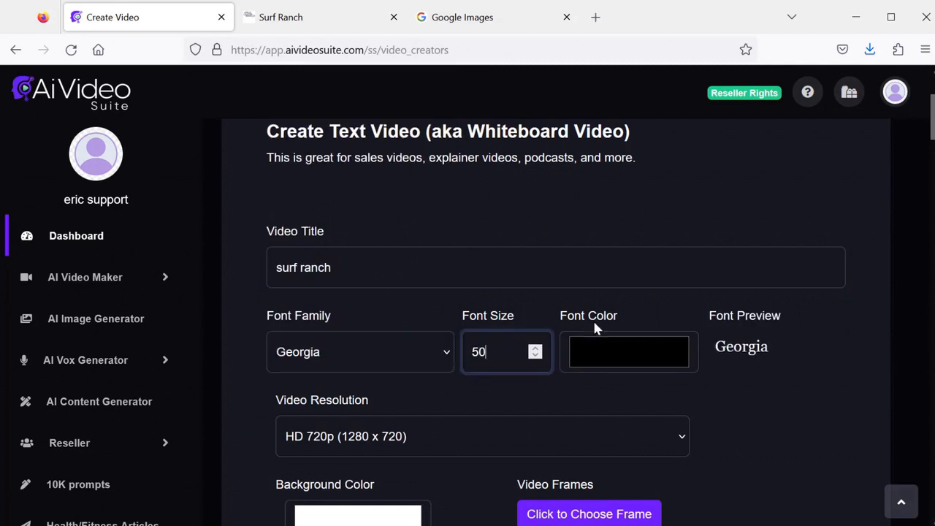
Step: Set the font color to a light cyan, about red 167, green 250, blue 252
scroll(658, 343, down, 2)
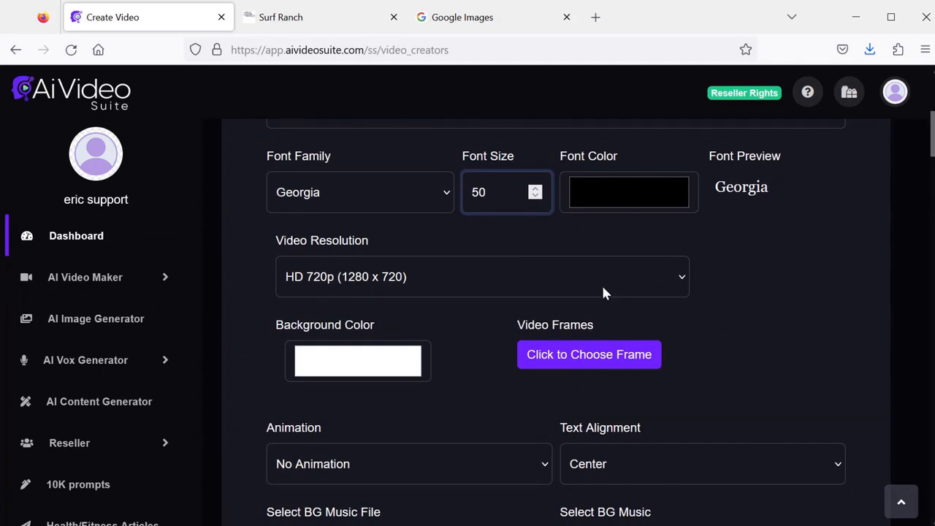
click(613, 192)
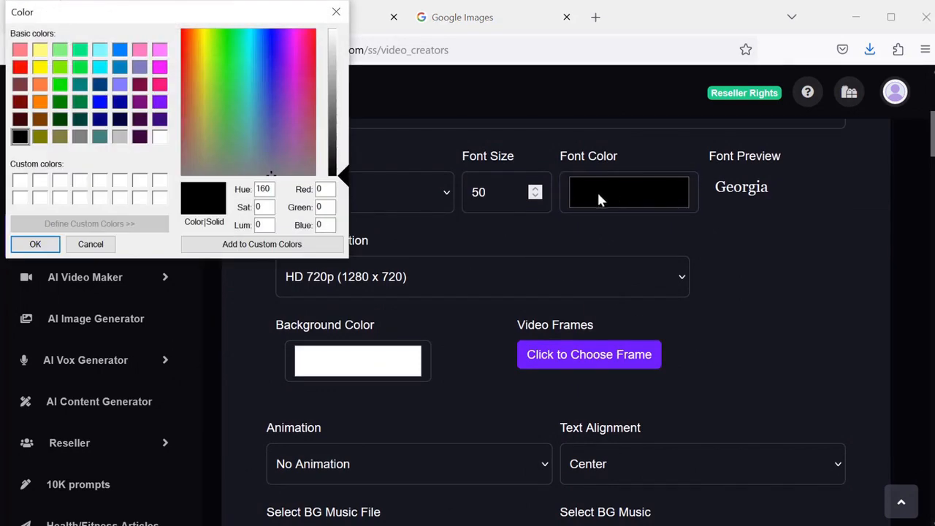
drag(241, 22, 360, 148)
click(375, 169)
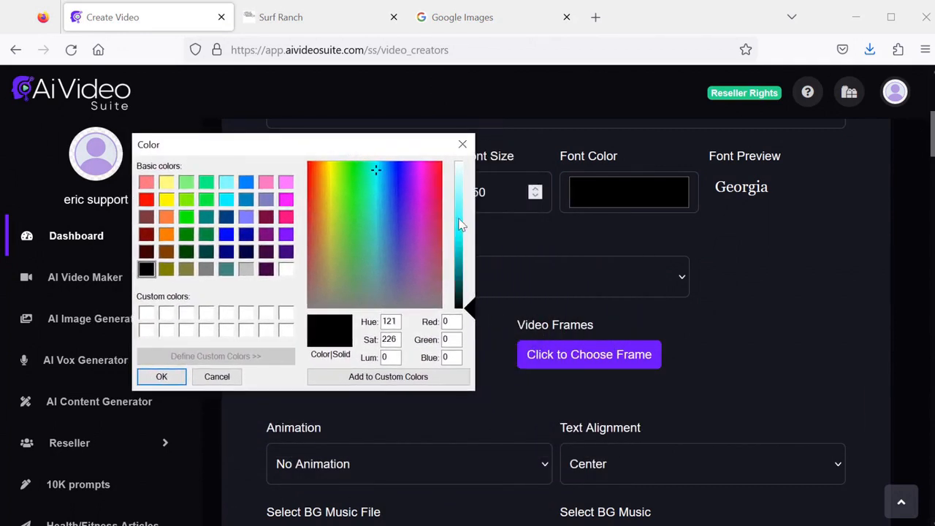
click(465, 205)
drag(465, 205, 465, 195)
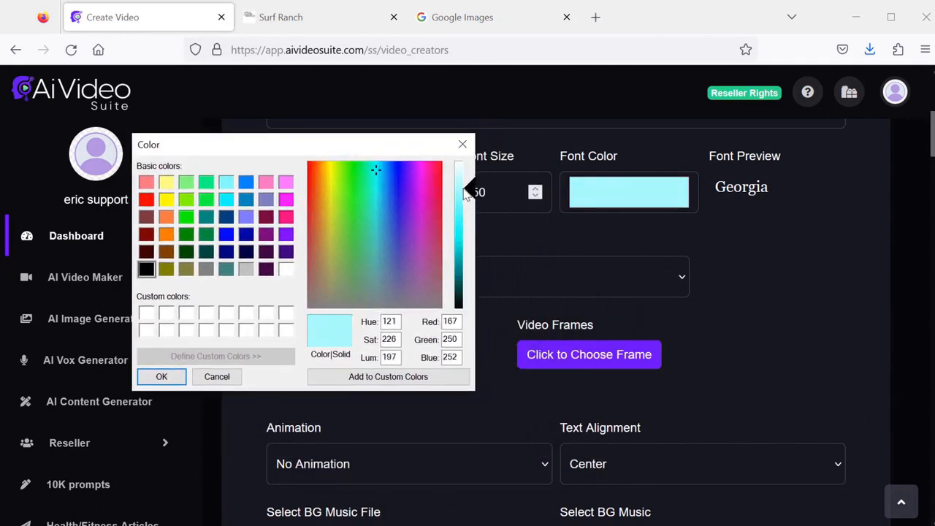
click(161, 376)
Step: Set the video's background color to a very dark navy blue
click(350, 363)
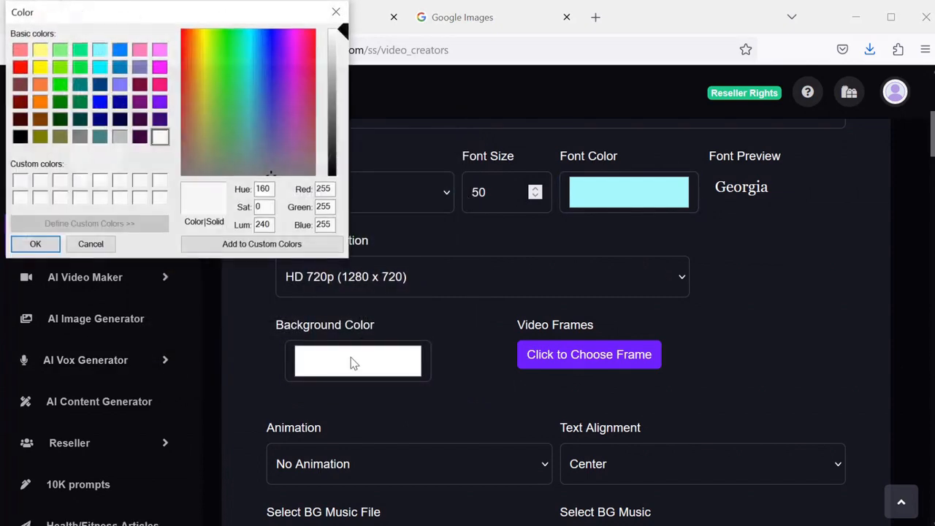
click(272, 64)
drag(342, 31, 338, 162)
key(Return)
Step: Set the resolution to Full HD 1080p (1920 x 1080) and choose the light-blue video frame with angular corner accents
click(392, 280)
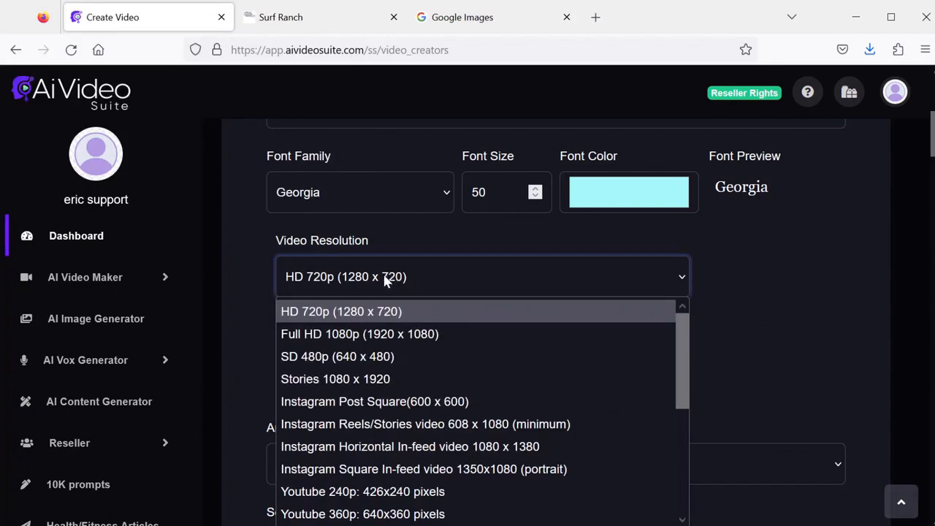
click(350, 333)
scroll(686, 307, down, 2)
click(577, 278)
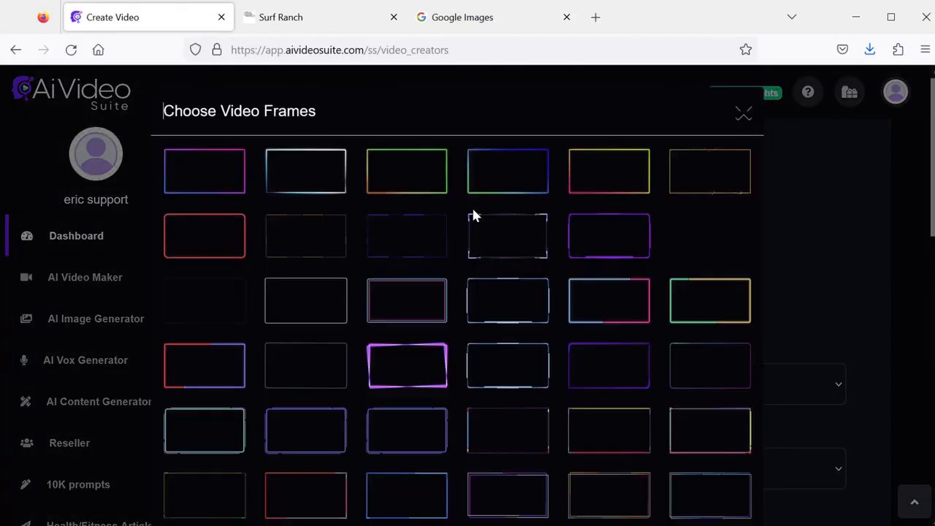
scroll(569, 321, down, 5)
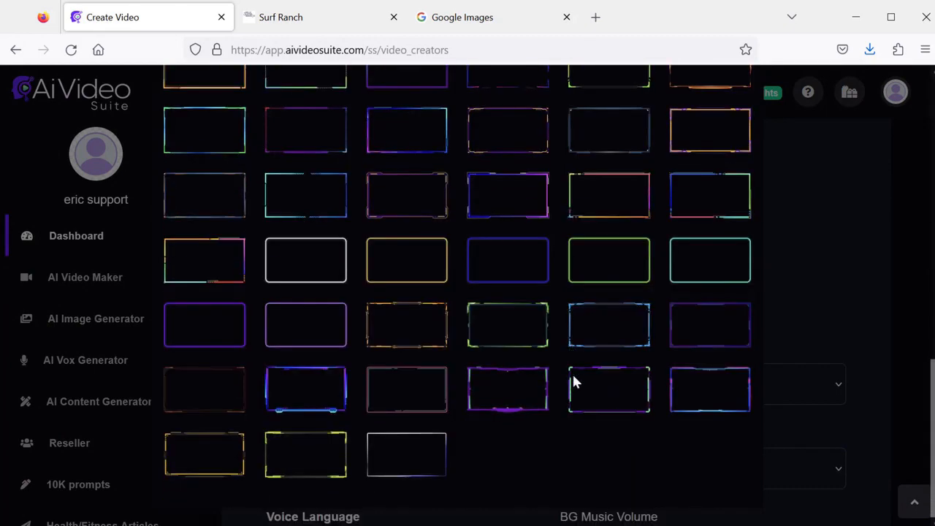
click(592, 322)
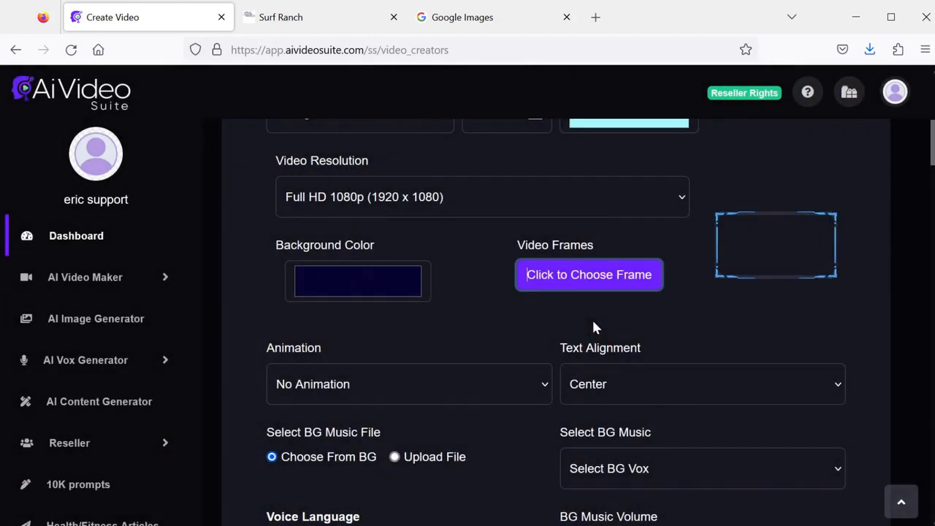
Step: Set the text alignment of the video to Top
scroll(464, 316, down, 3)
scroll(646, 267, up, 1)
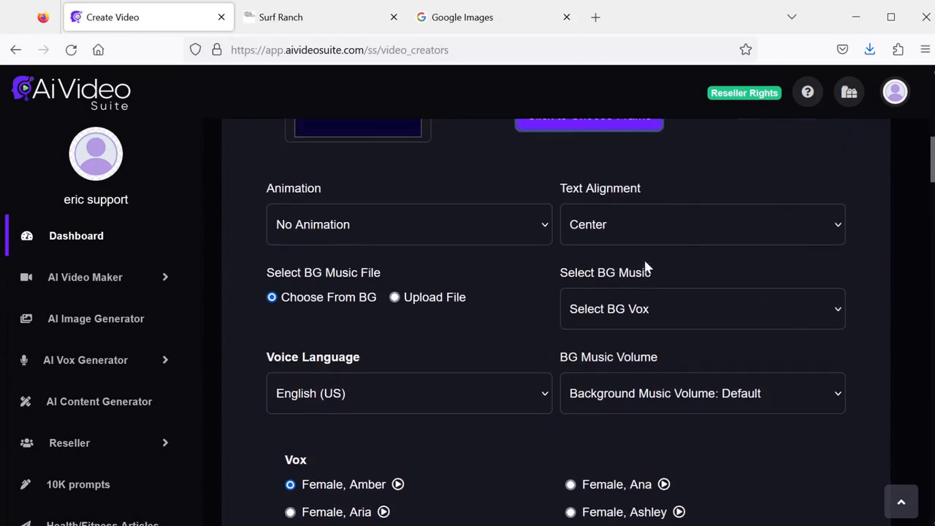
click(642, 226)
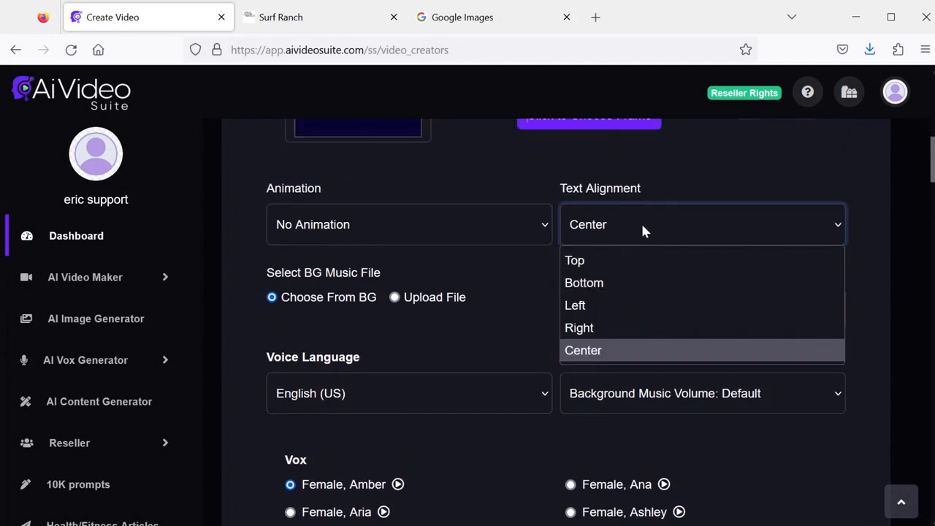
click(624, 262)
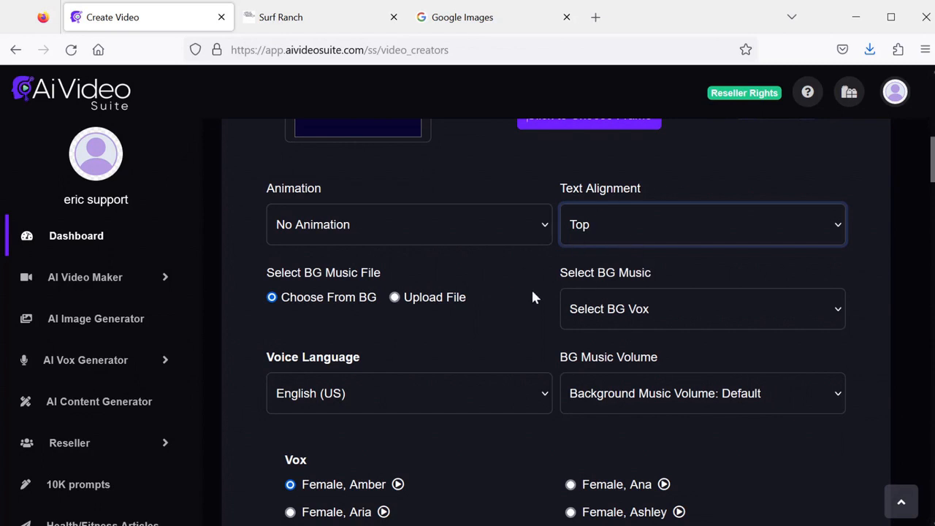
Step: Choose Coastline as the background music and set the background music volume to 0.10
scroll(531, 315, down, 1)
click(648, 226)
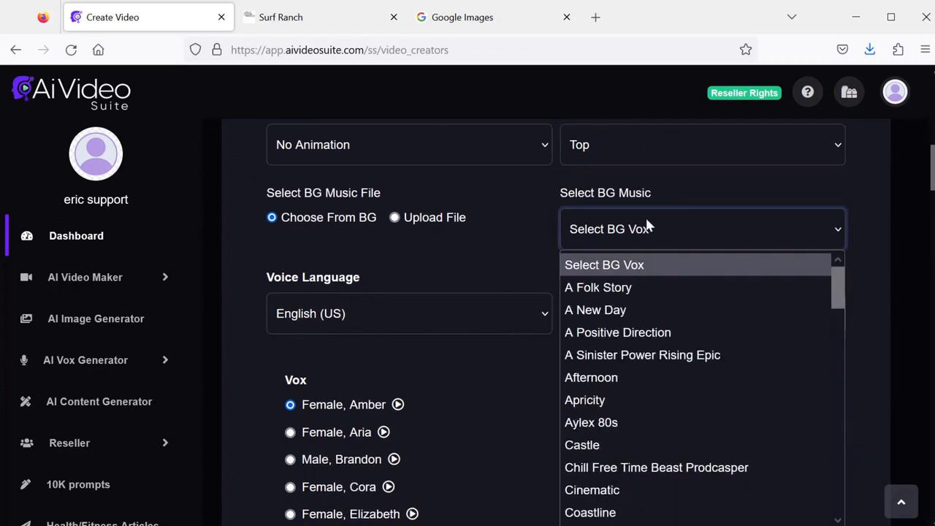
scroll(655, 332, down, 2)
scroll(655, 332, down, 2)
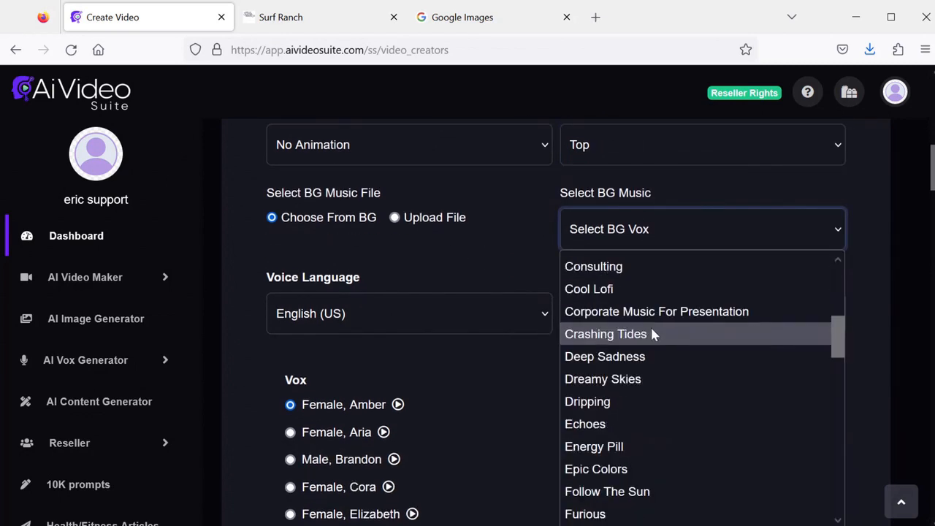
scroll(612, 349, up, 2)
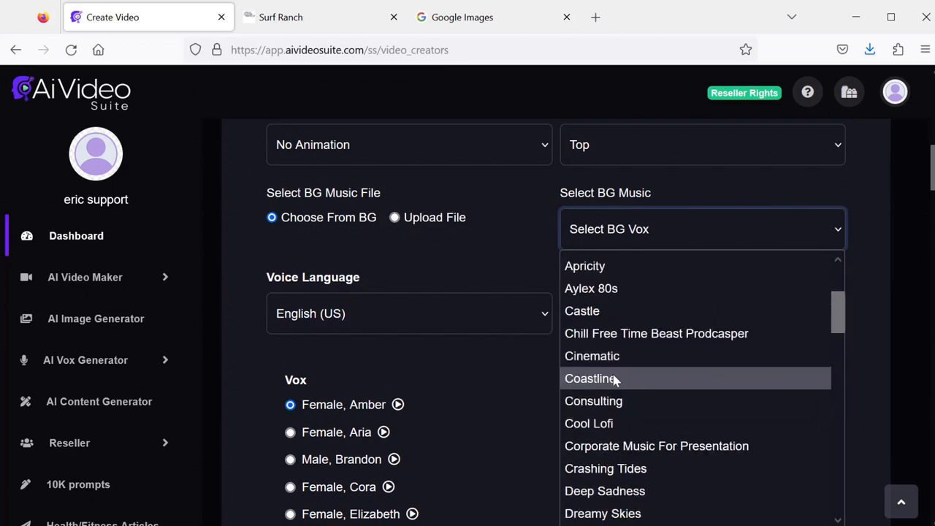
click(613, 377)
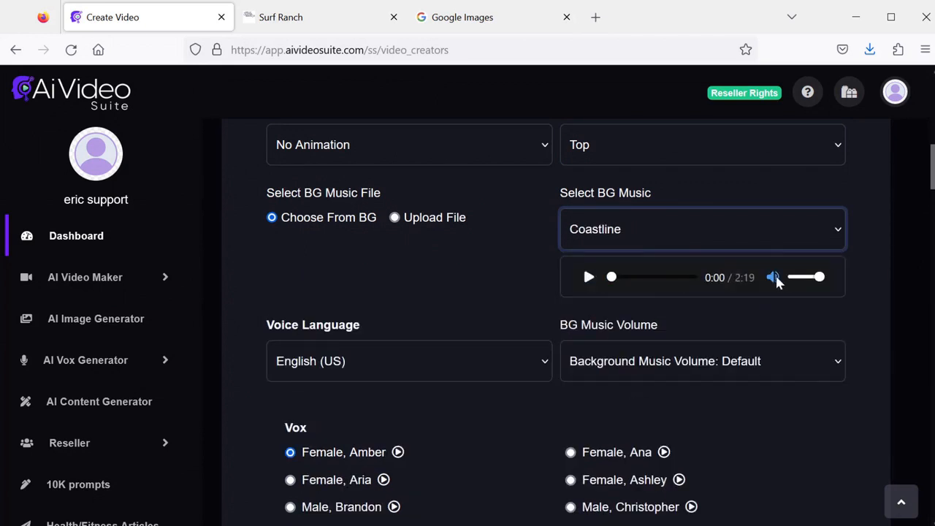
click(657, 361)
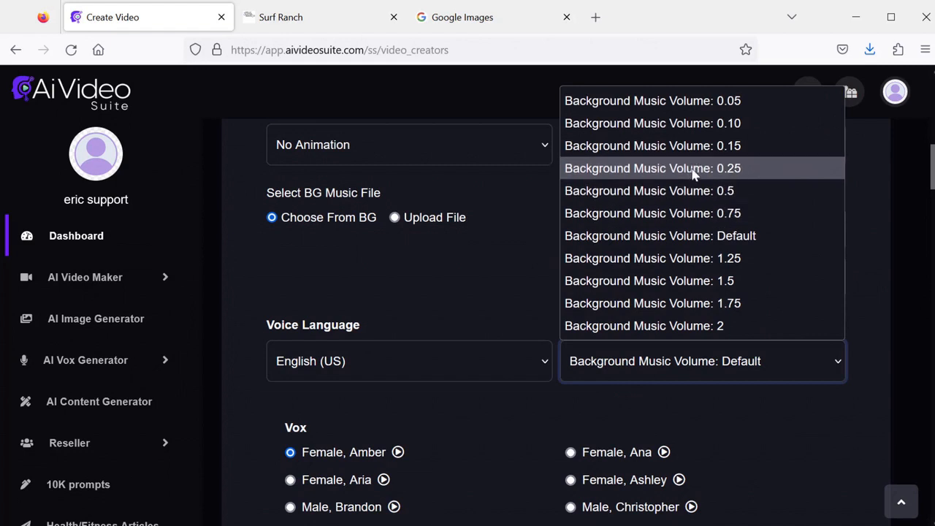
click(704, 123)
click(498, 296)
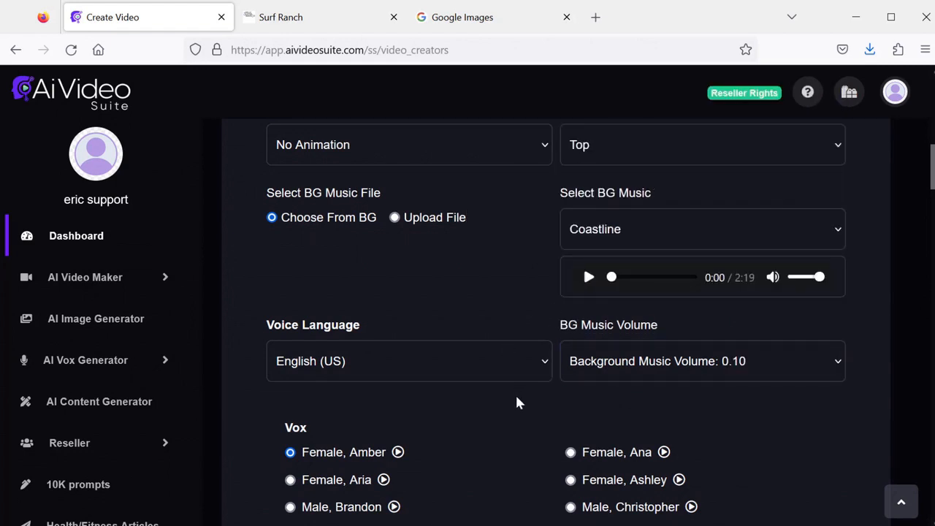
Step: Set the voice language to English (Australia)
scroll(511, 387, down, 2)
click(455, 280)
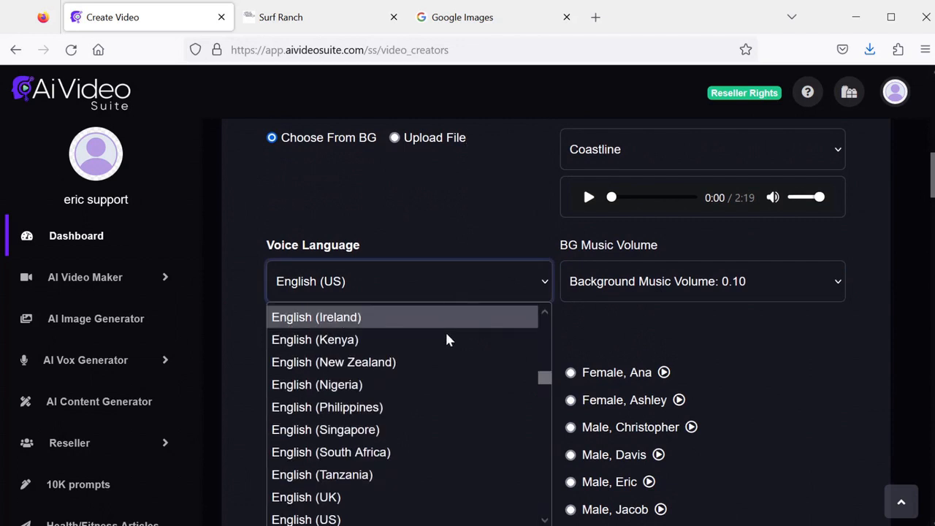
scroll(436, 363, down, 2)
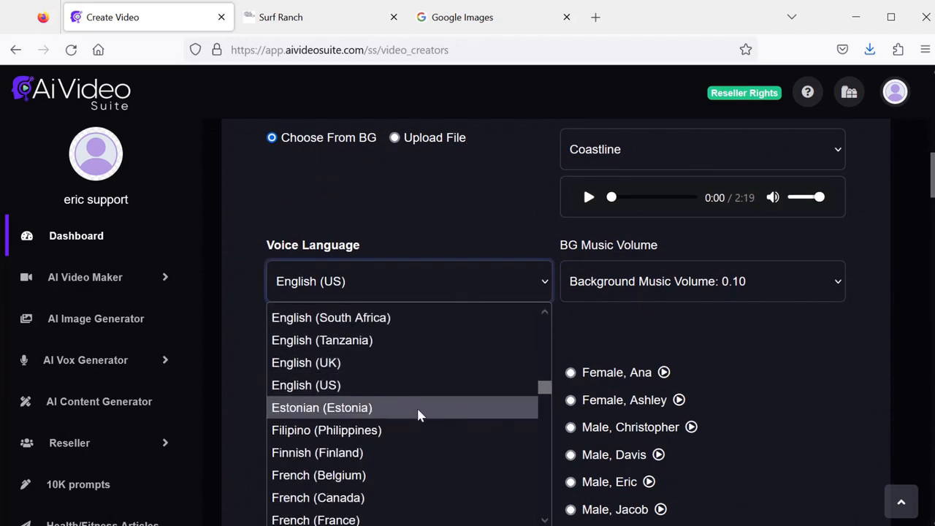
scroll(419, 412, up, 2)
scroll(413, 427, up, 2)
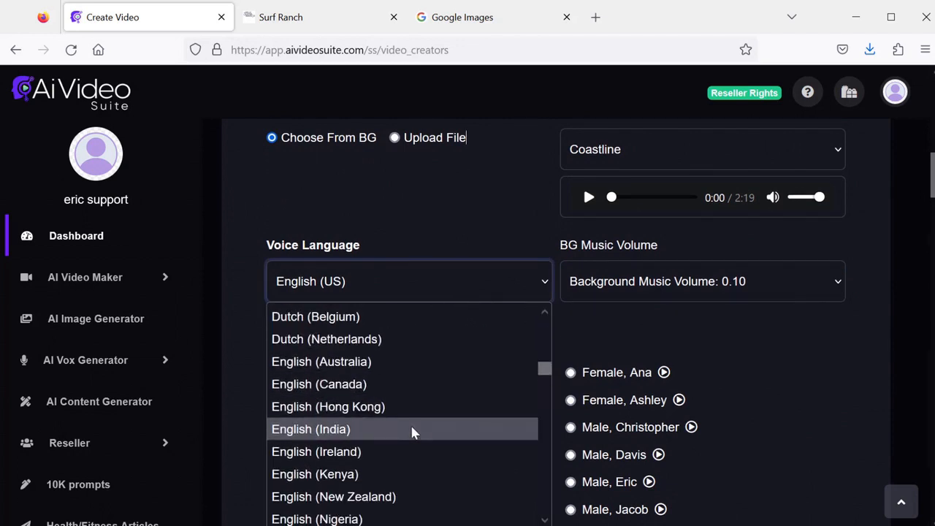
click(343, 363)
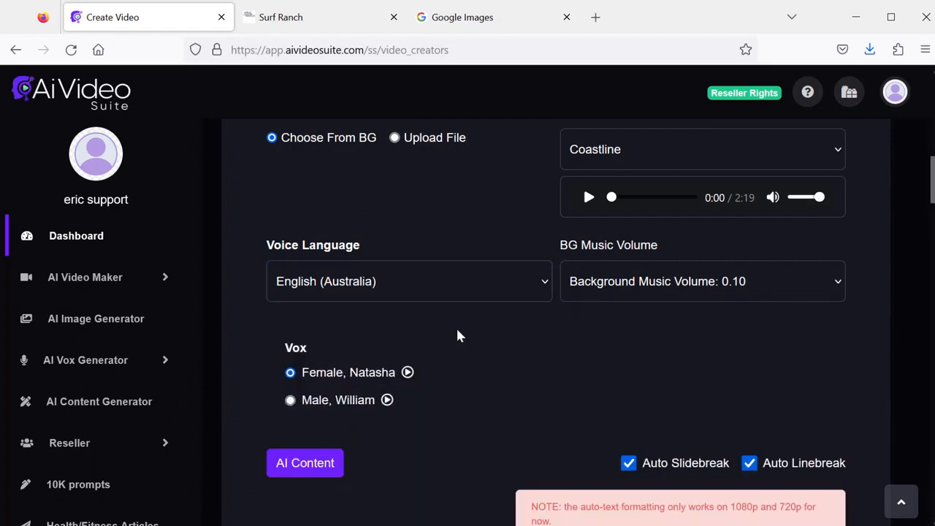
Step: Look through the filled slides and create the surf ranch whiteboard video with the Natasha voice
scroll(471, 342, down, 1)
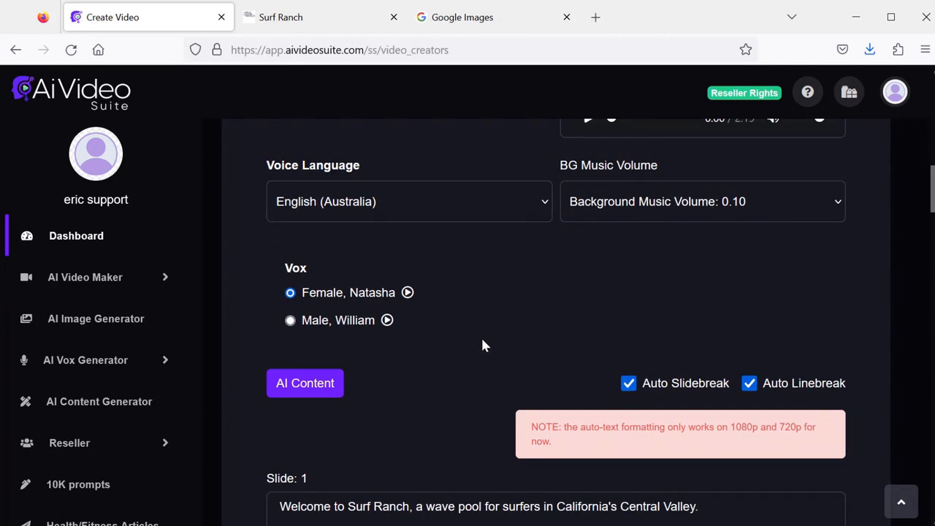
scroll(453, 379, down, 8)
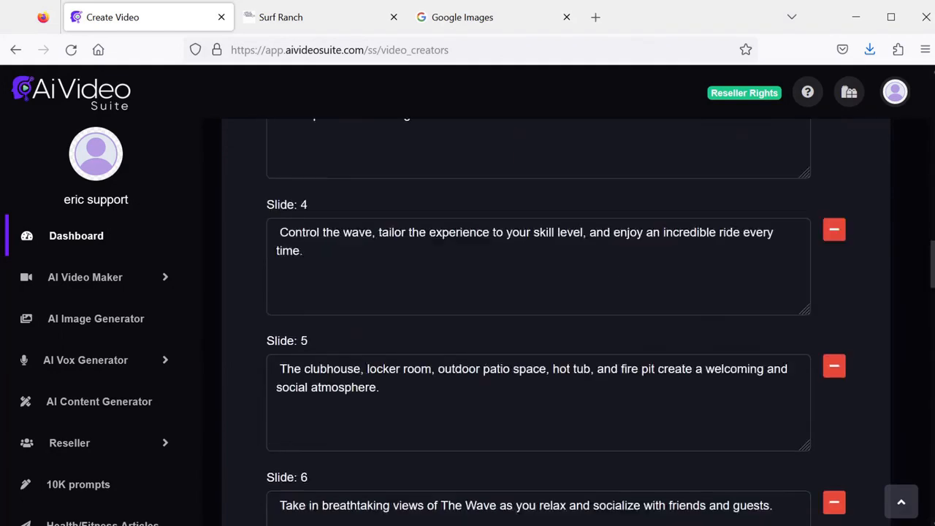
scroll(451, 371, down, 20)
click(801, 473)
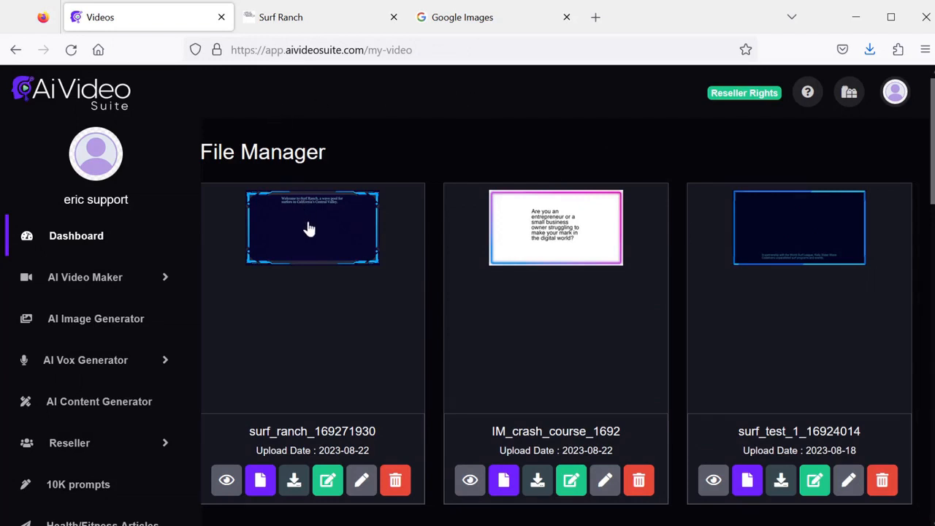
Step: Play the rendered surf ranch video from the file manager and pause it
click(226, 483)
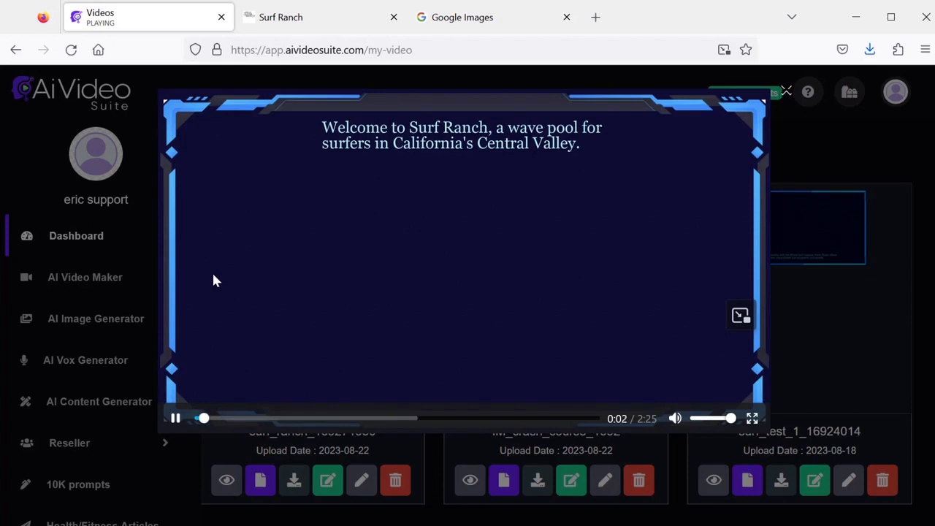
click(175, 419)
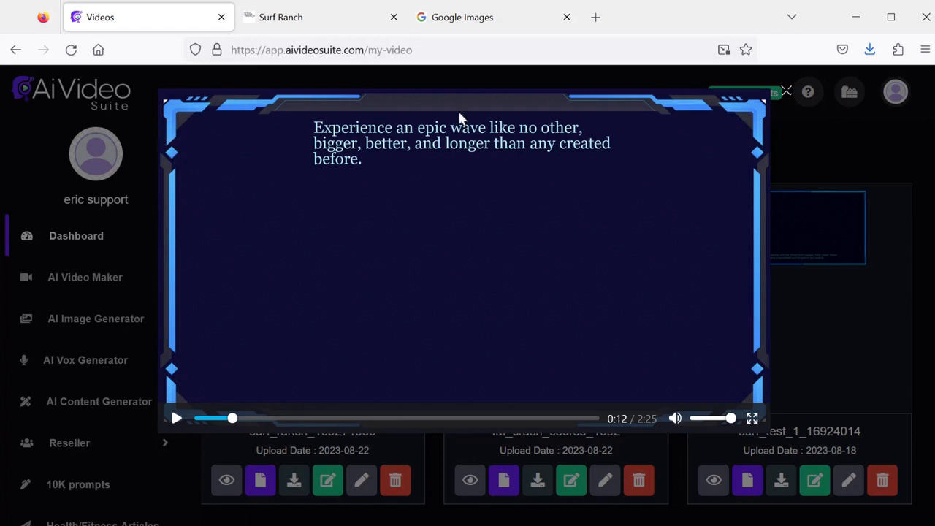
Step: Close the surf ranch video preview and start a new whiteboard text video
right_click(788, 94)
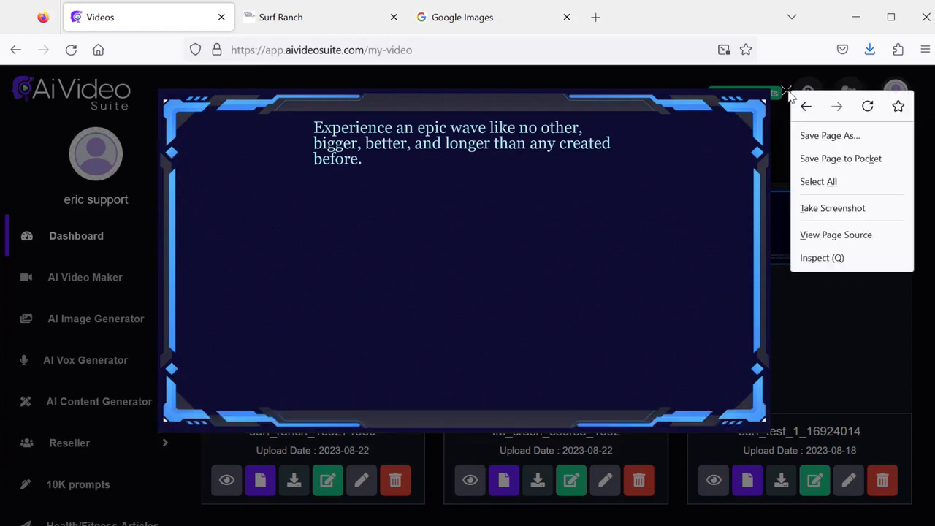
click(783, 94)
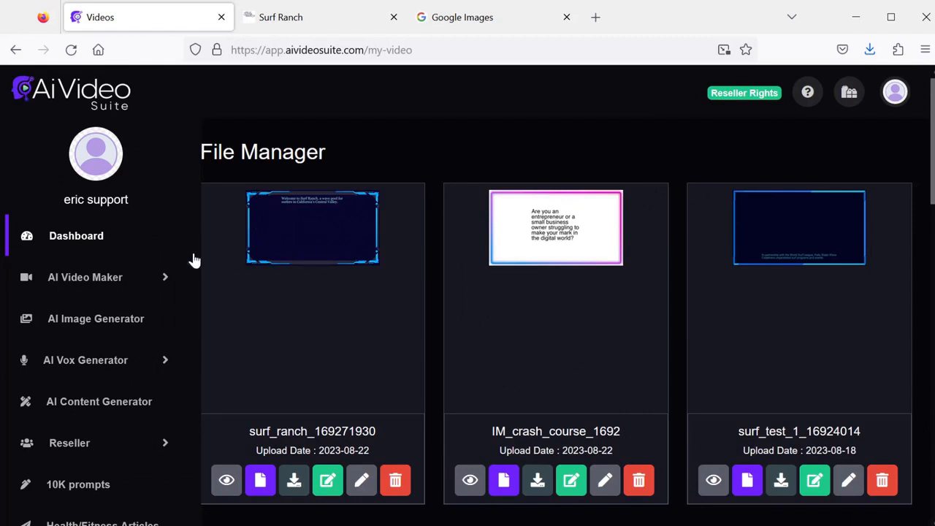
click(146, 277)
click(110, 322)
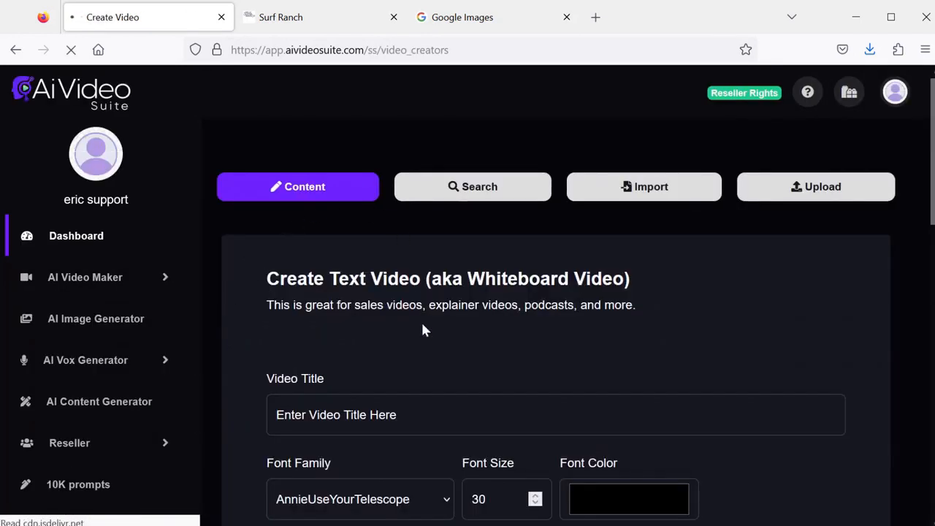
Step: Fill in the AI Product Promo Video form with name Eric's Secret Sauce, type Barbecue sauce, and info about awards, best taste and grilled meat
scroll(421, 314, down, 15)
click(307, 216)
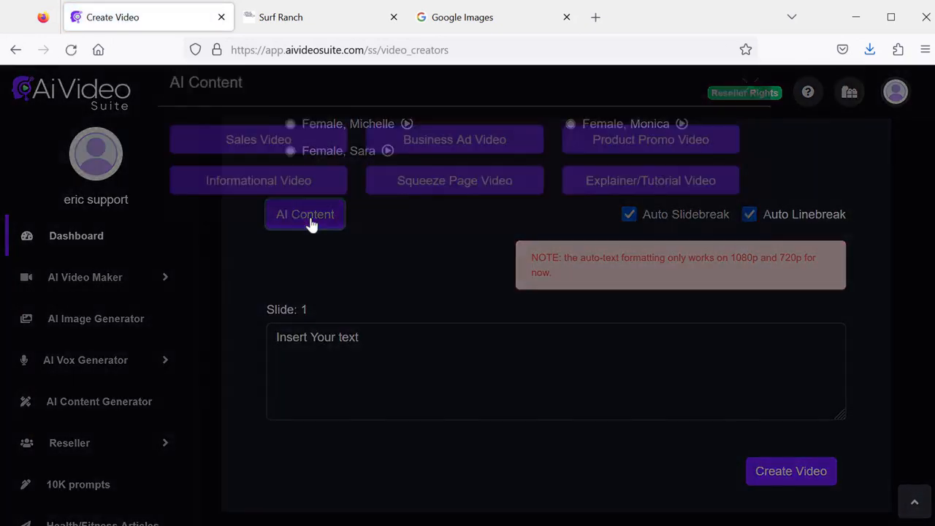
click(646, 168)
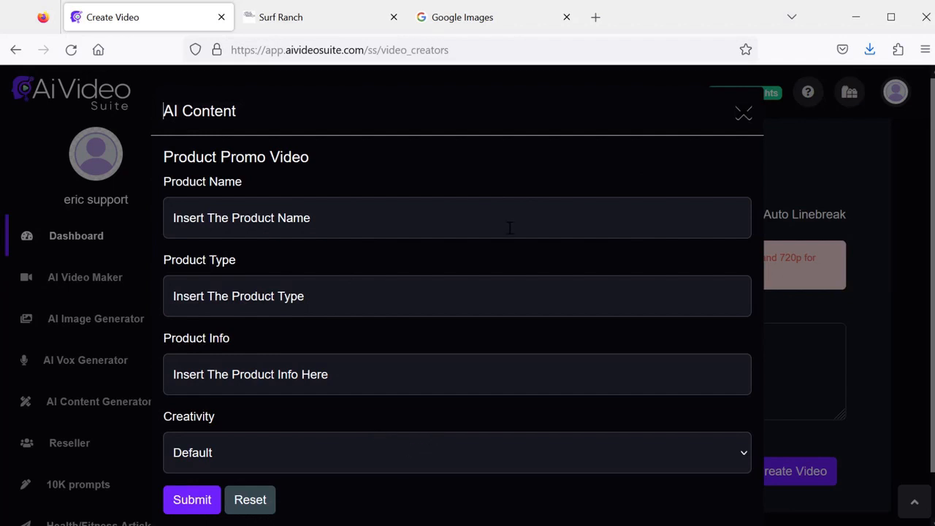
click(376, 217)
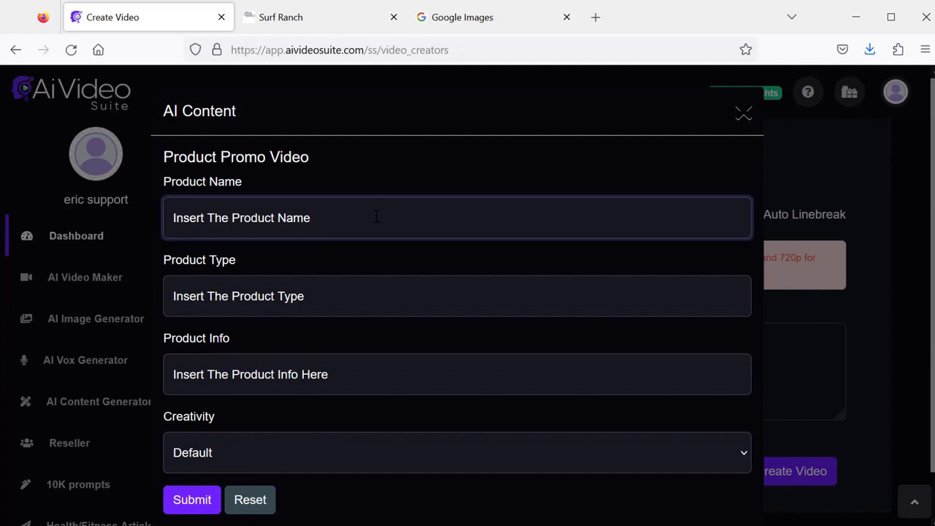
key(ctrl+v)
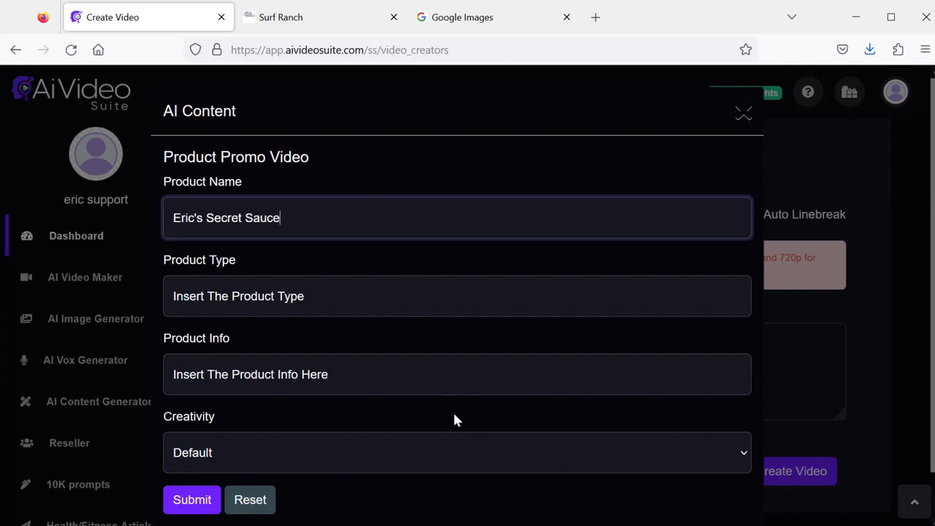
click(347, 293)
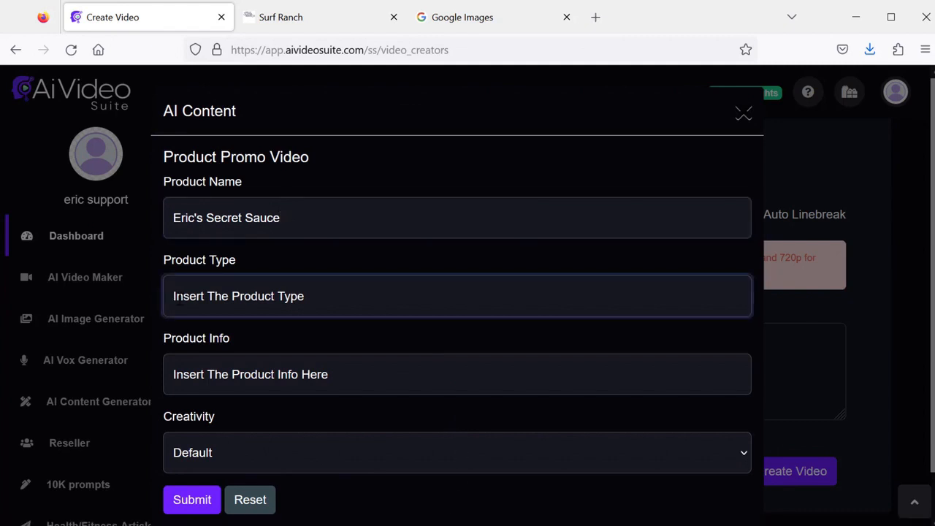
text(Barbecue sauce)
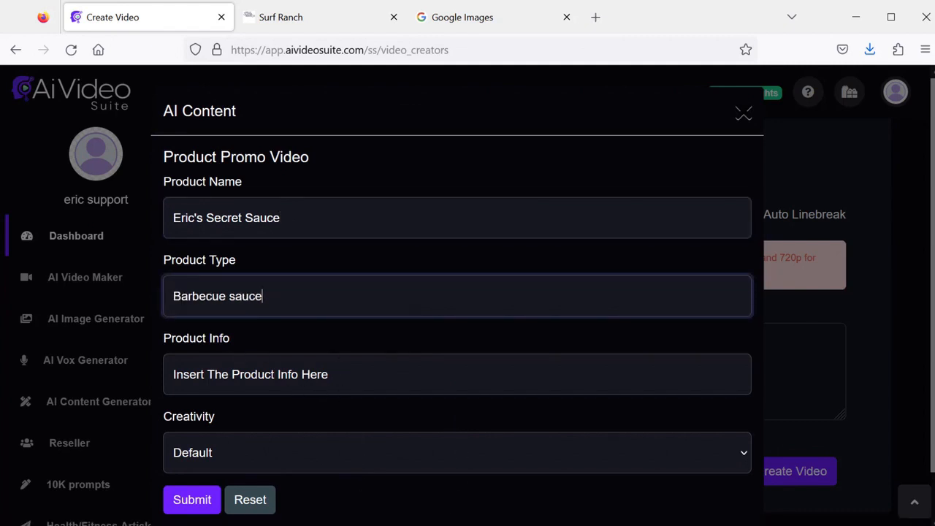
click(367, 376)
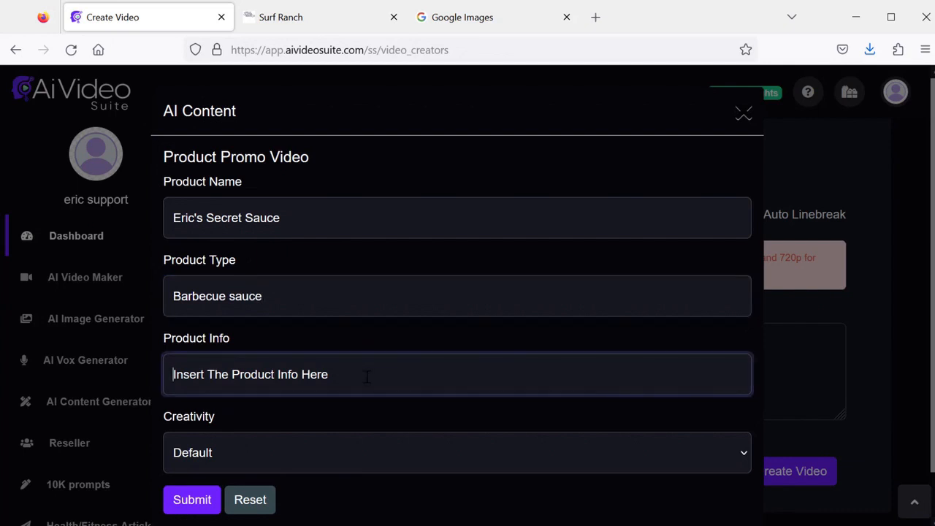
key(ctrl+v)
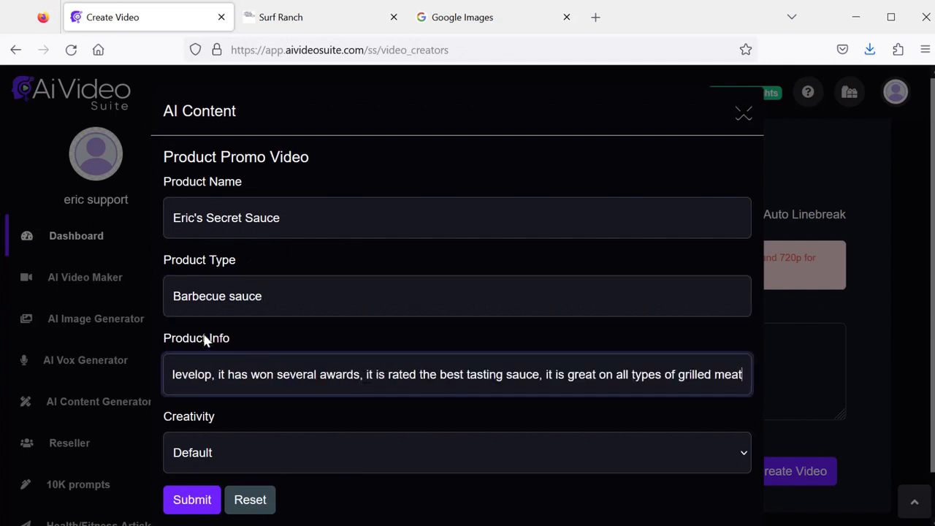
Step: Generate the product promo script with default creativity and insert its text into the video slides
scroll(253, 344, down, 2)
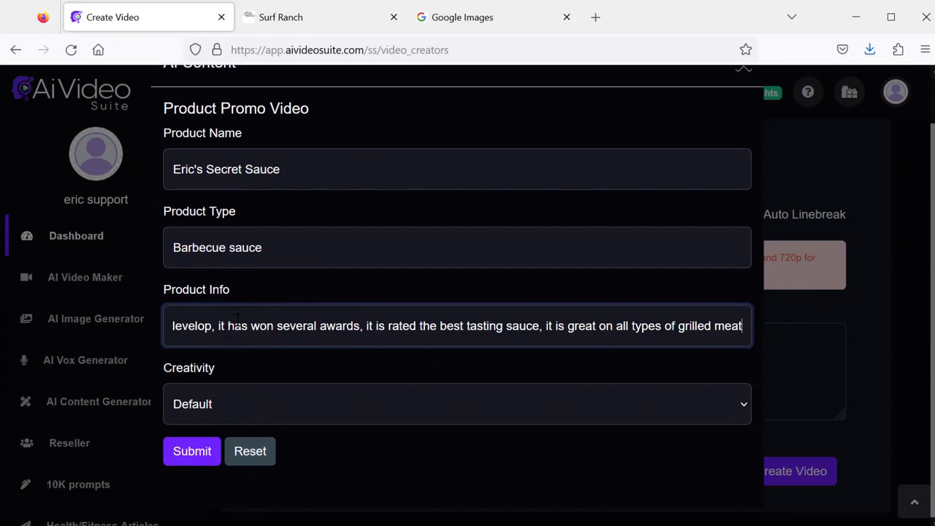
click(200, 449)
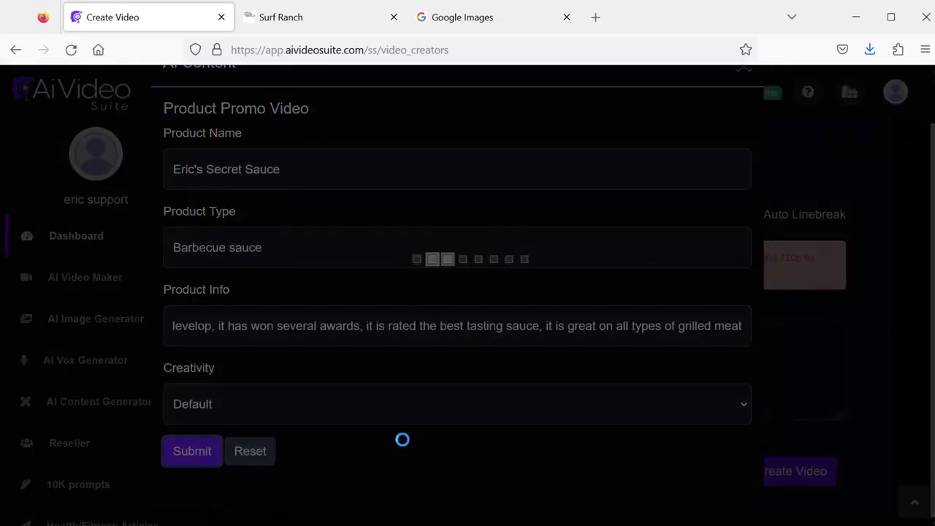
drag(928, 119, 912, 178)
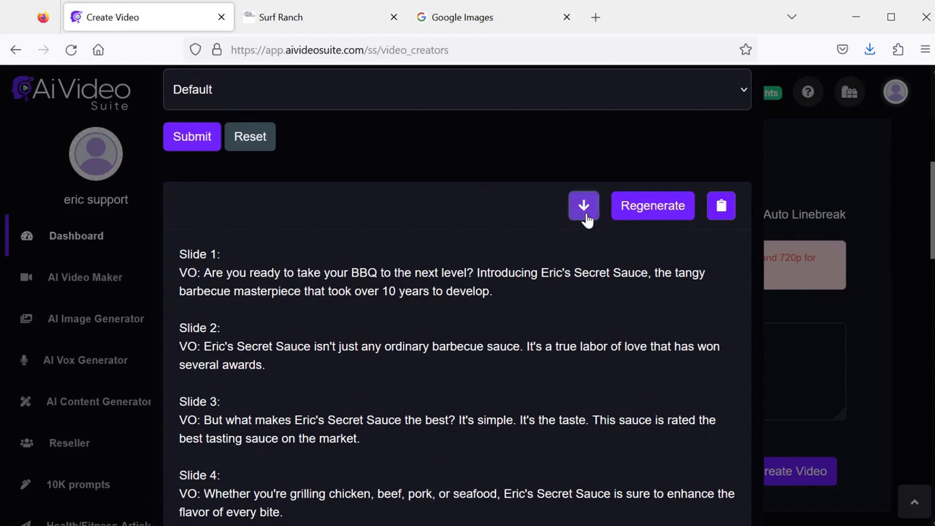
click(584, 210)
Step: Title the whiteboard video "secret sauce"
scroll(562, 355, up, 10)
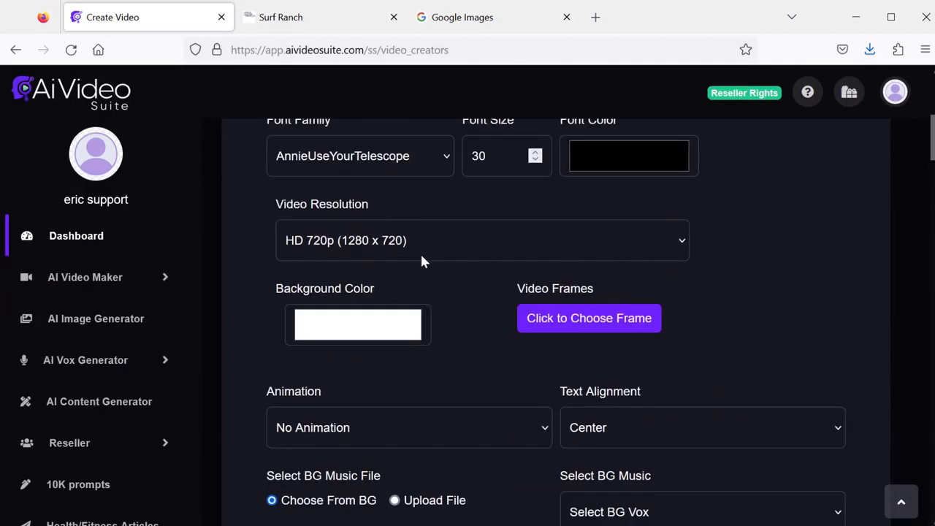
scroll(422, 261, up, 5)
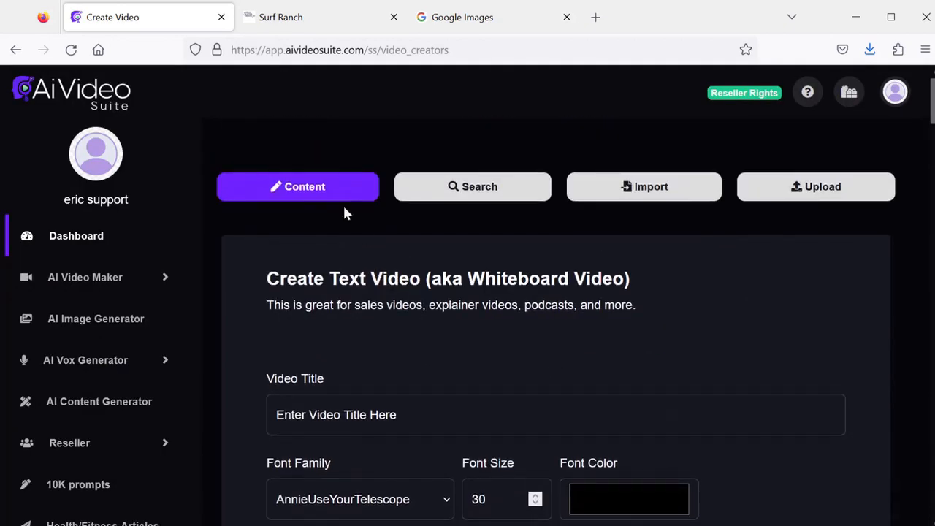
scroll(365, 377, down, 2)
click(347, 330)
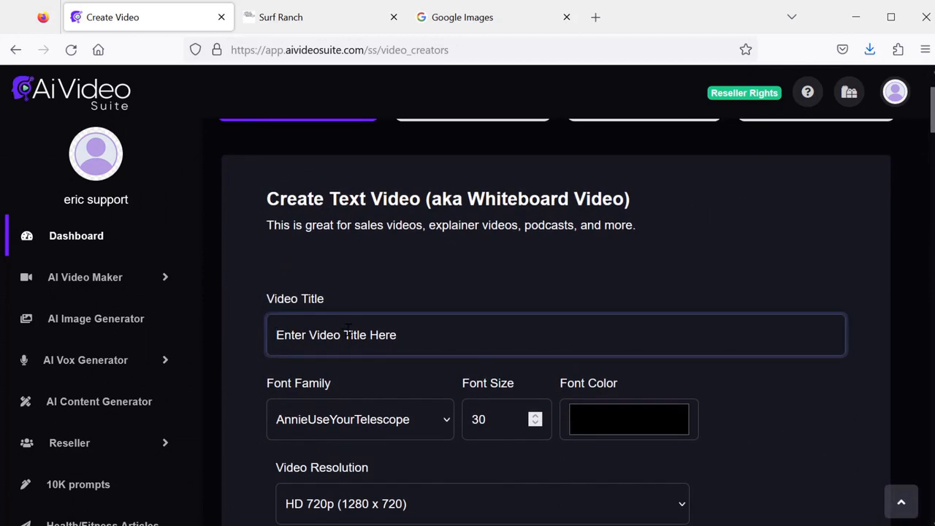
text(secret sauce)
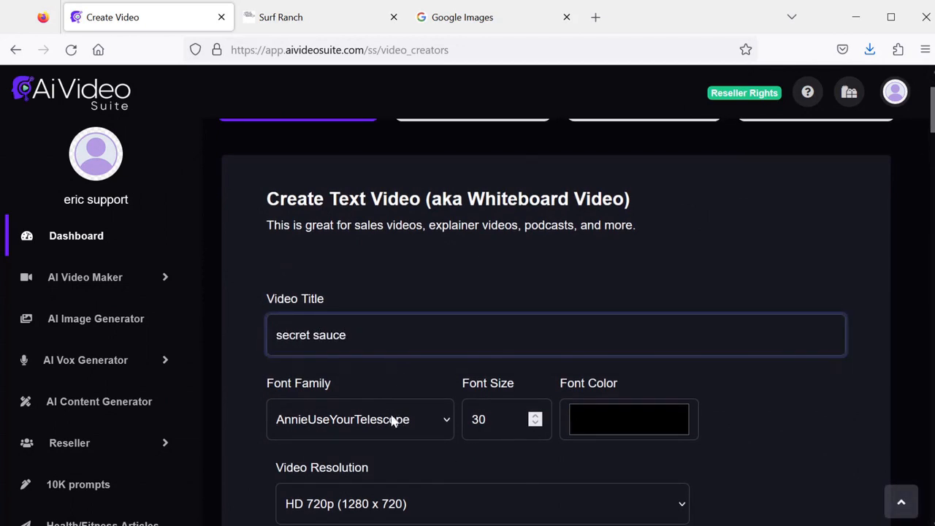
Step: Set the video's font family to Verdana and the font size to 80
click(393, 420)
drag(443, 142, 373, 313)
click(373, 314)
key(Tab)
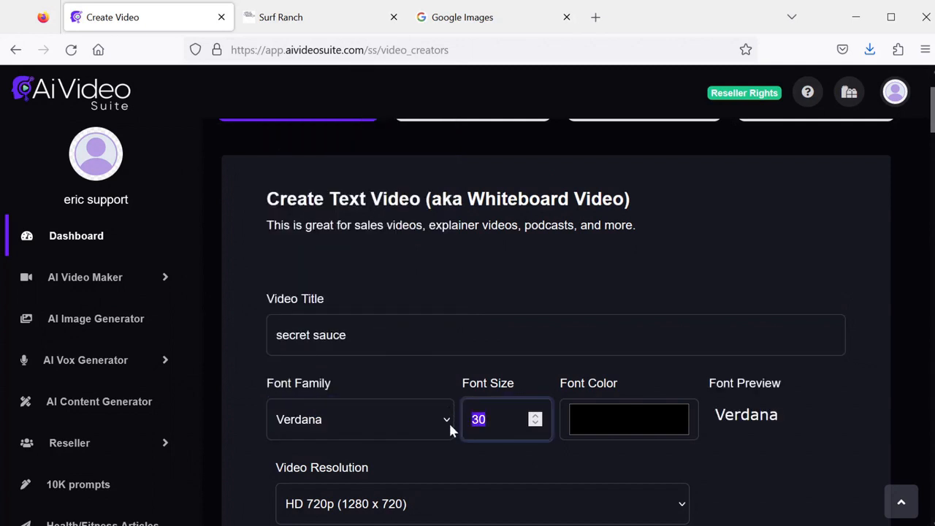
text(8)
Step: Look through the video resolution options and set the resolution to Full HD 1080p (1920 x 1080)
scroll(667, 360, down, 5)
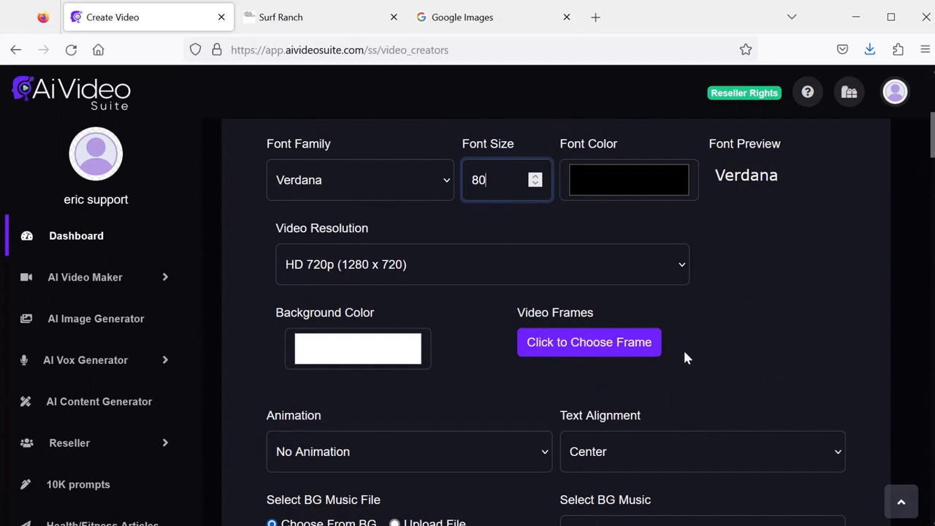
scroll(683, 348, up, 2)
click(474, 348)
scroll(382, 265, down, 1)
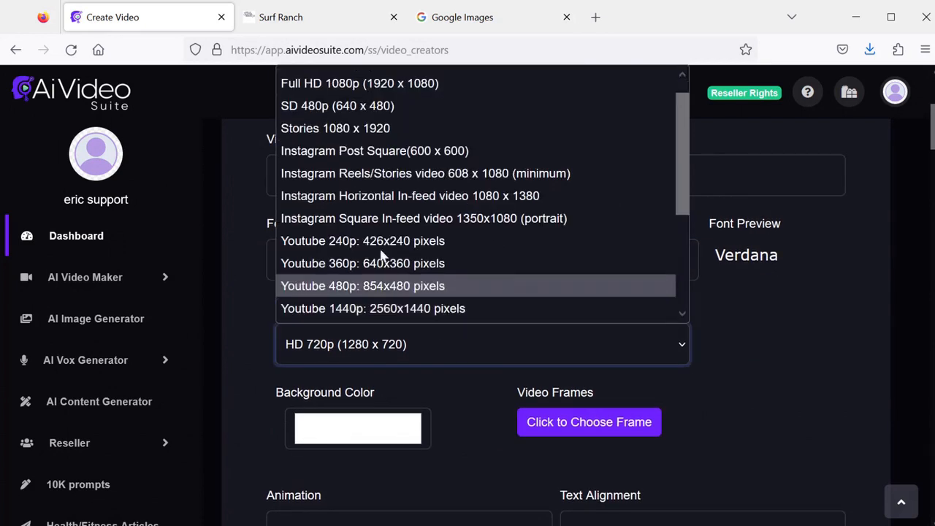
scroll(362, 192, up, 1)
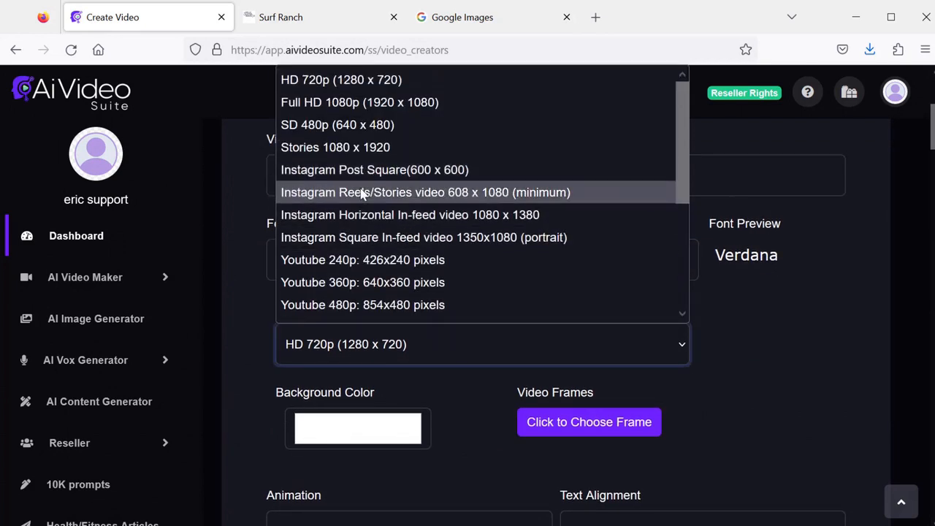
click(335, 105)
click(497, 336)
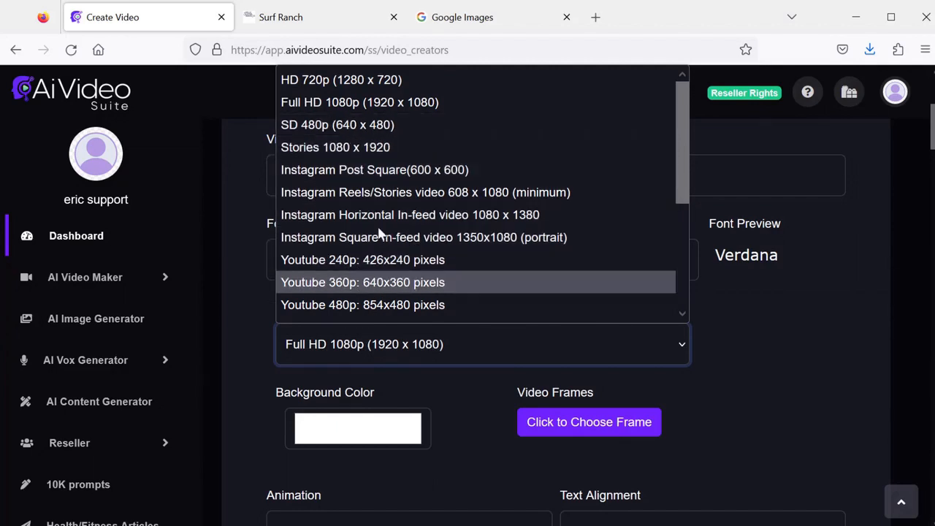
scroll(365, 191, down, 2)
scroll(366, 197, up, 2)
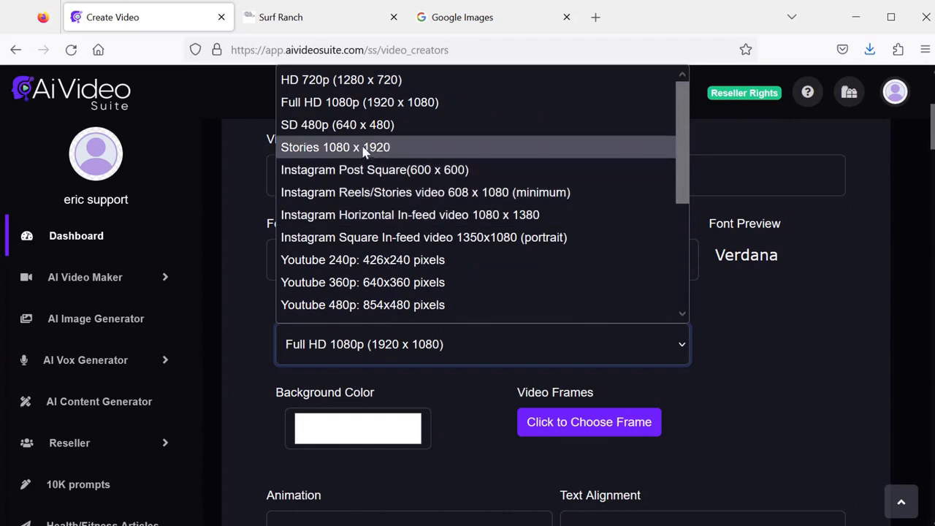
click(357, 102)
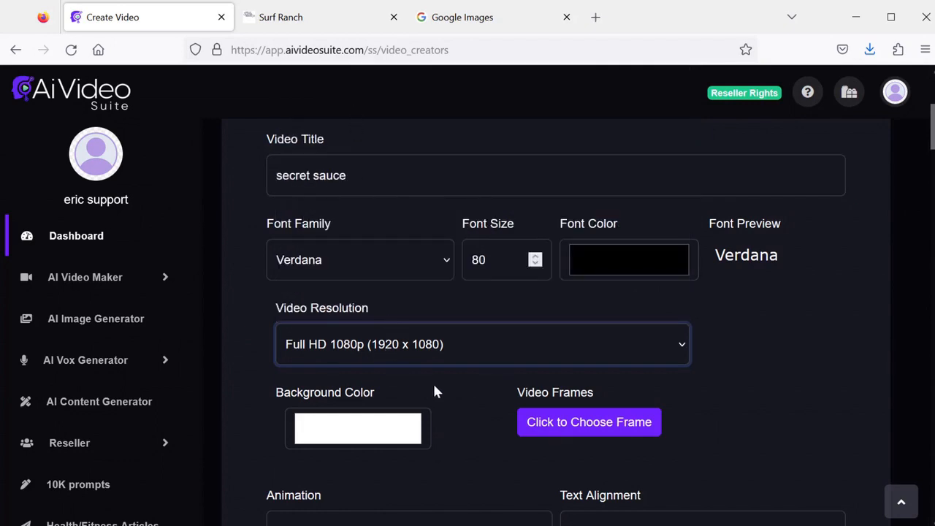
Step: Set the background color to a light golden orange and add a thin reddish-gold video frame
scroll(436, 393, down, 1)
click(376, 353)
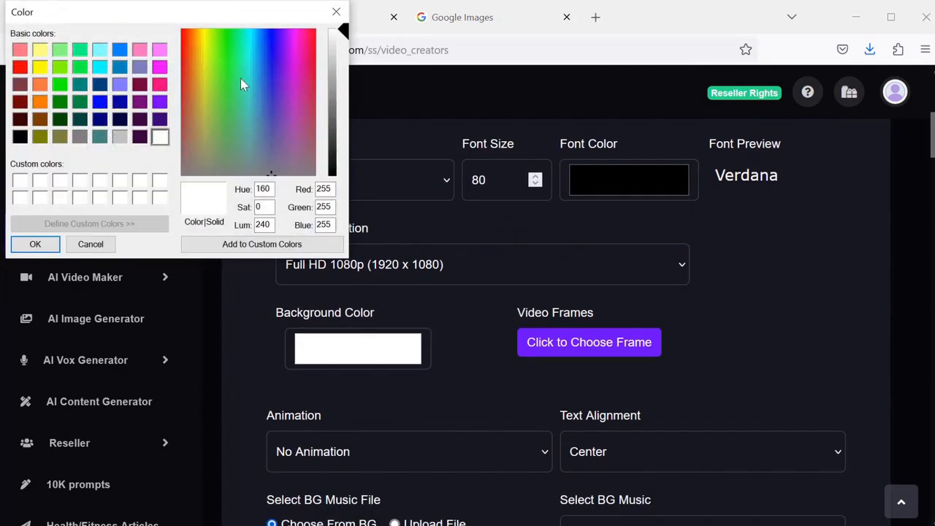
drag(204, 99, 205, 92)
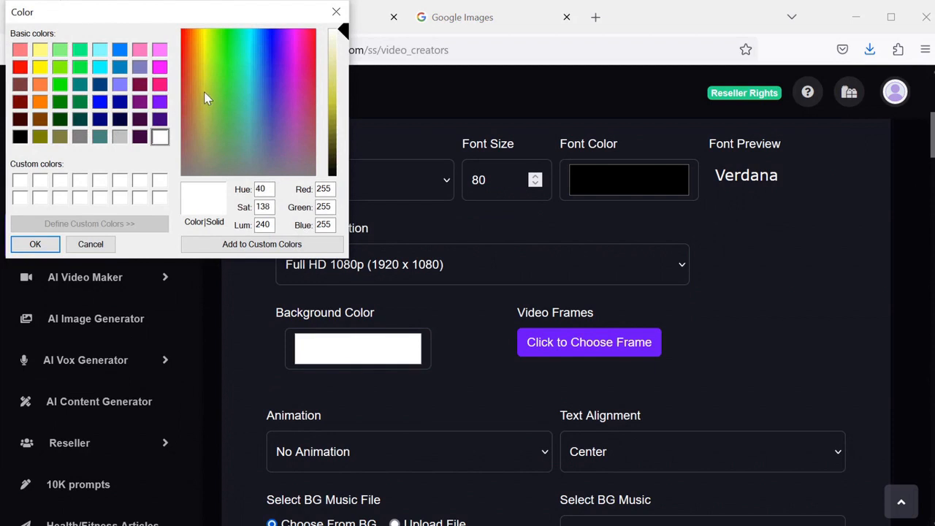
mouse_move(334, 111)
mouse_down()
mouse_move(336, 90)
mouse_move(335, 114)
mouse_up()
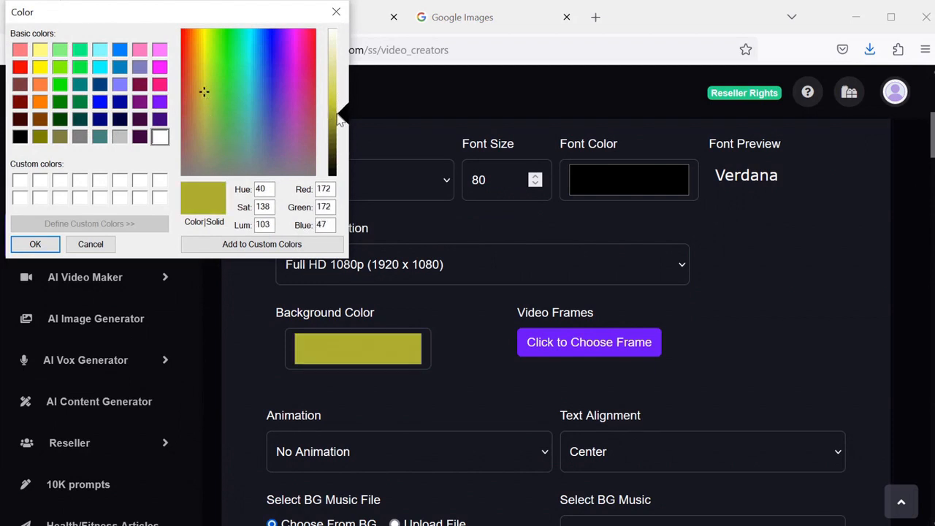
drag(203, 81, 198, 49)
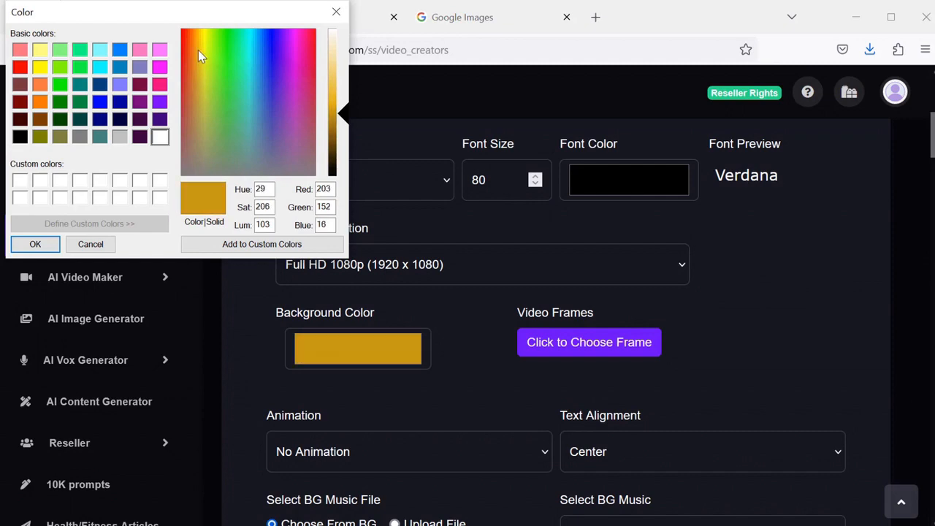
click(345, 77)
click(35, 244)
click(600, 342)
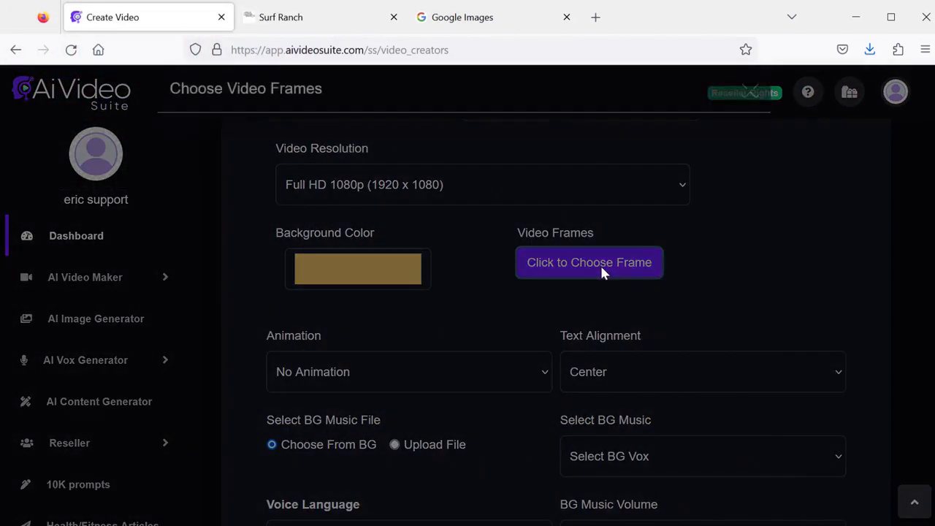
click(709, 171)
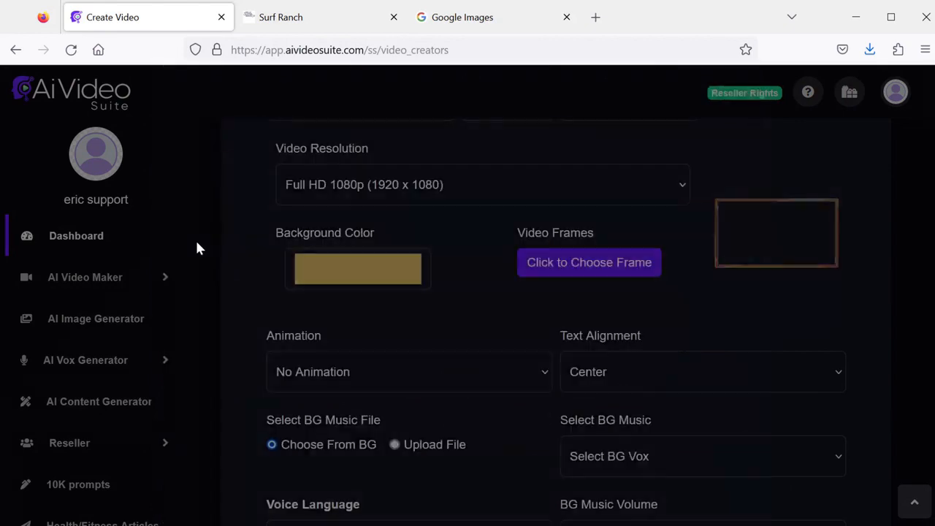
Step: Choose Follow The Sun as the background music and set its volume to 0.10
scroll(701, 210, down, 3)
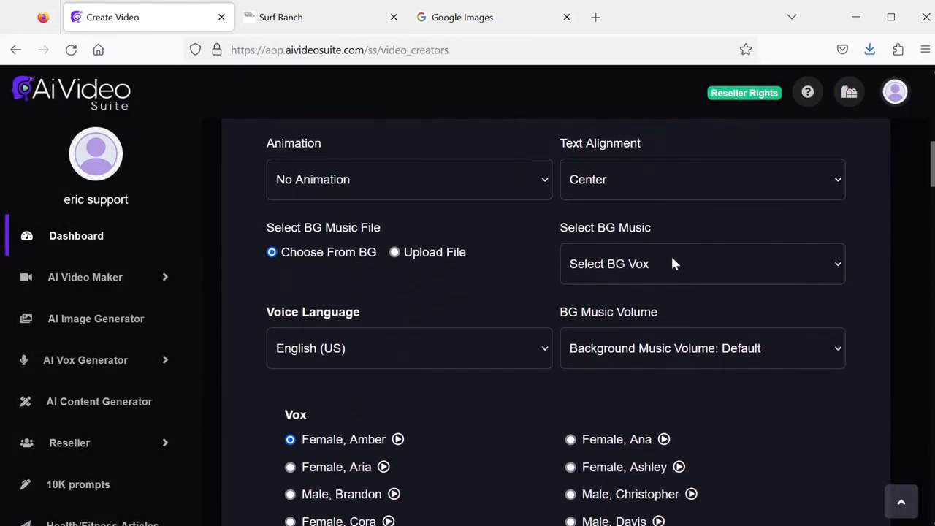
click(673, 263)
drag(837, 317, 848, 374)
scroll(624, 342, down, 3)
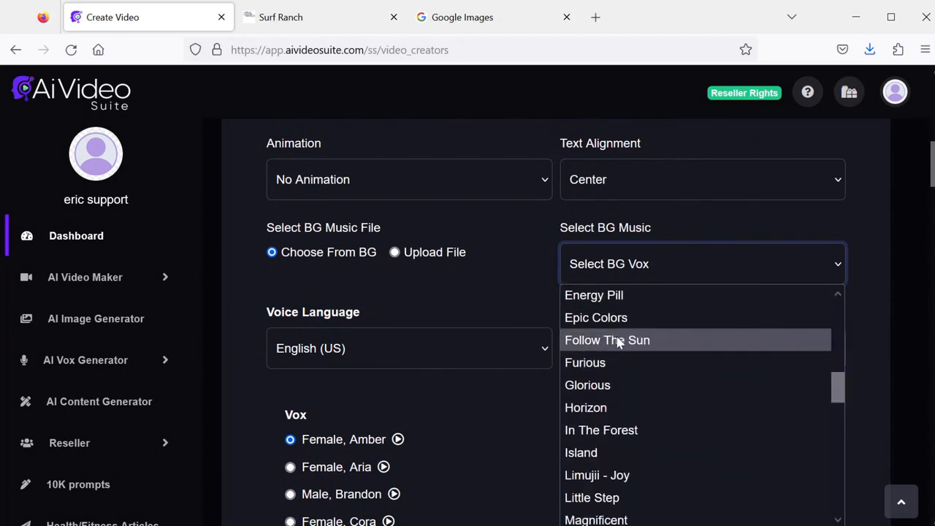
click(619, 340)
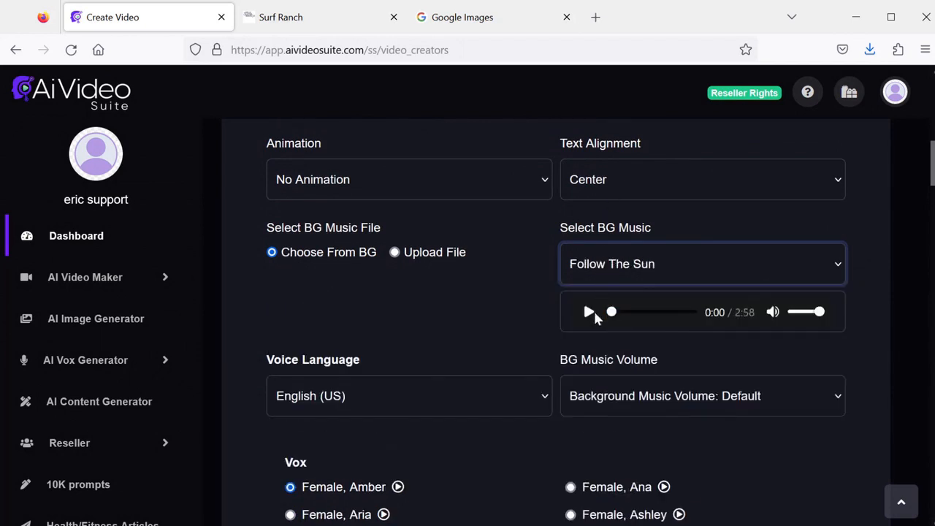
click(628, 397)
click(648, 157)
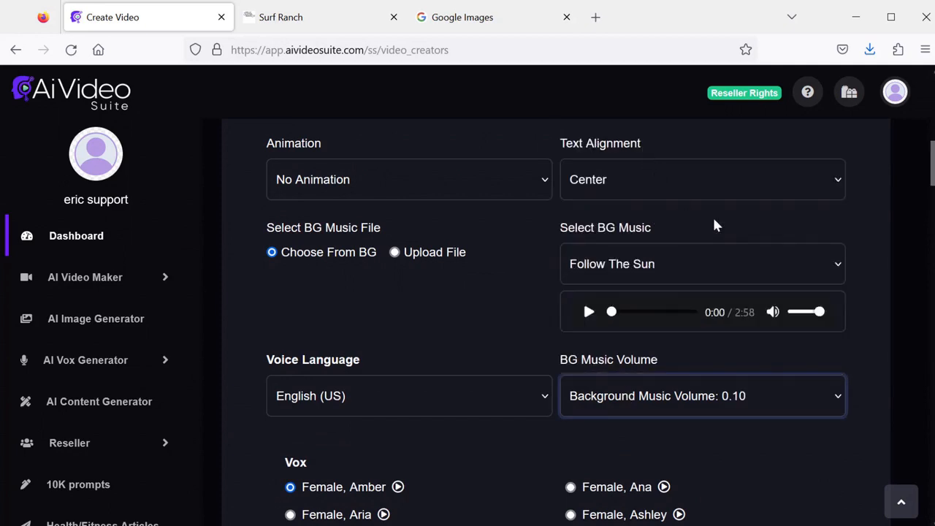
Step: Select the Male, Guy voice for the secret sauce video and create the video
scroll(292, 316, down, 5)
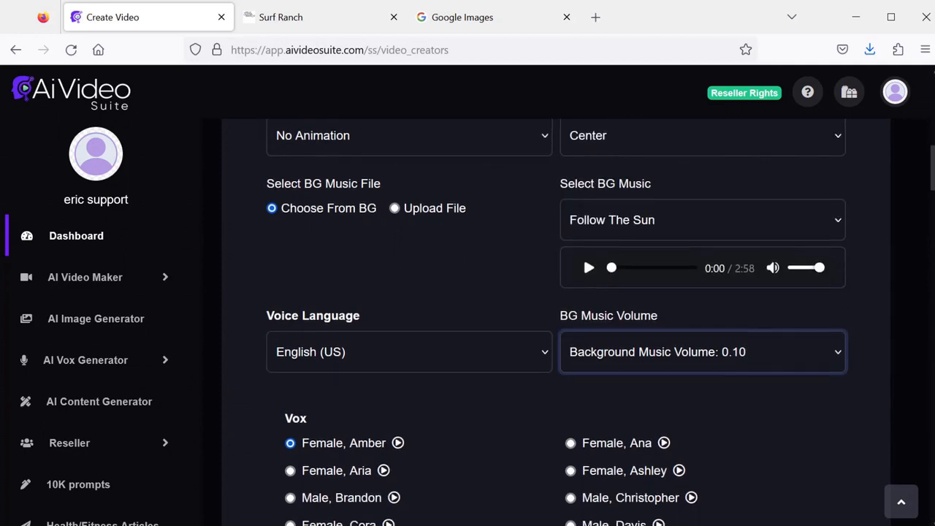
click(291, 314)
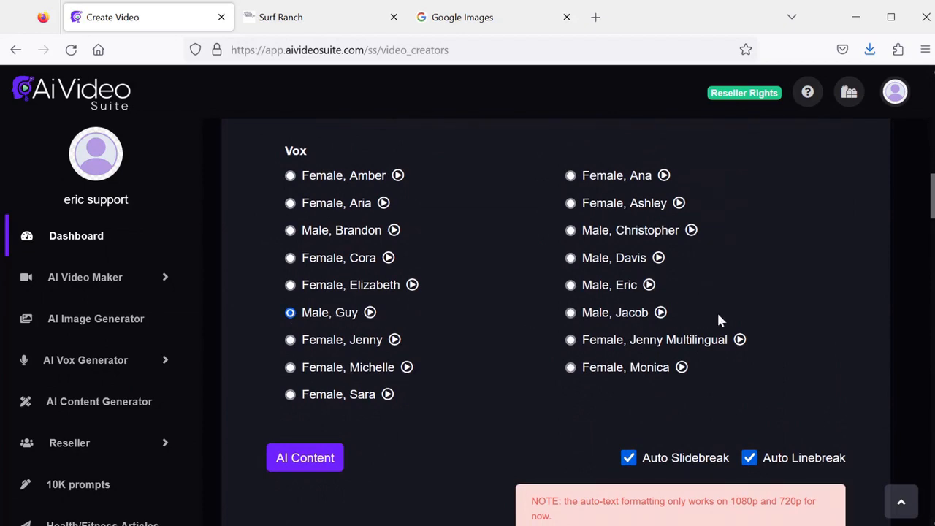
scroll(713, 310, down, 20)
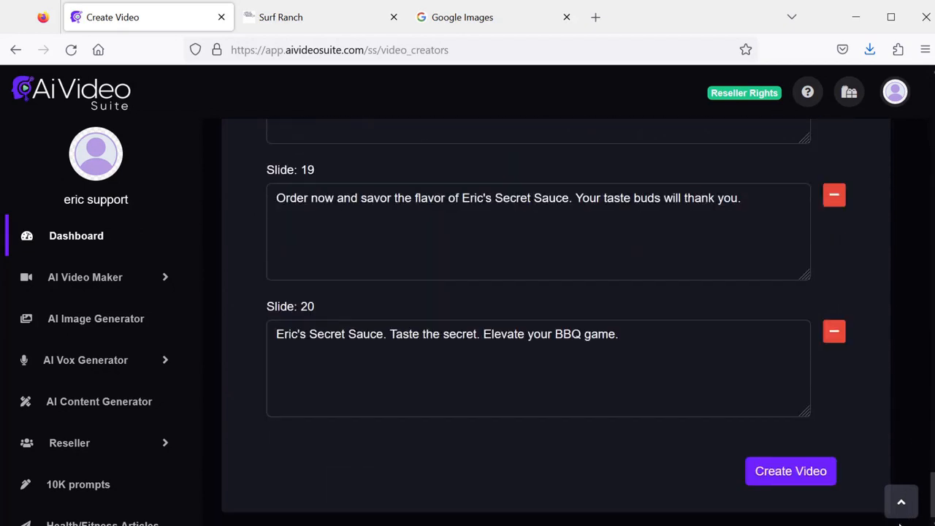
click(762, 472)
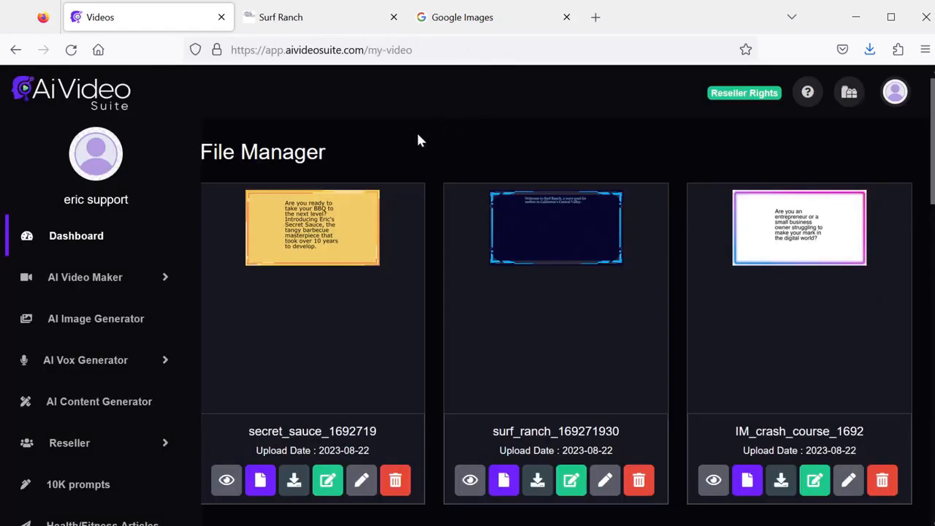
Step: Preview the finished secret sauce video in the file manager and close the preview
click(227, 480)
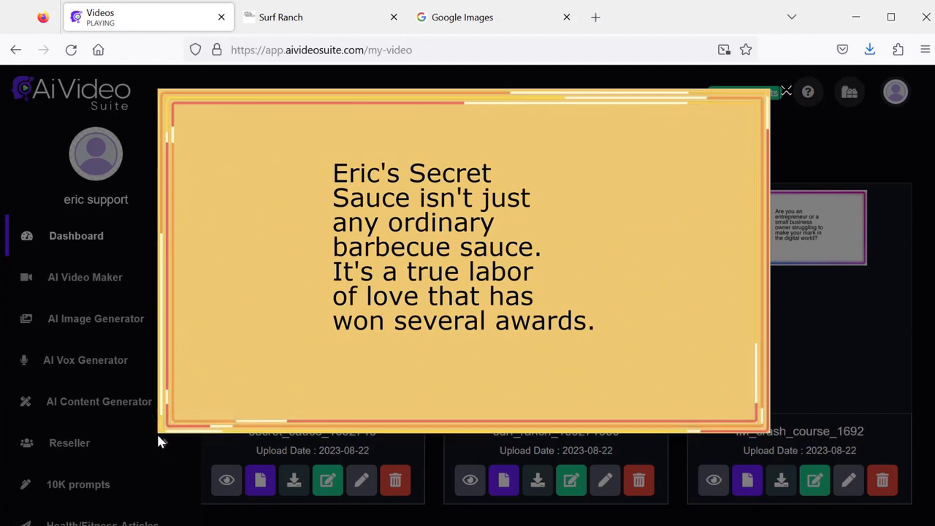
mouse_move(173, 422)
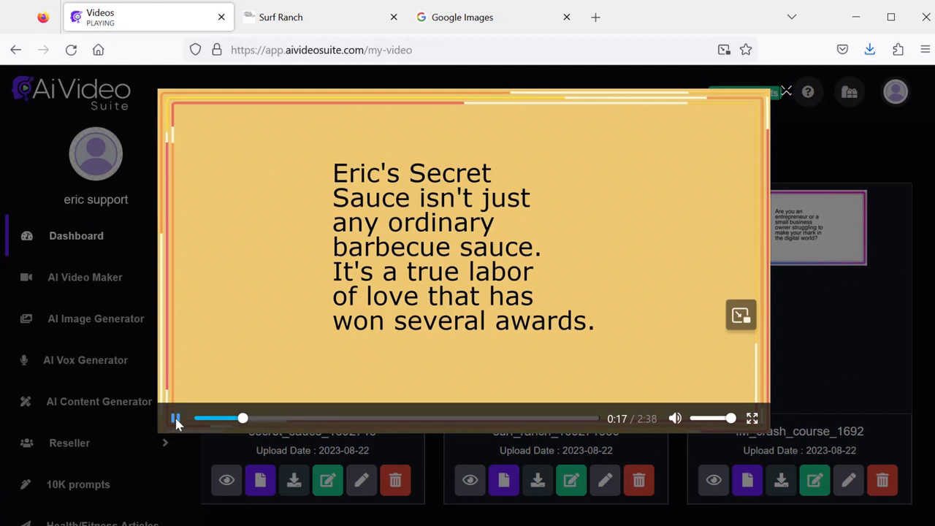
click(785, 94)
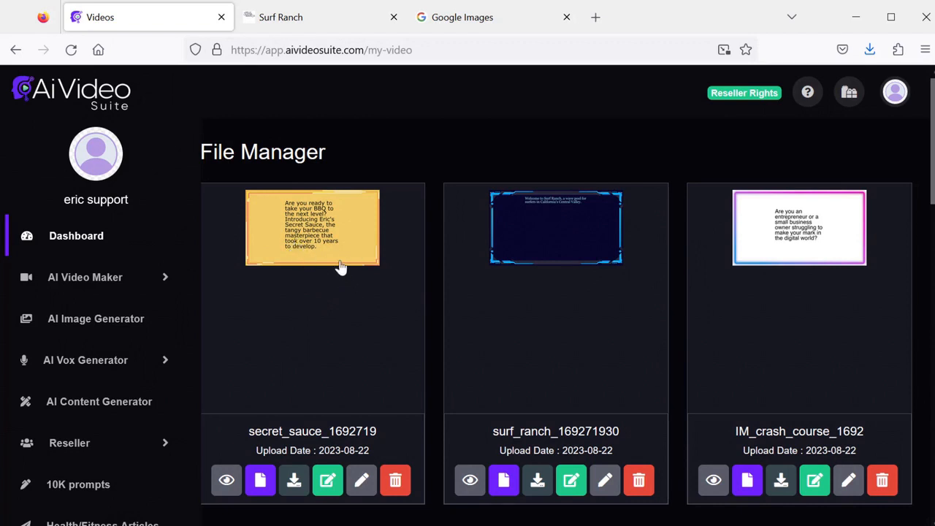
Step: Start a new AI whiteboard video and generate Informational Video content on the topic "Teeth whitening"
click(150, 280)
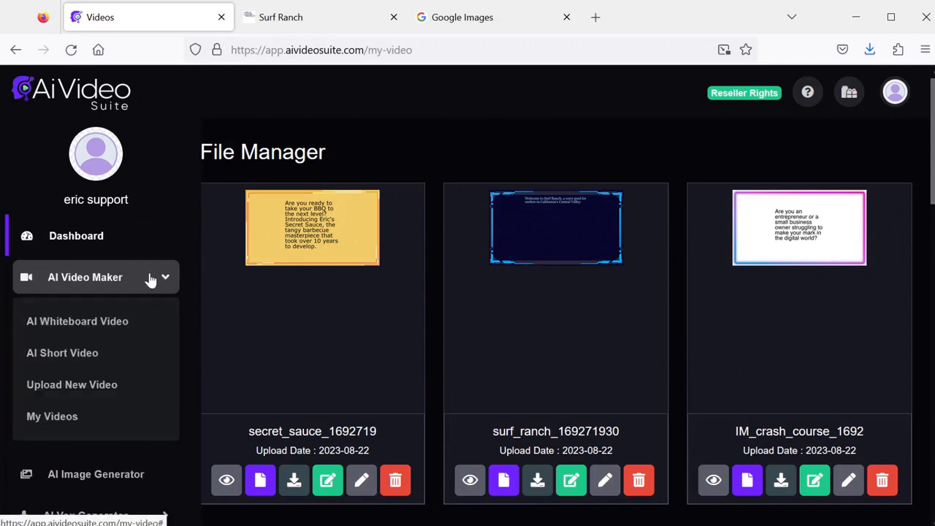
click(118, 326)
scroll(480, 314, down, 15)
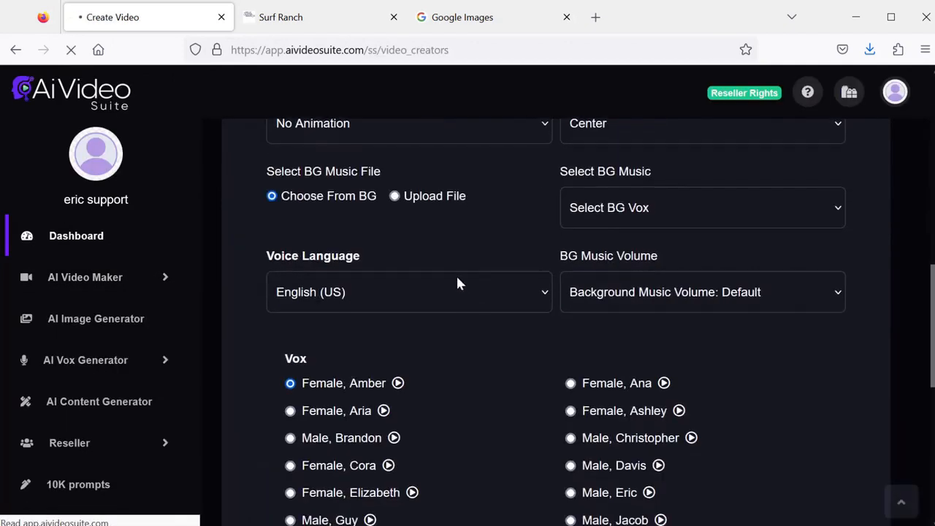
click(308, 236)
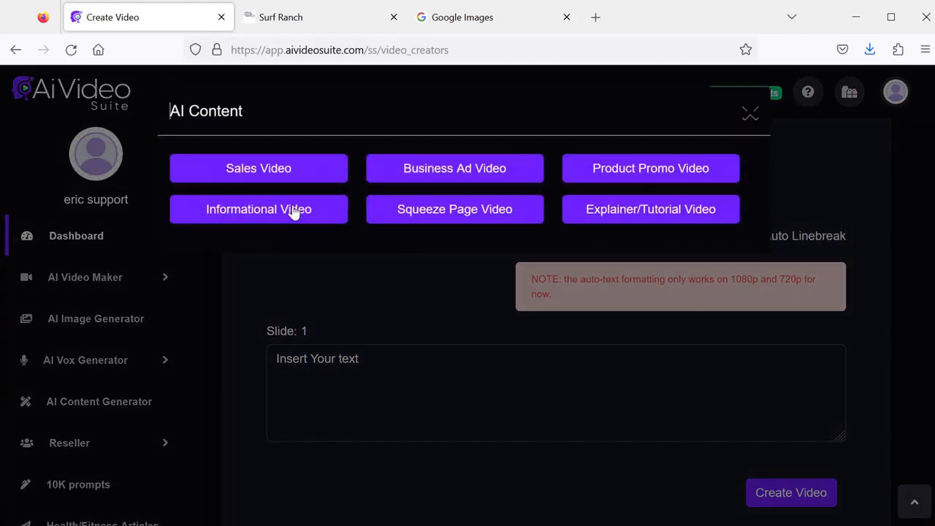
click(294, 211)
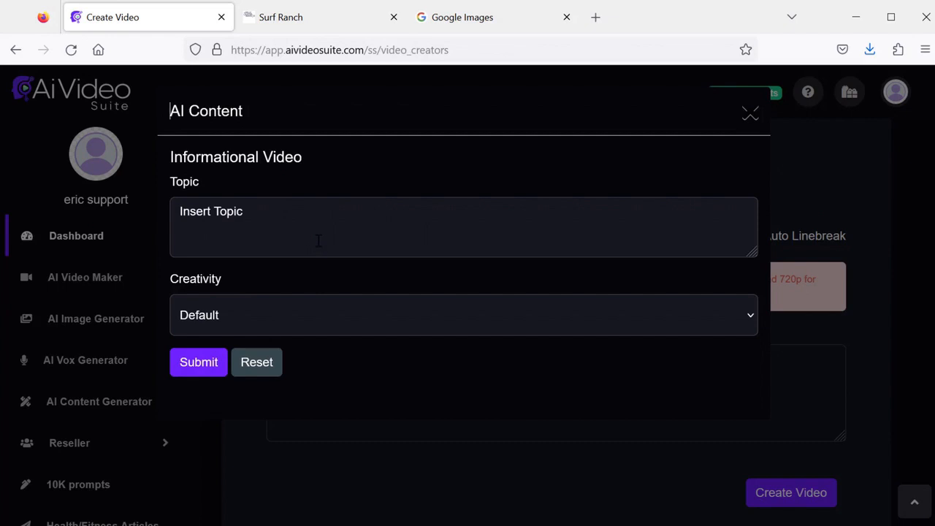
click(372, 221)
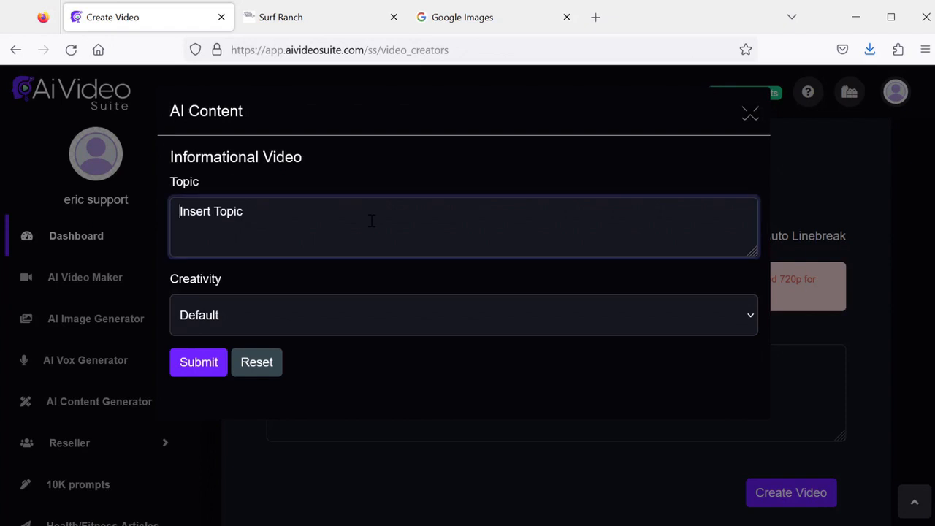
text(Teeth whitening)
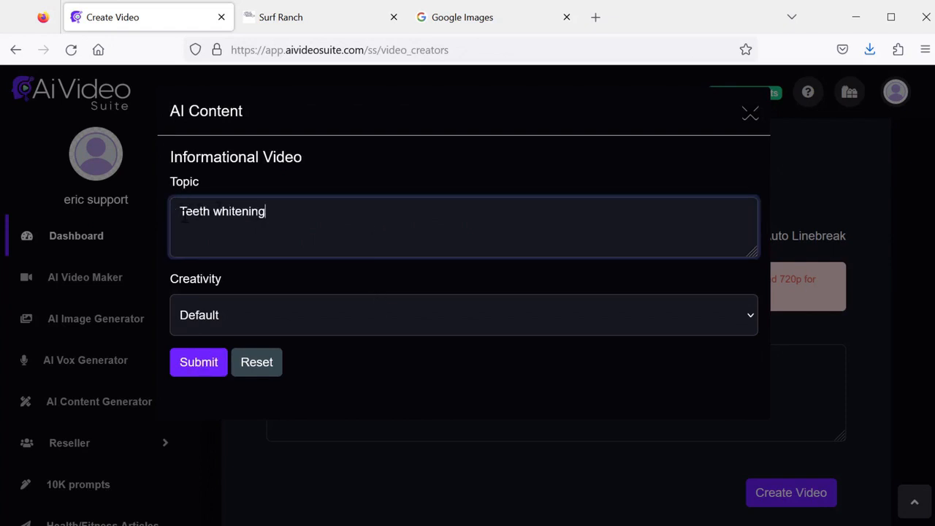
click(198, 362)
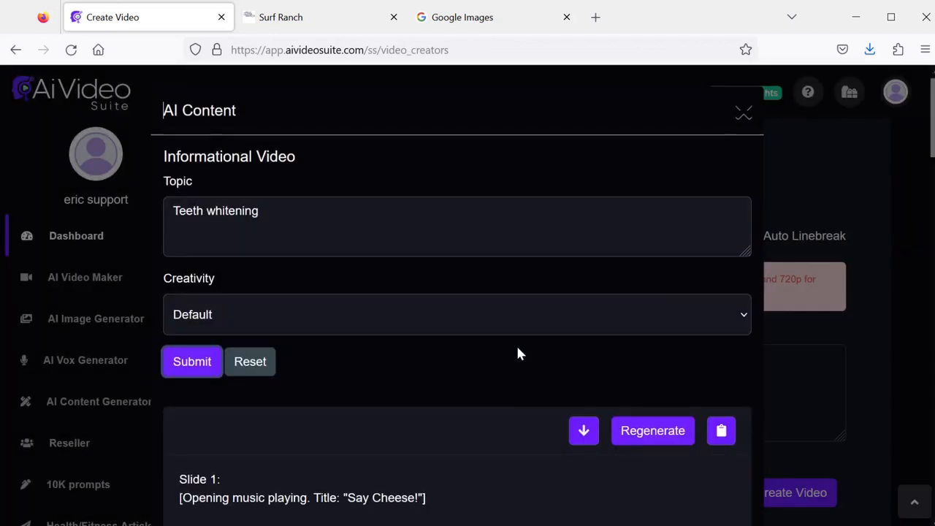
Step: Look over the generated teeth whitening script and insert it into the video's slides
scroll(515, 343, down, 3)
scroll(514, 365, down, 3)
scroll(525, 376, up, 5)
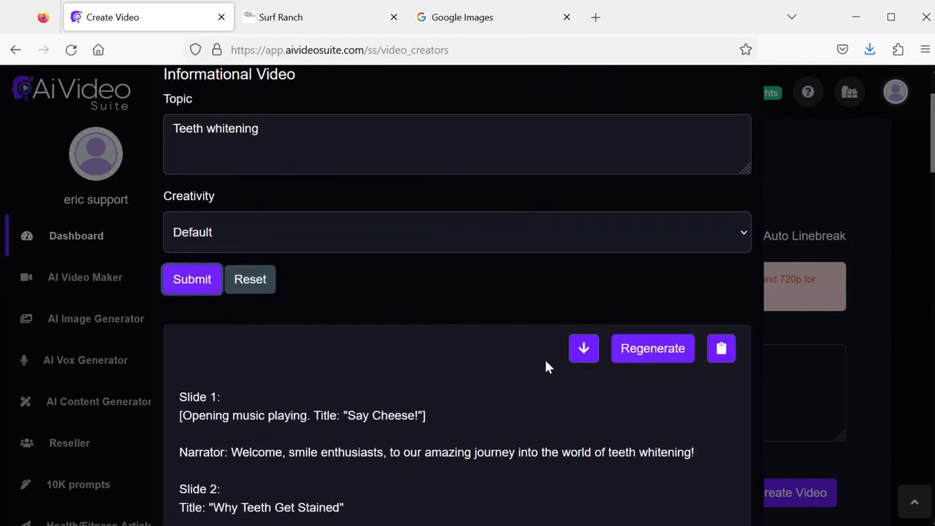
click(583, 349)
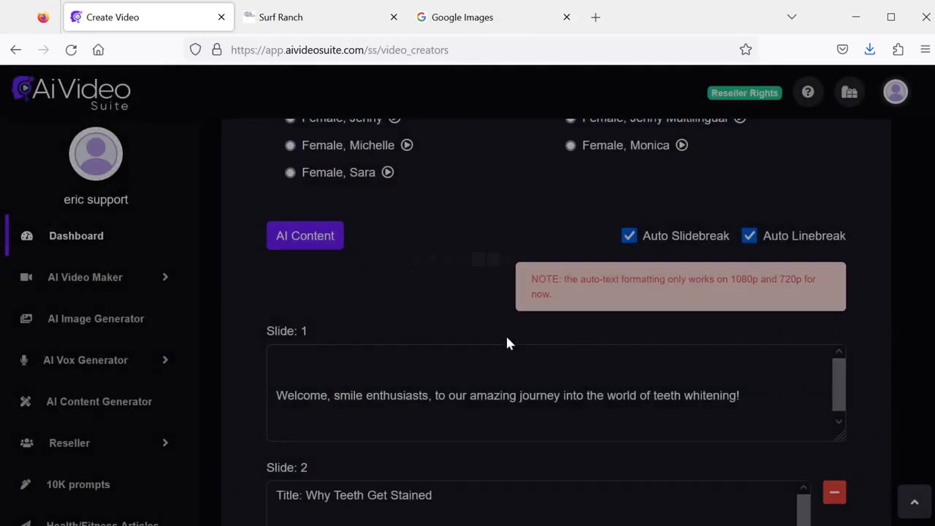
Step: Remove the blank lines above the welcome sentence in slide 1, keeping the capital W of "Welcome"
drag(276, 395, 286, 395)
key(BackSpace)
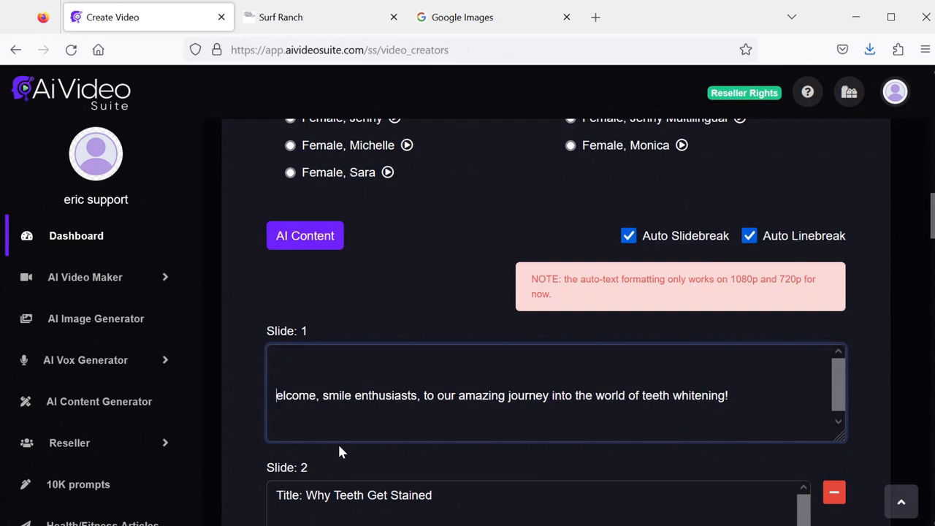
key(BackSpace)
text(W)
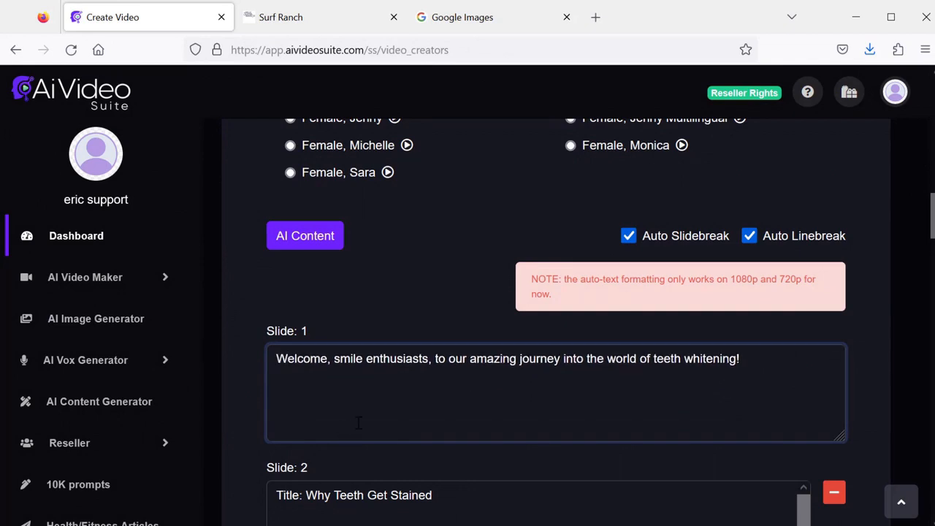
Step: Delete the "Title:" label from slide 2 and the whole title text from slide 3
scroll(358, 422, down, 3)
drag(303, 256, 276, 256)
key(BackSpace)
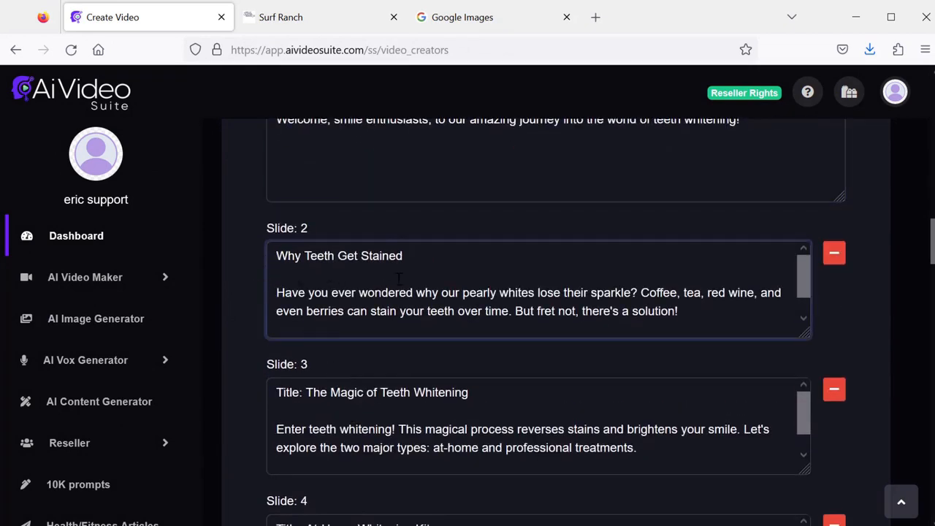
drag(306, 393, 274, 392)
key(BackSpace)
key(shift+End)
key(BackSpace)
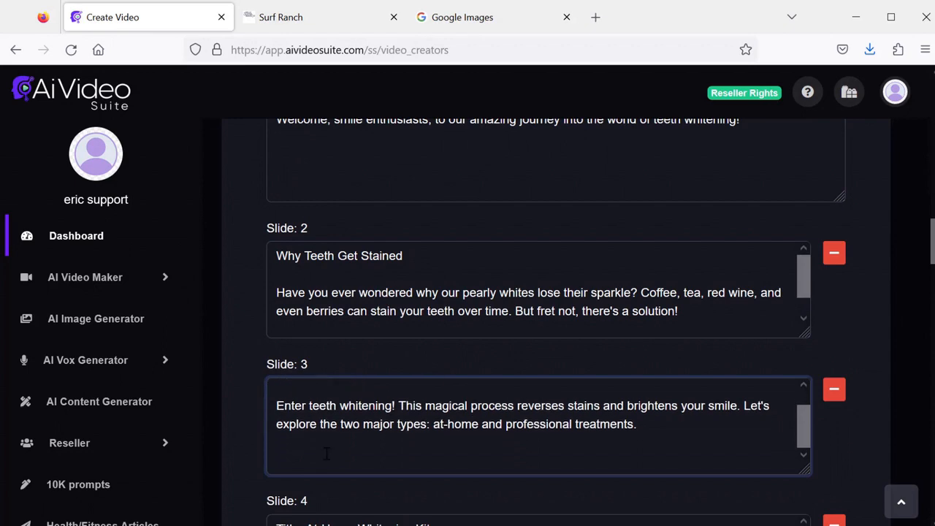
Step: Delete the "Title:" label from the headings of slides 4, 5, 6 and 7
scroll(285, 451, down, 3)
drag(306, 289, 263, 288)
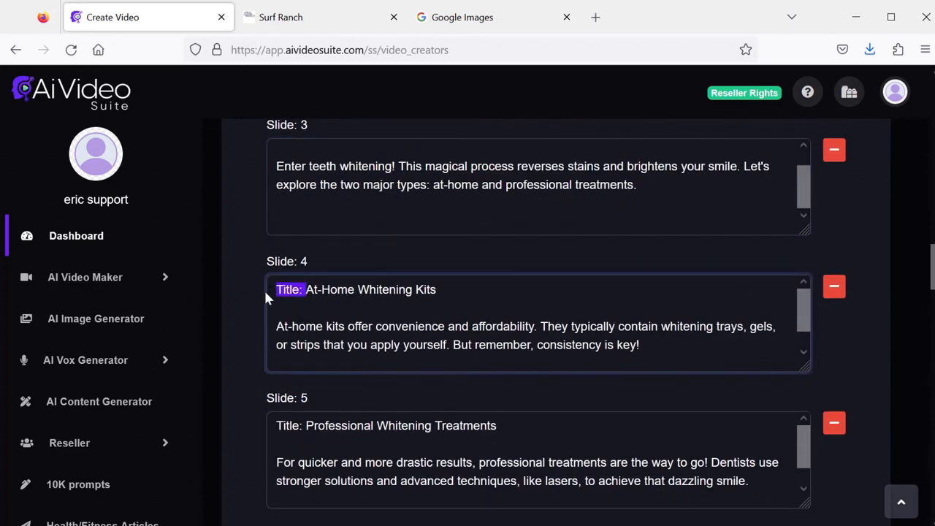
key(BackSpace)
drag(307, 423, 276, 425)
key(BackSpace)
scroll(276, 425, down, 4)
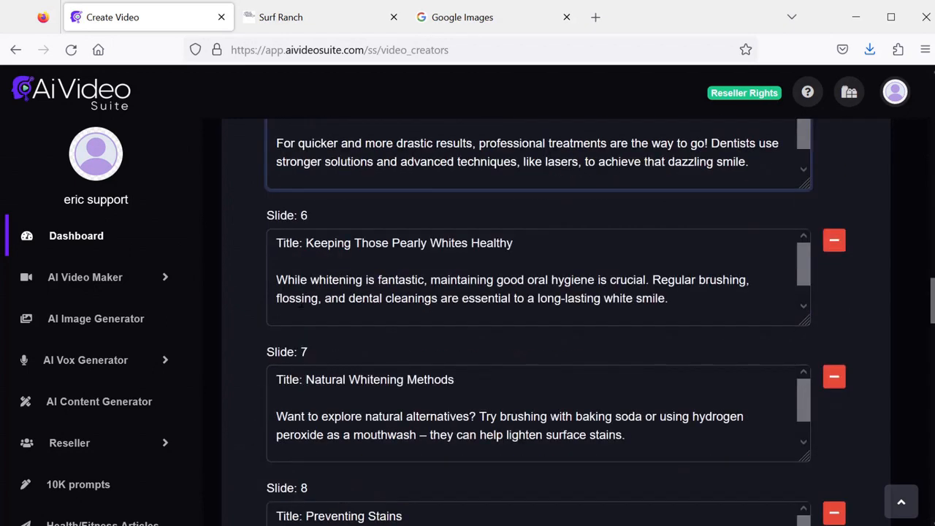
drag(306, 242, 274, 243)
key(BackSpace)
drag(306, 379, 267, 393)
key(BackSpace)
Step: Delete the "Title:" label from the headings of the slides after slide 7
scroll(268, 398, down, 4)
drag(306, 357, 274, 362)
key(BackSpace)
key(BackSpace)
scroll(274, 493, down, 4)
drag(307, 493, 246, 469)
key(BackSpace)
Step: Title the new whiteboard video "teeth whitening"
drag(931, 329, 920, 205)
scroll(926, 129, up, 15)
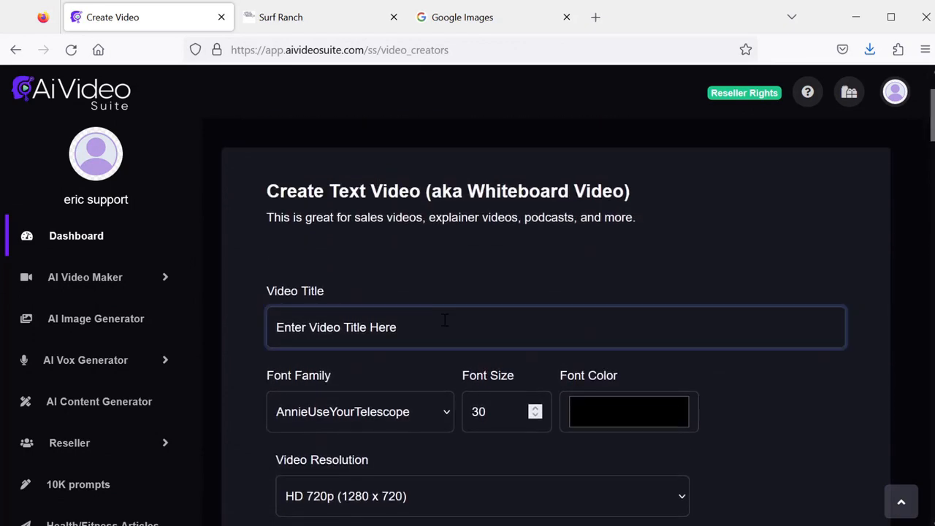
text(teeth whitening)
Step: Set the font to Tahoma at size 70 and the video resolution to Full HD 1080p (1920 x 1080)
scroll(471, 324, down, 2)
click(358, 252)
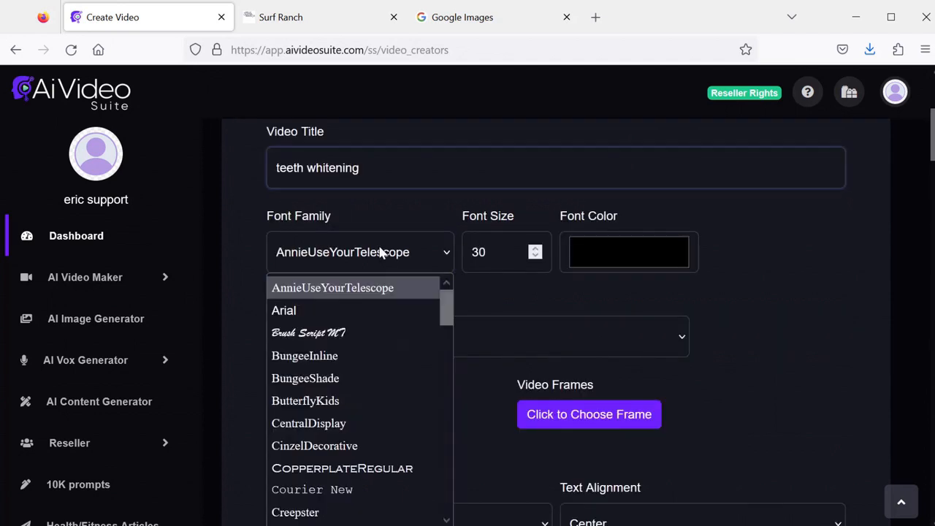
scroll(346, 406, down, 5)
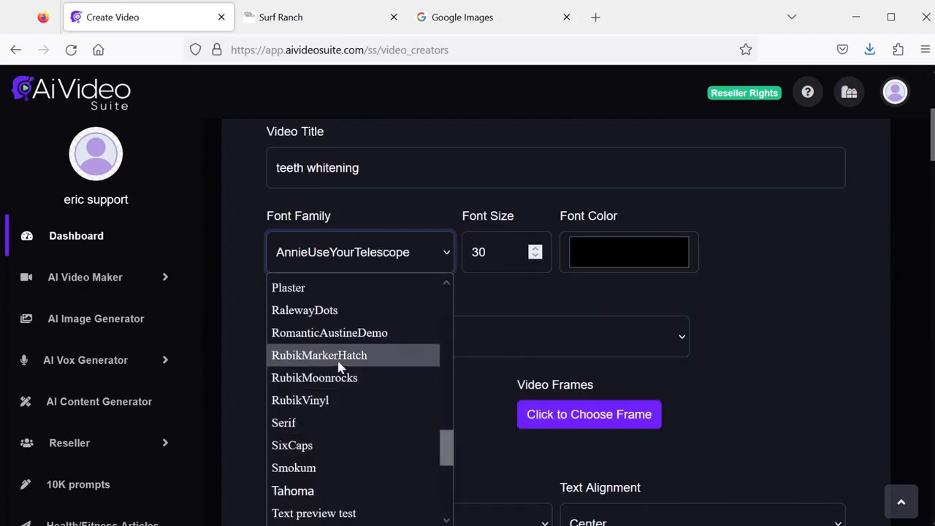
click(328, 493)
text(70)
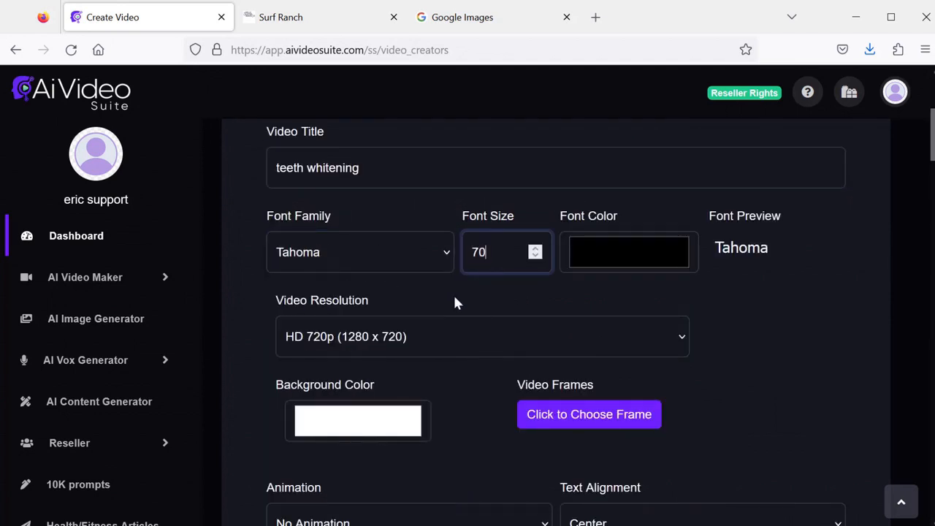
click(377, 336)
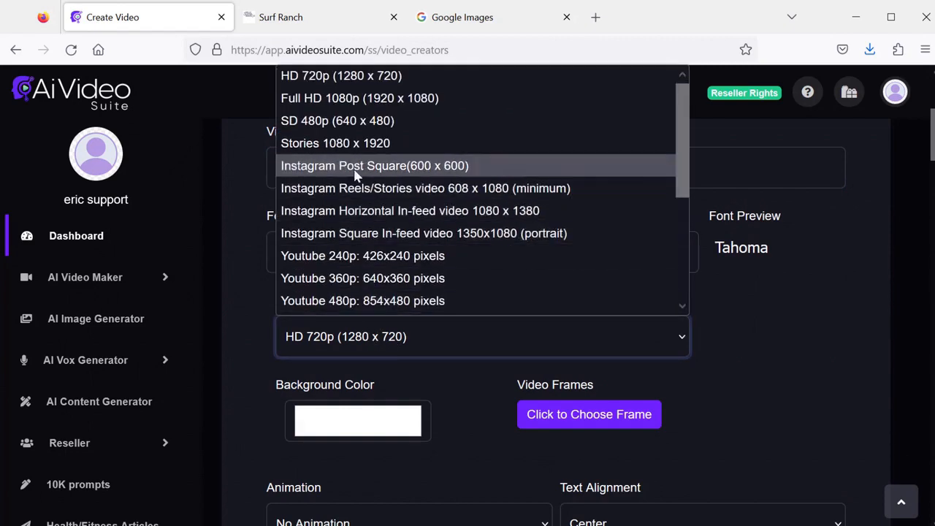
click(356, 104)
Step: Set the font color to white and the background color to black
click(624, 254)
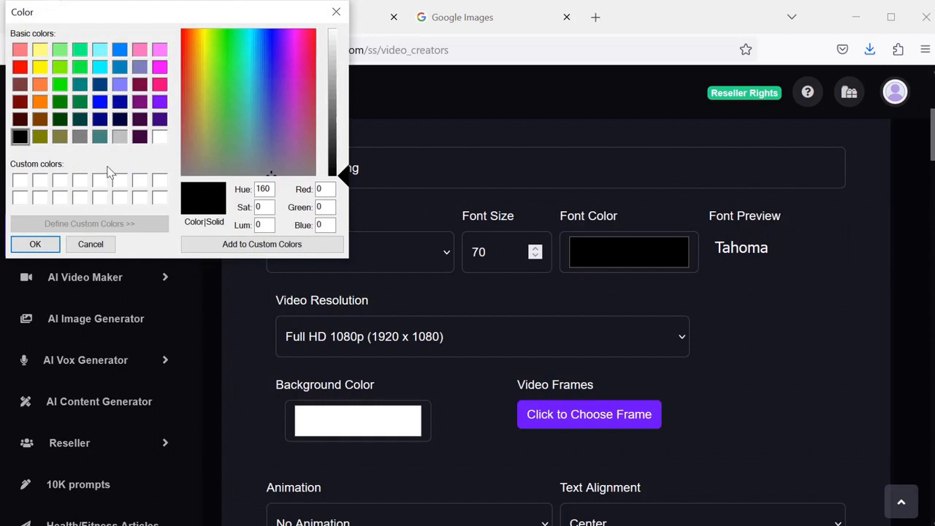
click(159, 137)
key(Return)
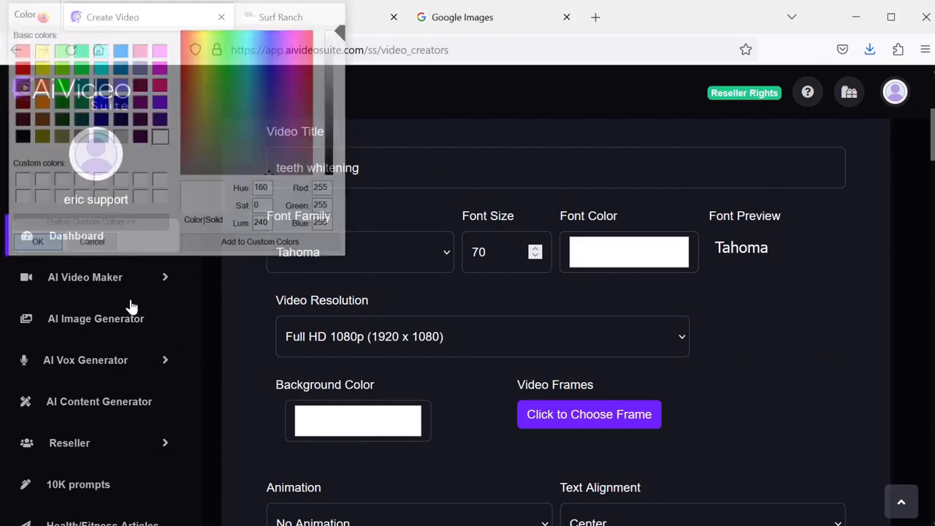
click(314, 430)
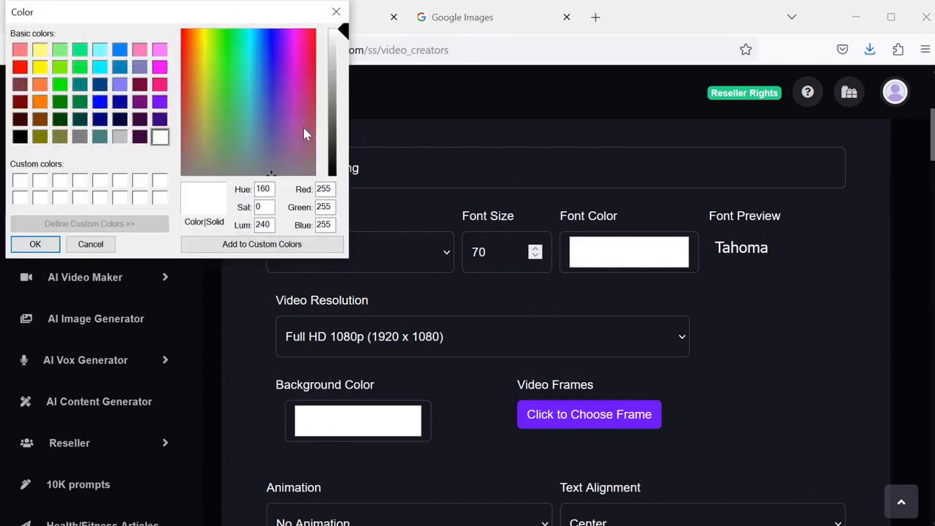
click(338, 174)
click(46, 247)
Step: Choose Little Step as the background music and set its volume to 0.10
scroll(666, 377, down, 2)
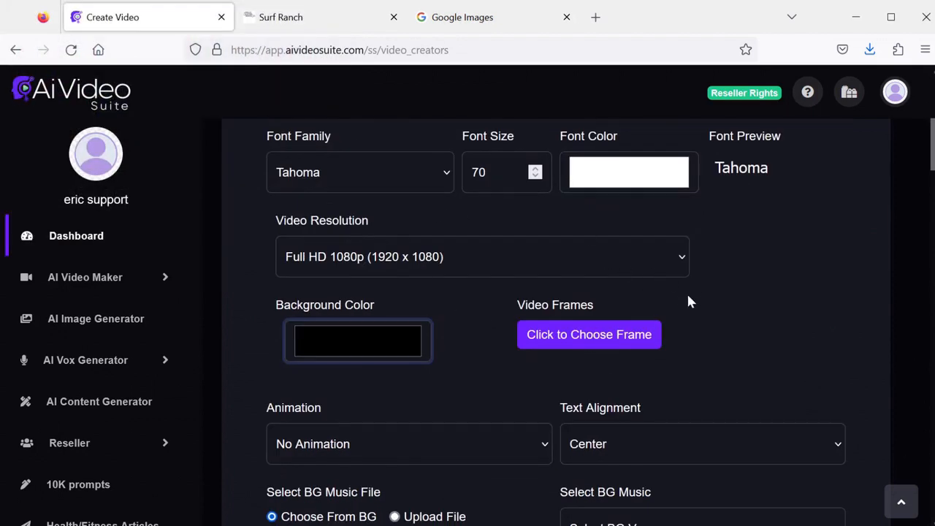
scroll(690, 301, down, 6)
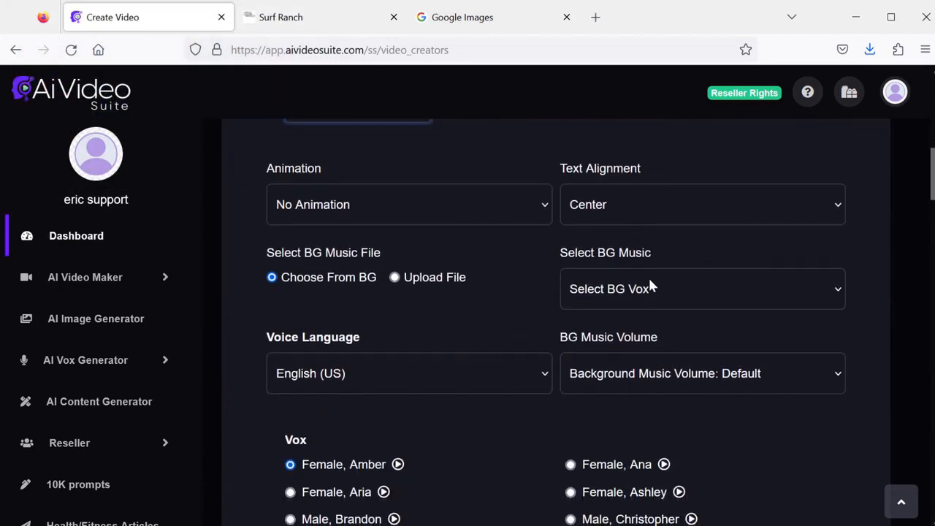
click(736, 289)
drag(836, 341, 834, 418)
click(664, 386)
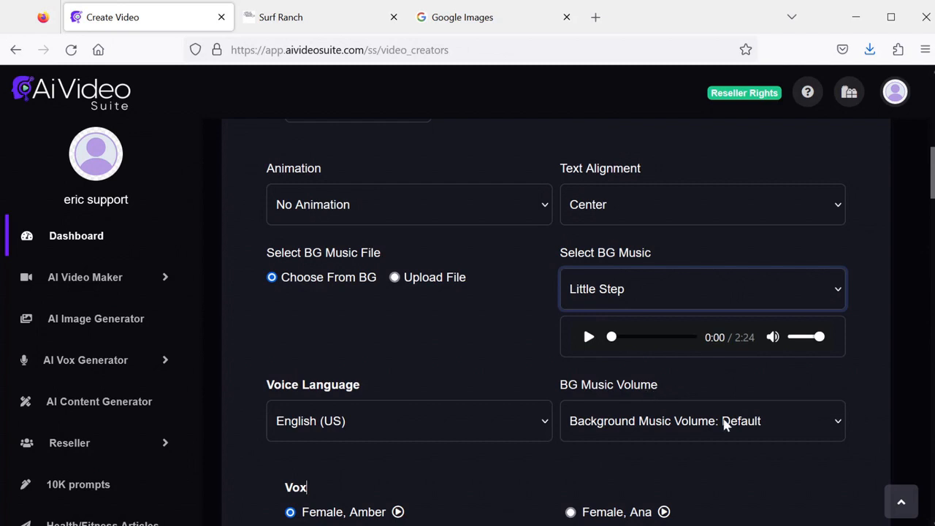
click(700, 420)
click(699, 184)
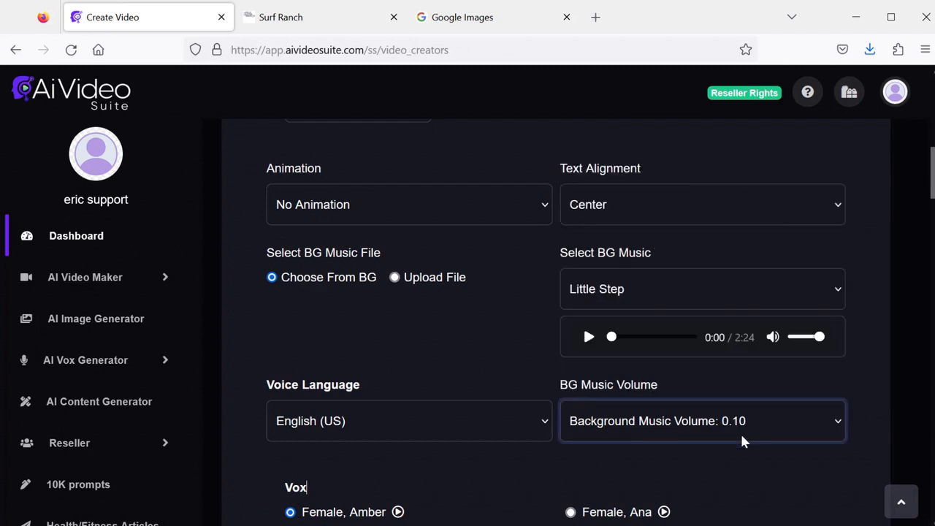
scroll(686, 437, down, 4)
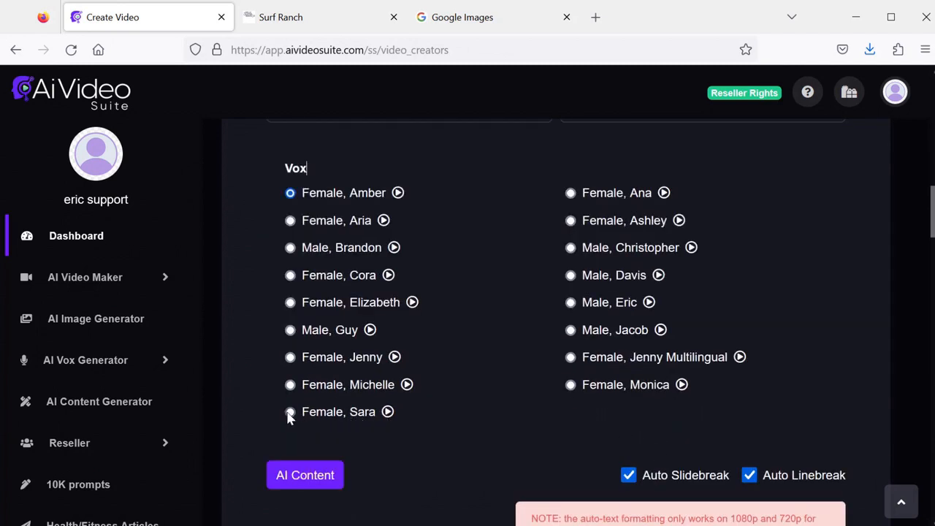
Step: Create the teeth whitening whiteboard video from its slides and preview the opening slides in the file manager
scroll(409, 416, down, 15)
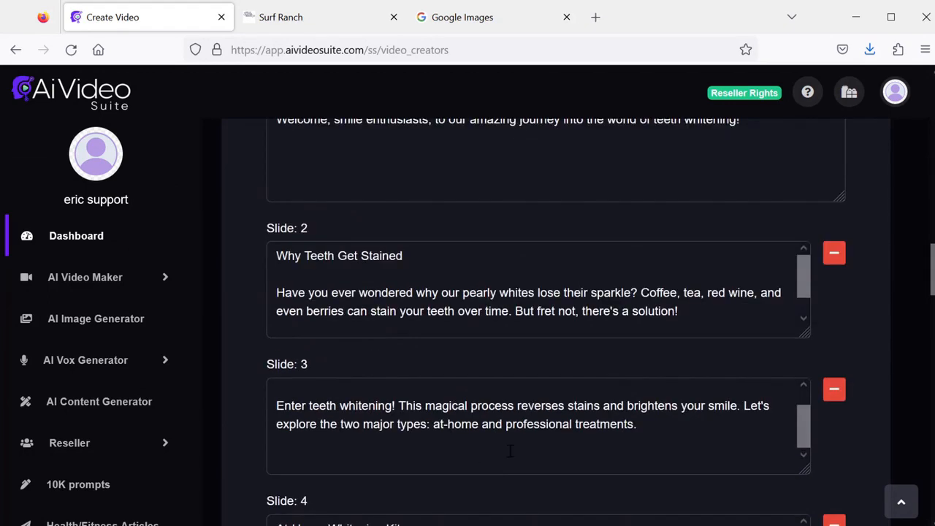
click(805, 477)
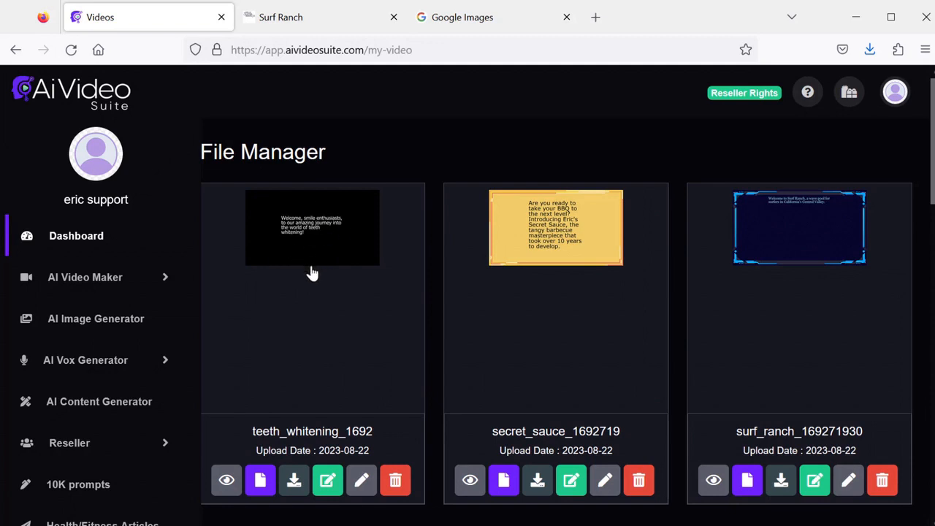
click(225, 480)
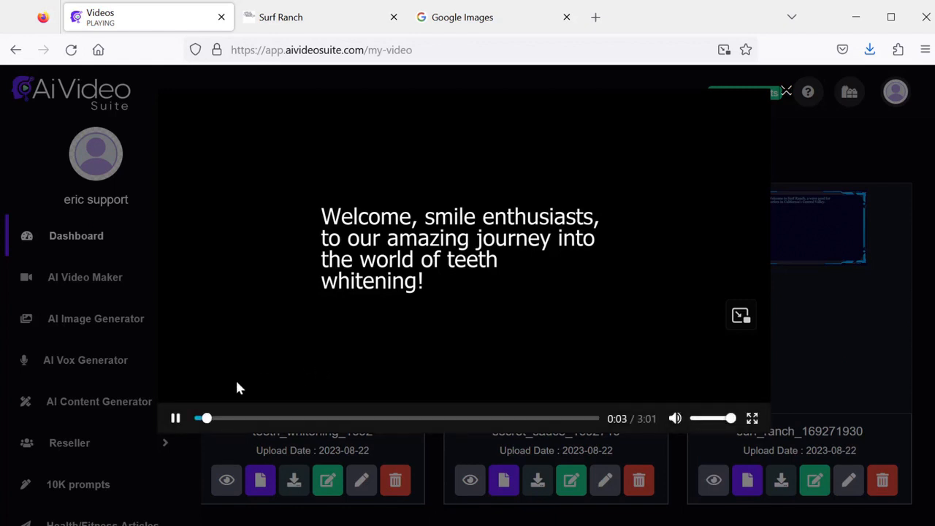
click(174, 420)
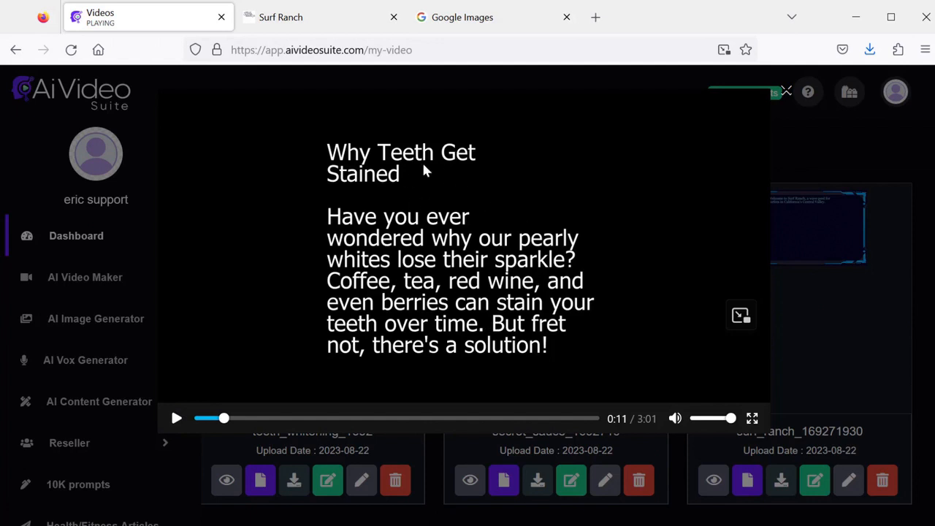
click(786, 93)
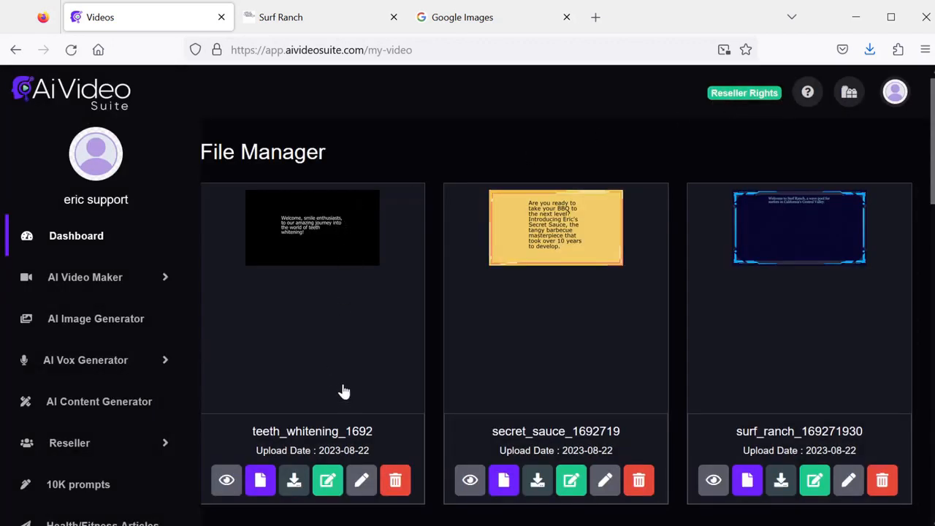
Step: Open the teeth whitening video for whiteboard editing and remove both commas from the slide 1 text
scroll(299, 228, down, 2)
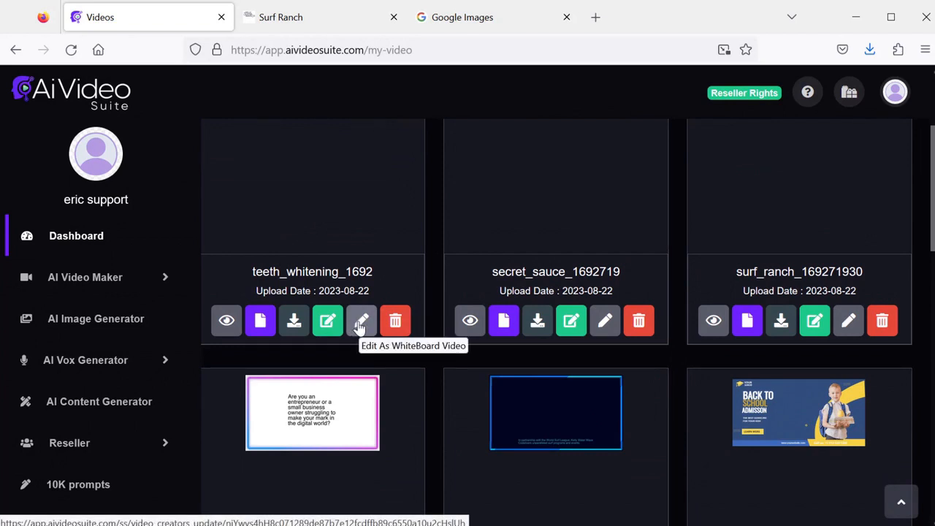
click(361, 324)
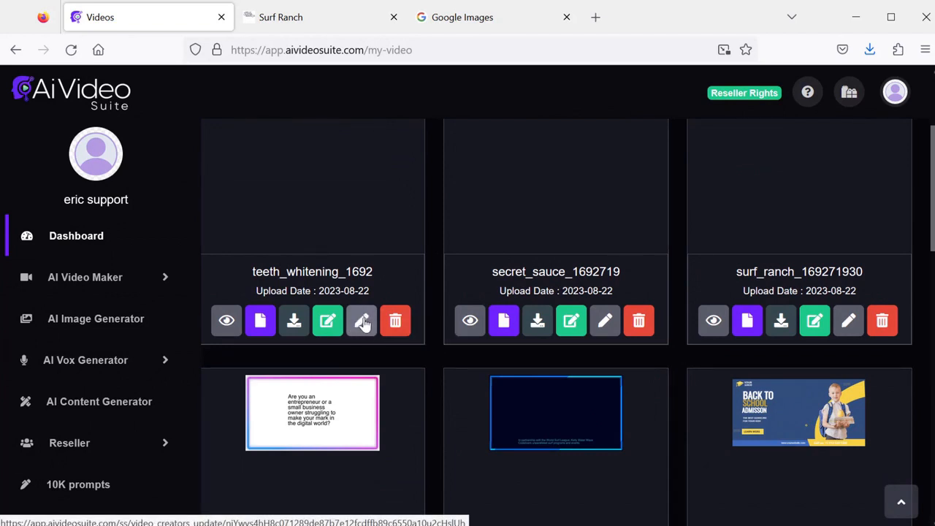
scroll(618, 233, down, 10)
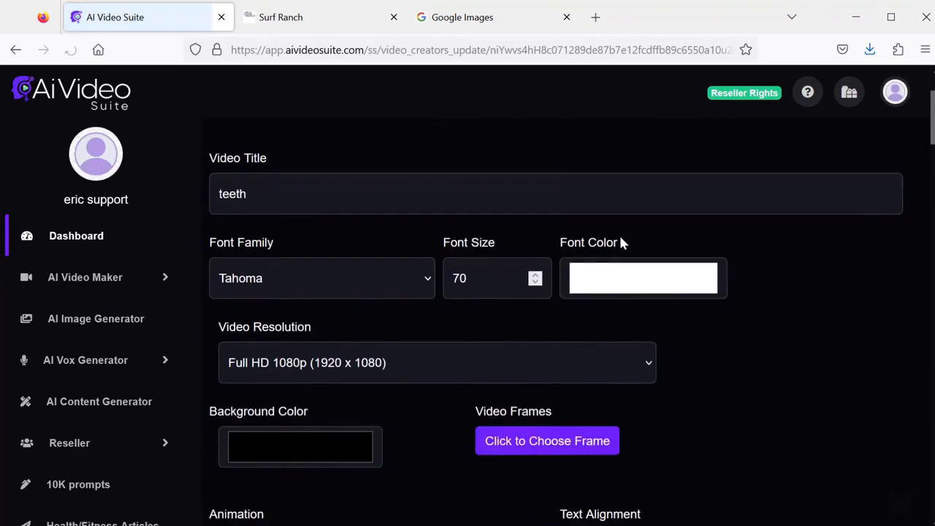
scroll(774, 270, down, 10)
scroll(774, 270, up, 5)
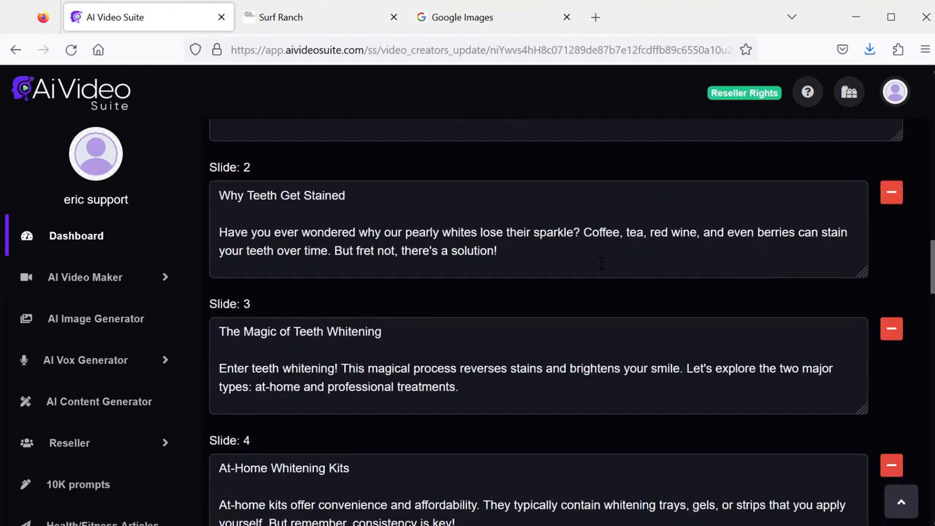
scroll(589, 275, up, 3)
click(272, 301)
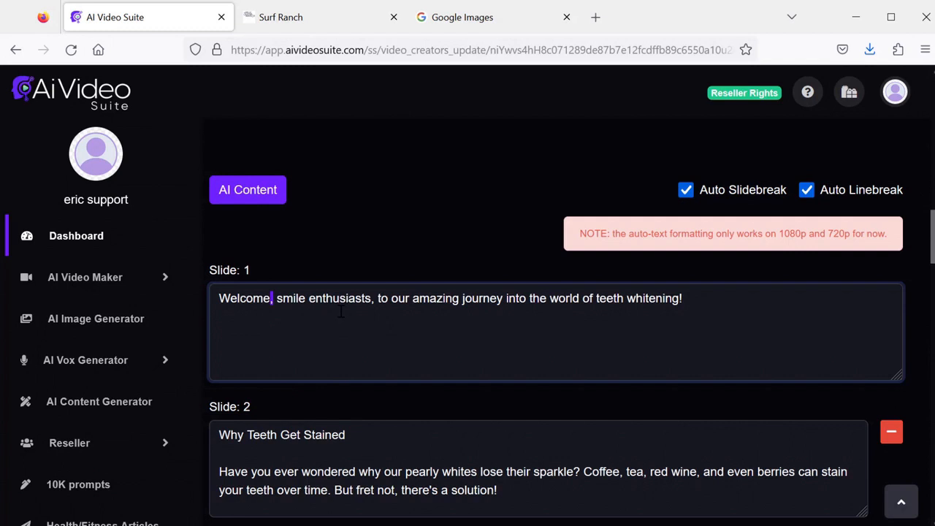
key(BackSpace)
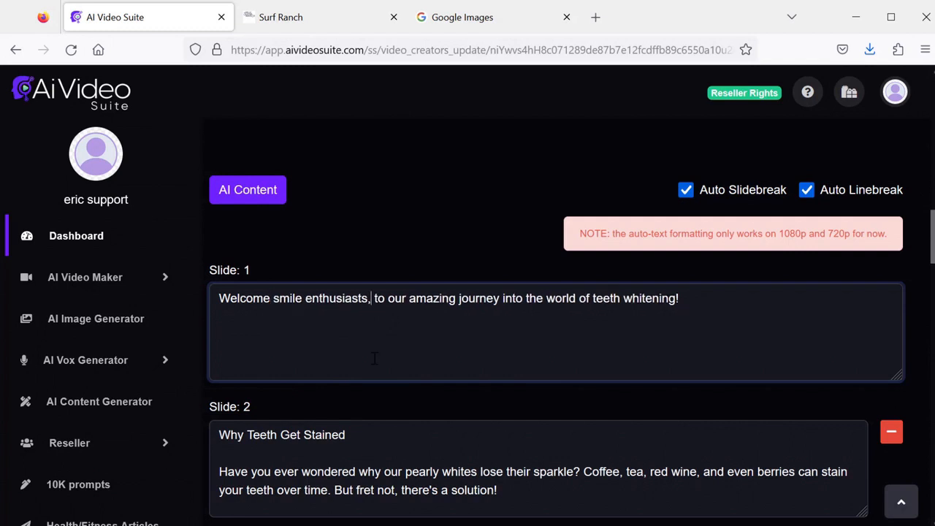
key(BackSpace)
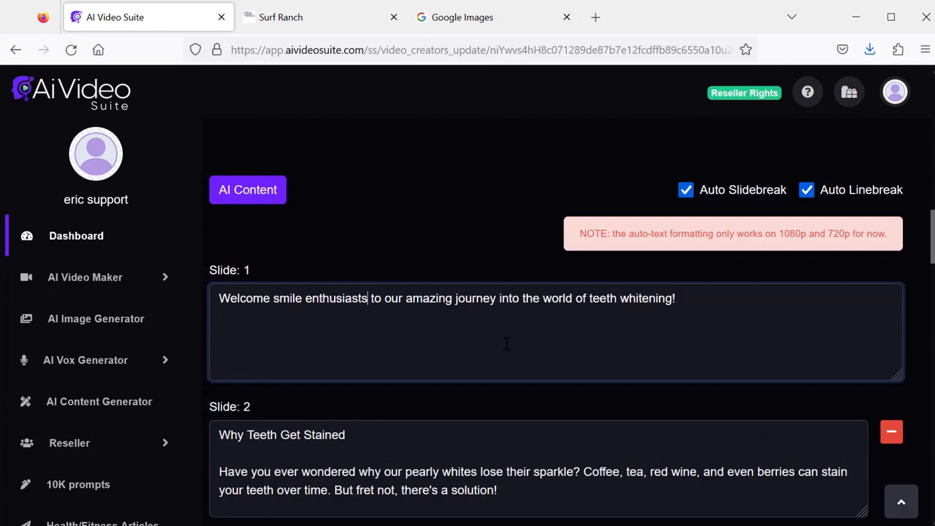
Step: Add a period after the headings "Why Teeth Get Stained" on slide 2 and "The Magic of Teeth Whitening" on slide 3
scroll(409, 332, down, 2)
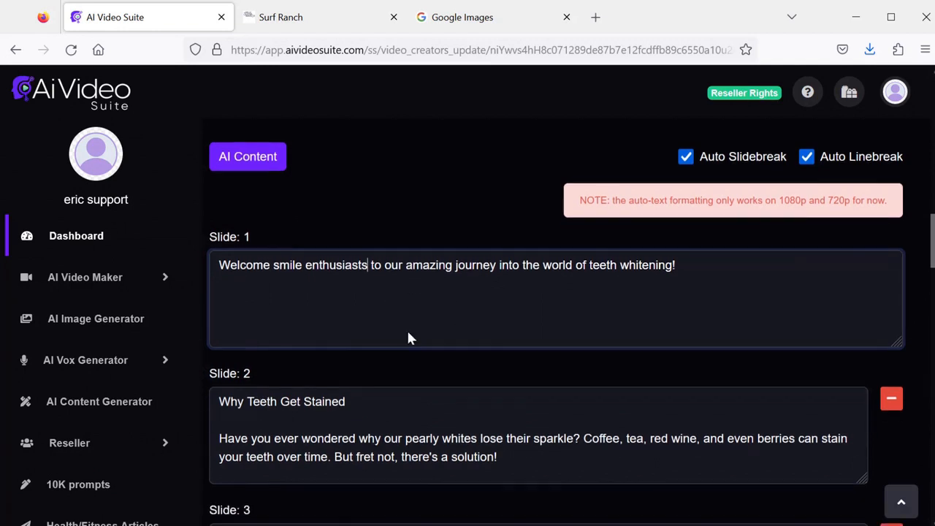
click(336, 374)
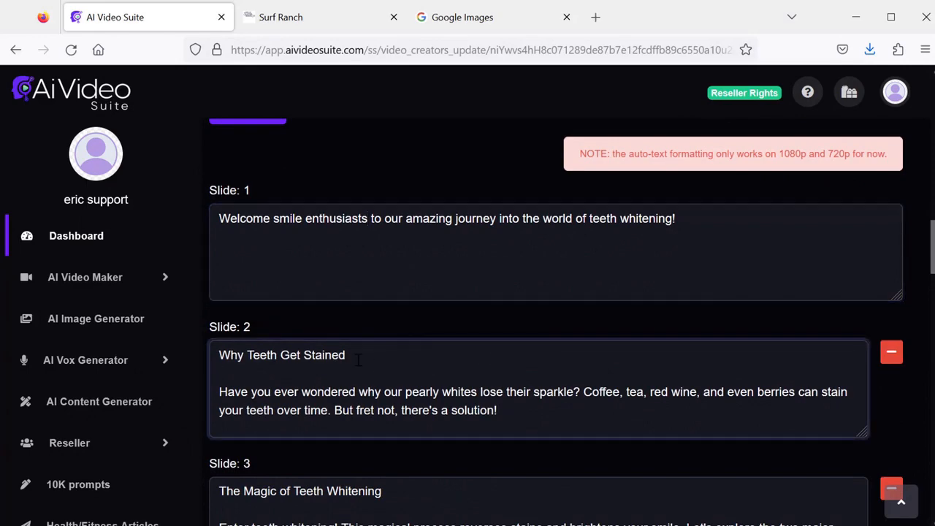
scroll(406, 409, down, 4)
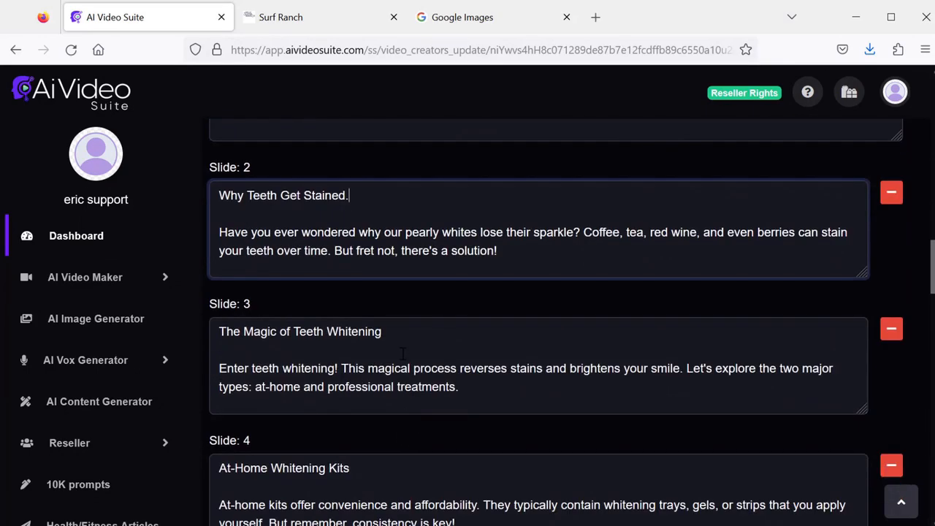
scroll(363, 208, up, 2)
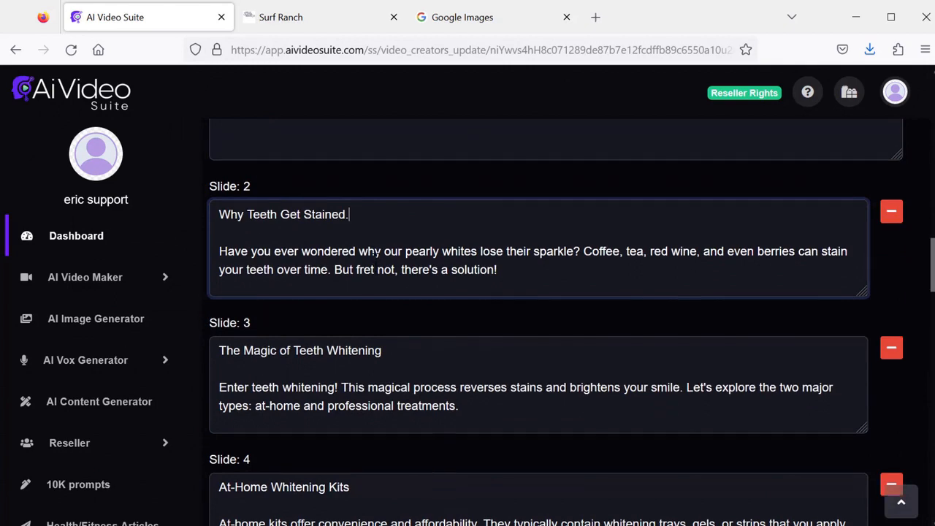
text(.)
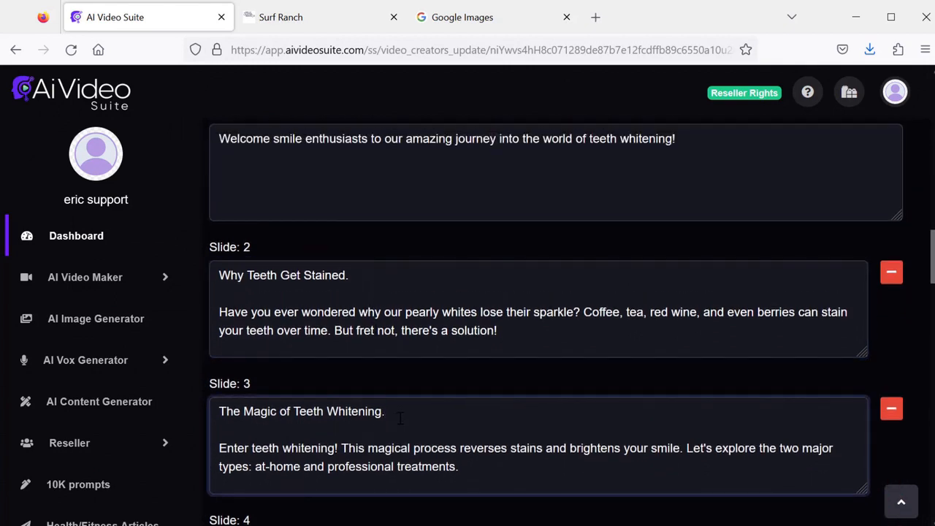
Step: Create the video again from the edited slides and preview its opening slides
scroll(406, 411, down, 20)
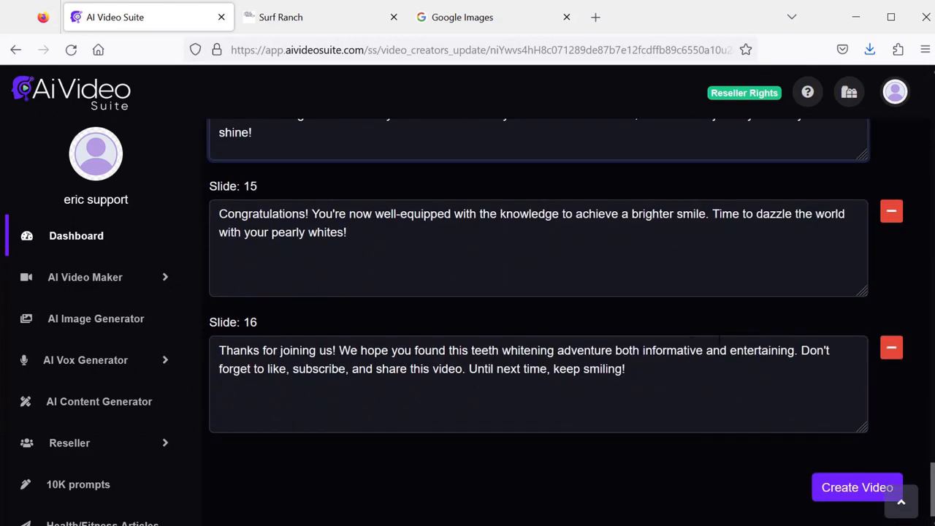
click(845, 489)
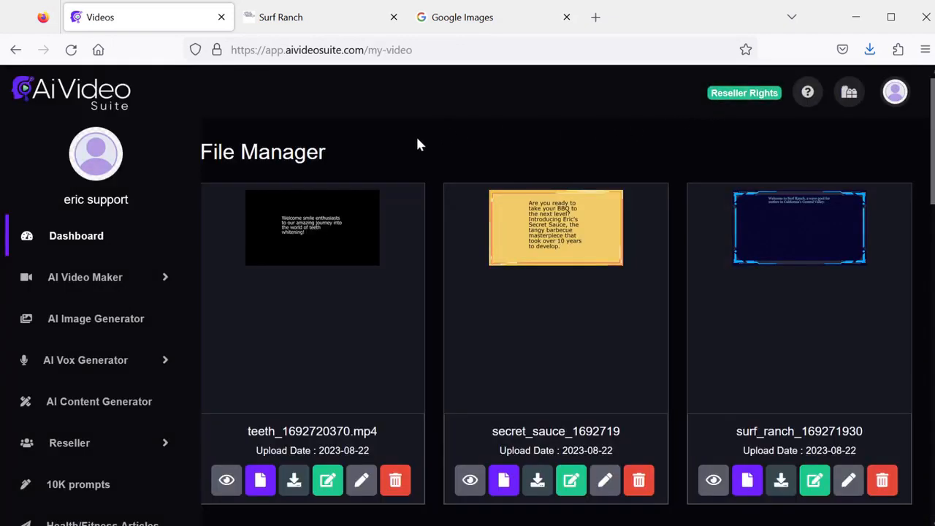
click(226, 479)
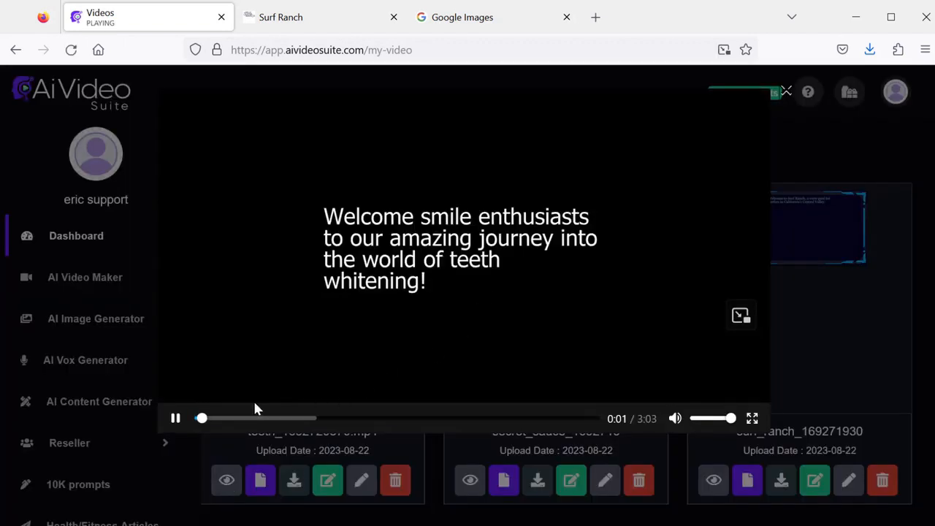
click(176, 418)
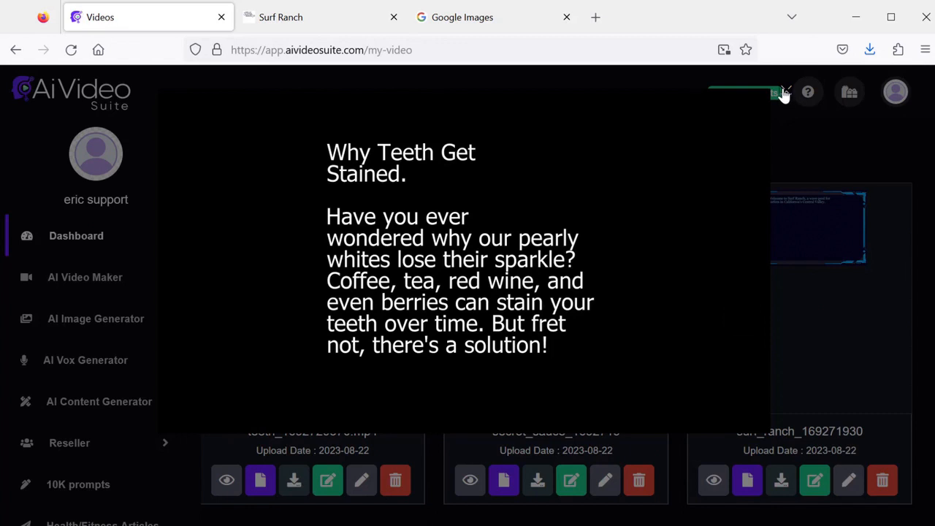
click(783, 94)
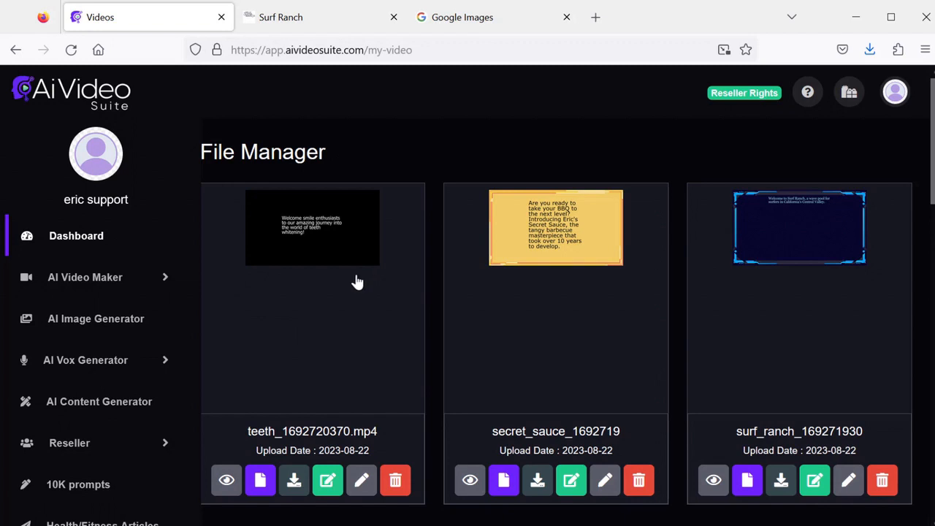
Step: Start a new AI whiteboard video and open the AI content form for a squeeze page video
click(162, 286)
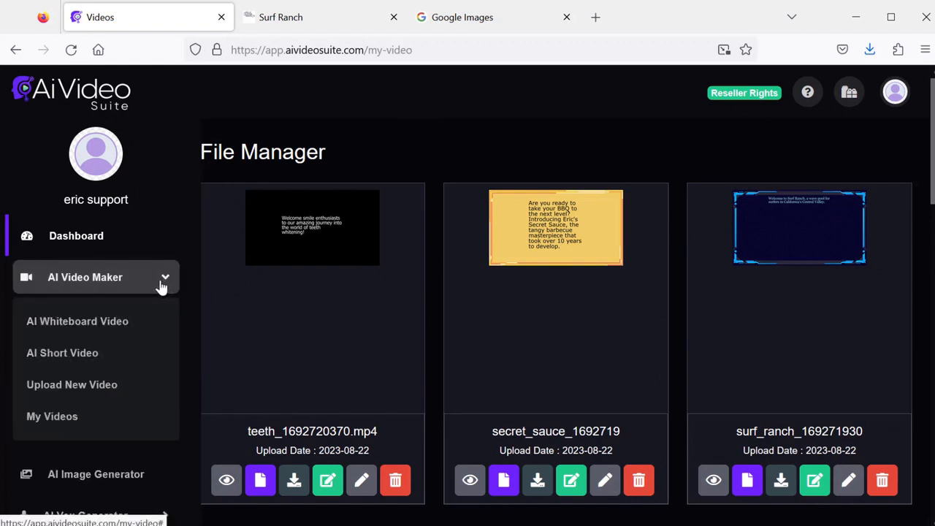
click(119, 332)
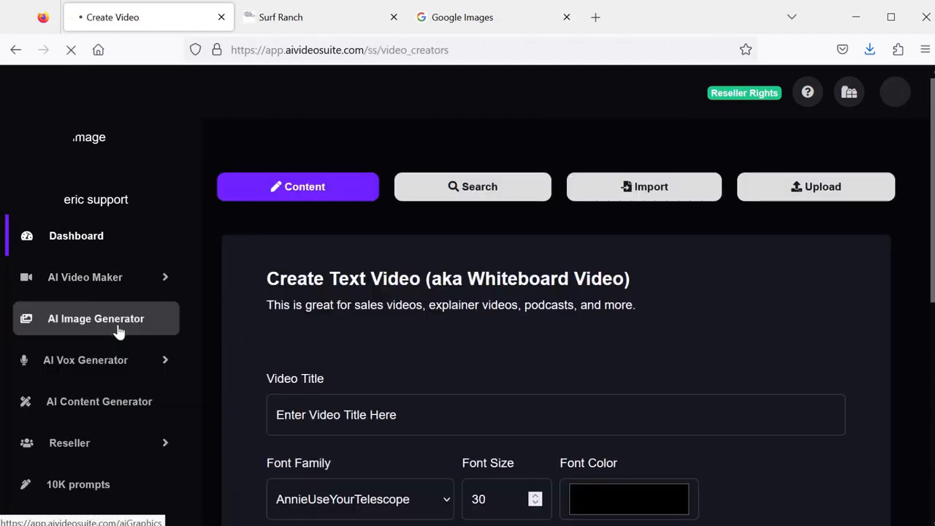
scroll(387, 245, down, 5)
scroll(398, 247, down, 5)
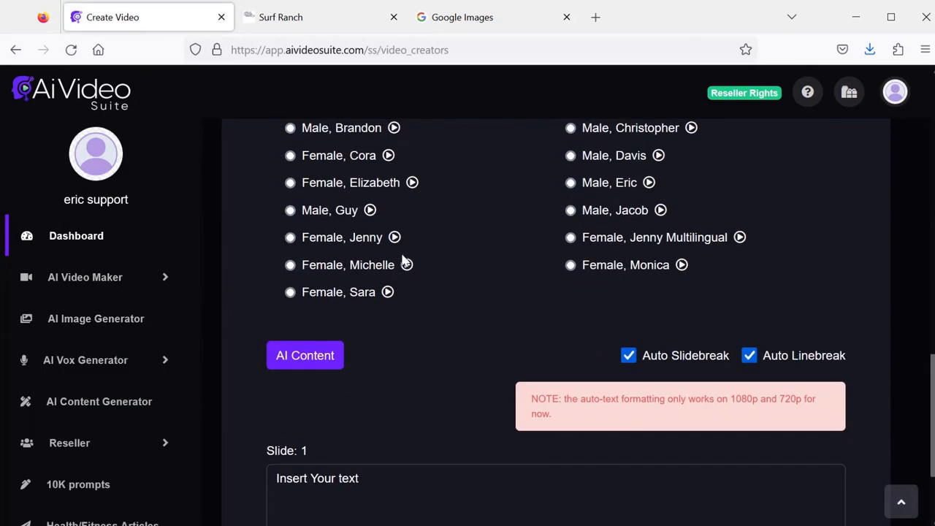
click(308, 354)
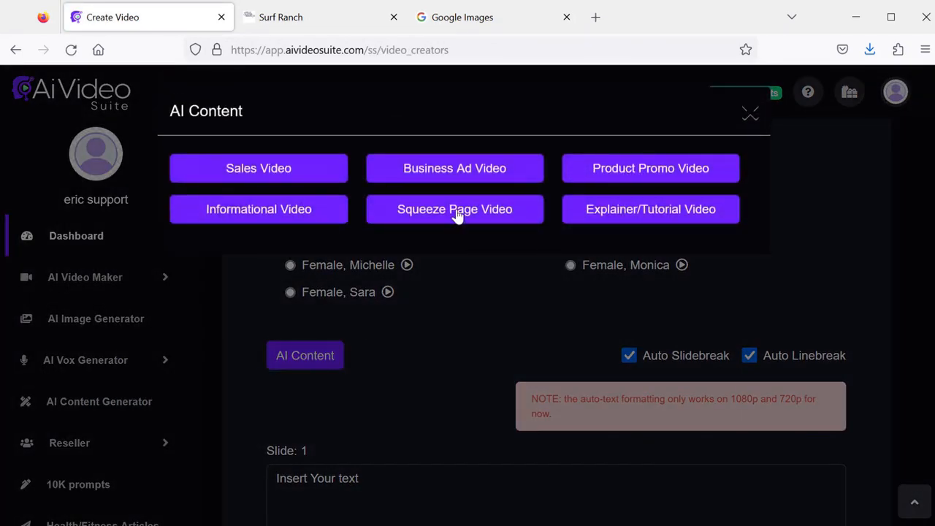
click(456, 211)
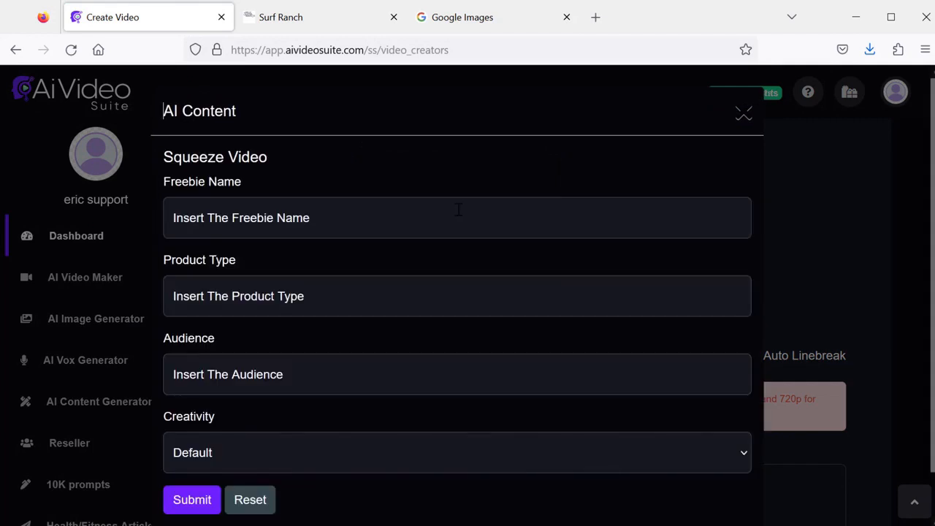
Step: Generate a squeeze video script for the Ebook "The Guidebook to Fly fishing for Trout", with audience "Anglers who want to catch trout by fly fishing in the forest"
click(381, 215)
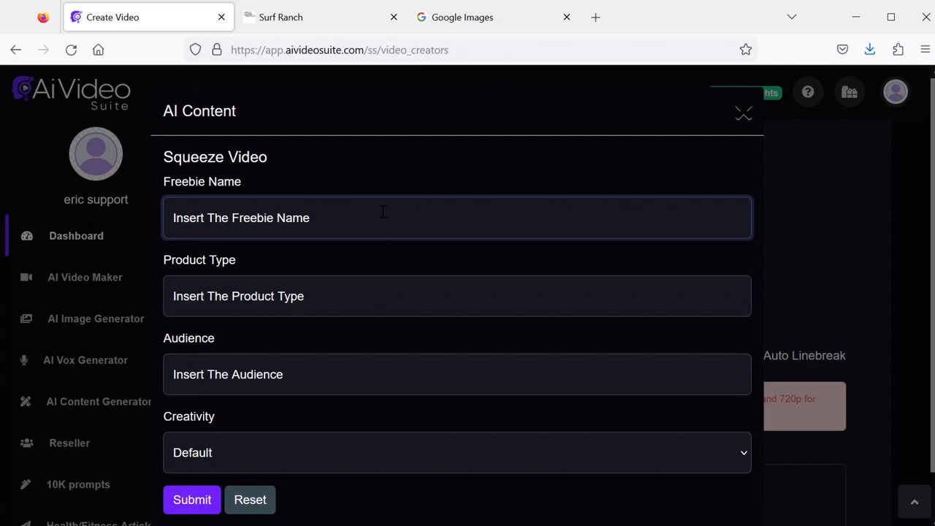
text(The Guidebook to Fly fishing for Trout)
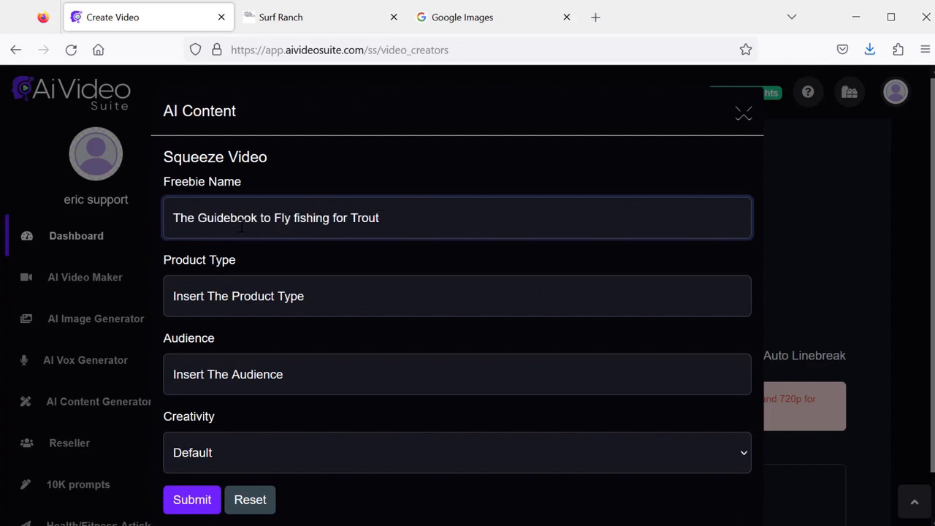
click(349, 301)
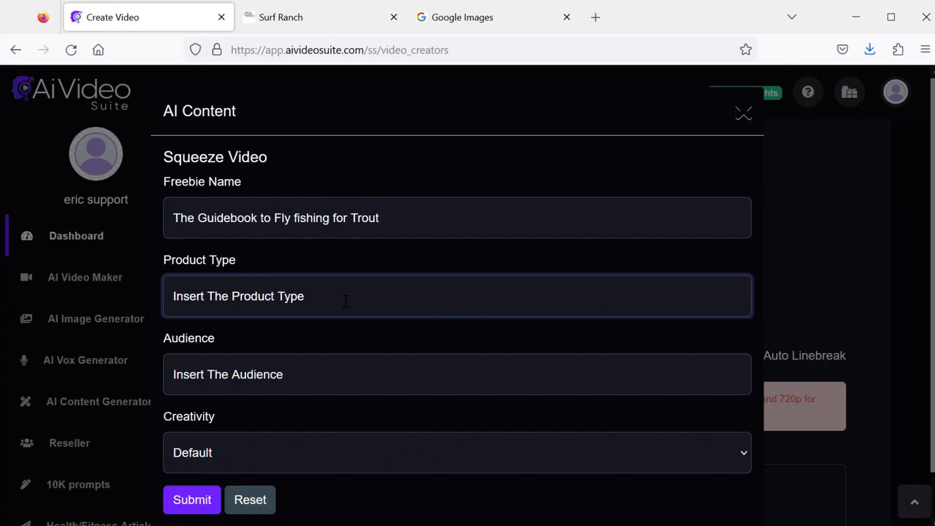
text(Ebook)
click(327, 371)
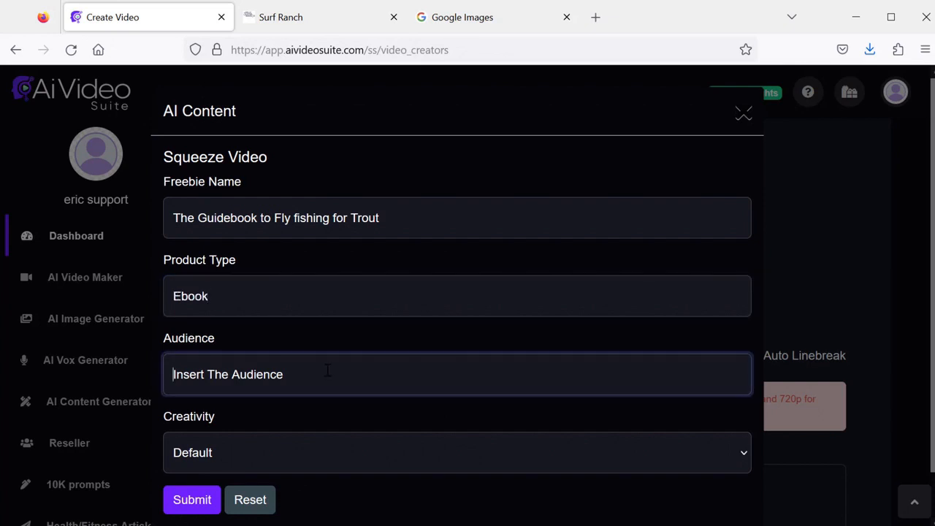
text(Anglers who want to catch trout by fly fishing in the forest)
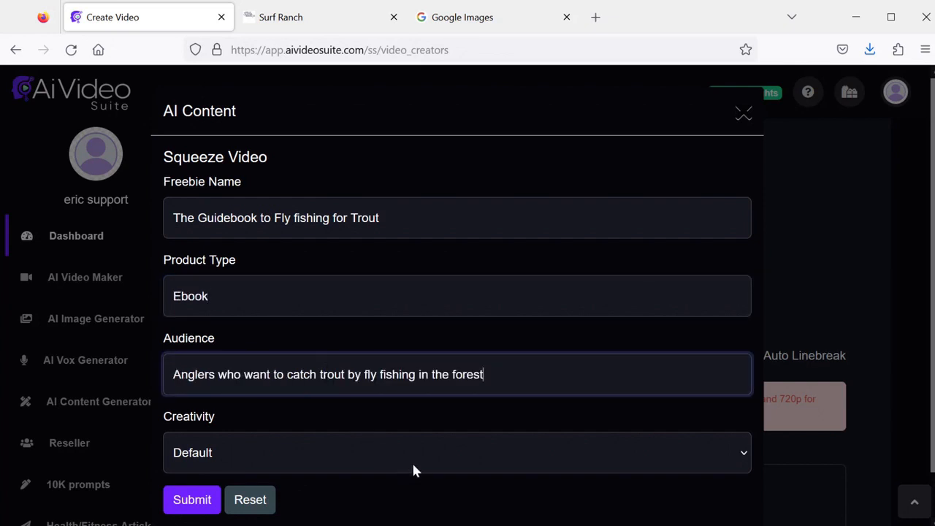
click(192, 500)
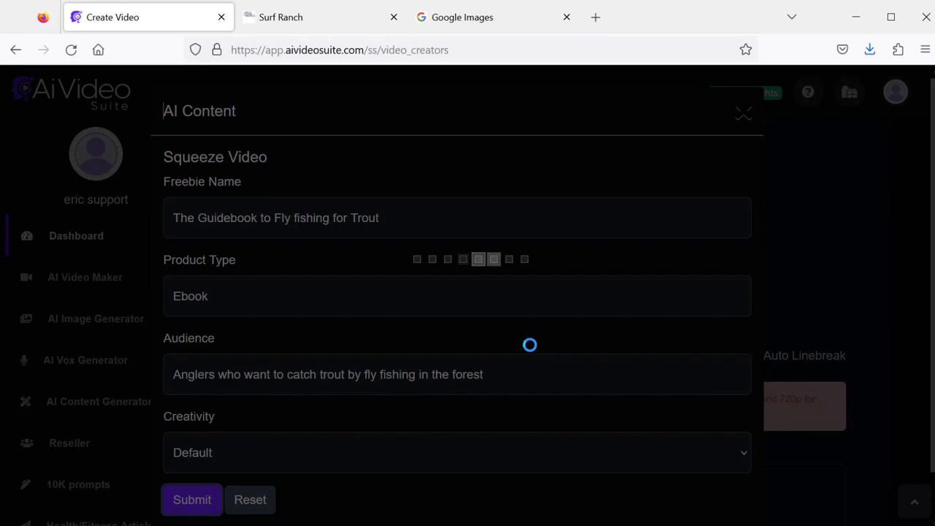
Step: Review the generated fly fishing script and insert it into the whiteboard video's slides
scroll(565, 382, down, 1)
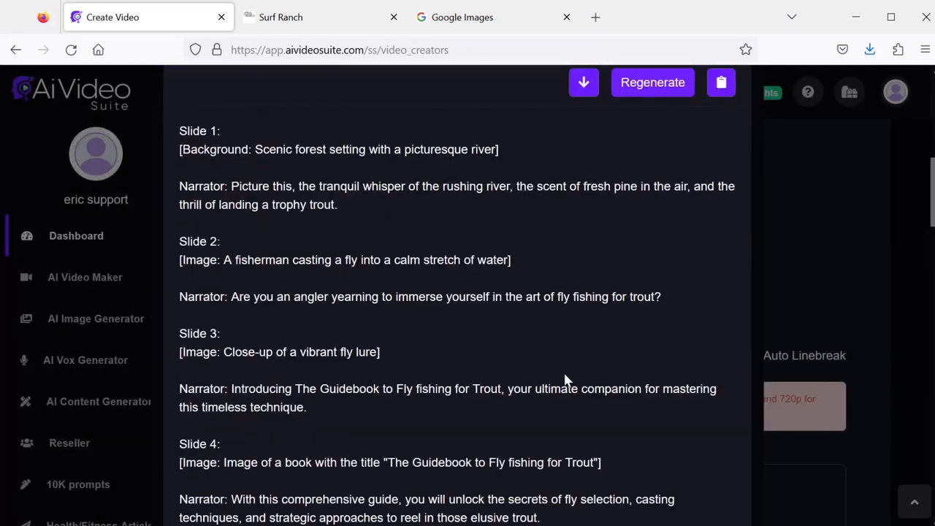
scroll(565, 382, up, 3)
click(583, 320)
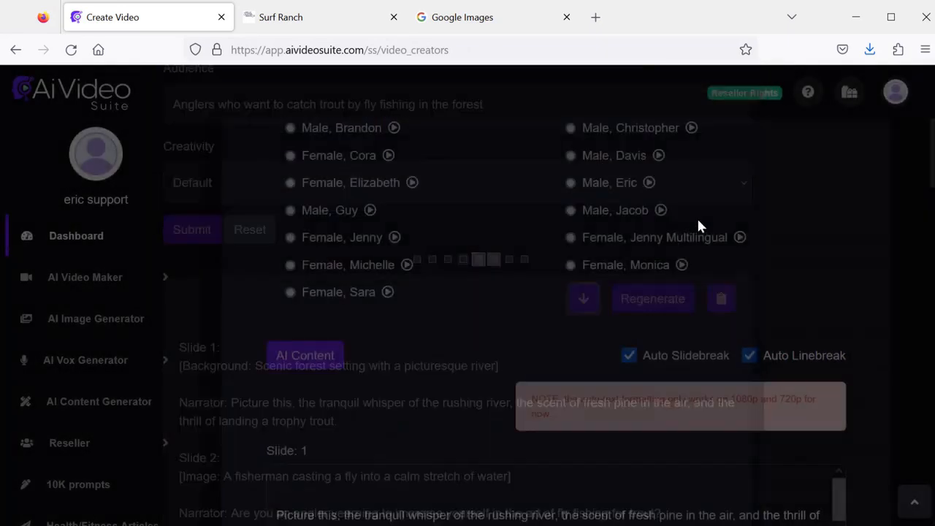
Step: Remove the blank lines above the text in slides 1 to 3 of the fly fishing script
scroll(698, 248, down, 2)
click(278, 277)
key(BackSpace)
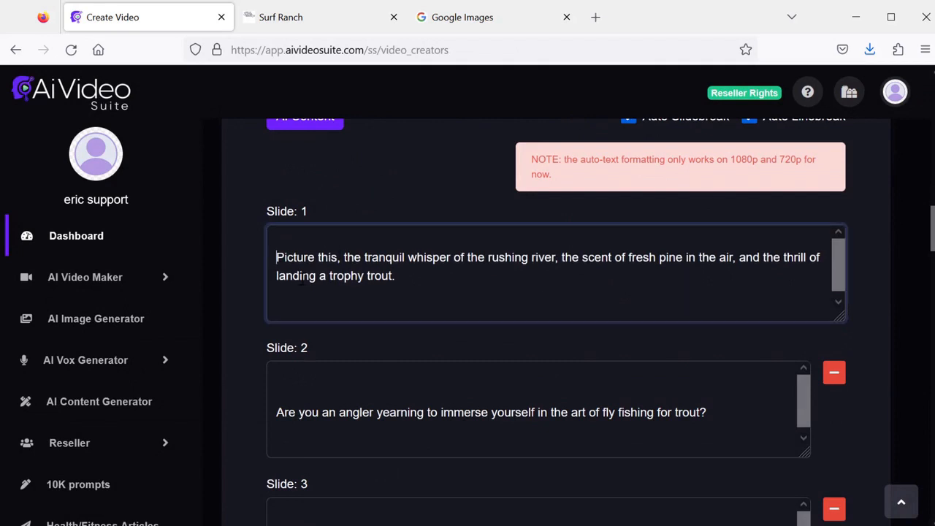
scroll(377, 329, down, 2)
click(315, 237)
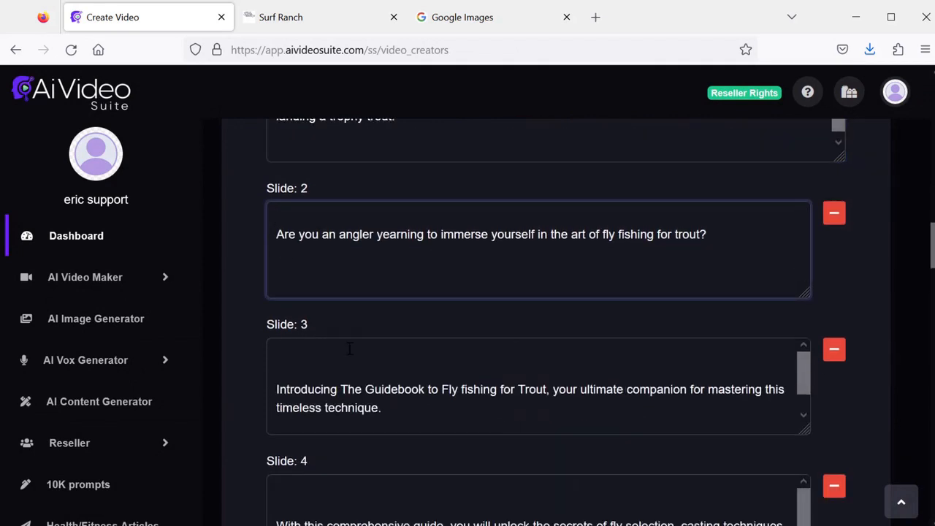
scroll(348, 341, down, 1)
click(341, 351)
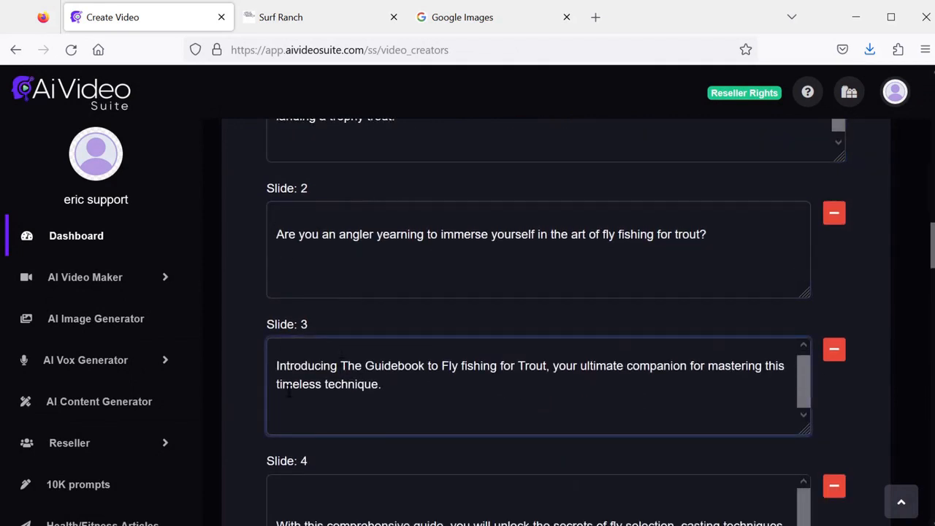
key(Delete)
Step: Trim the extra blank lines above the text in slides 4, 5 and the slides that follow
scroll(322, 413, down, 2)
click(311, 406)
key(Delete)
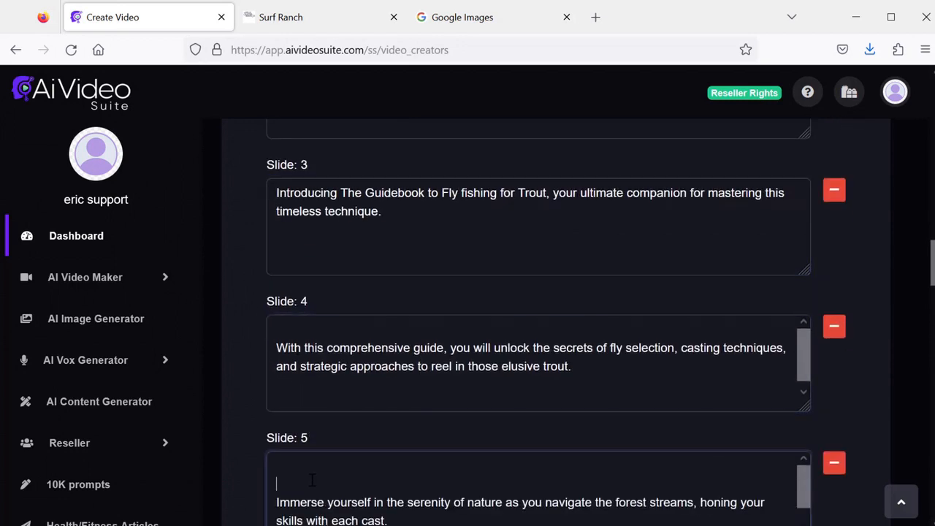
key(BackSpace)
scroll(312, 479, down, 5)
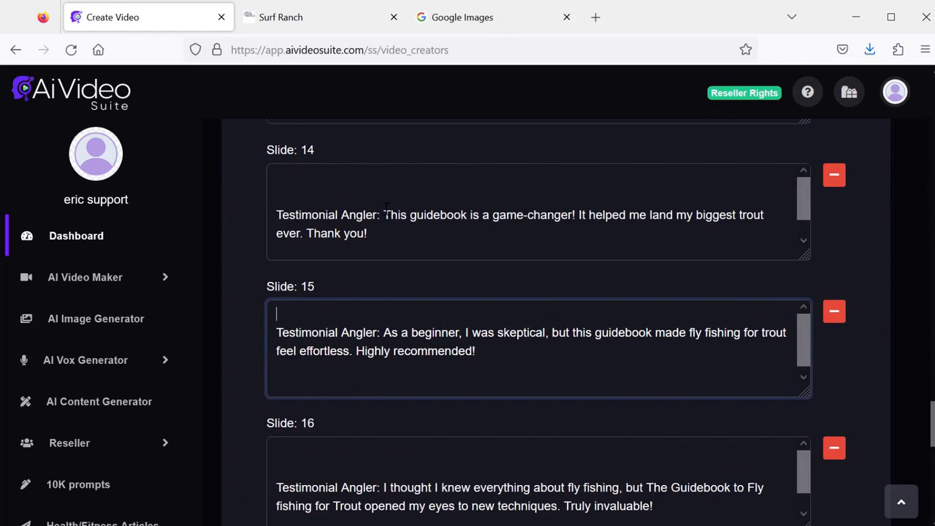
Step: Replace the "Testimonial Angler:" label with an opening quotation mark in slides 16 and 15
scroll(385, 208, down, 2)
drag(276, 285, 381, 284)
text(")
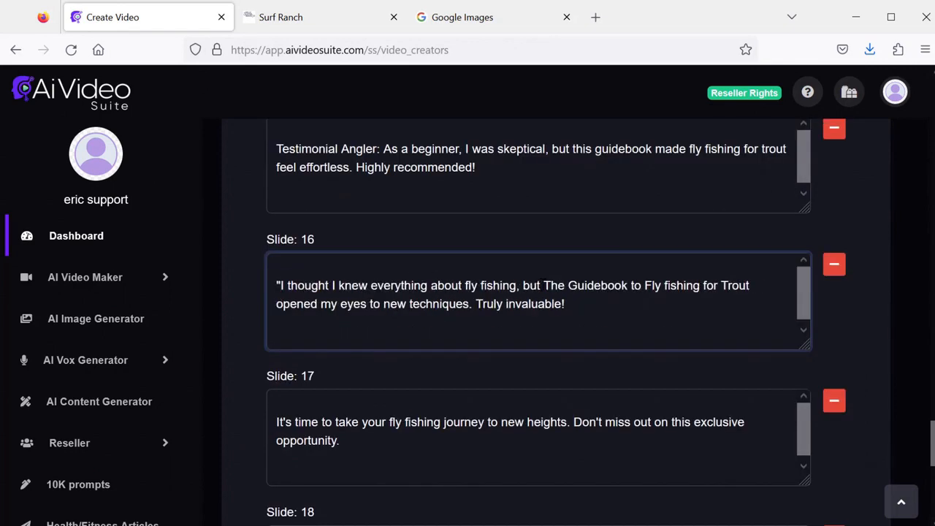
scroll(420, 284, up, 3)
drag(385, 388, 234, 391)
text(")
Step: Title the video "trout ebook" and set its font to Monospace at size 70
scroll(918, 157, up, 20)
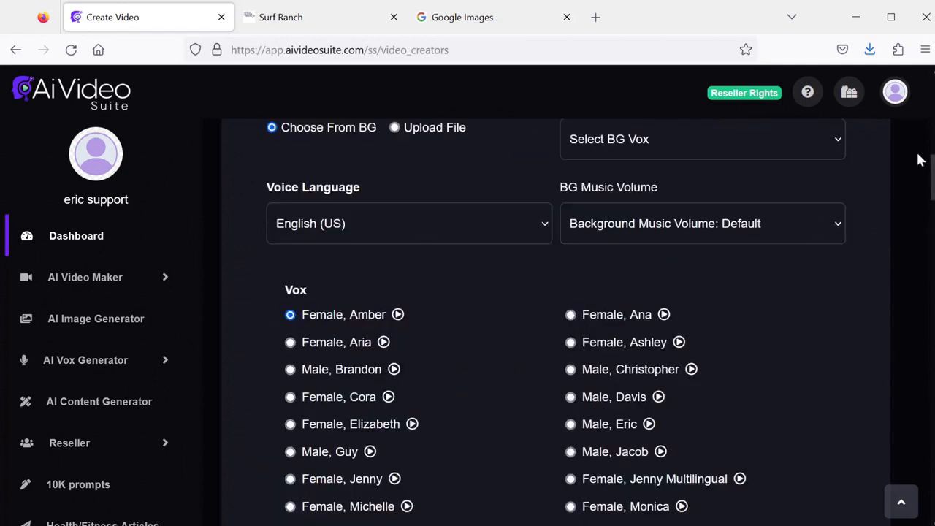
click(496, 339)
text(trout ebook)
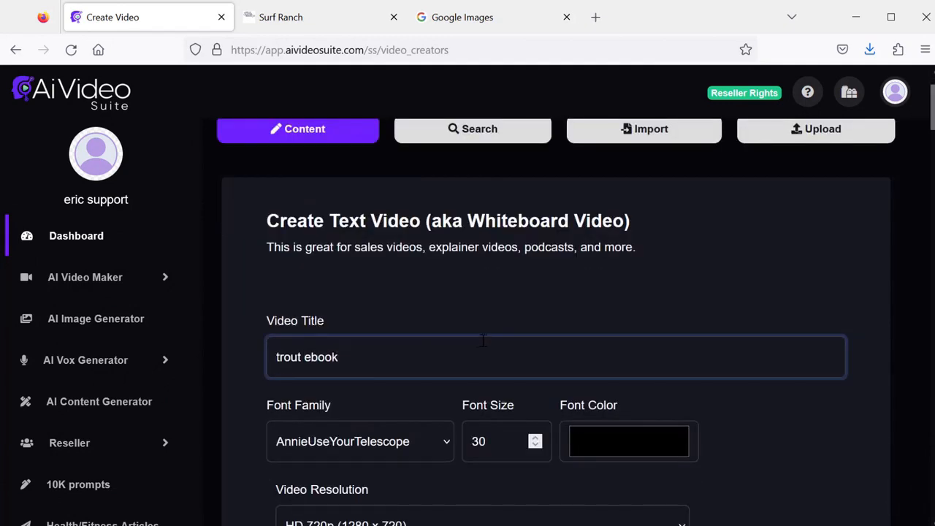
scroll(433, 364, down, 2)
click(433, 358)
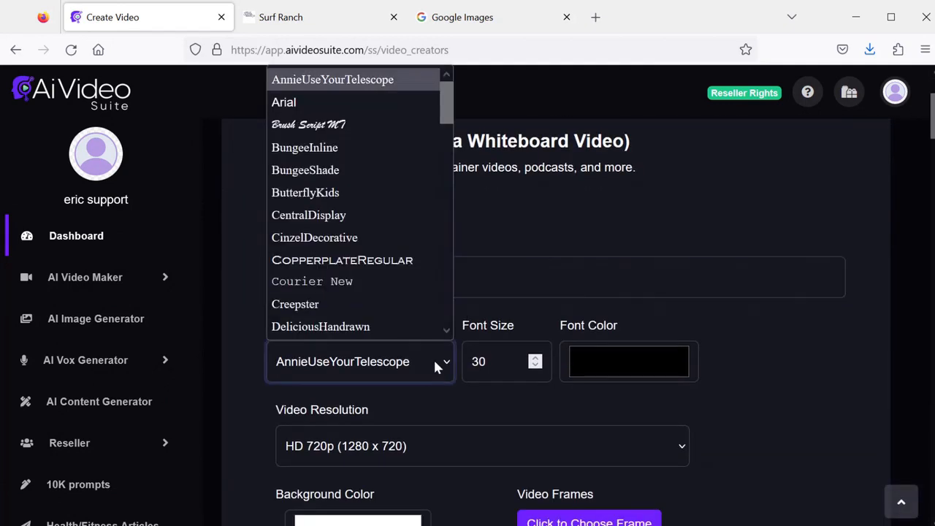
drag(446, 130, 446, 216)
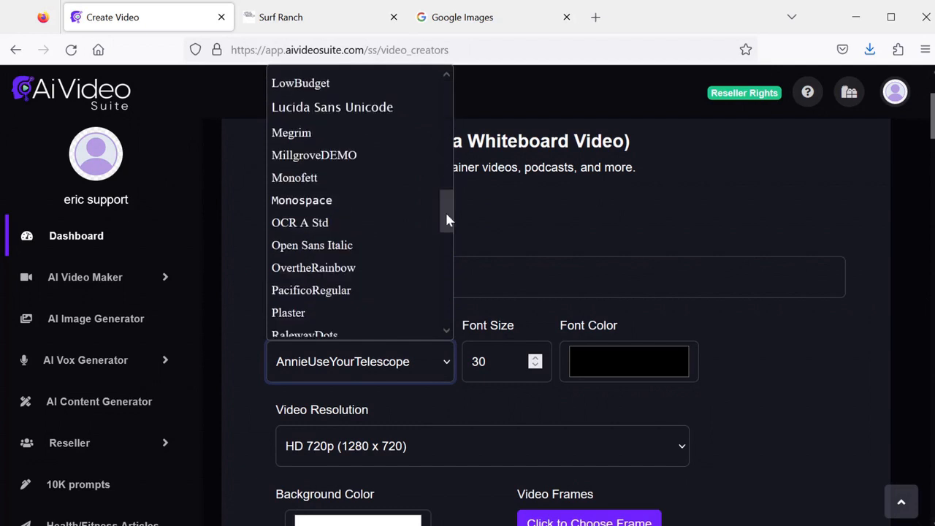
click(318, 206)
key(Tab)
text(70)
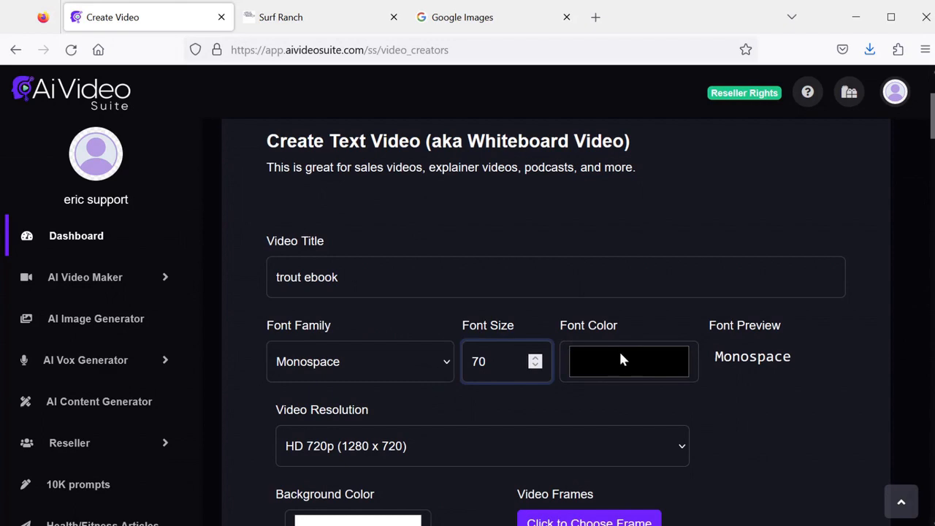
Step: Set the video's font color to white
click(629, 360)
click(160, 137)
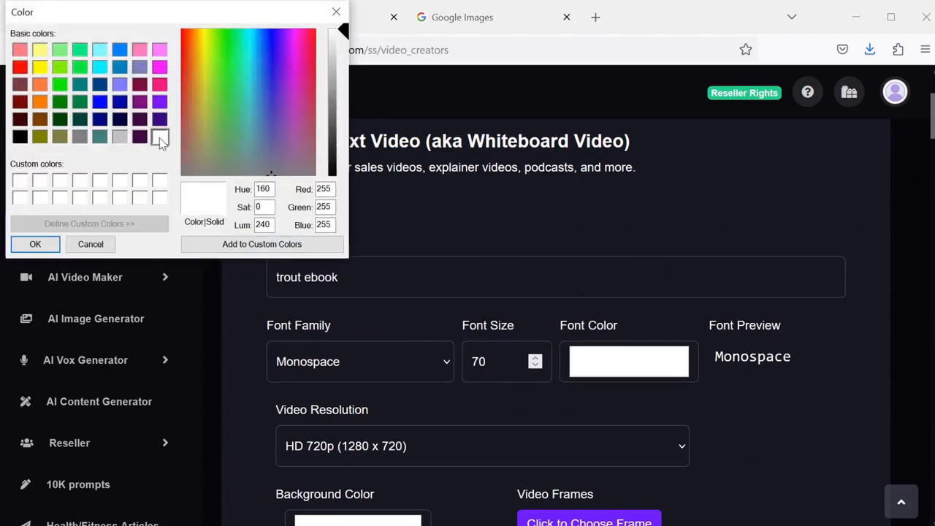
scroll(745, 412, down, 3)
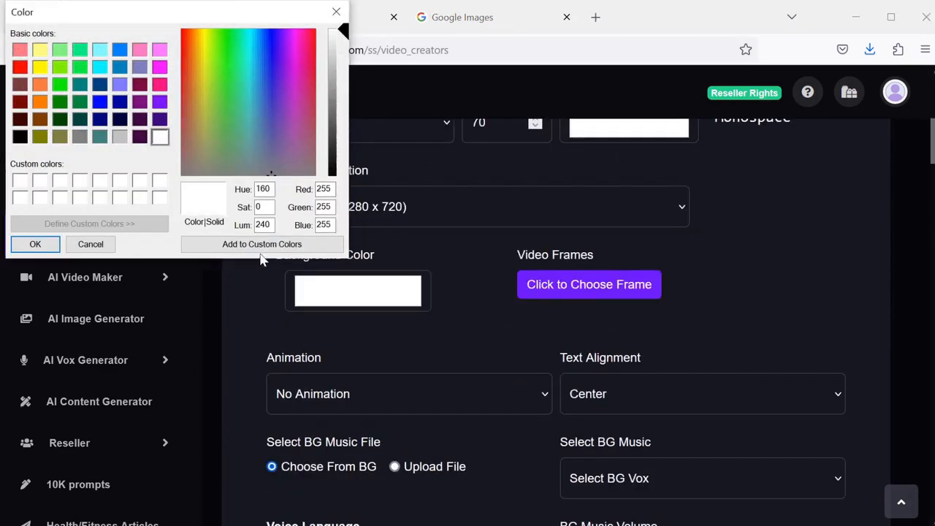
click(53, 245)
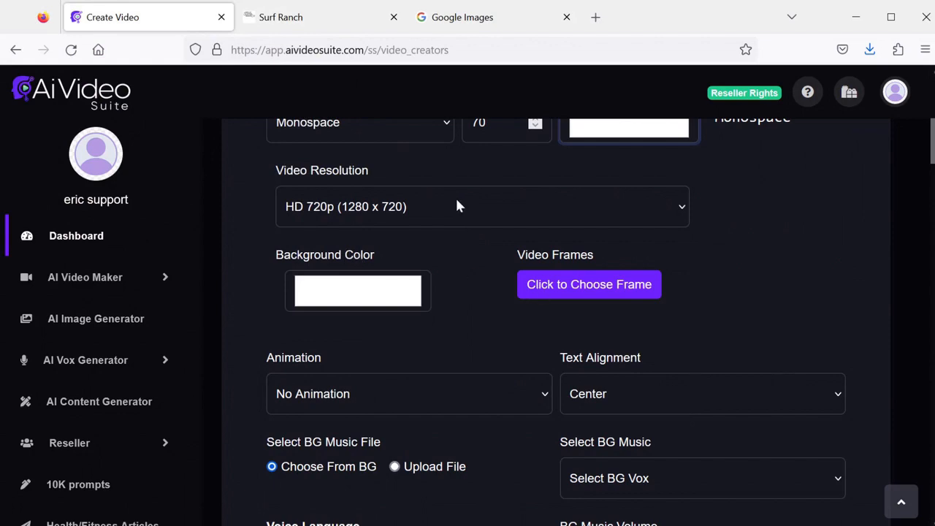
Step: Set the video resolution to Full HD 1080p (1920 x 1080) and pick a dark blue background color
click(457, 206)
click(371, 266)
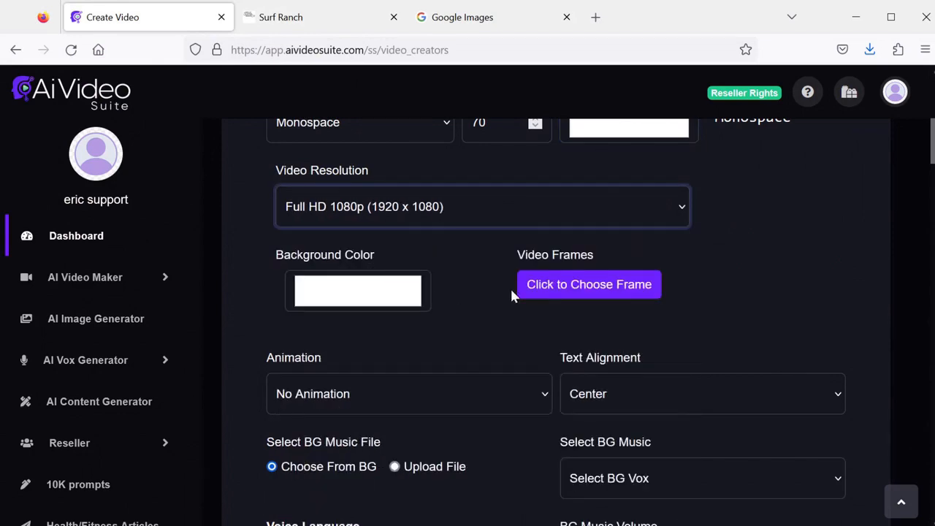
click(377, 294)
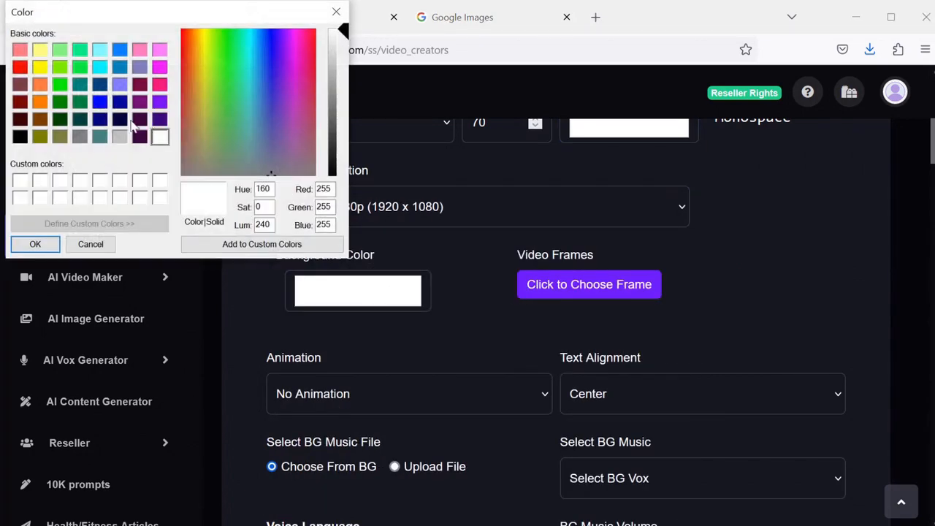
click(100, 119)
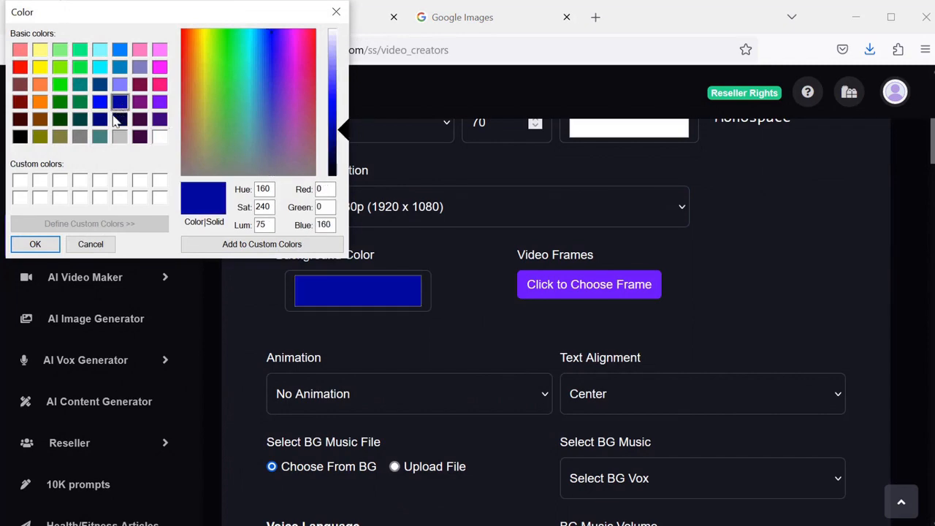
Step: Apply the dark blue background color and choose the light blue segmented video frame with white accents
click(34, 243)
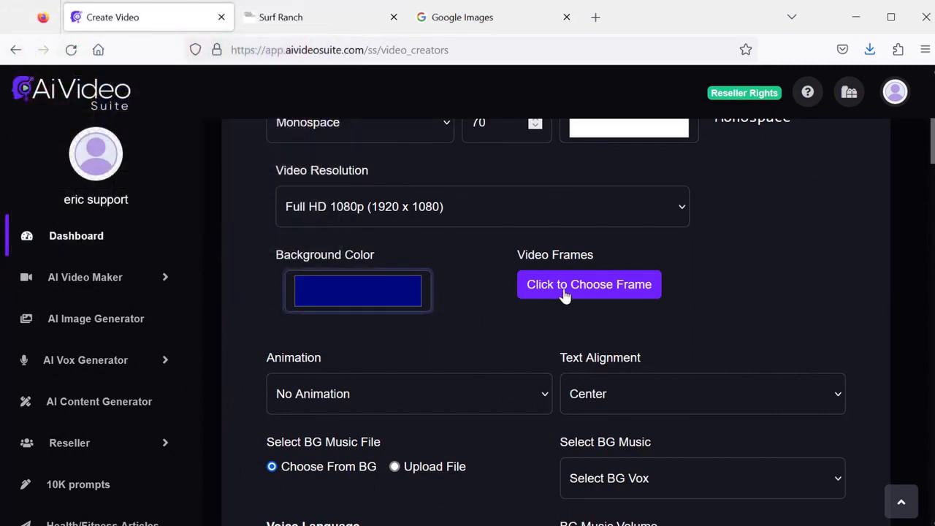
click(610, 286)
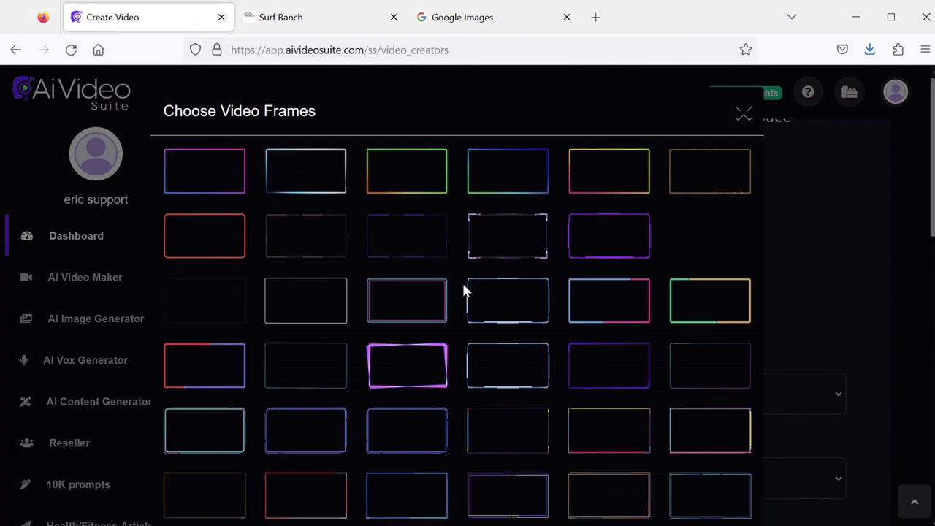
click(490, 295)
scroll(731, 292, down, 3)
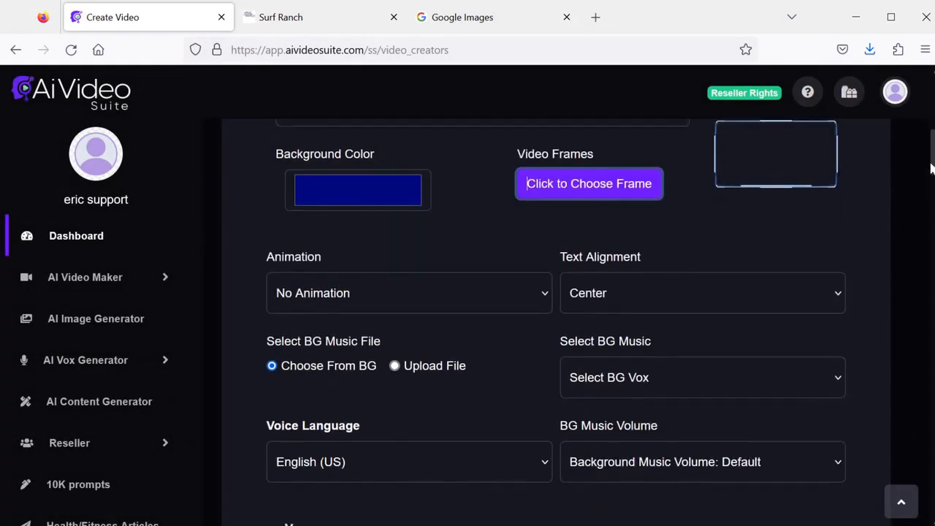
Step: Set the background music to In The Forest and its volume to 0.05
click(657, 232)
drag(833, 292, 833, 380)
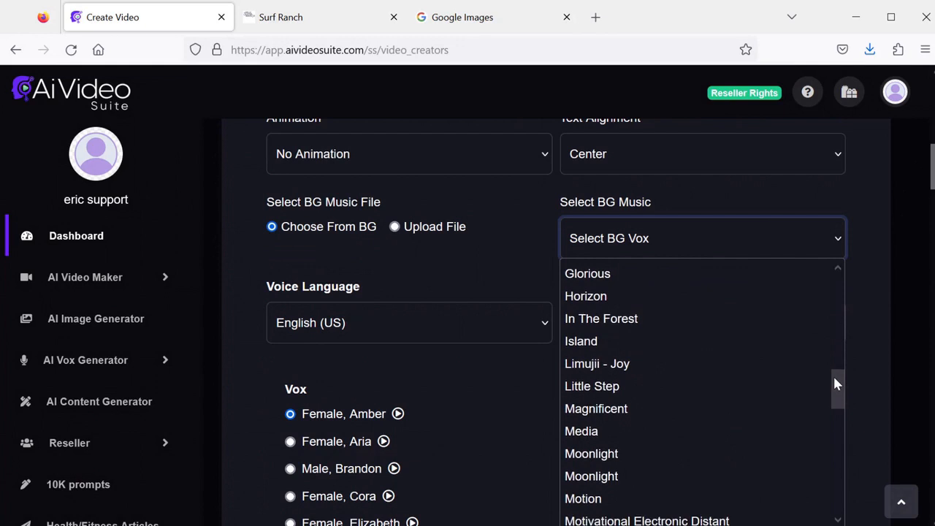
click(624, 319)
click(657, 370)
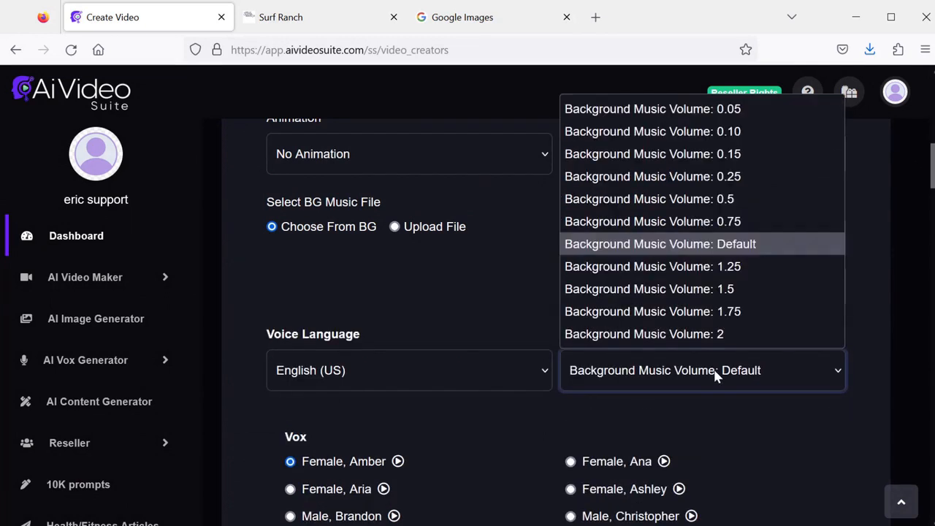
click(714, 110)
scroll(763, 423, down, 2)
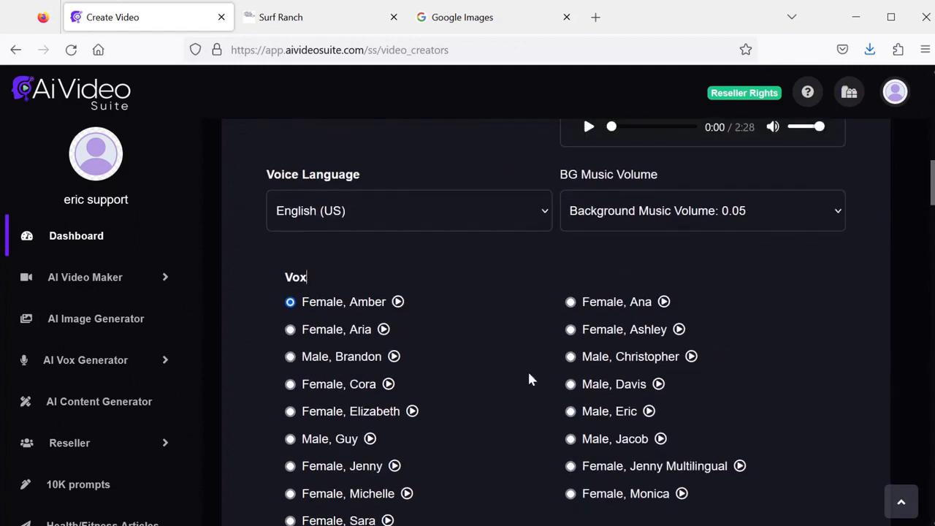
Step: Select the Male, Guy voice and create the fly fishing video
scroll(458, 391, down, 2)
click(290, 280)
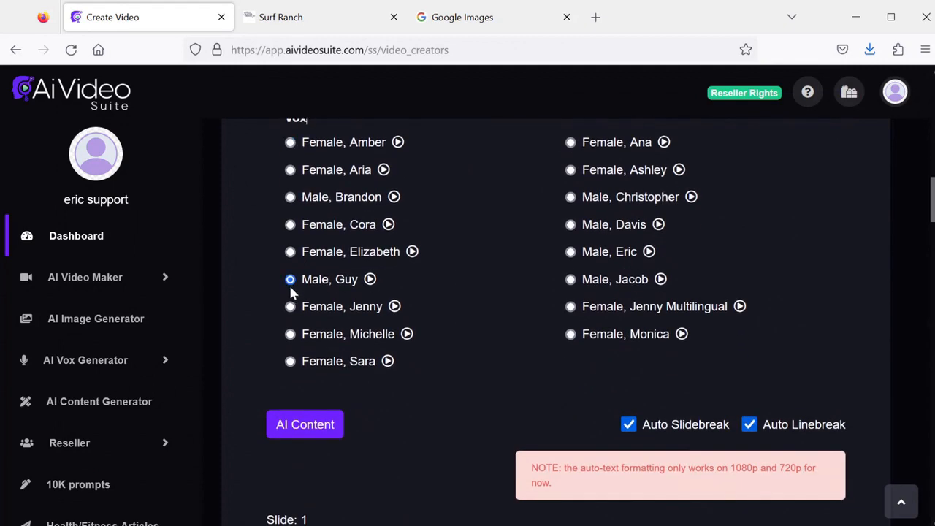
scroll(434, 328, down, 20)
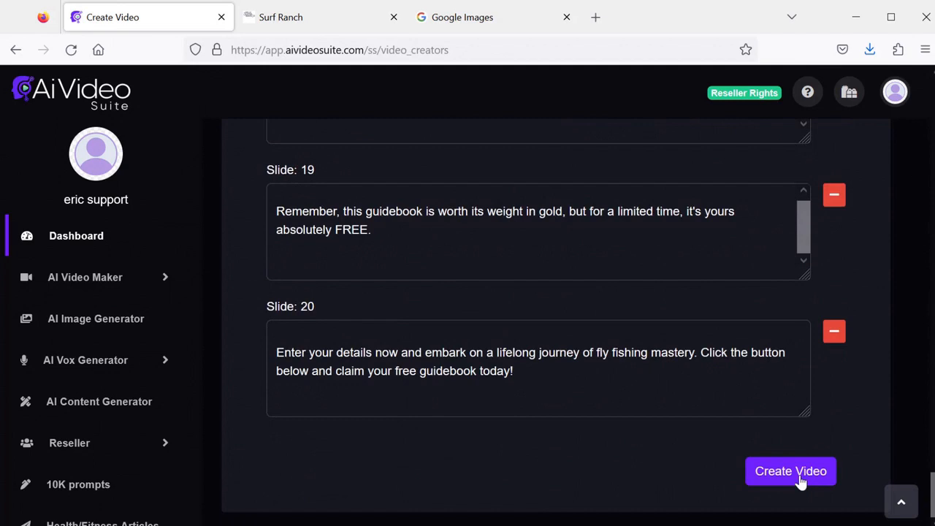
click(796, 476)
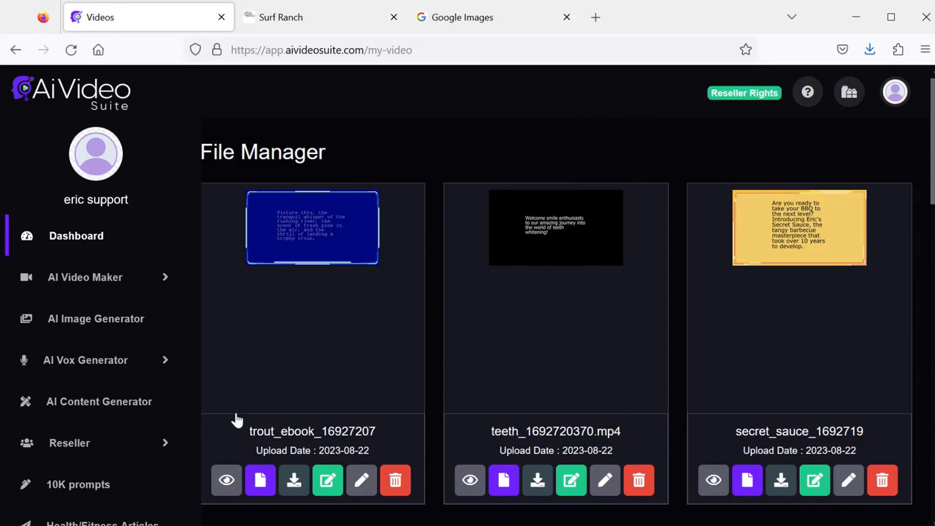
Step: Play the trout_ebook video in the File Manager, rewind it to the start and close the preview
click(227, 479)
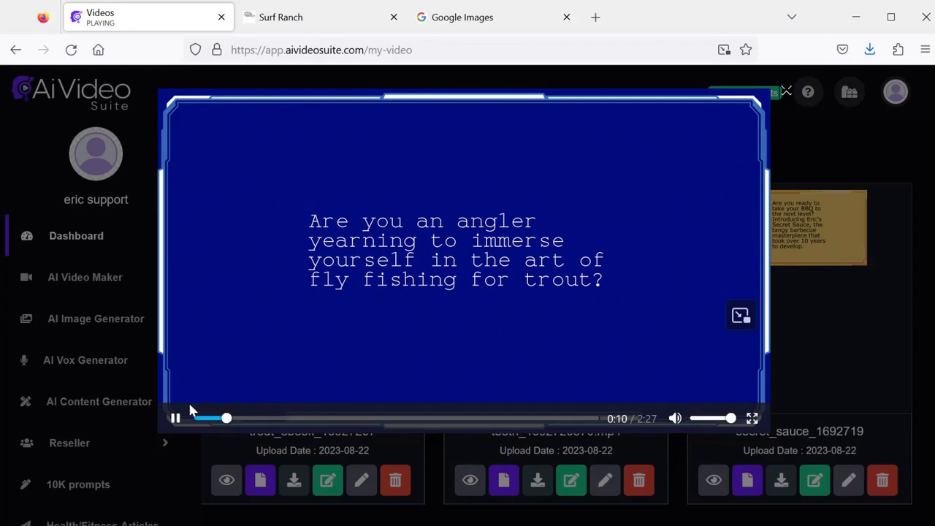
click(175, 418)
drag(234, 419, 197, 418)
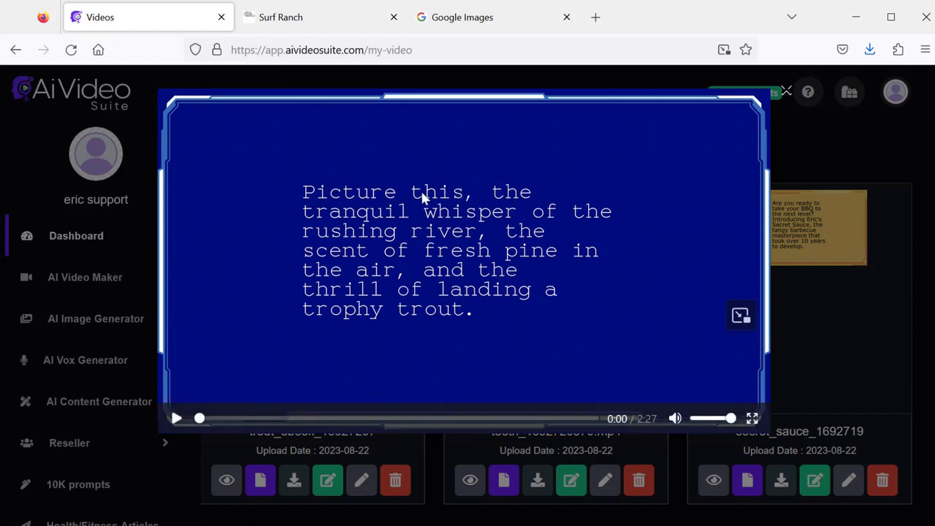
click(785, 92)
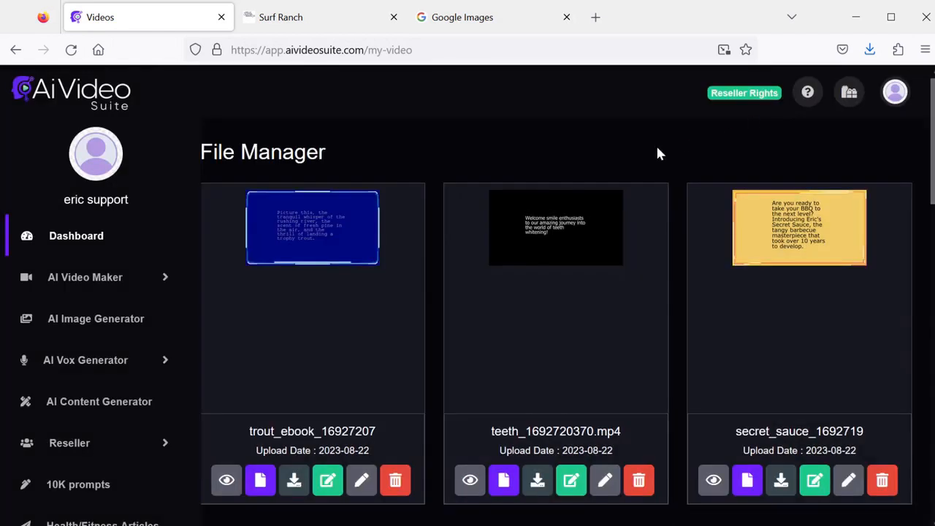
Step: Start a new AI Whiteboard Video and open the AI Content form for an Explainer/Tutorial Video
click(173, 275)
click(119, 329)
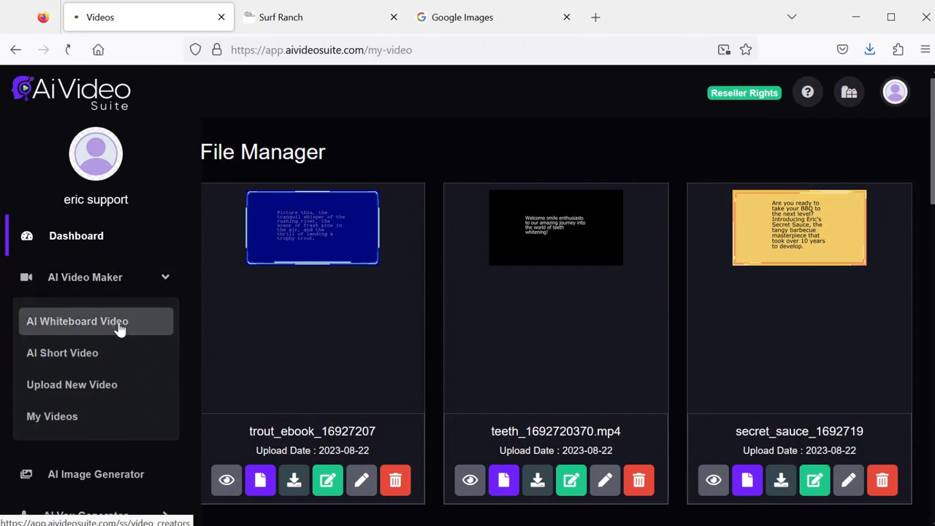
scroll(797, 340, down, 15)
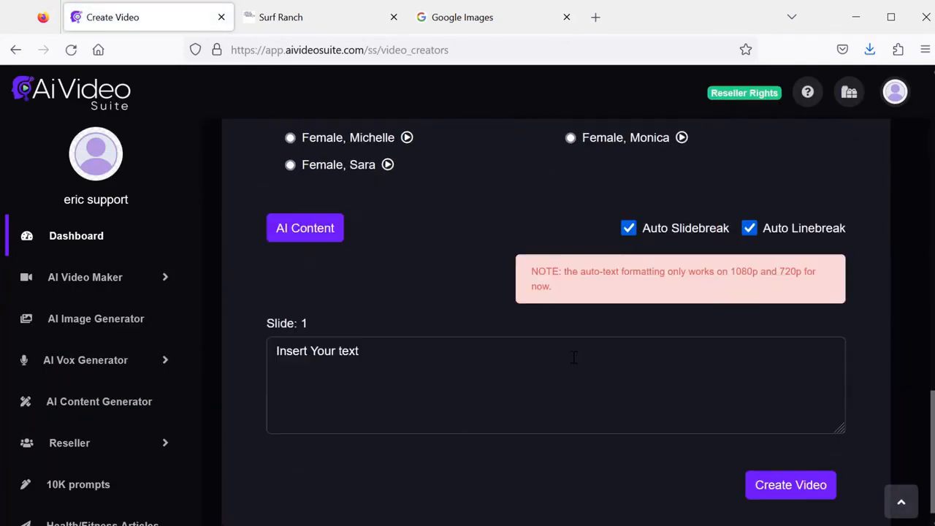
click(308, 215)
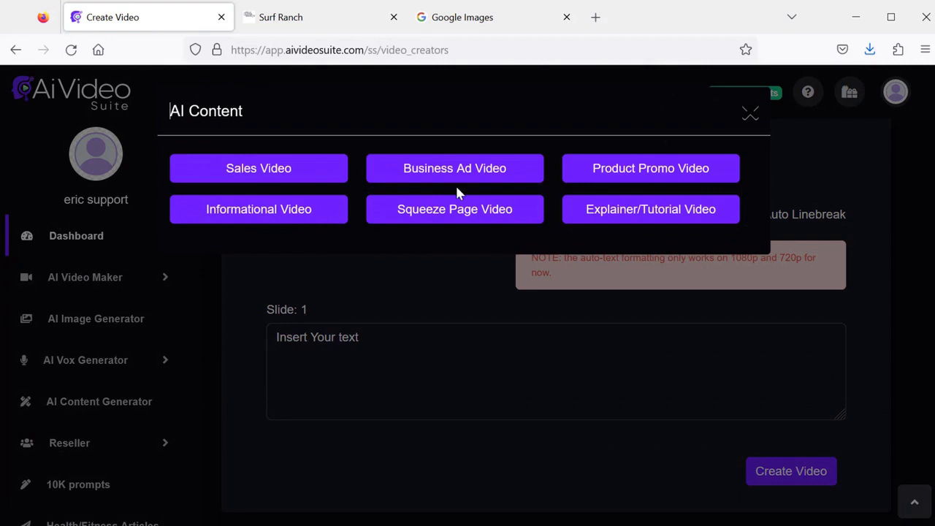
click(634, 210)
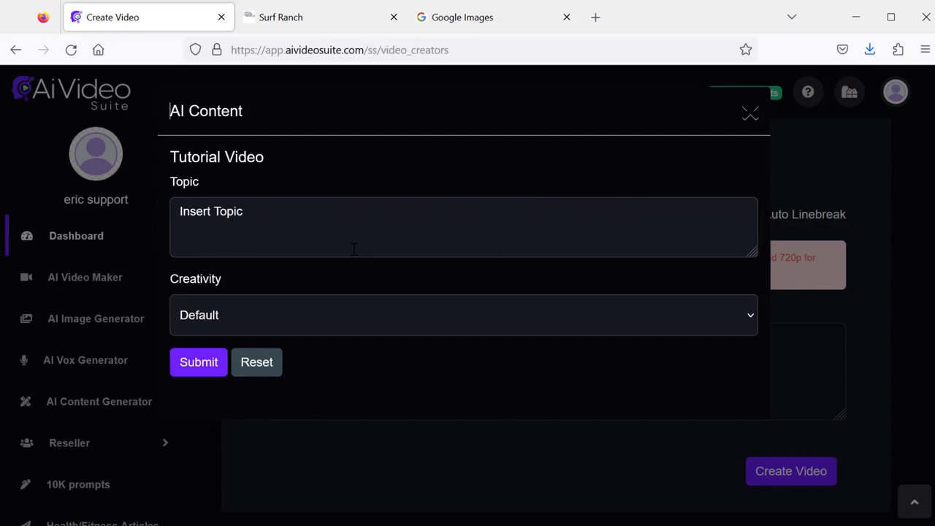
Step: Generate tutorial content on the topic "How to build a tree house" and insert it into the slides
click(330, 226)
text(How to build a tree house)
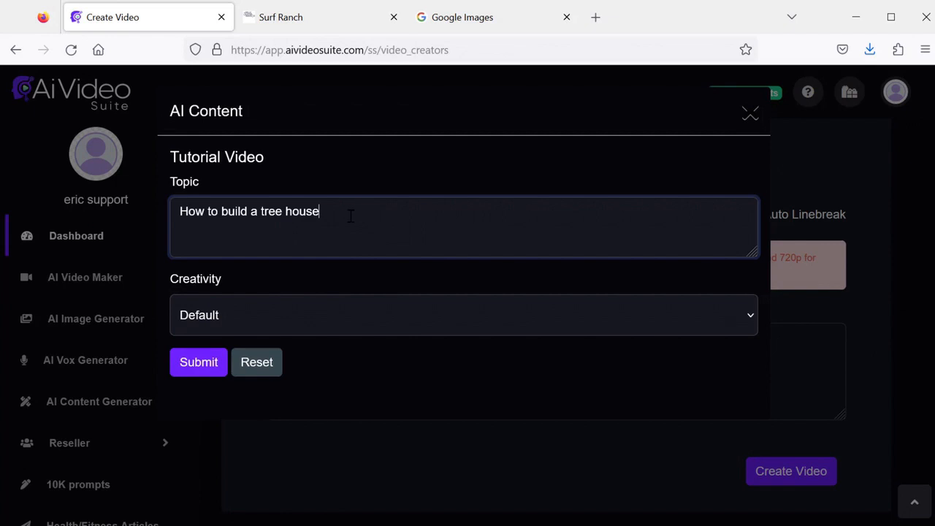
click(199, 364)
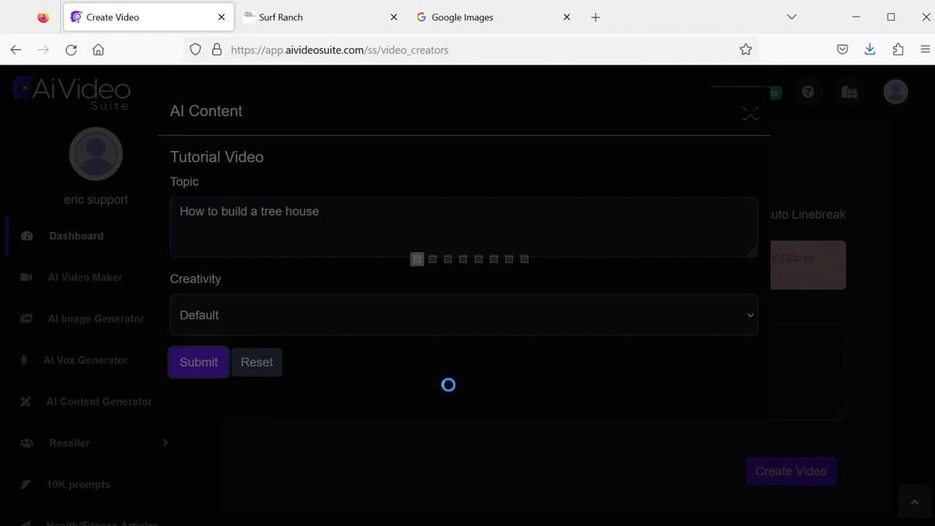
drag(929, 164, 876, 89)
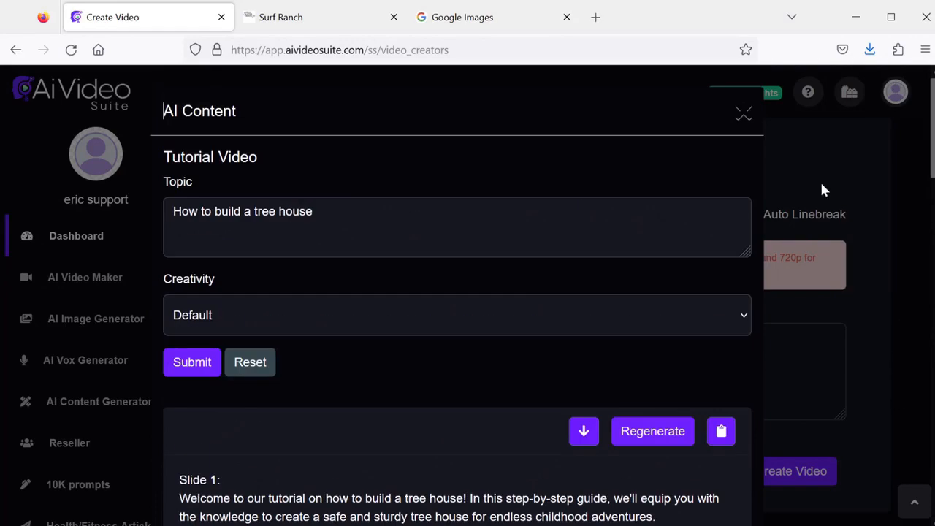
click(589, 425)
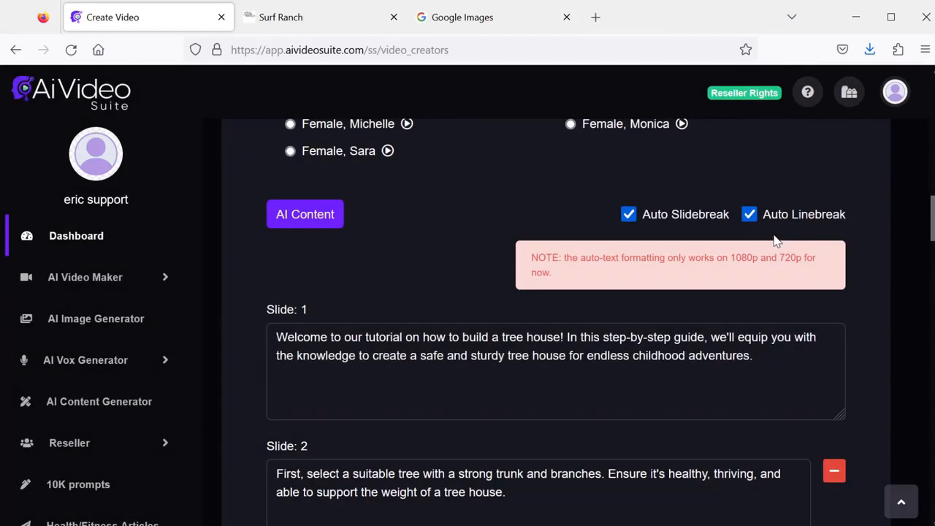
Step: Title the video "treehouse"
drag(931, 219, 911, 509)
click(905, 504)
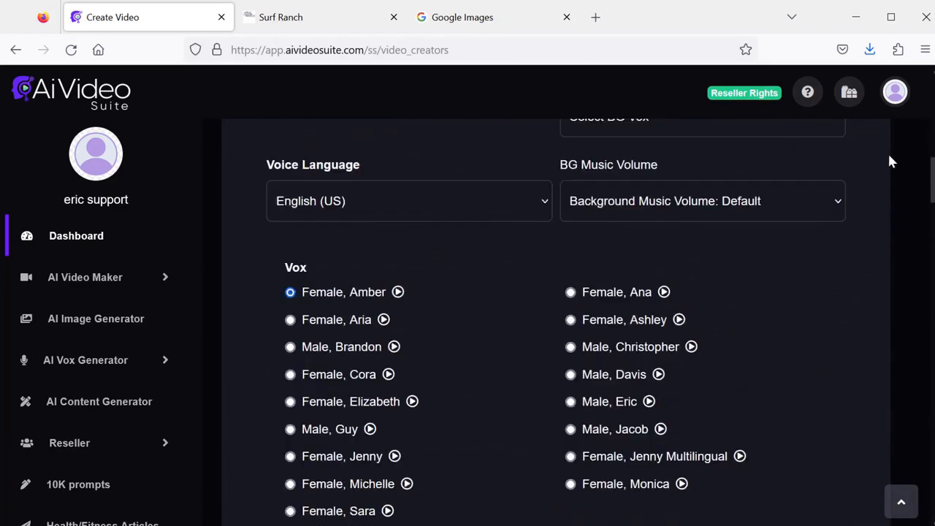
click(472, 332)
text(treehou)
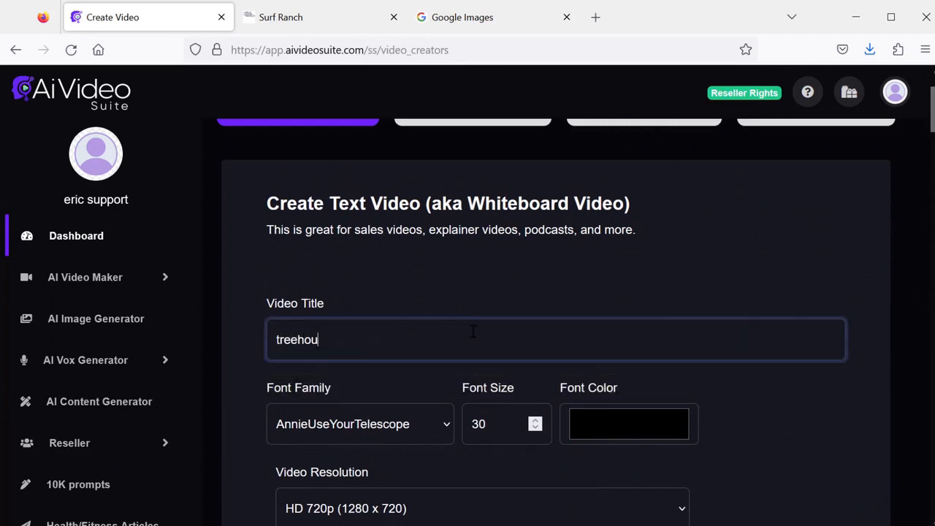
Step: Keep the AnnieUseYourTelescope font family and set the font size to 70
scroll(472, 333, down, 3)
click(402, 187)
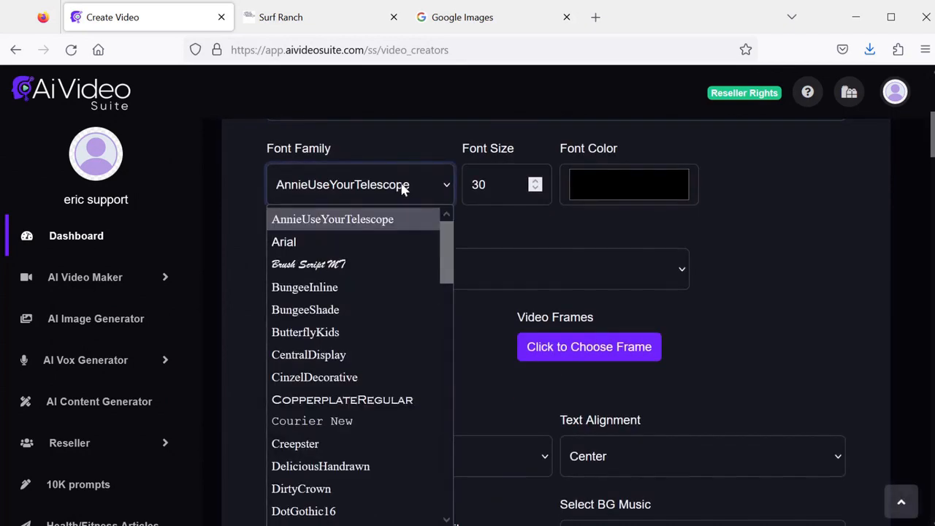
click(363, 191)
scroll(510, 285, up, 1)
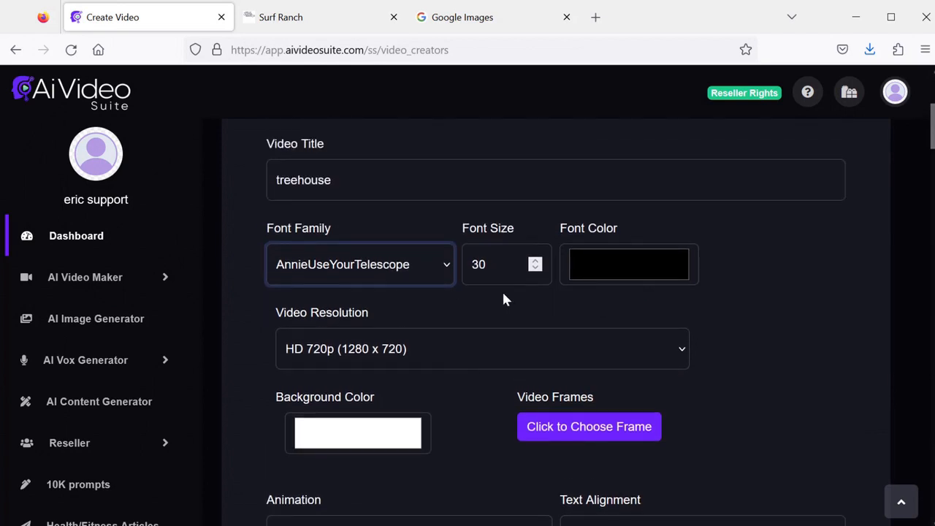
key(Tab)
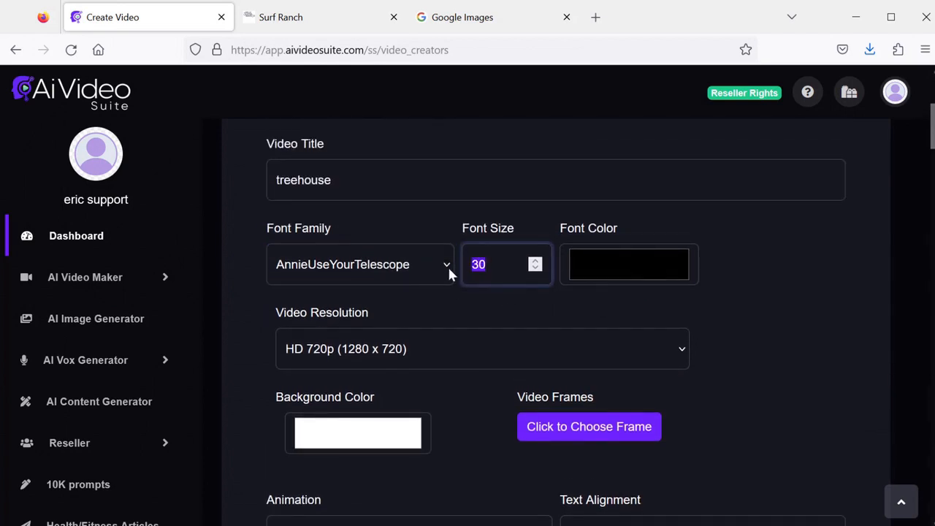
text(70)
Step: Set the font color to a dark brown with red 53, green 27 and blue 0
click(614, 261)
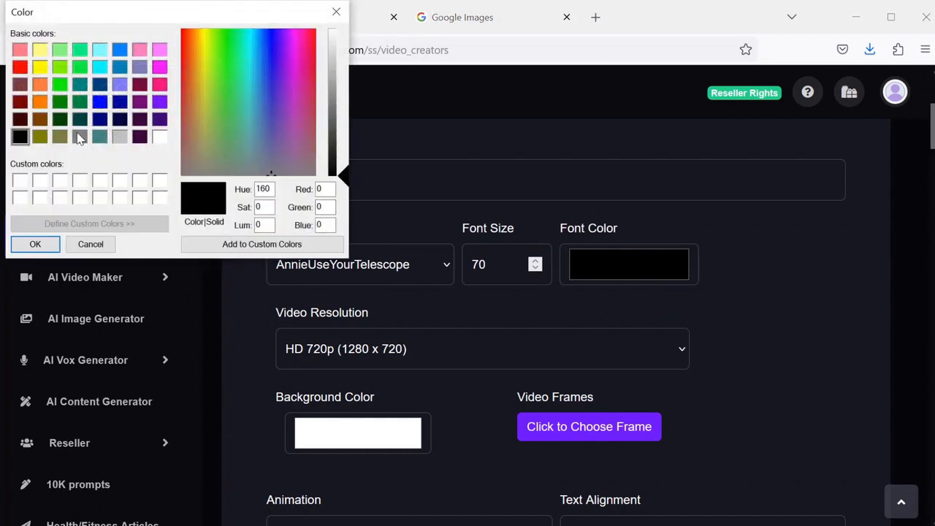
click(20, 119)
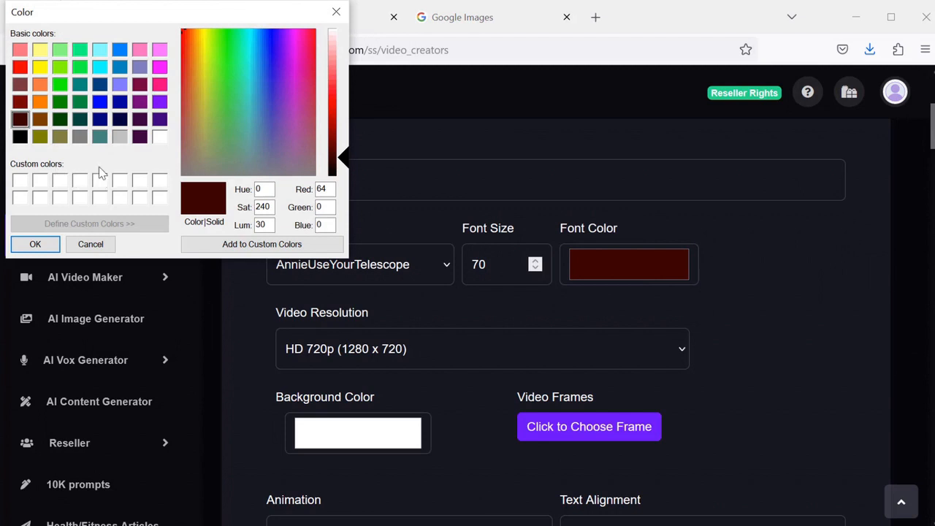
click(40, 119)
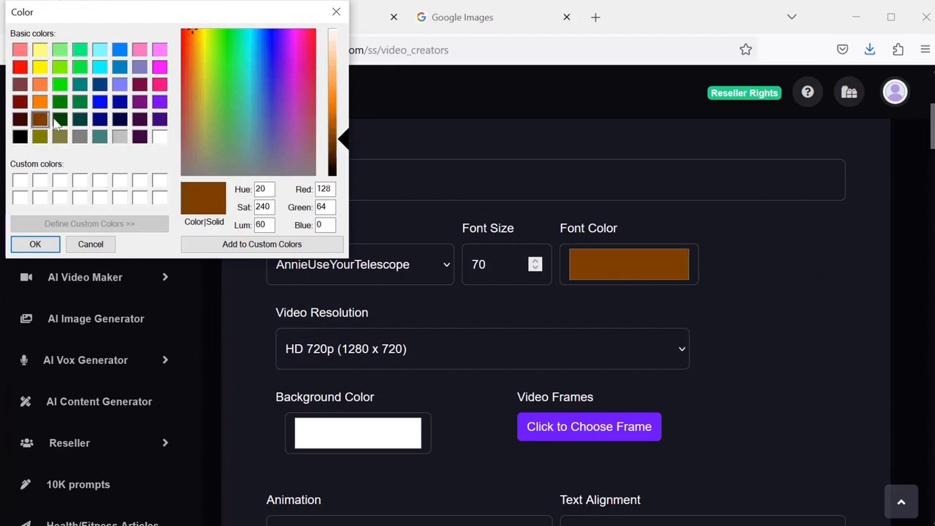
drag(343, 140, 340, 161)
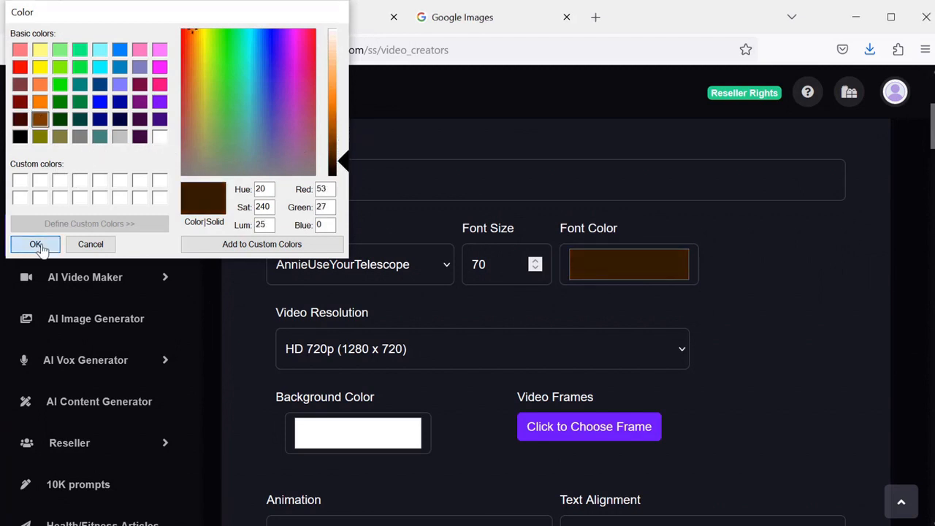
click(36, 244)
Step: Set the video resolution to Full HD 1080p (1920 x 1080)
click(363, 349)
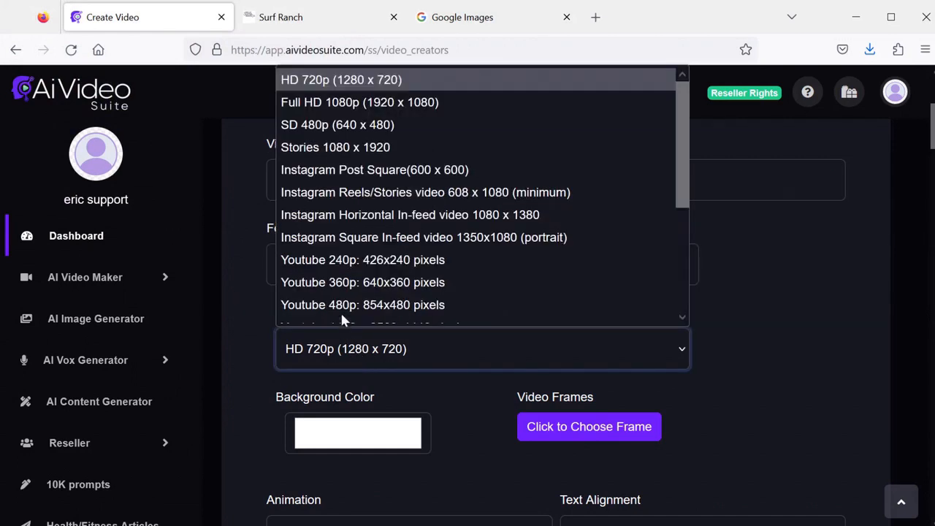
scroll(339, 311, down, 1)
click(342, 89)
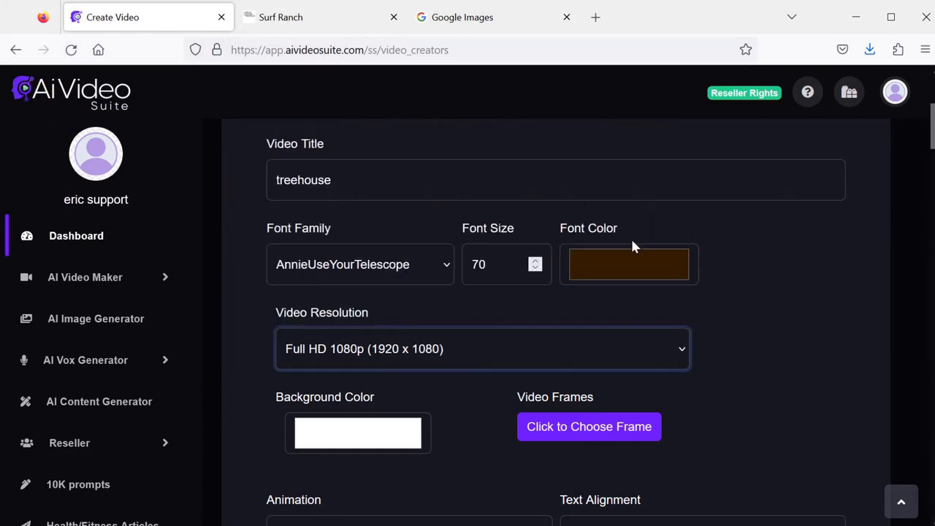
Step: Choose the thin orange segmented video frame near the end of the frame collection
scroll(826, 382, down, 2)
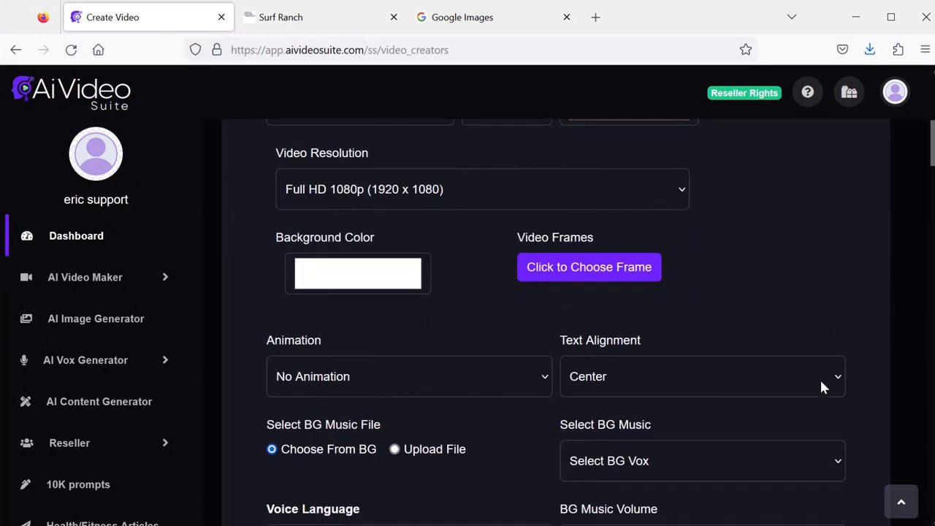
click(578, 270)
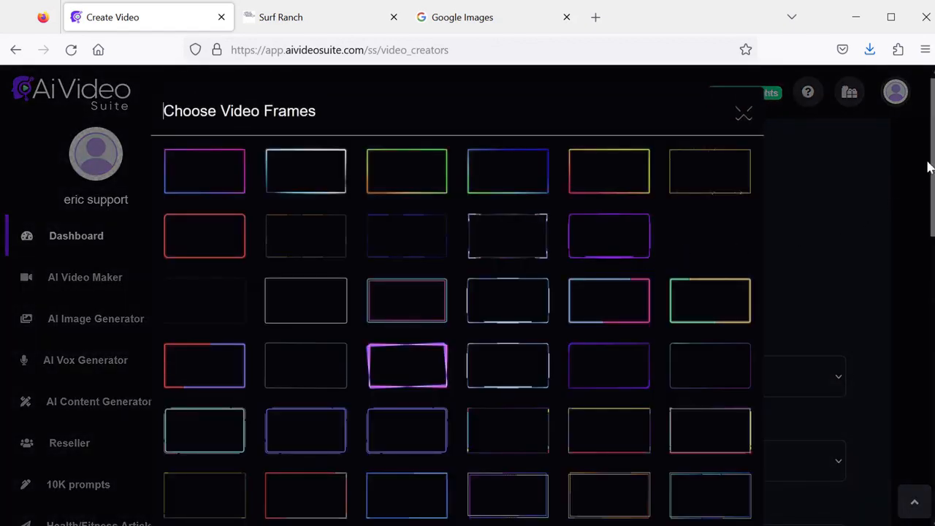
scroll(447, 343, down, 10)
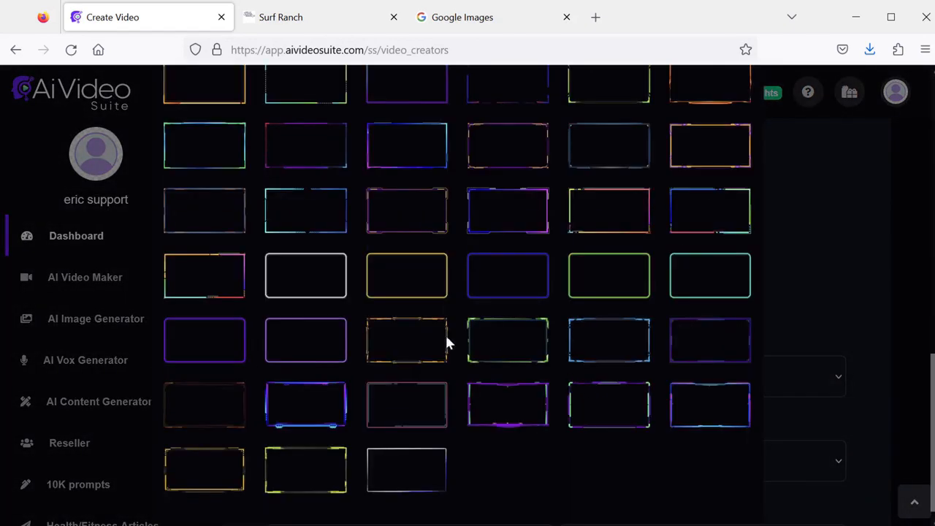
click(407, 335)
Step: Choose Dreamy Skies as the background music and set the background music volume to 0.05
scroll(830, 301, down, 4)
scroll(738, 219, down, 3)
click(738, 216)
drag(832, 252, 827, 319)
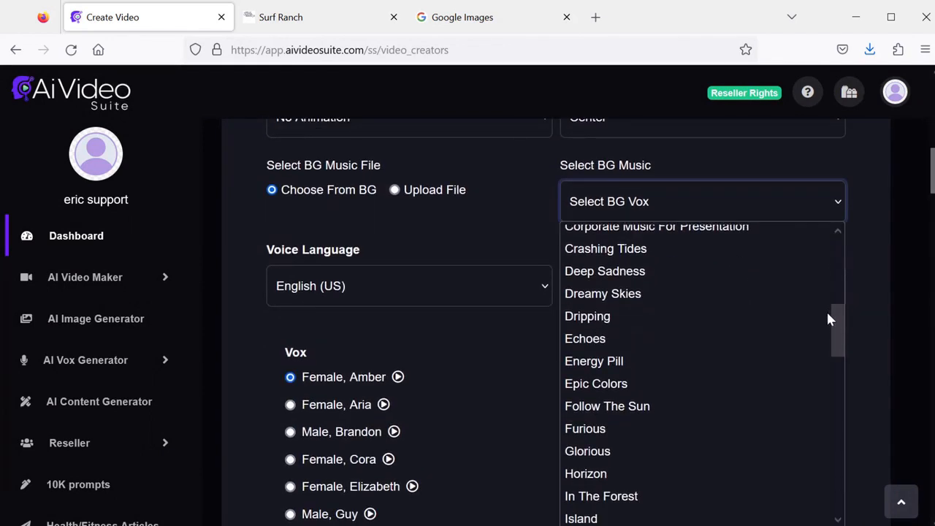
click(679, 296)
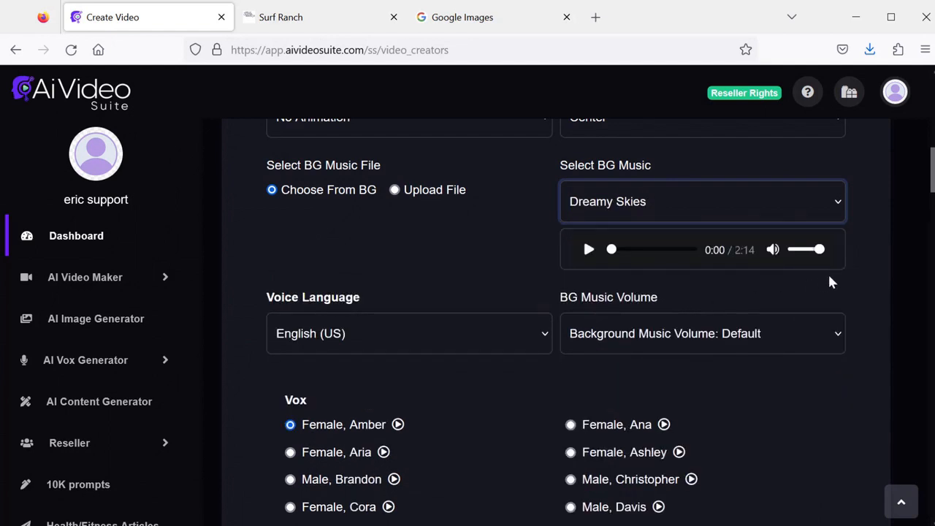
click(859, 271)
click(749, 334)
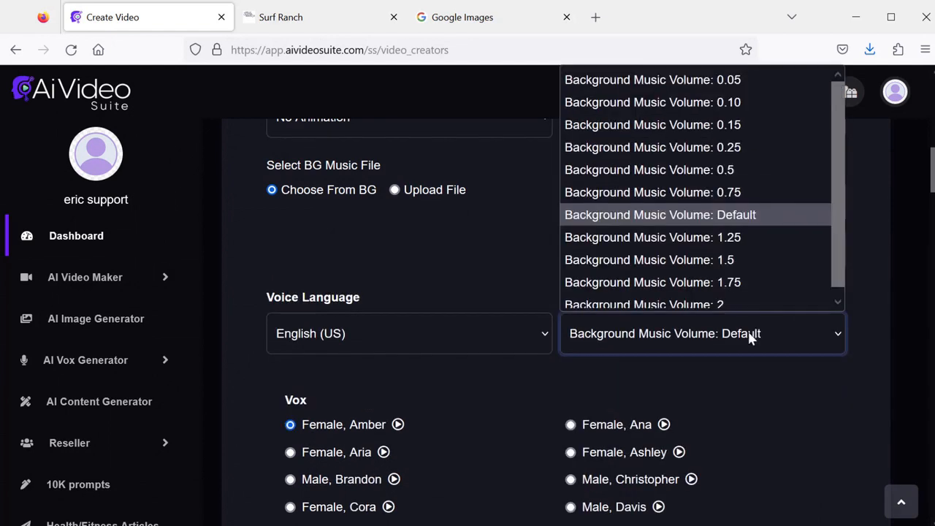
click(691, 81)
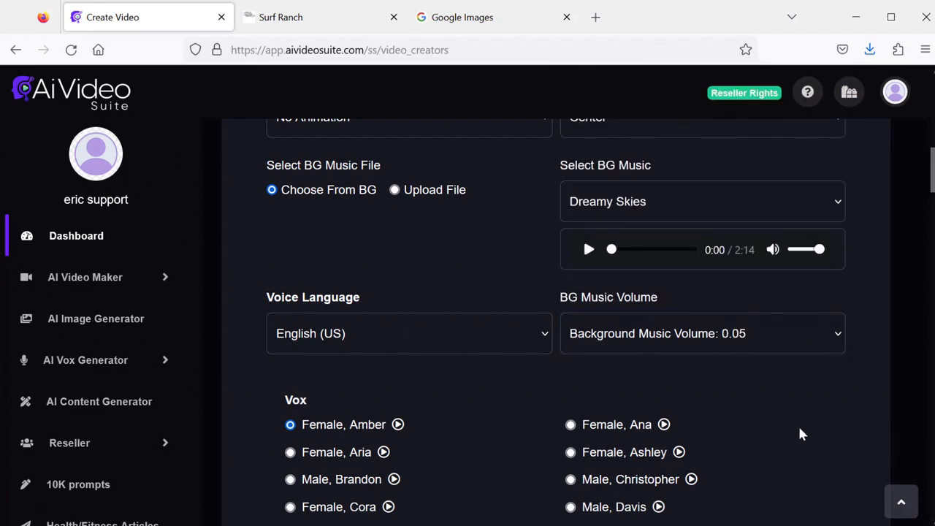
Step: Select the Female, Aria voice for the narration and create the tree house video
scroll(785, 431, down, 3)
click(290, 213)
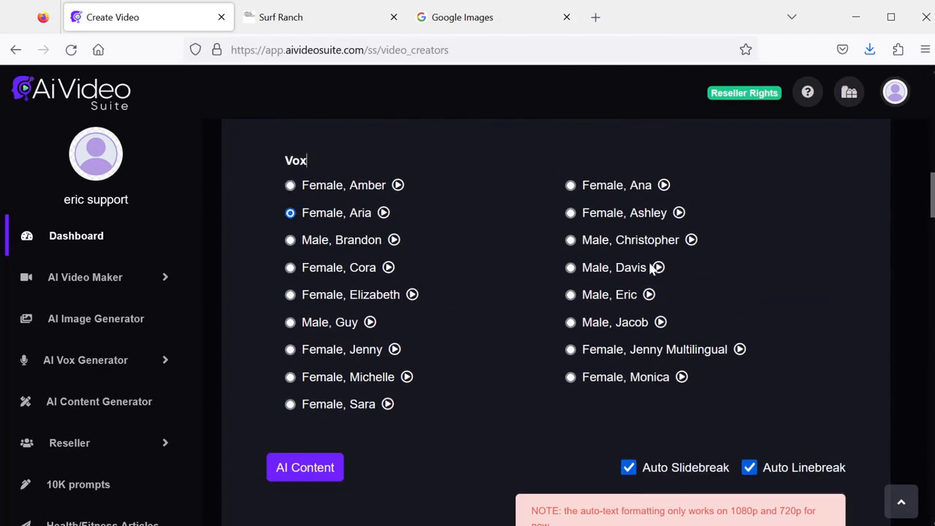
drag(930, 198, 927, 500)
click(791, 472)
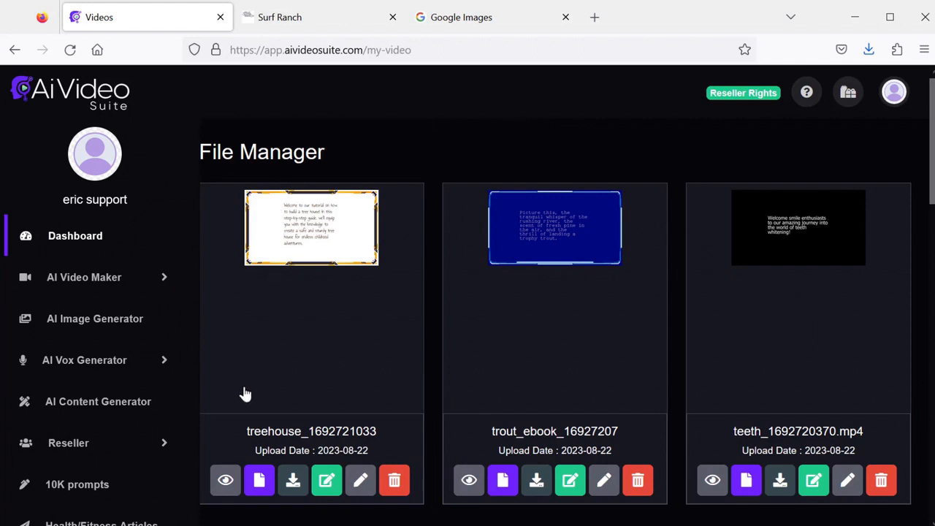
Step: Preview the finished treehouse video in the file manager and close the player
click(226, 480)
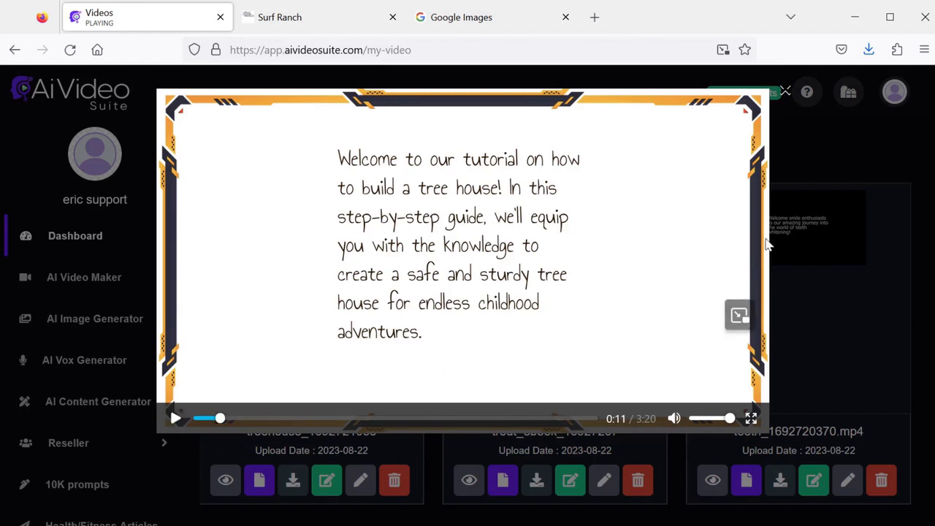
click(784, 93)
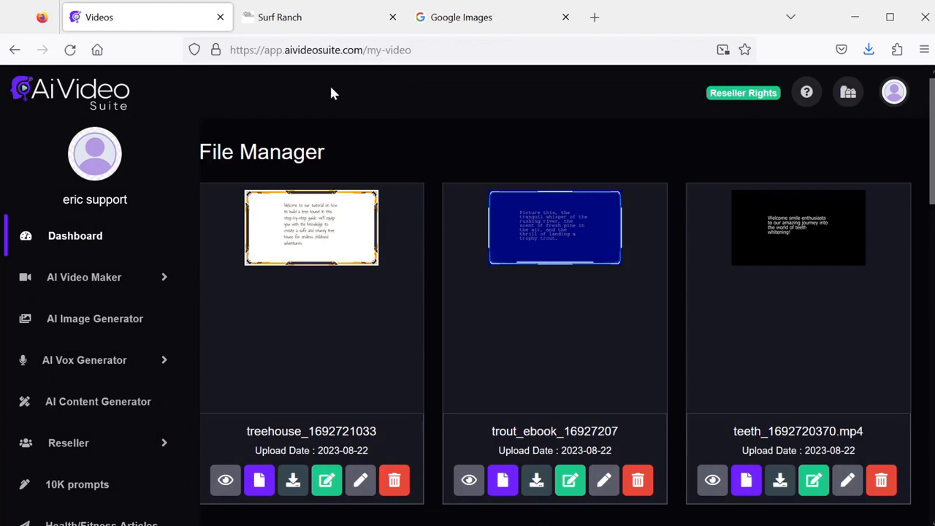
Step: Open the AI Whiteboard Video creator in the mode that builds an image slideshow from a keyword search
click(164, 281)
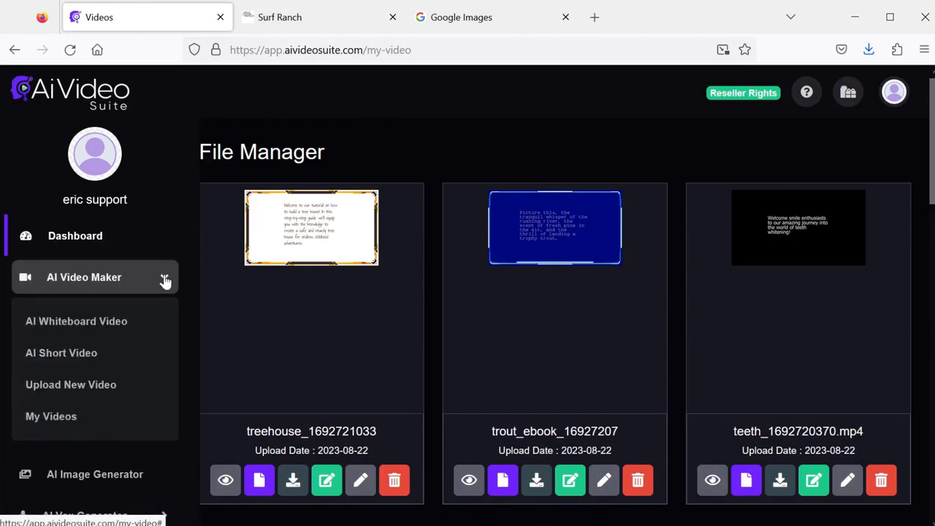
click(133, 326)
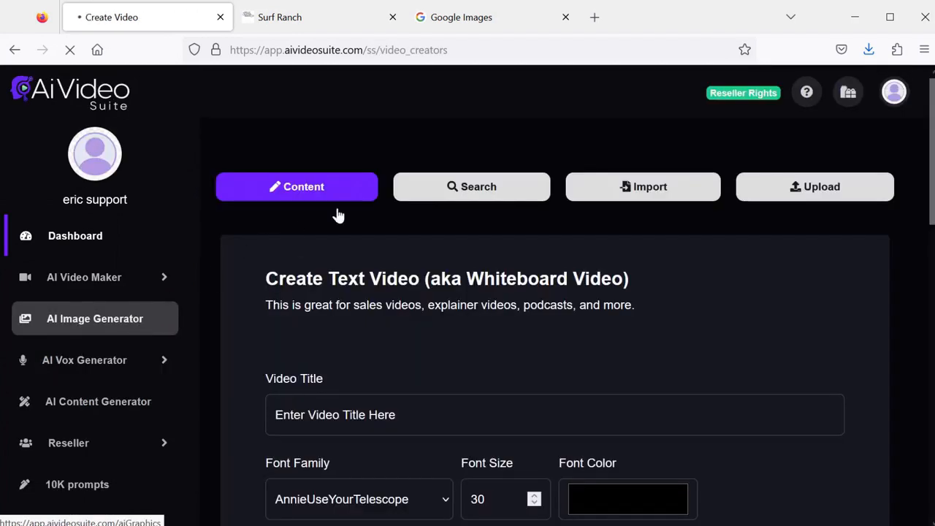
click(481, 189)
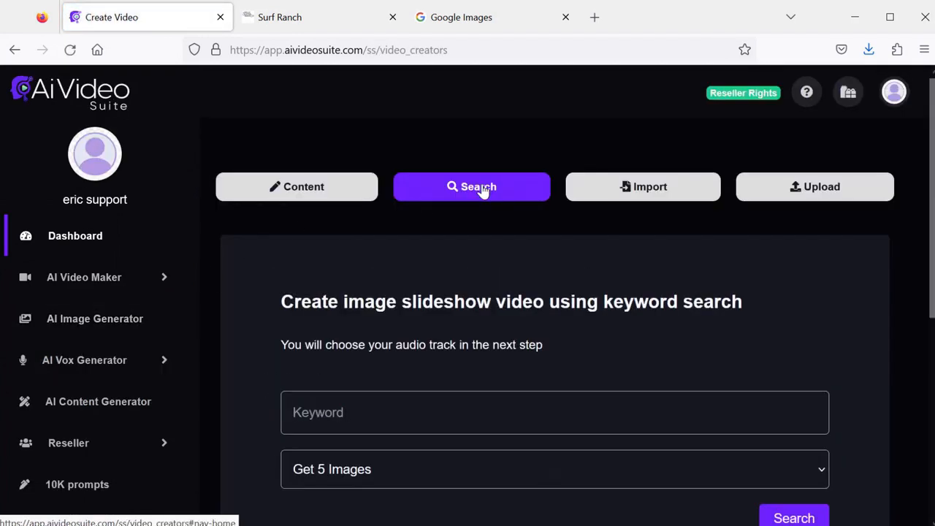
scroll(507, 326, down, 2)
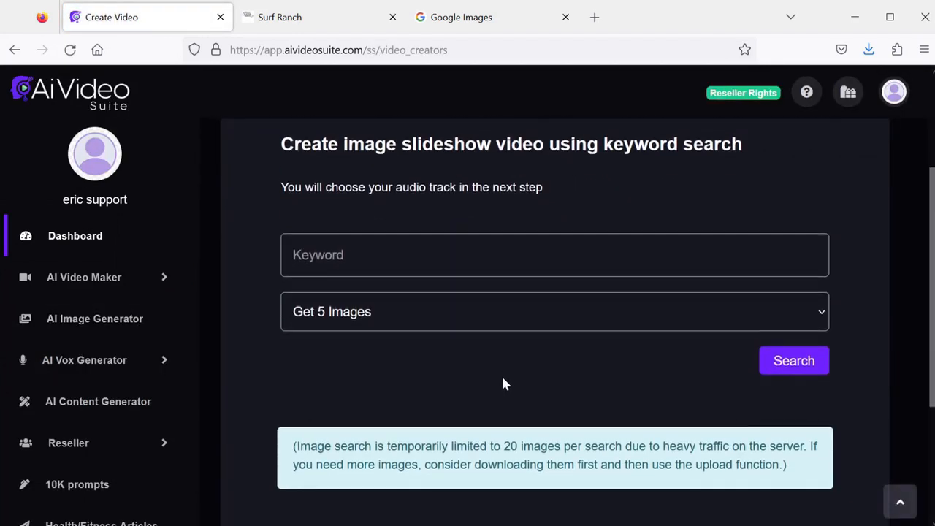
scroll(502, 384, up, 1)
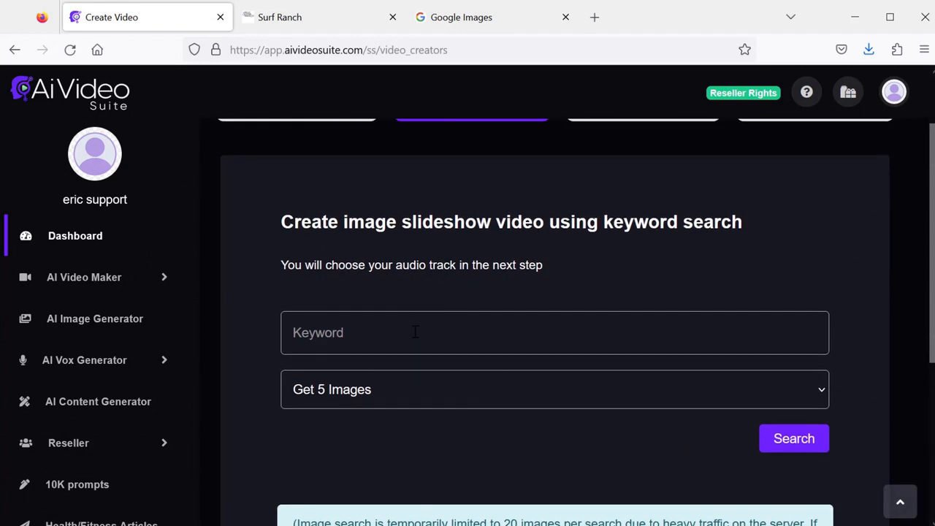
Step: Search for 10 images with the keyword "surfing"
click(415, 333)
text(surfing)
click(433, 385)
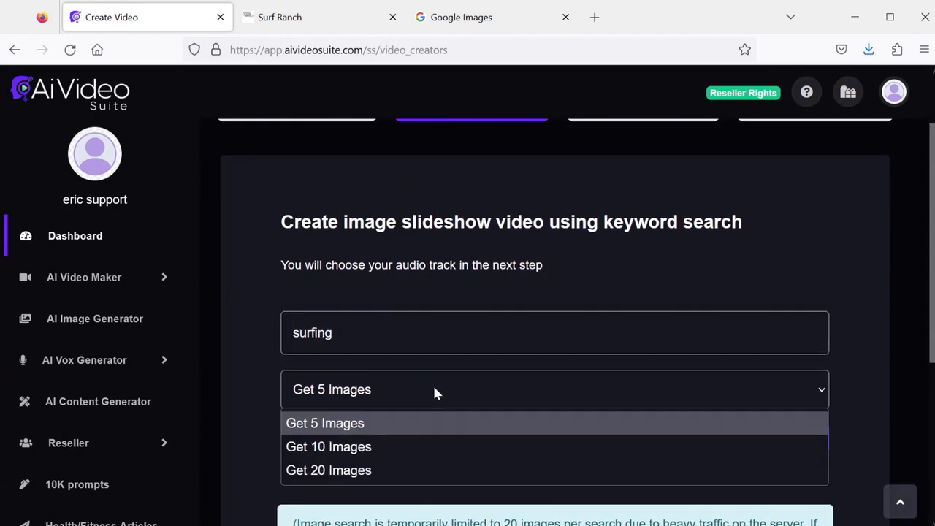
click(410, 446)
click(794, 438)
Step: Delete the woman-with-laptop, bikini surfer and glowing laptop pictures from the found images
scroll(794, 441, down, 6)
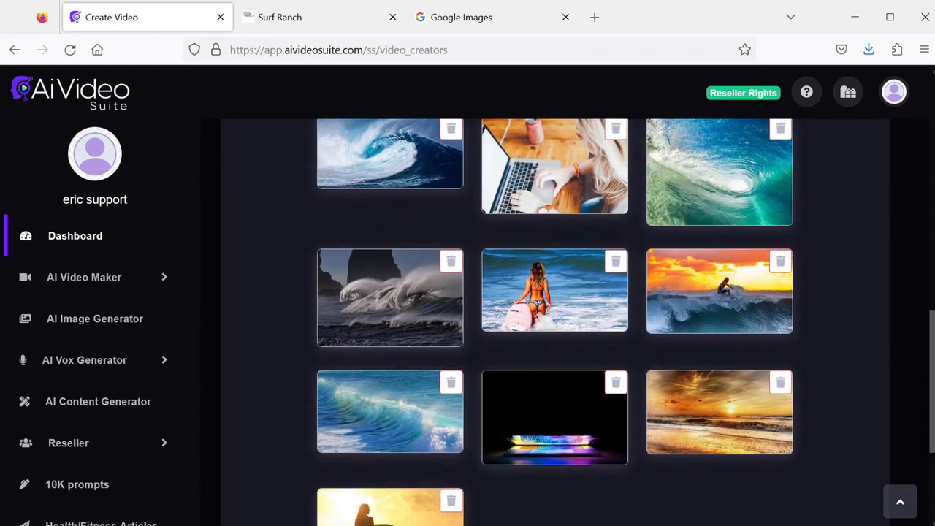
drag(930, 315, 926, 261)
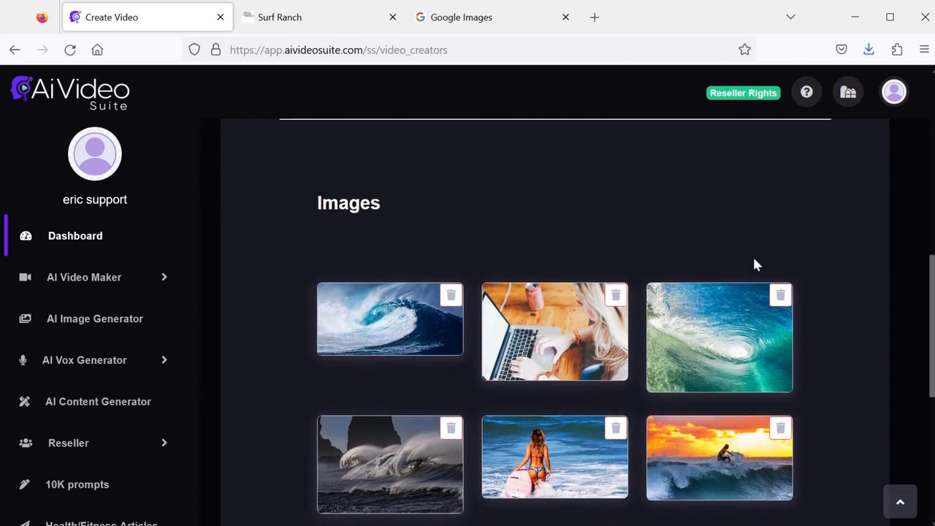
click(616, 297)
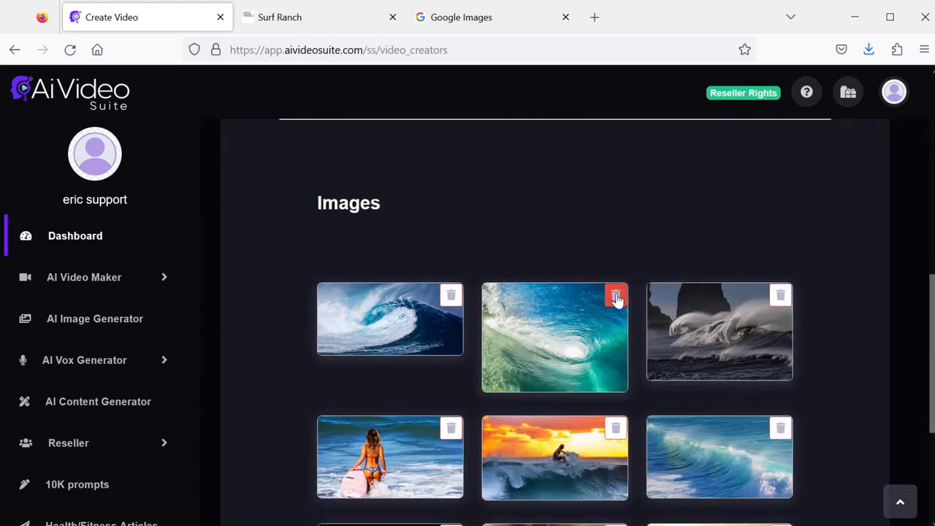
scroll(500, 333, down, 1)
click(451, 348)
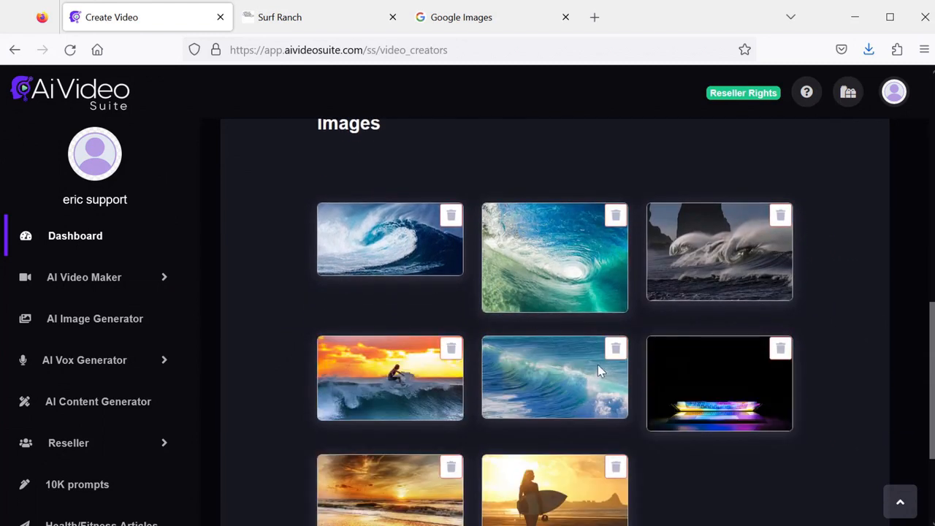
scroll(577, 377, down, 1)
click(780, 272)
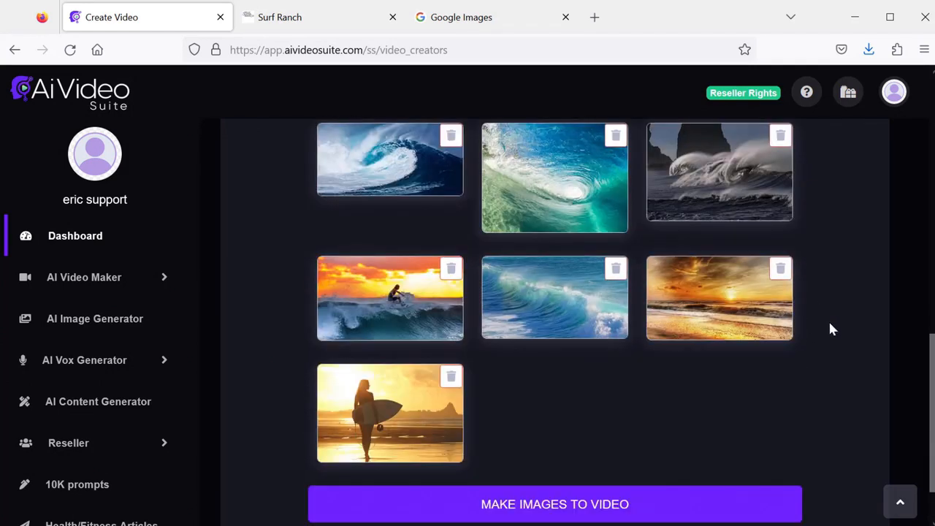
Step: Create a video from the remaining images titled "surf pics", in Full HD 1080p (1920 x 1080) with an image duration of 3
click(593, 505)
click(410, 168)
text(surf pics)
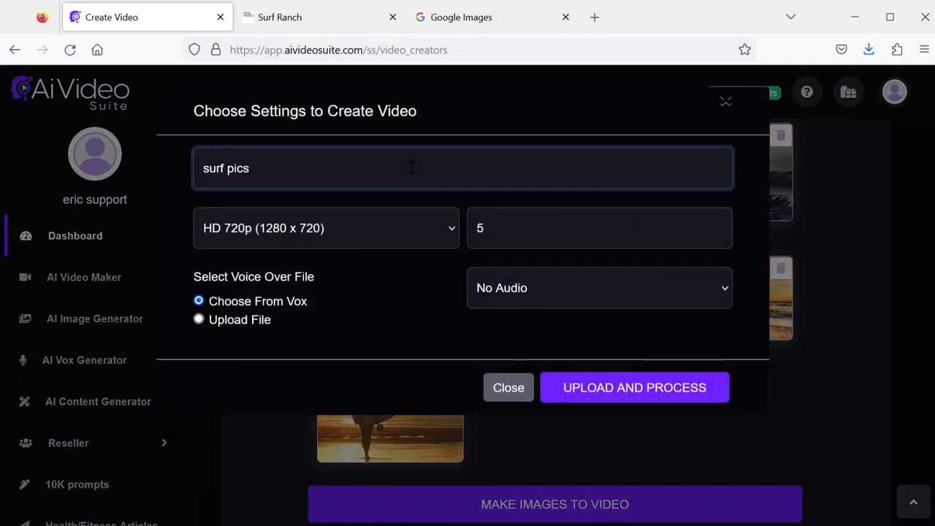
click(384, 214)
click(352, 284)
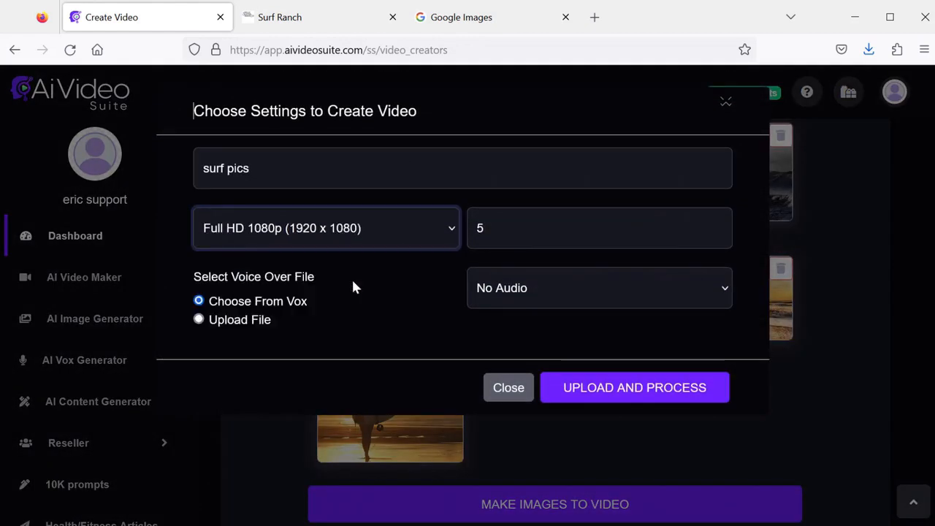
double_click(468, 224)
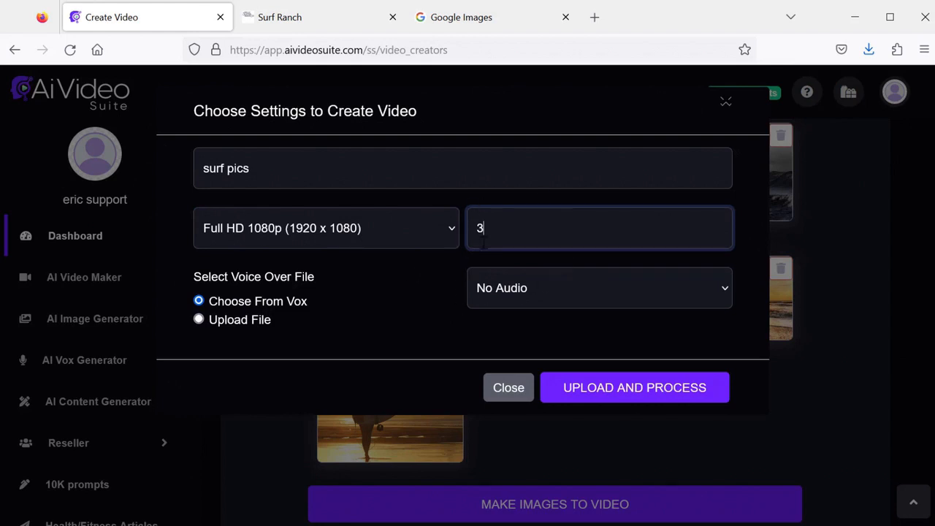
click(623, 393)
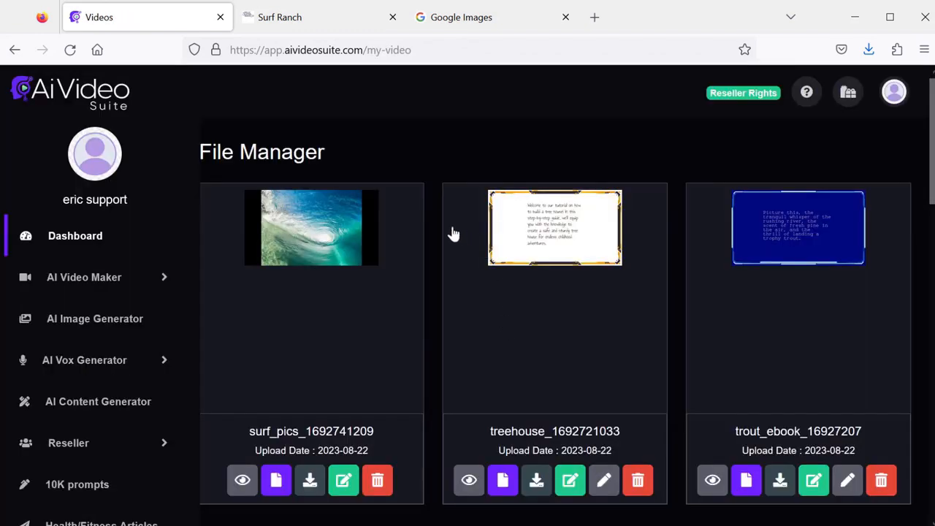
Step: Preview the surf pics slideshow video in the file manager and close the player
click(242, 478)
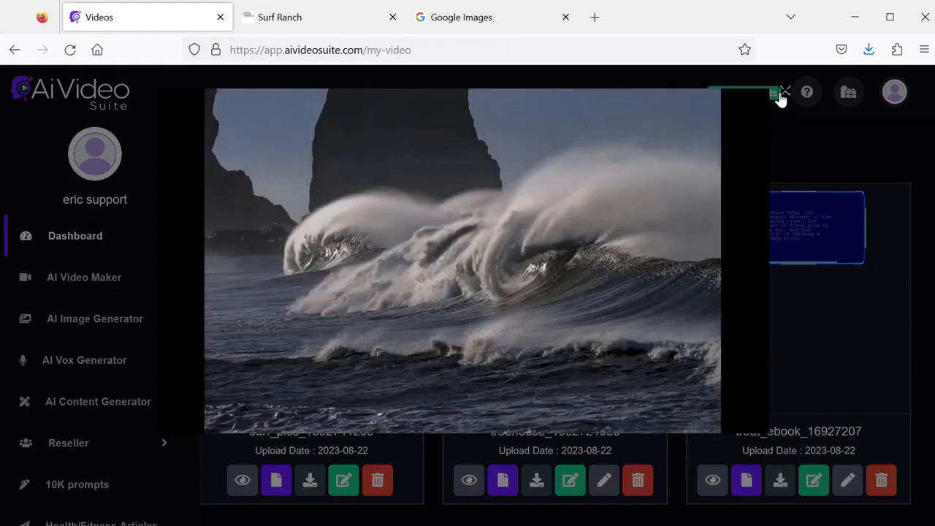
click(784, 93)
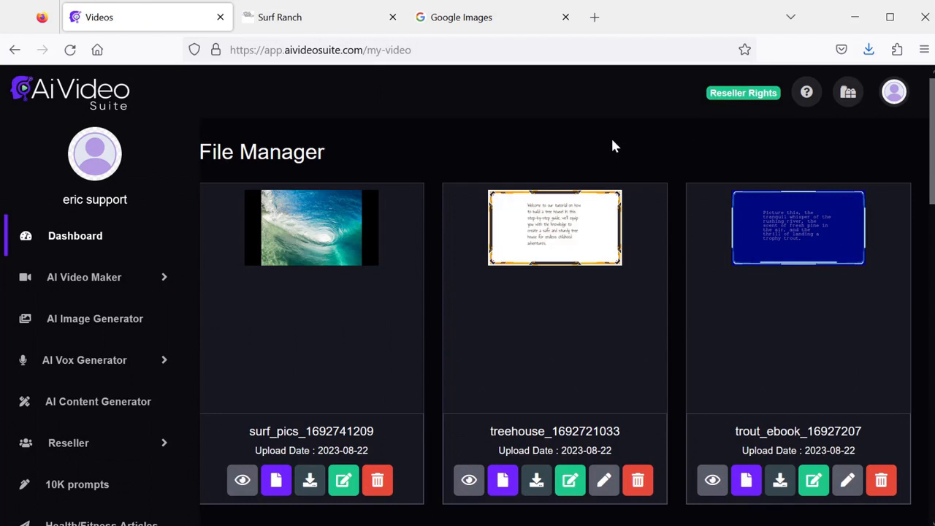
Step: Return to the AI Whiteboard Video creator to view its content, search, import and upload modes
click(166, 278)
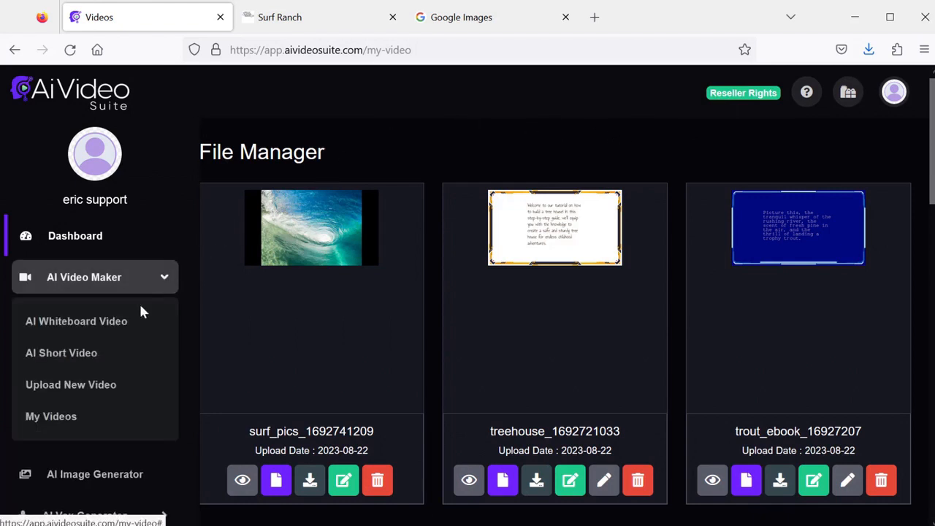
click(135, 328)
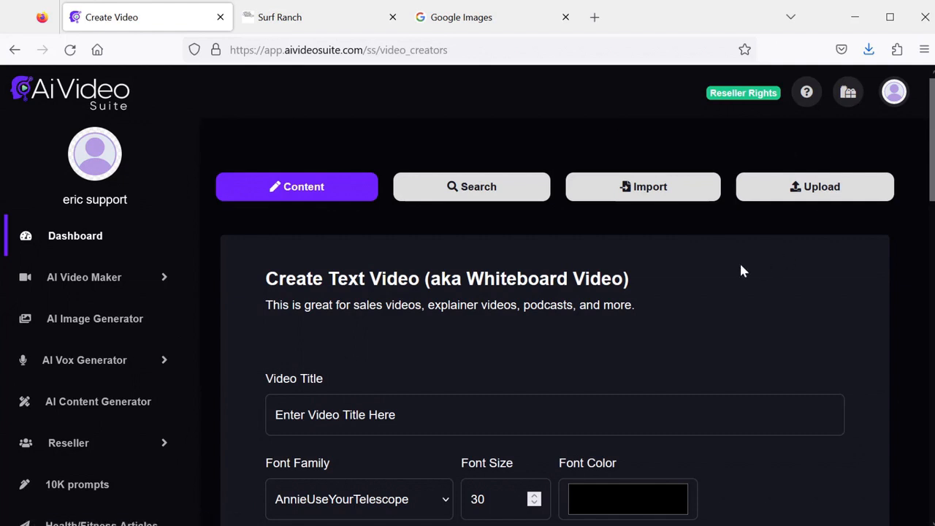
Step: Start a new AI vox in English (US) and title it "trout vox"
scroll(150, 318, down, 2)
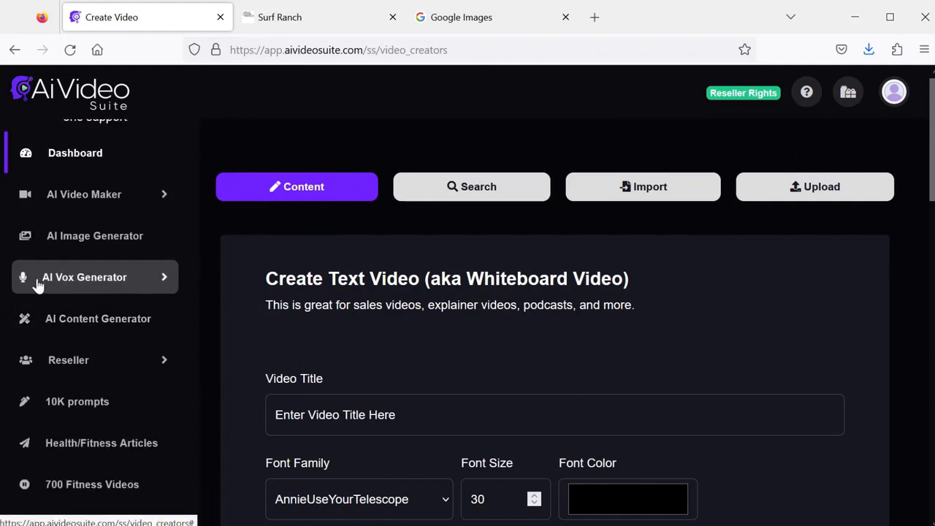
click(100, 283)
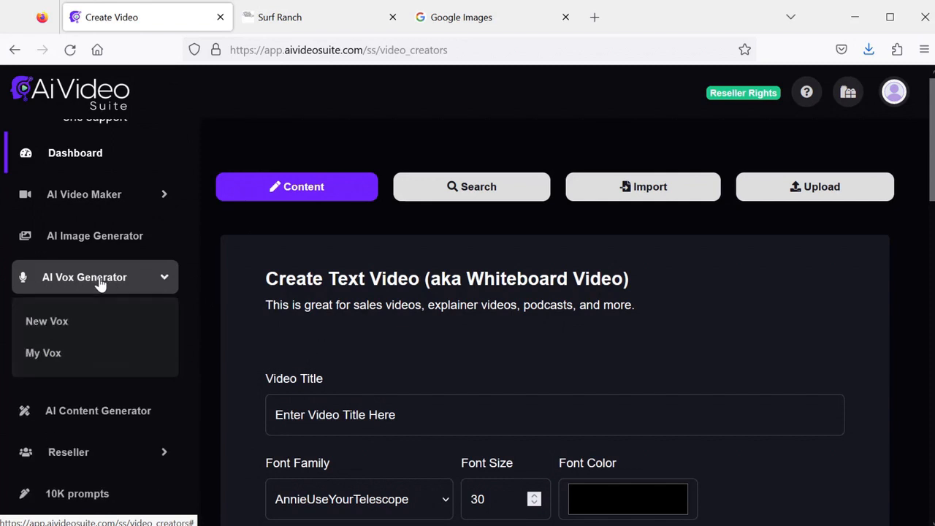
click(58, 324)
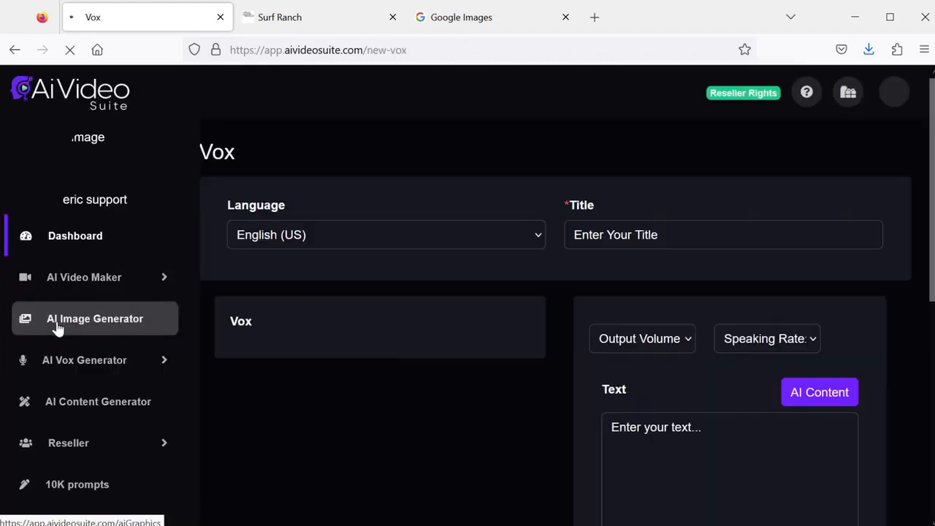
click(722, 235)
text(trout vox)
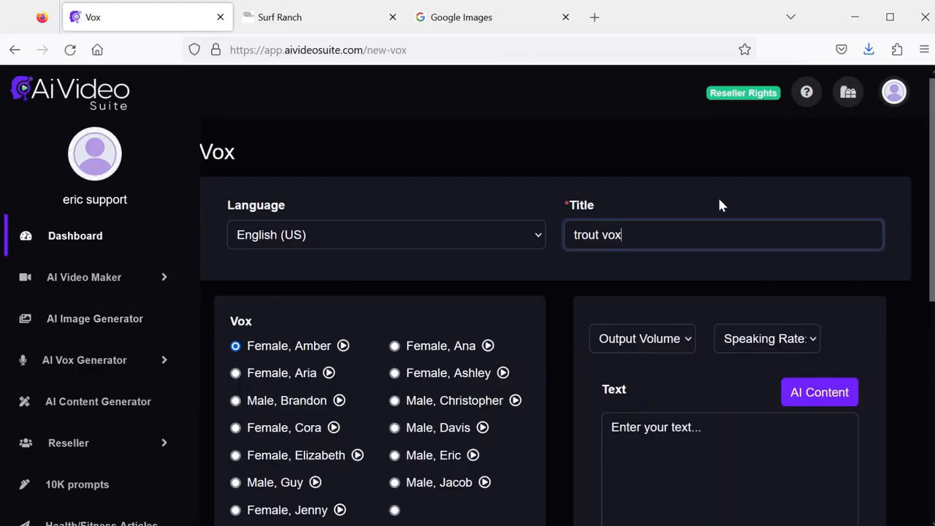
Step: Generate AI content from the prompt "Write a 100 word video script about trout fishing" and insert it as the vox text
scroll(686, 226, down, 2)
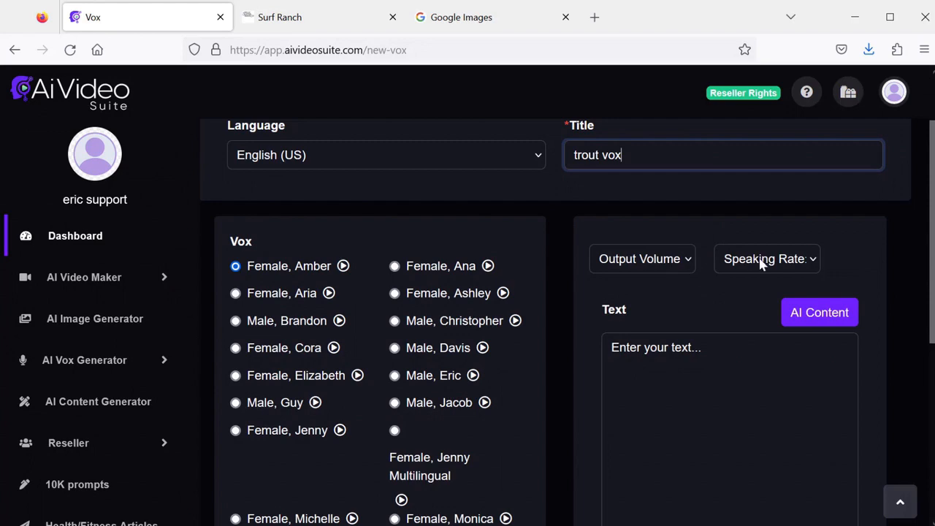
scroll(723, 384, down, 2)
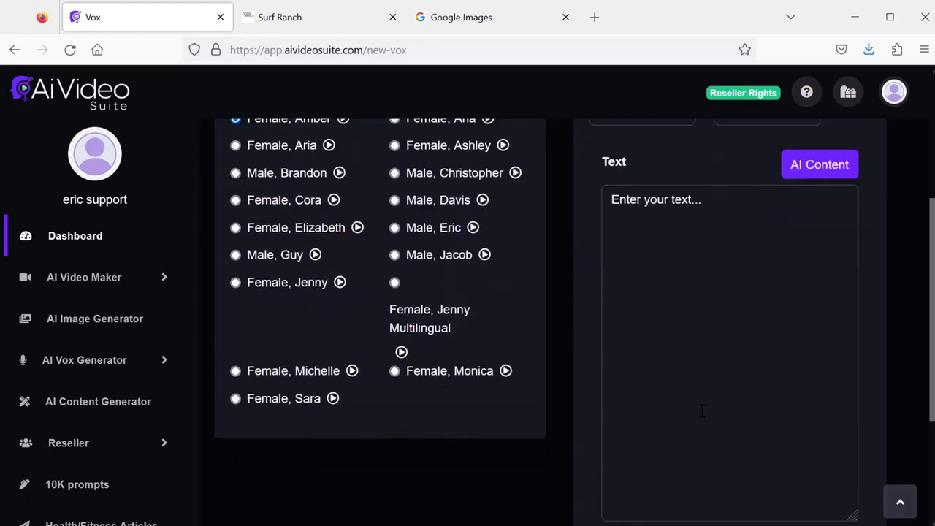
scroll(722, 380, up, 2)
click(807, 310)
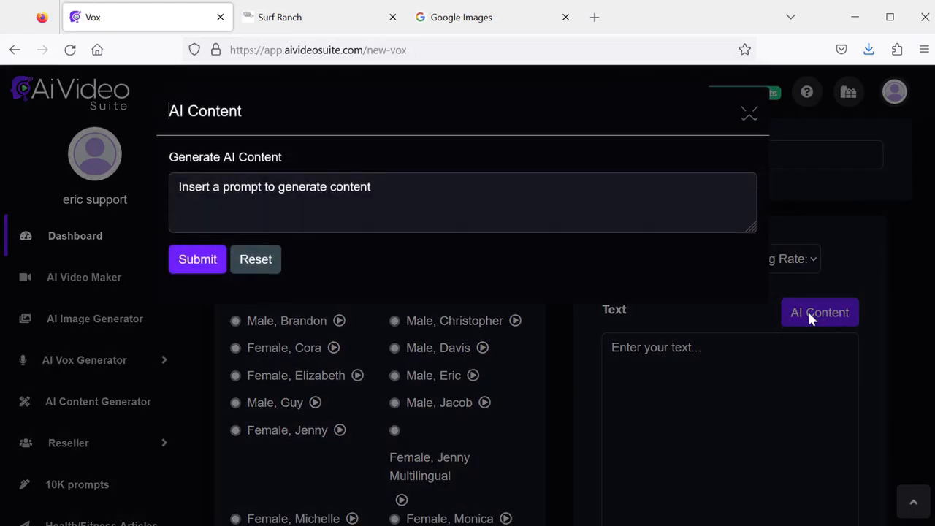
click(511, 192)
text(Write a 100 word video script about trout fishing)
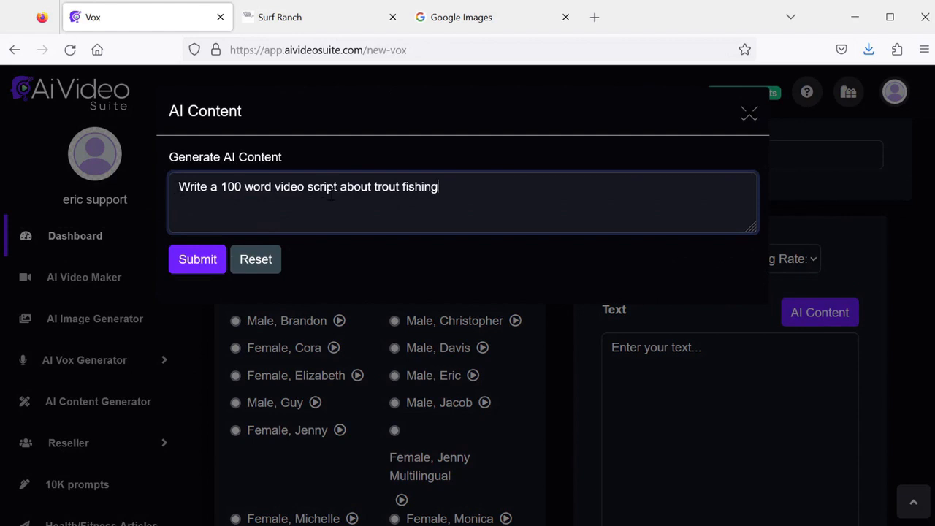
click(200, 261)
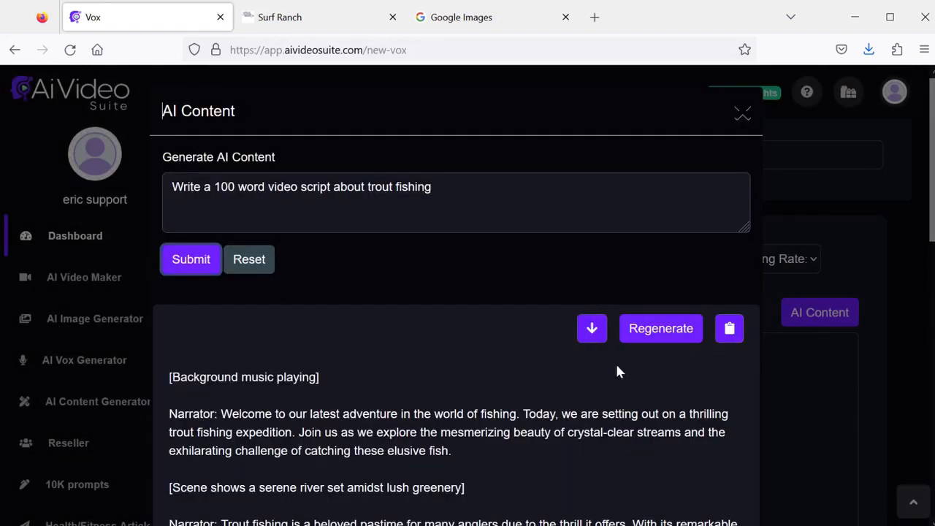
click(595, 331)
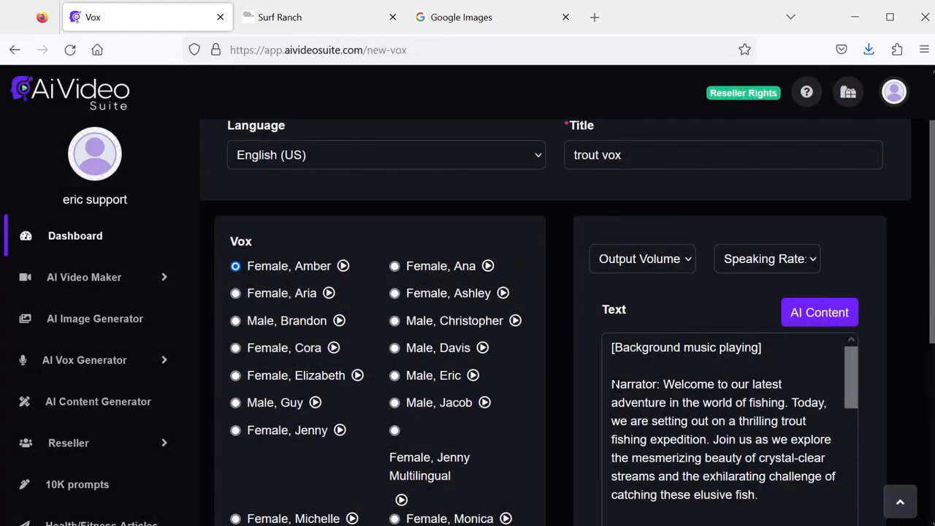
Step: Delete the background music cue, the serene river scene direction and the first two Narrator labels from the trout script
drag(662, 383, 612, 340)
key(BackSpace)
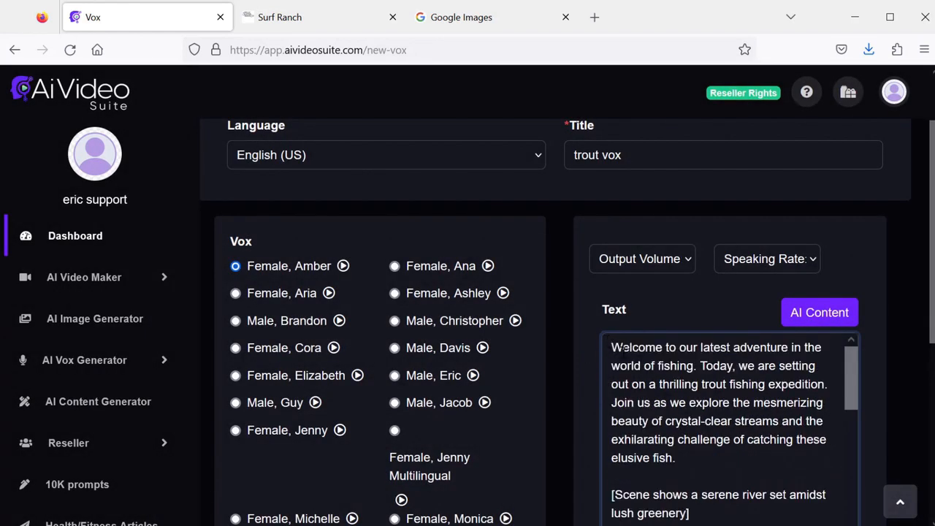
scroll(679, 402, down, 3)
scroll(683, 409, up, 2)
triple_click(667, 430)
key(BackSpace)
key(BackSpace)
key(BackSpace)
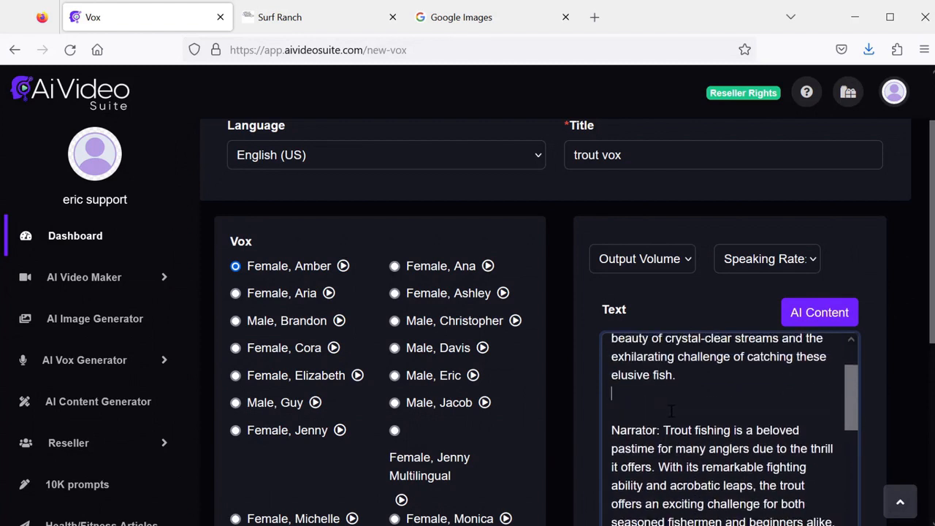
drag(661, 411, 611, 412)
key(BackSpace)
Step: Remove the fishing rod, line casting and other remaining scene directions and Narrator labels from the rest of the trout script
scroll(697, 412, down, 3)
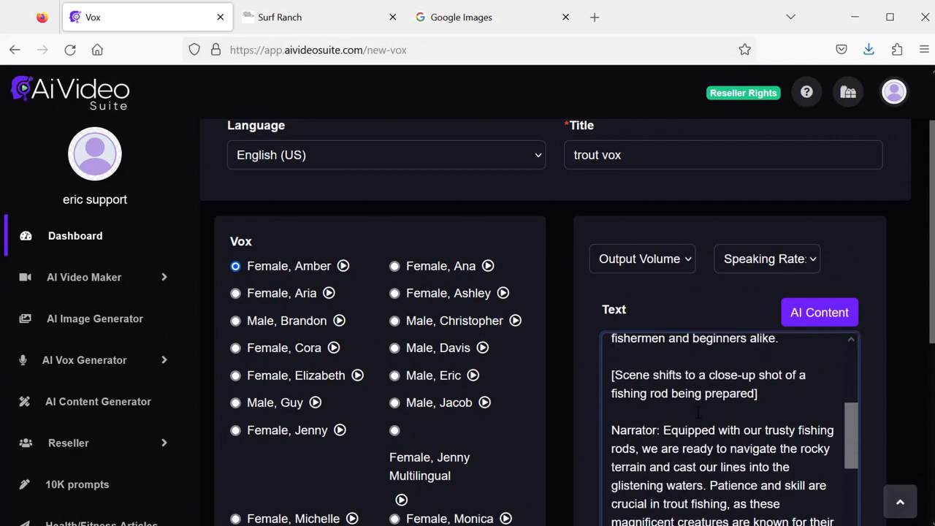
drag(767, 395, 609, 378)
key(BackSpace)
key(BackSpace)
scroll(703, 461, down, 2)
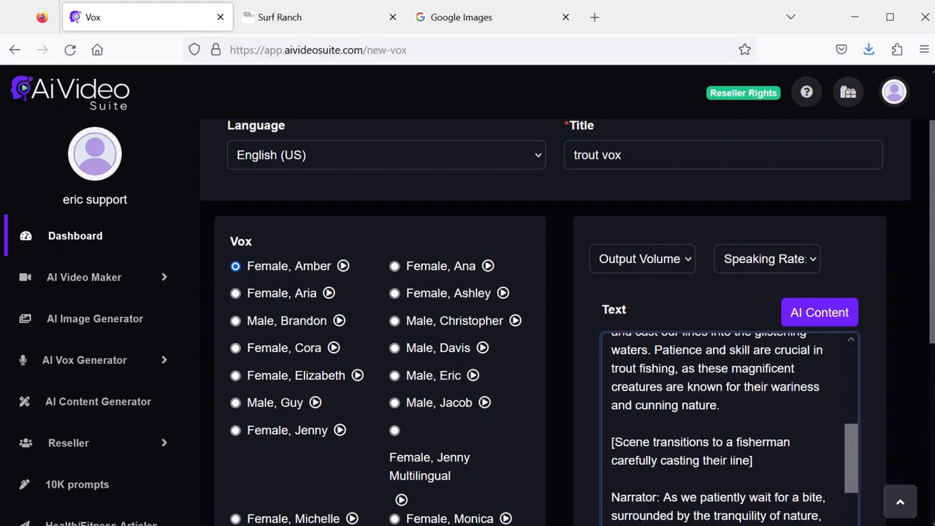
triple_click(721, 460)
key(BackSpace)
key(BackSpace)
key(BackSpace)
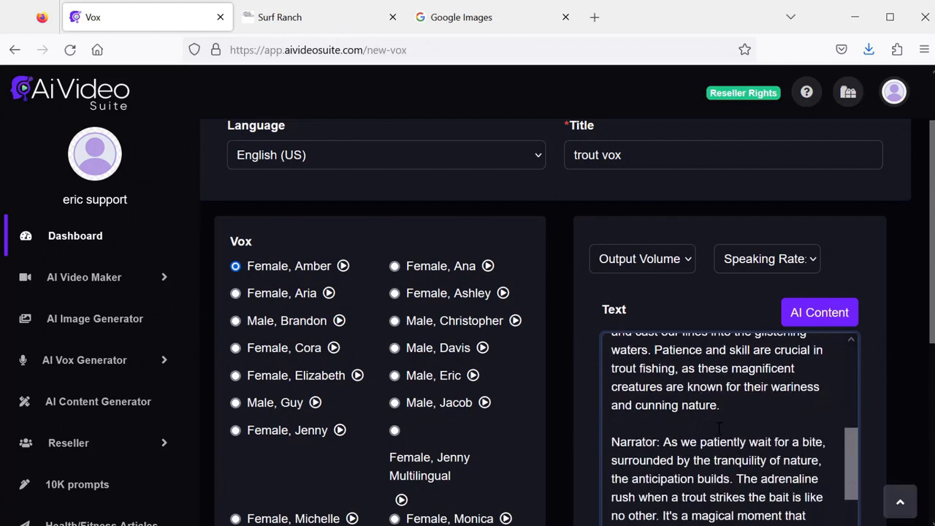
drag(663, 442, 606, 442)
key(BackSpace)
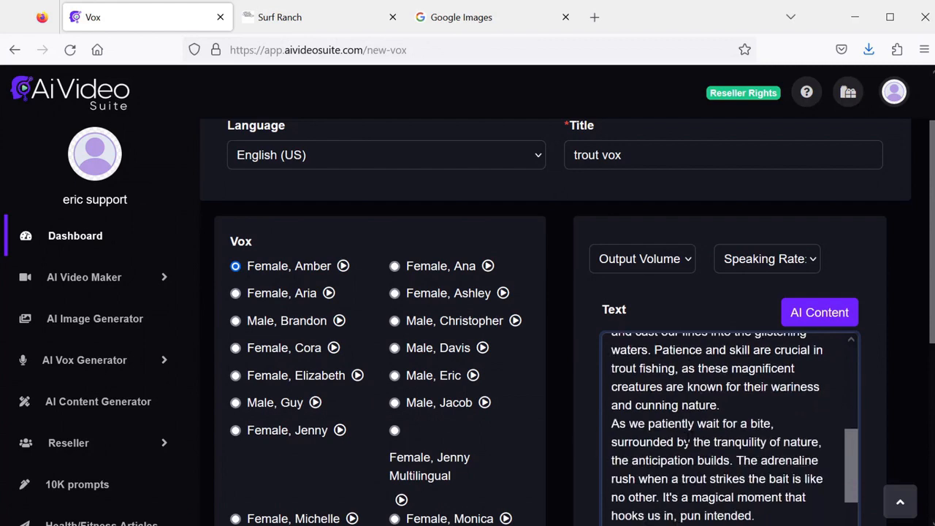
scroll(667, 385, down, 5)
scroll(671, 402, down, 2)
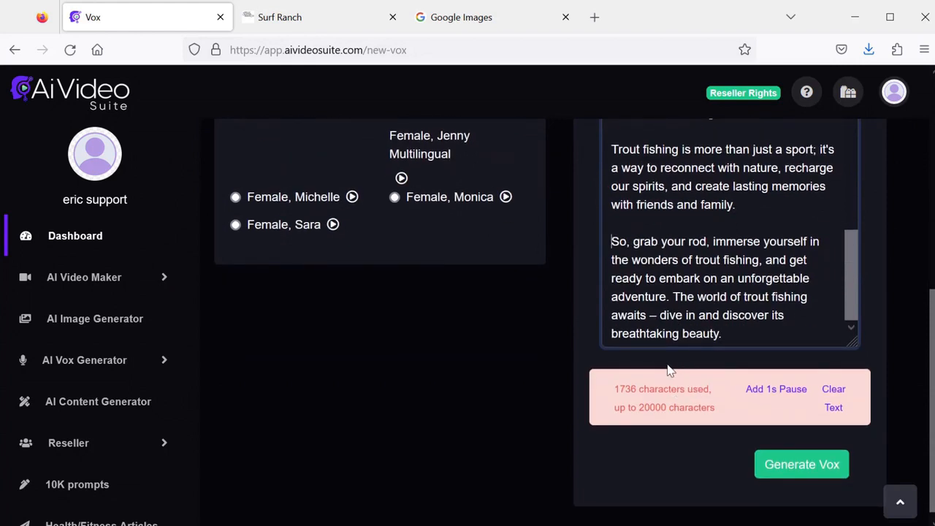
Step: Generate the trout vox with the Female, Amber voice, play the resulting audio file and close the player
scroll(642, 368, up, 3)
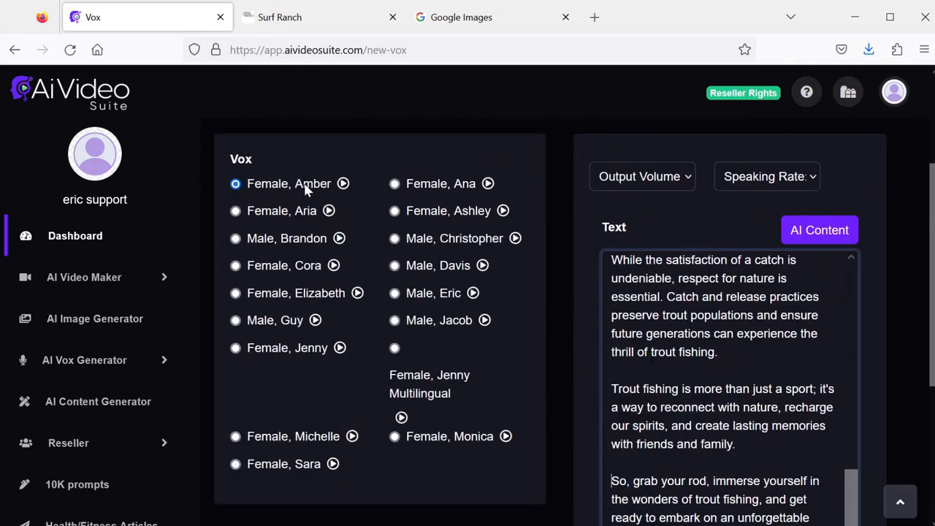
scroll(731, 365, down, 3)
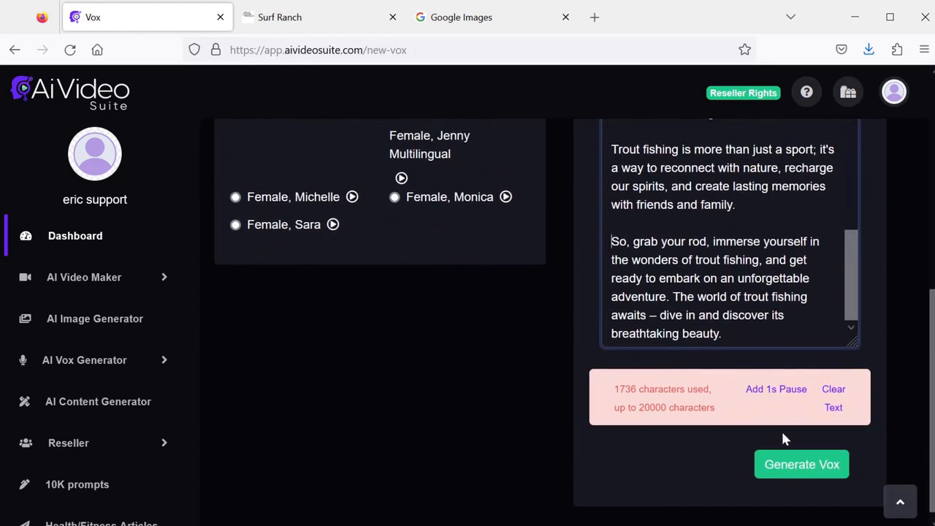
click(799, 467)
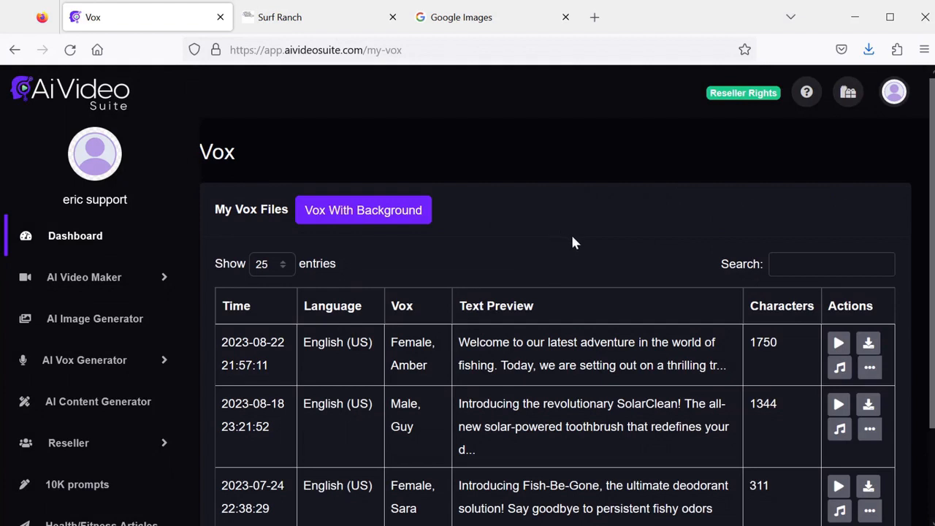
click(839, 344)
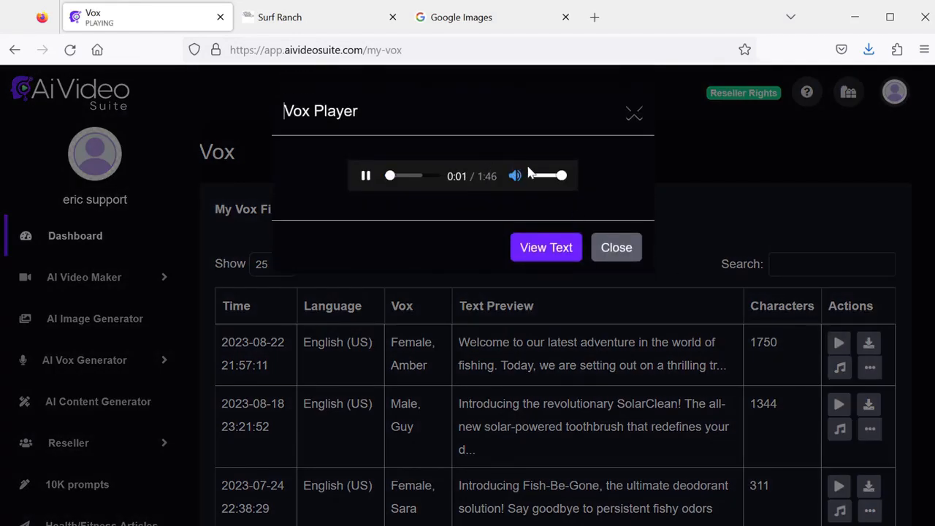
click(616, 249)
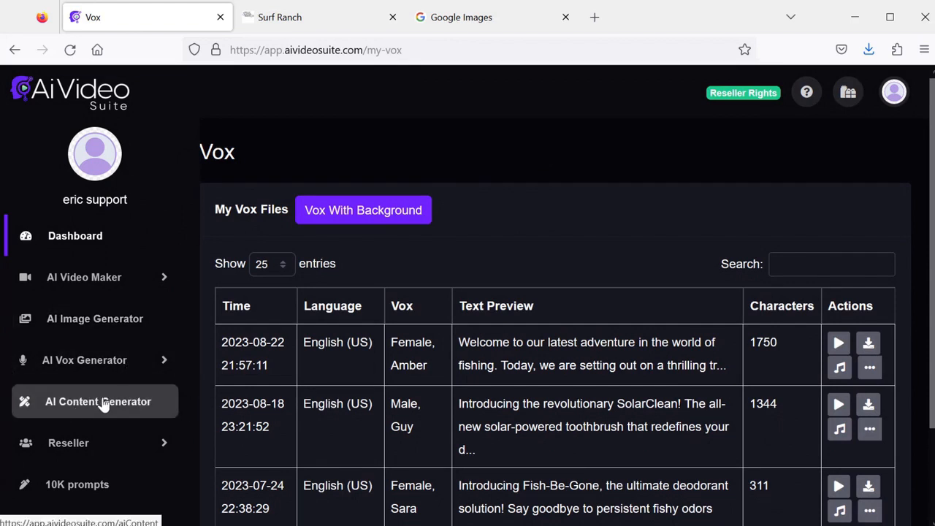
Step: Open the AI Content Generator and choose the best prompt "Video Script Product Promo 100 Words"
click(103, 403)
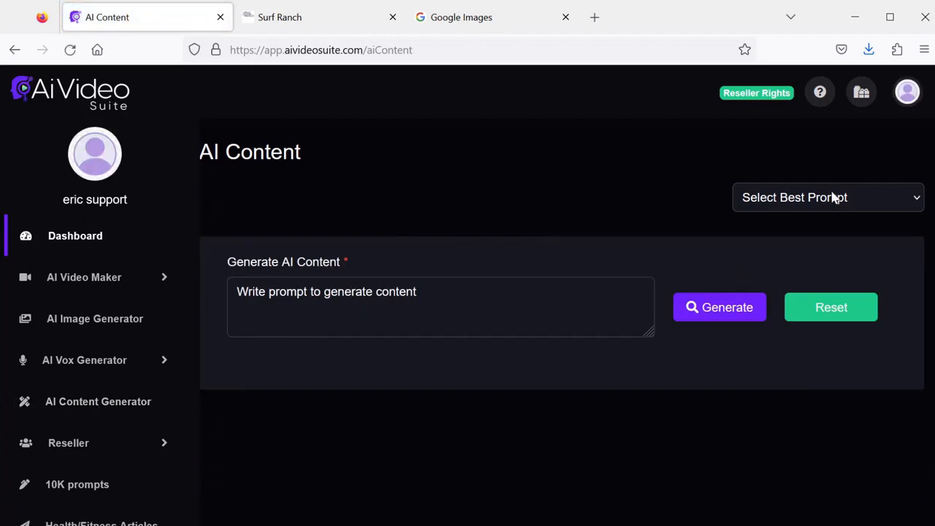
click(832, 197)
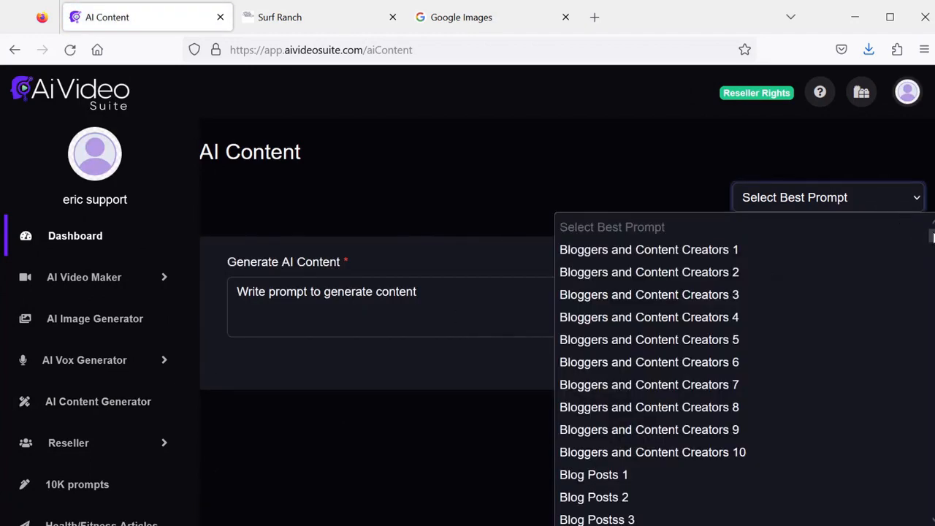
drag(930, 236, 920, 363)
scroll(920, 363, up, 20)
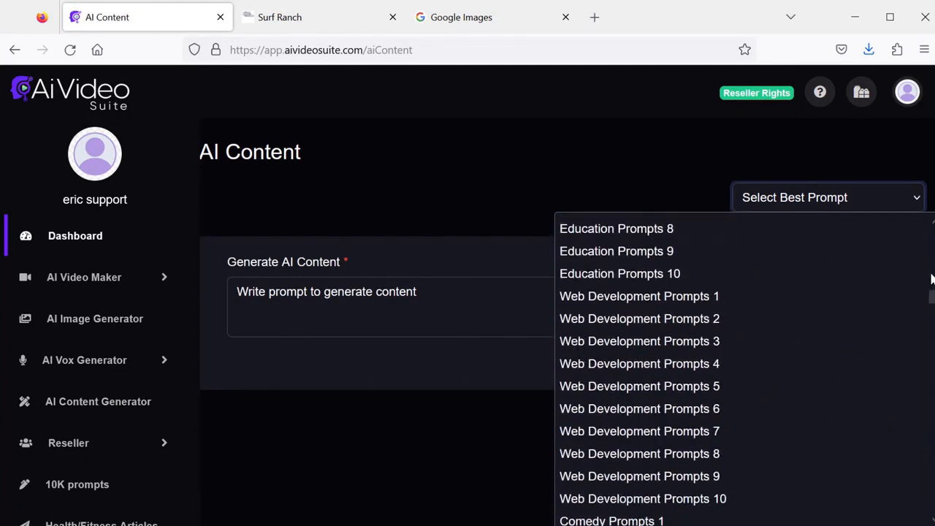
drag(933, 270, 913, 507)
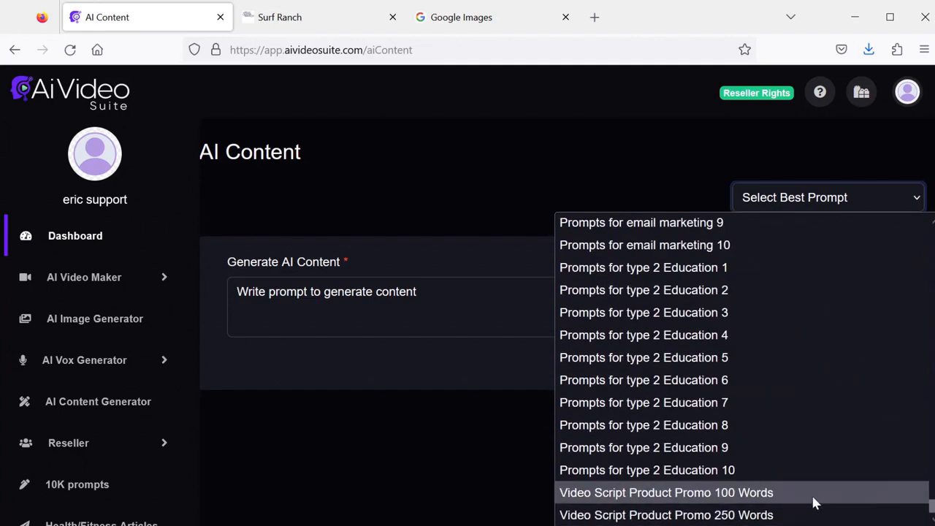
click(762, 494)
Step: Replace the product placeholder in the prompt with "The Ultimate Chocolate Cookbook" and generate the promo script
drag(342, 310, 219, 305)
text(The Ultimate Chocolate Cookbook)
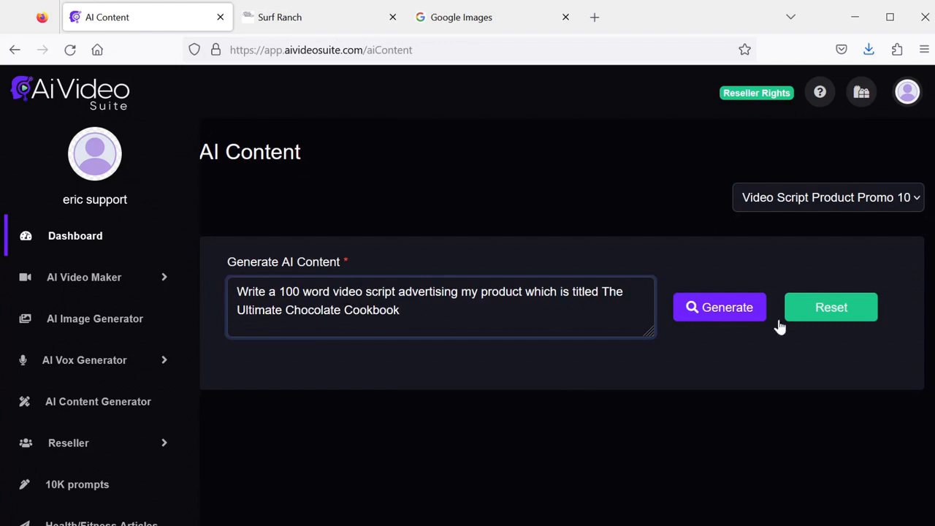
click(702, 310)
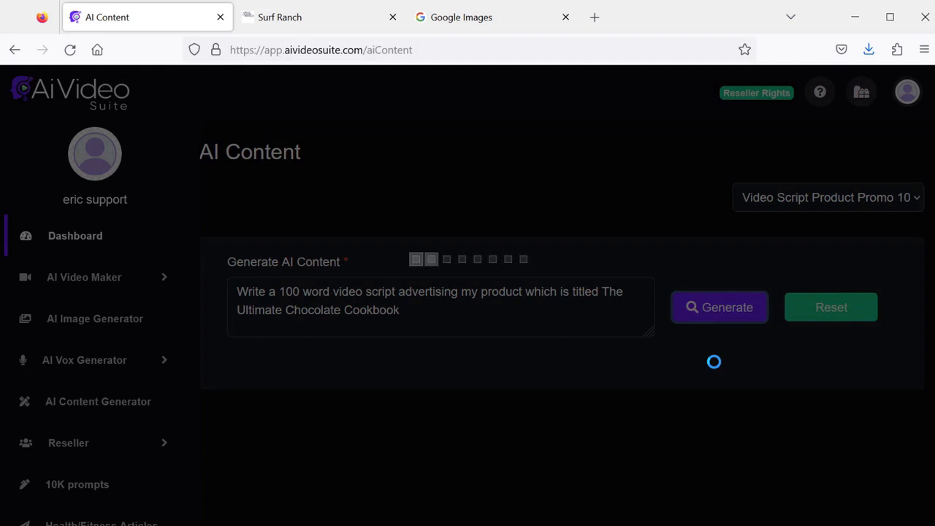
Step: Copy the generated cookbook promo script and paste it as the text of a new vox
scroll(714, 383, down, 1)
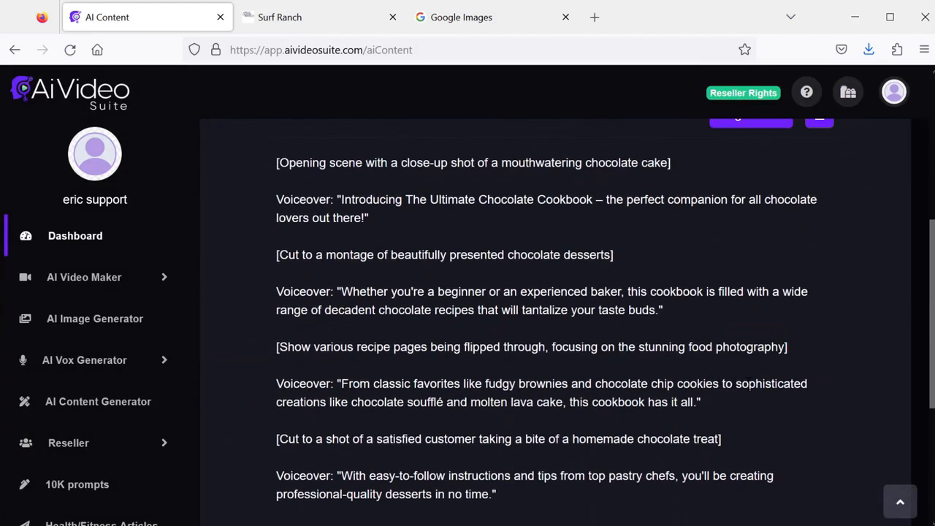
scroll(747, 383, up, 1)
click(819, 196)
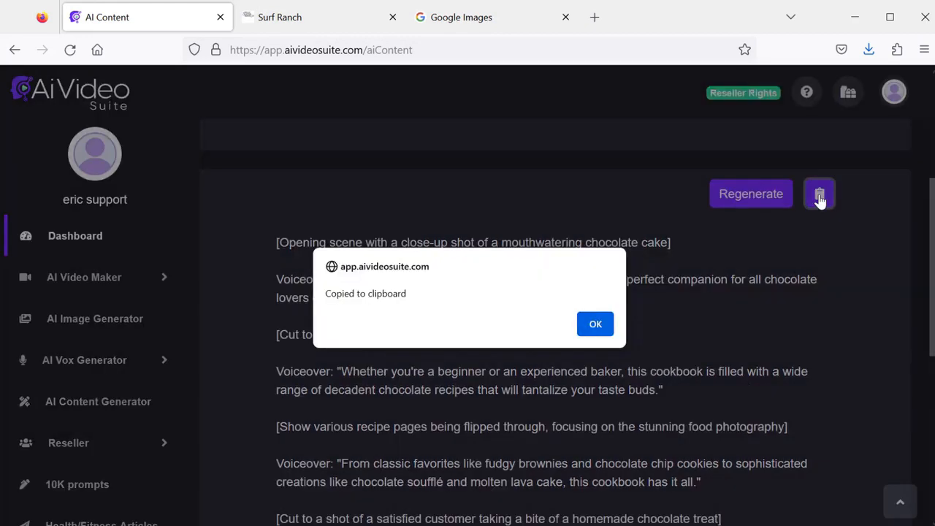
click(605, 326)
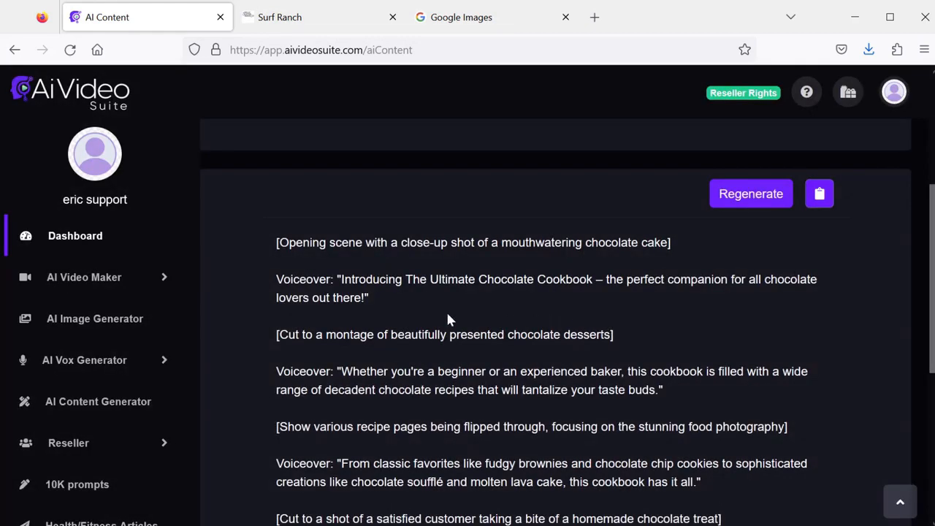
click(171, 358)
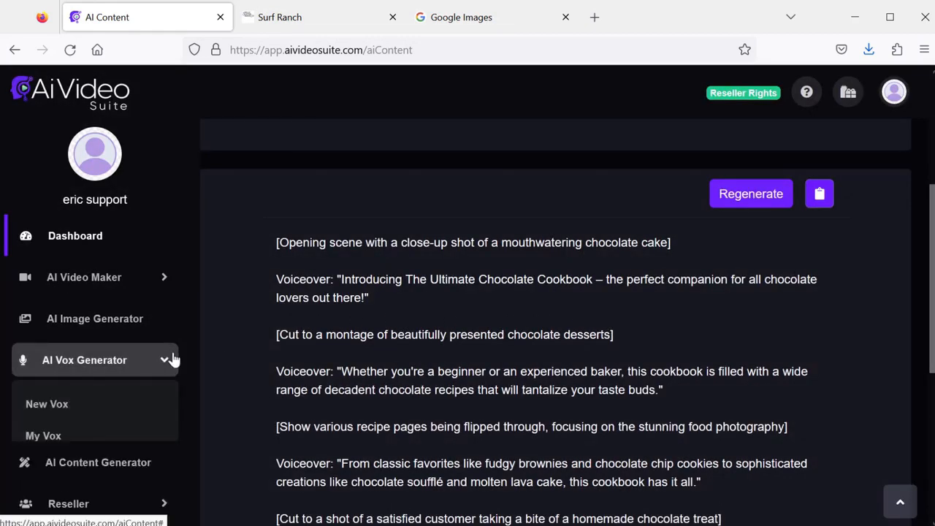
click(87, 406)
scroll(530, 341, down, 3)
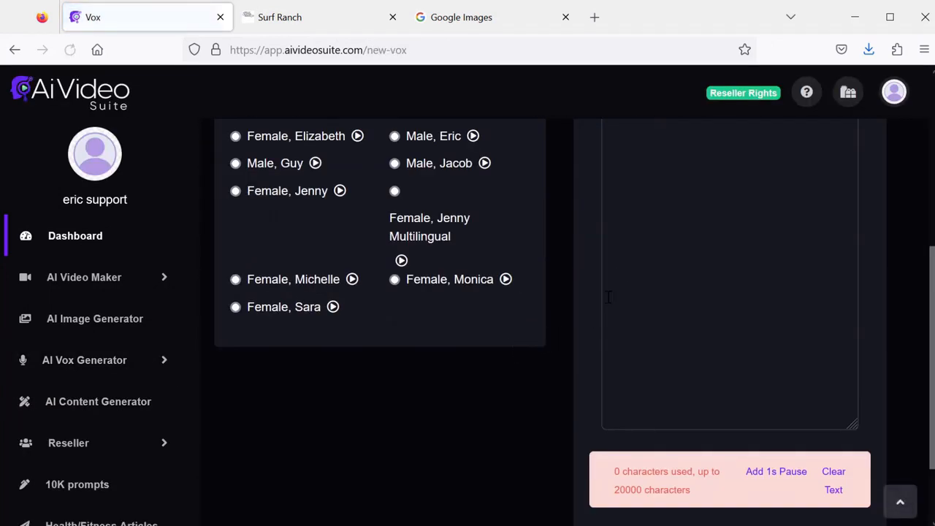
scroll(631, 304, up, 2)
click(641, 300)
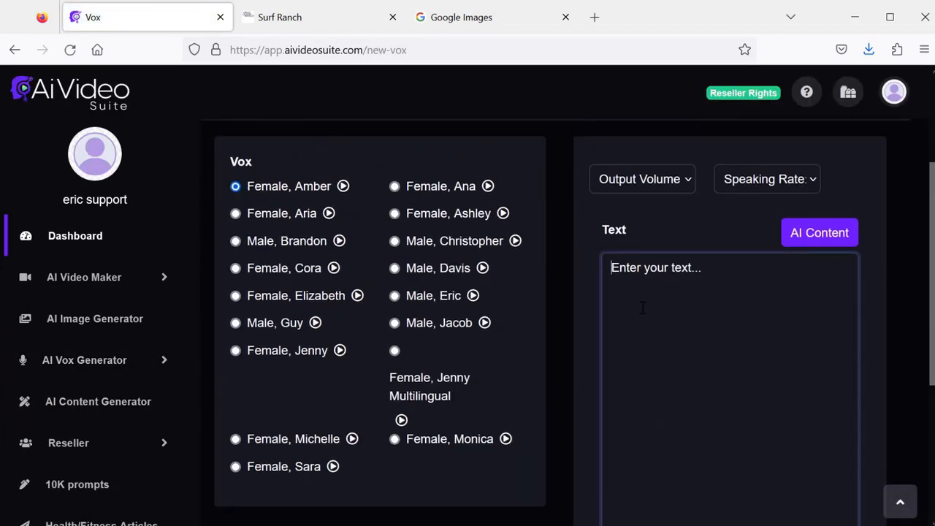
key(ctrl+v)
Step: Delete the bracketed scene directions and "Voiceover:" labels from the pasted cookbook script, leaving only the spoken lines
scroll(672, 330, up, 5)
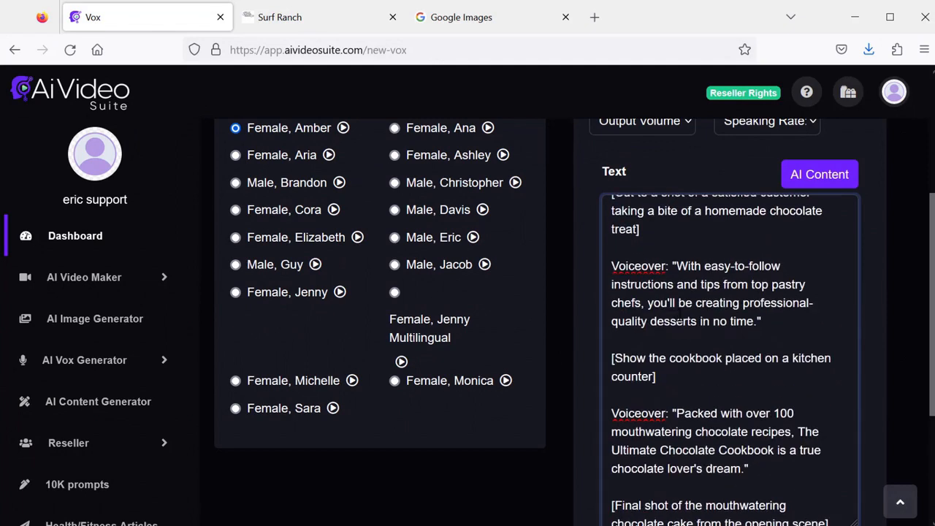
scroll(677, 315, up, 6)
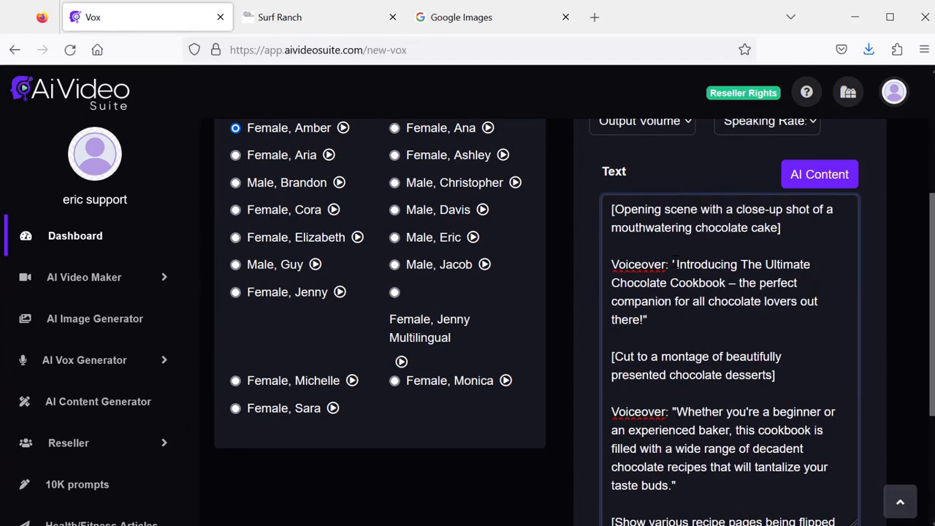
drag(673, 264, 601, 212)
key(BackSpace)
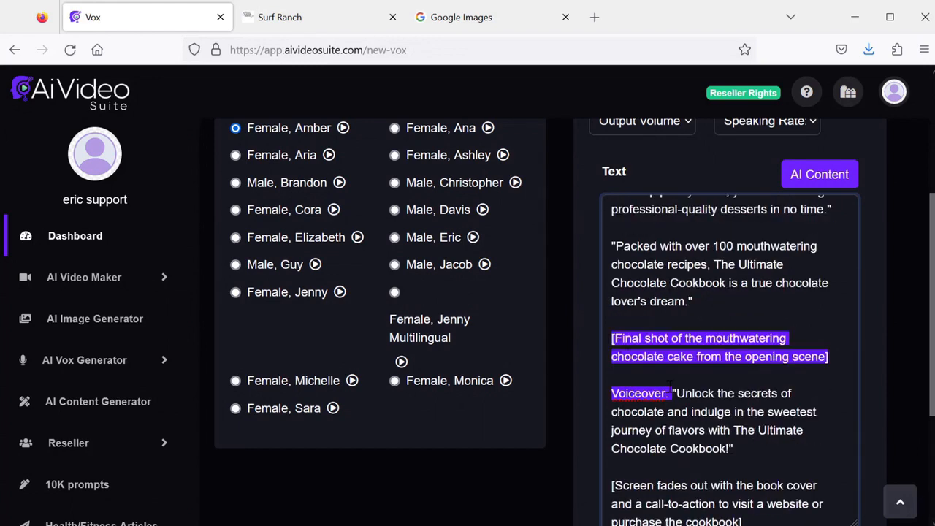
key(BackSpace)
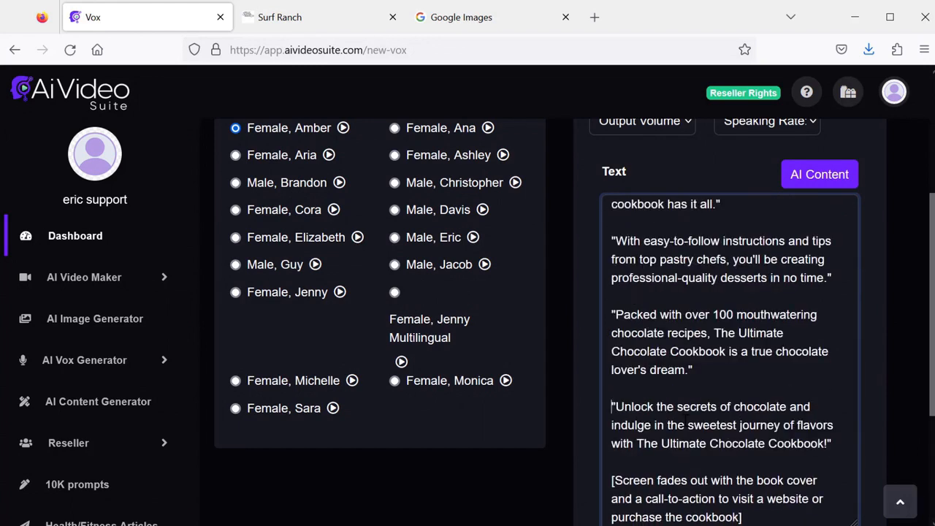
scroll(697, 427, down, 2)
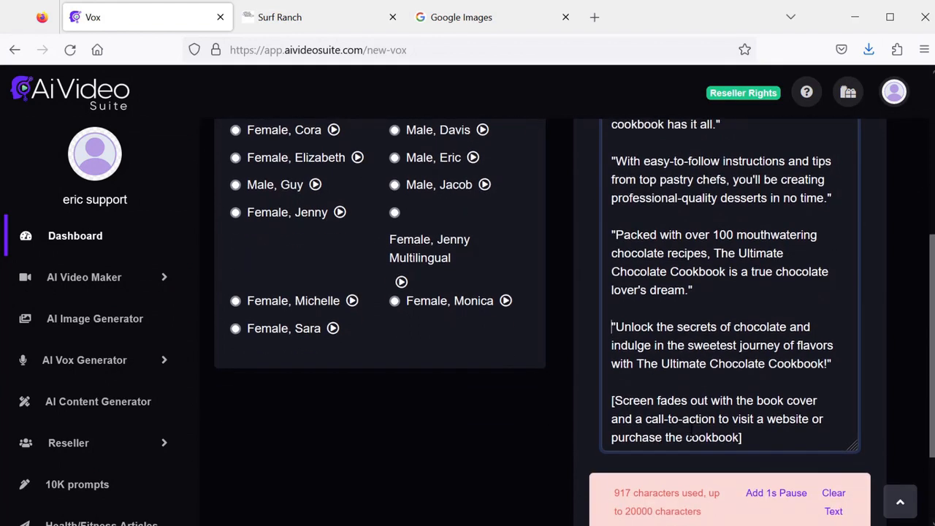
drag(768, 442, 610, 400)
key(BackSpace)
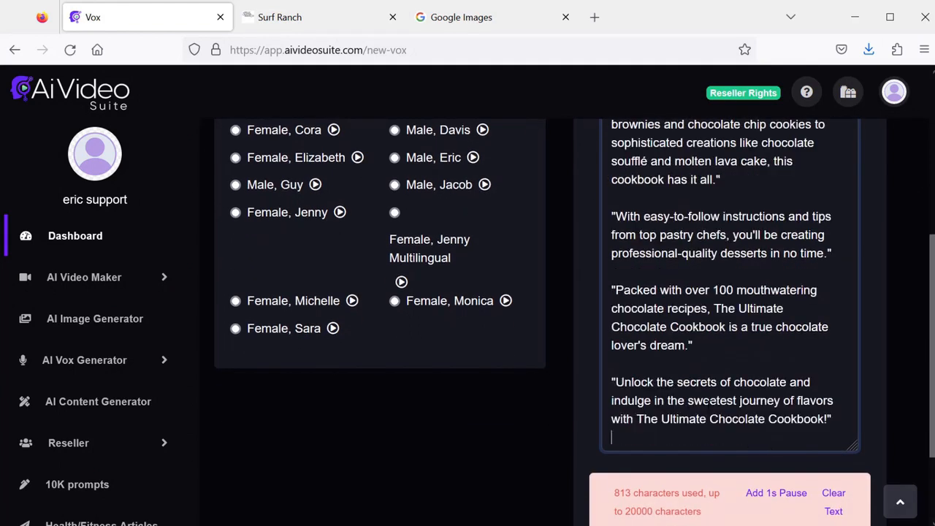
Step: Generate the cookbook vox with the Female, Aria voice, play the resulting audio file and close the player
scroll(535, 381, up, 5)
drag(654, 234, 553, 230)
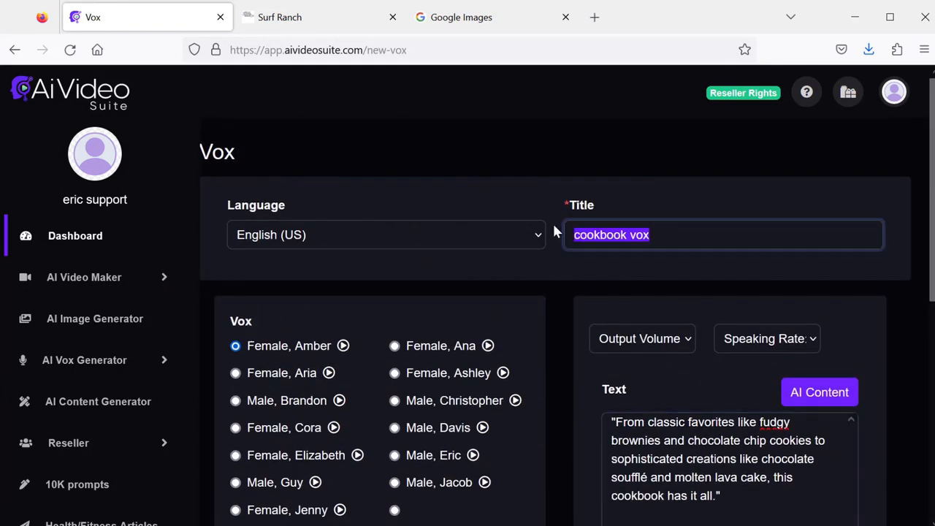
click(584, 235)
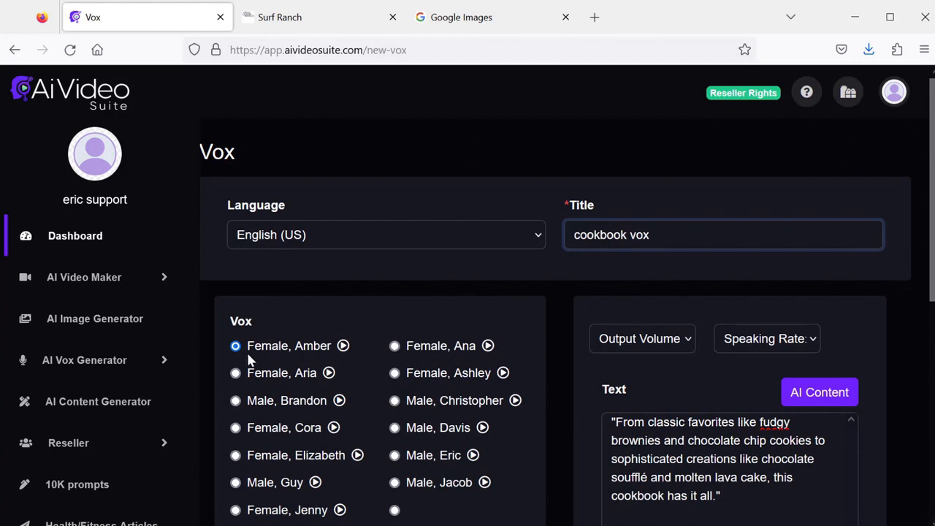
click(235, 373)
scroll(489, 332, down, 2)
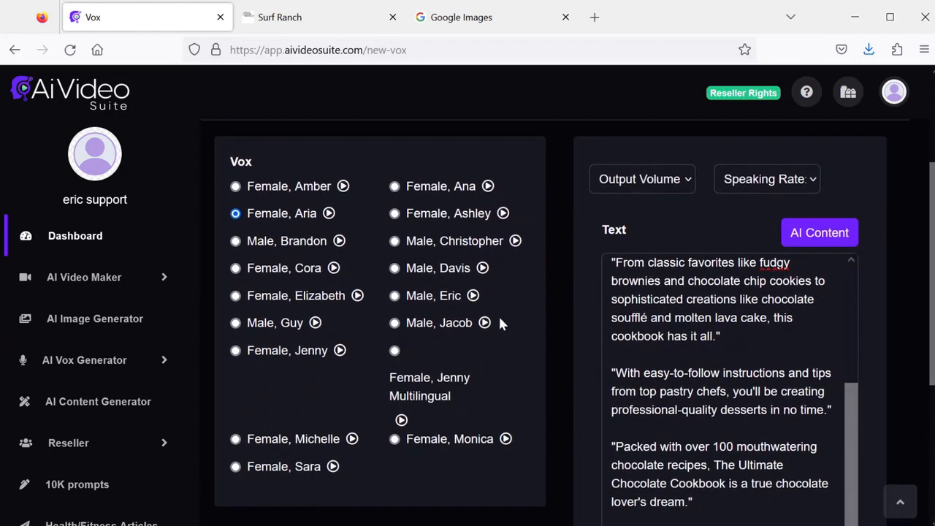
scroll(538, 310, down, 2)
scroll(544, 328, down, 2)
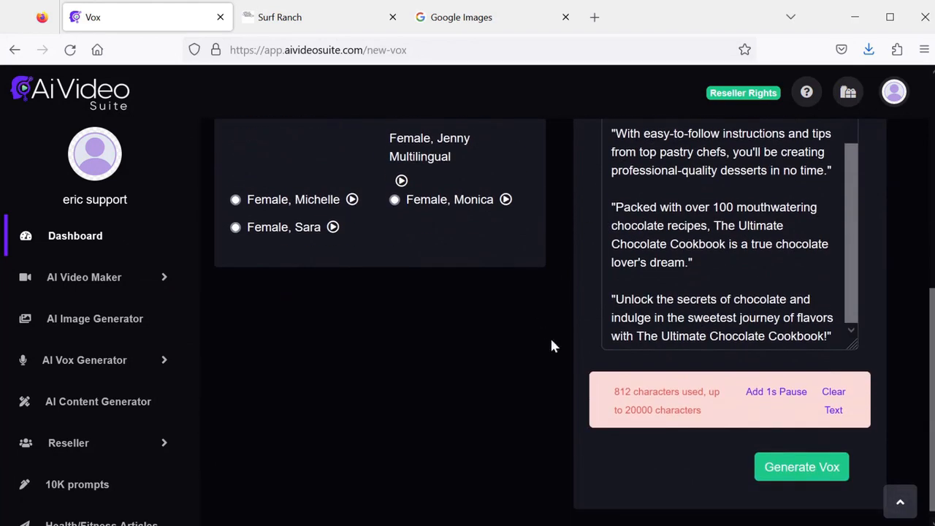
click(799, 467)
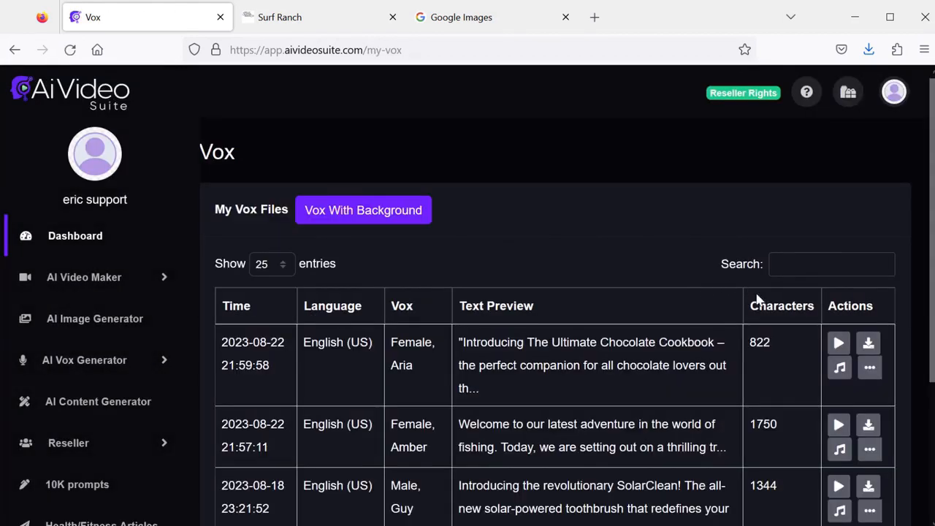
click(838, 343)
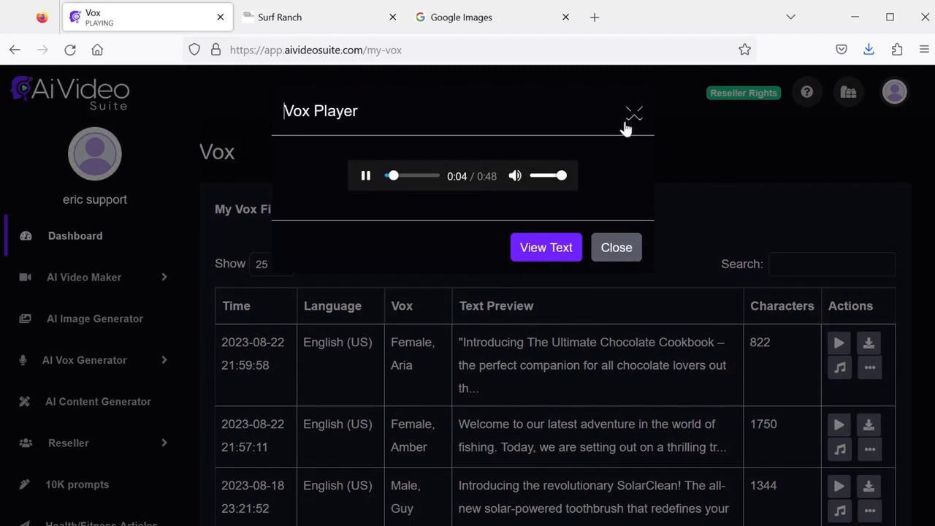
click(618, 249)
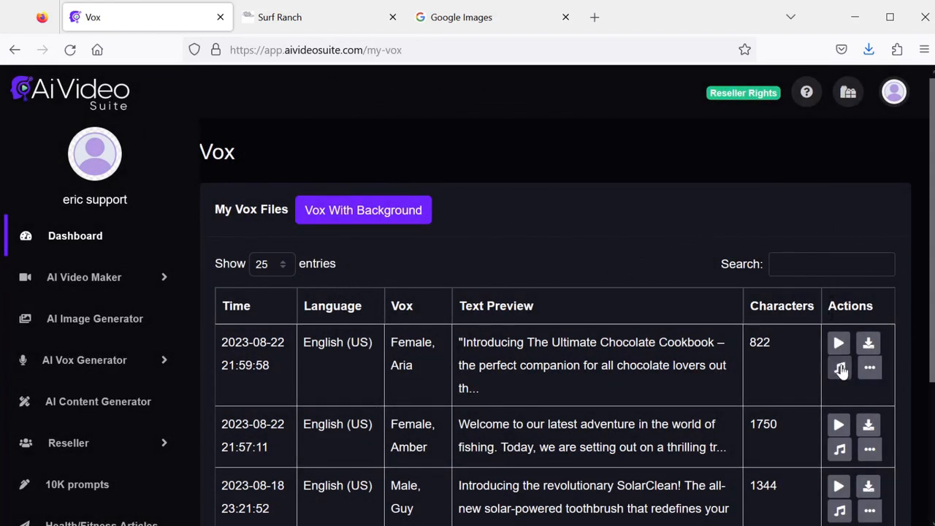
Step: Open the video creator's form for making an image slideshow video from image URLs
click(839, 370)
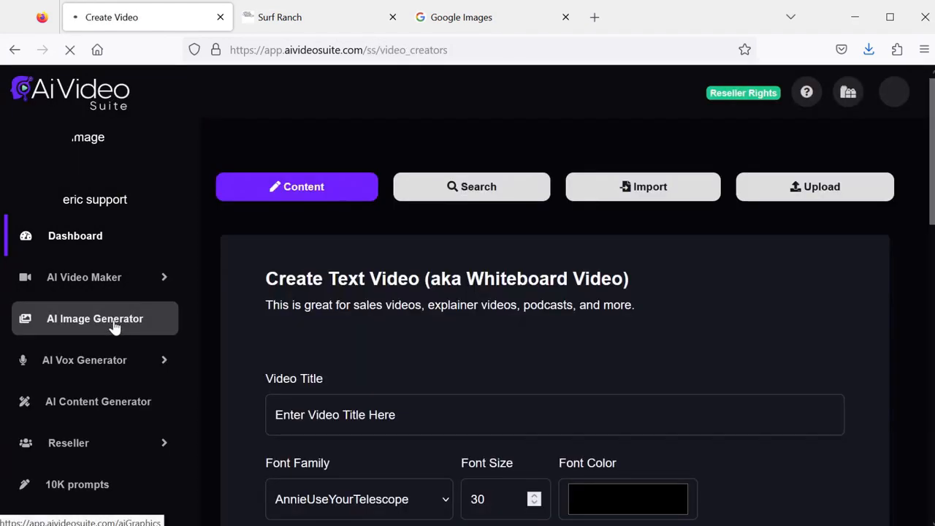
click(650, 188)
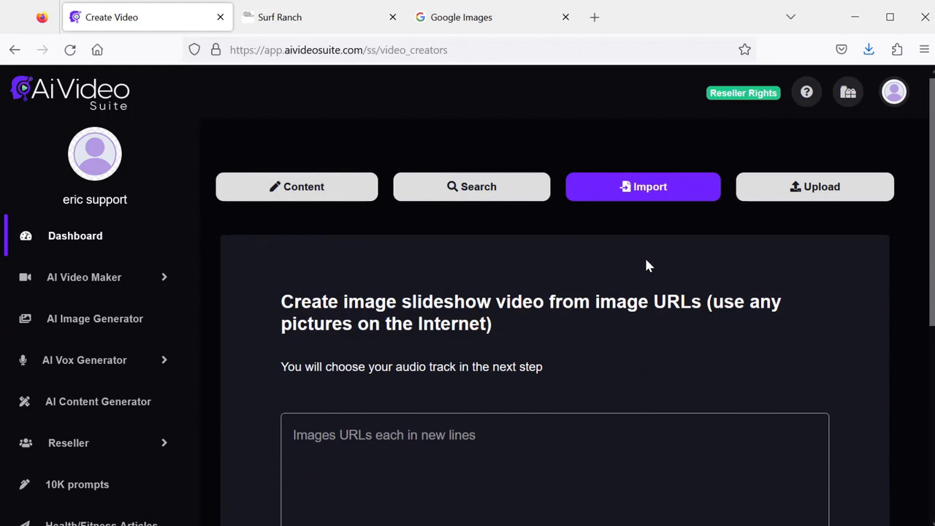
scroll(646, 263, down, 3)
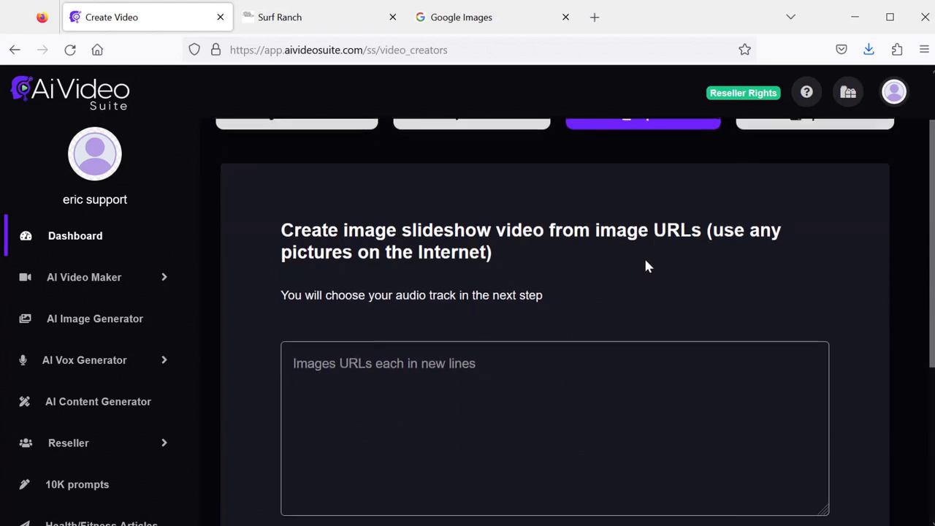
Step: Switch to Google Images, search for "trout fishing" and filter the usage rights to Creative Commons licenses
click(502, 21)
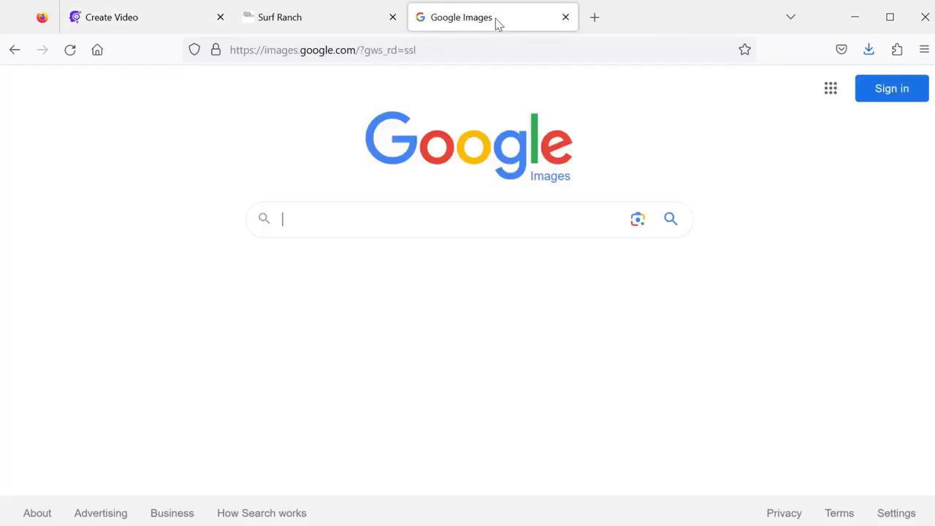
text(trout fishing)
key(Return)
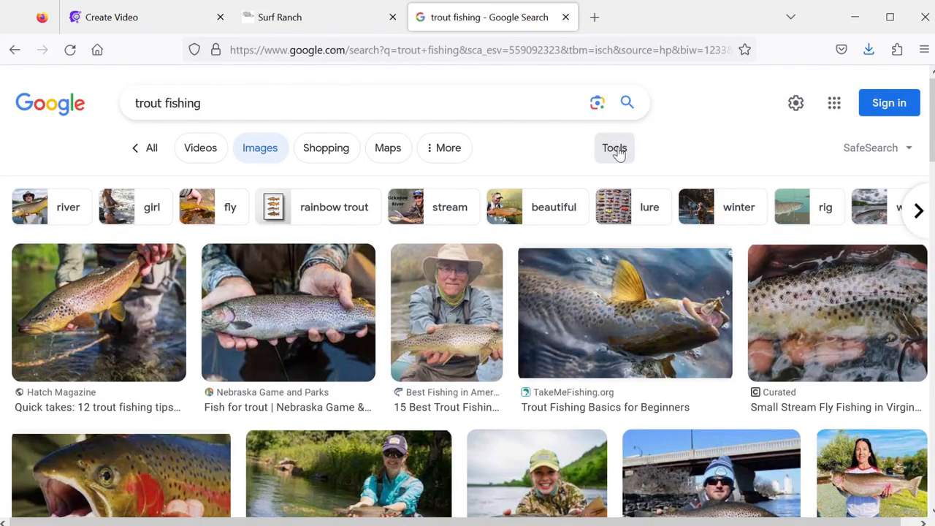
click(615, 150)
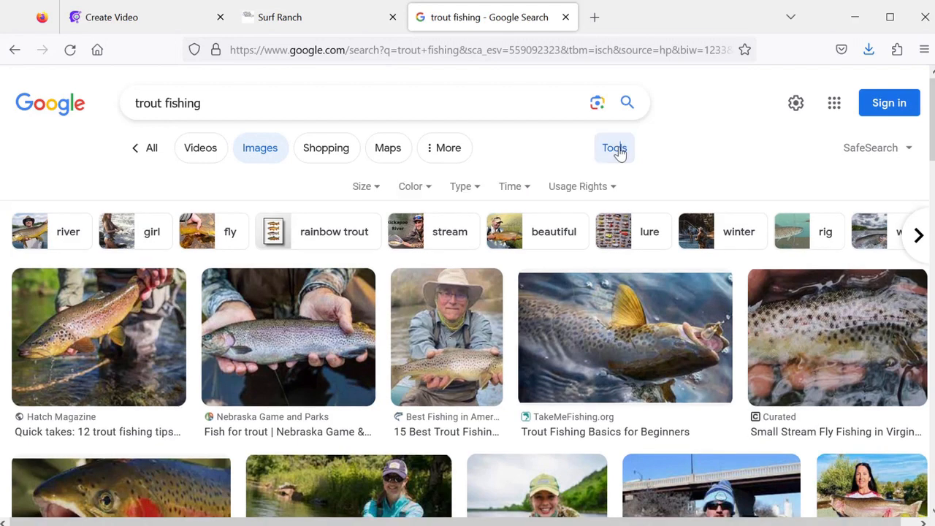
click(580, 188)
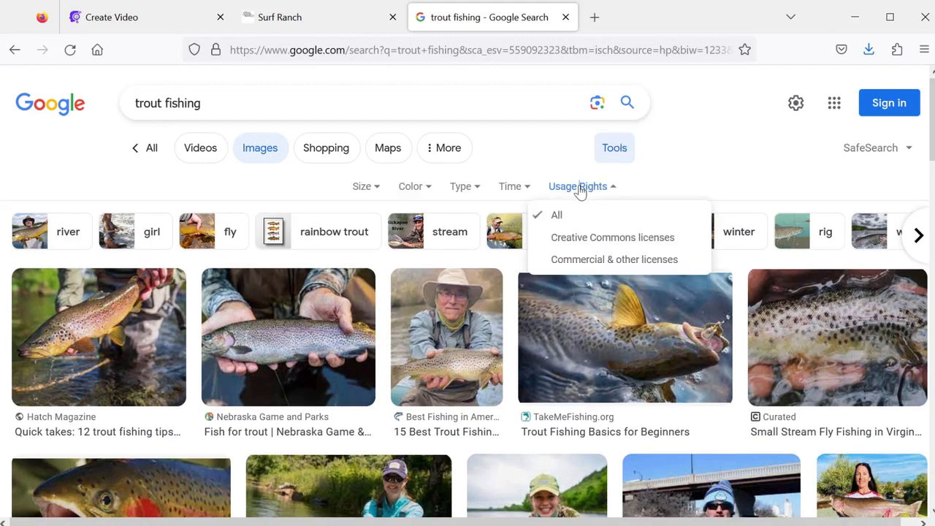
click(592, 239)
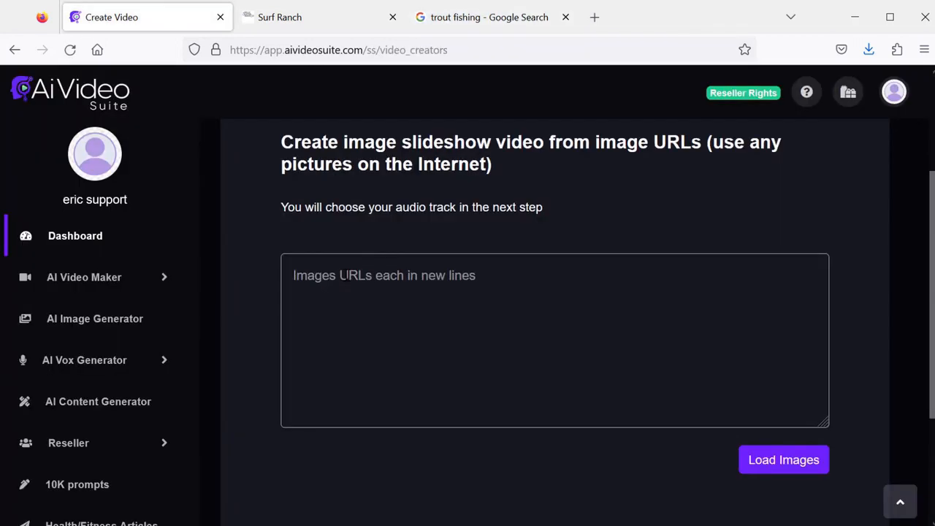
Step: Paste the collected trout image URLs into the slideshow form and load the images
click(347, 275)
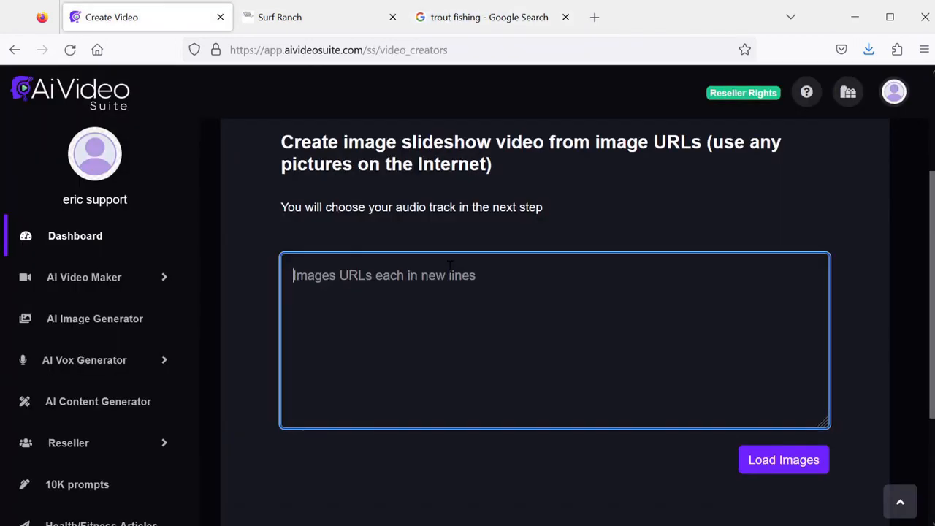
key(ctrl+v)
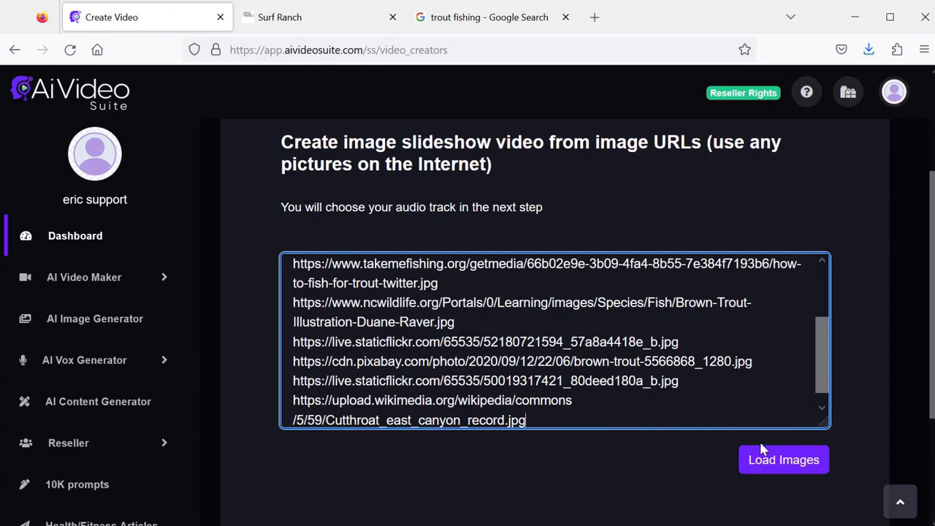
click(782, 462)
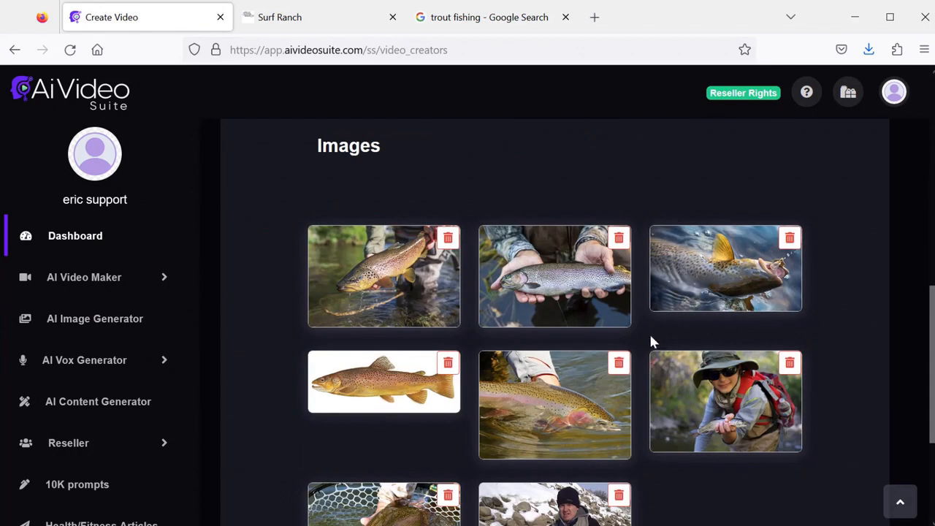
scroll(656, 333, down, 3)
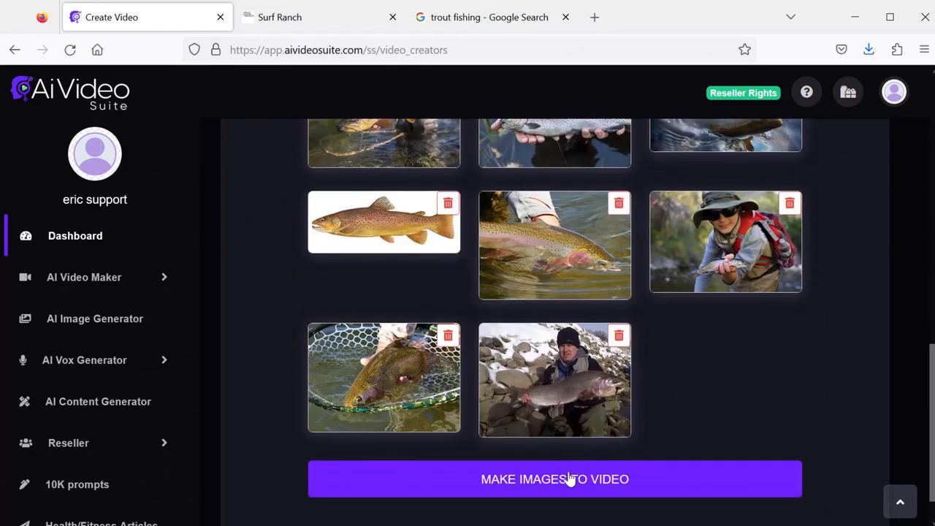
Step: Start turning the images into a video titled "trout fishing" at Full HD 1080p (1920 x 1080), keeping the value 5
click(568, 479)
click(353, 167)
text(trout fishing)
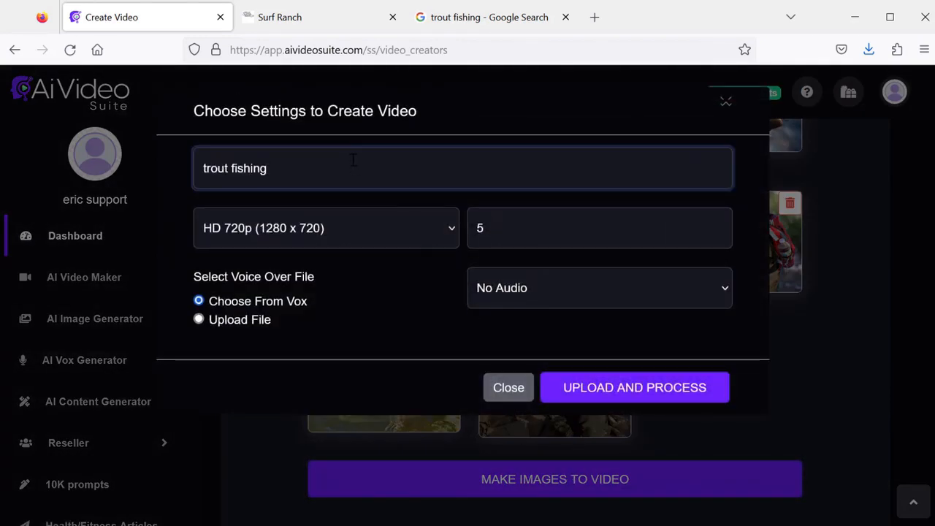
click(342, 218)
click(336, 288)
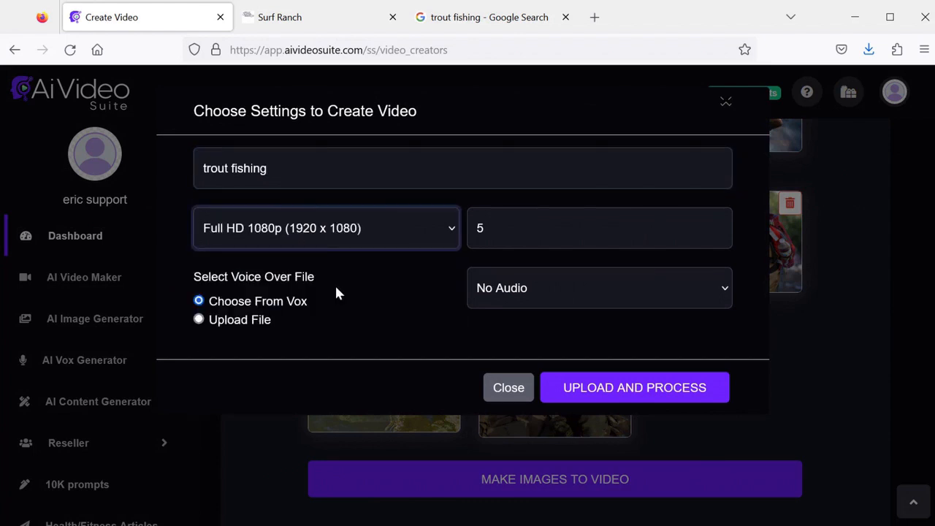
drag(493, 227, 434, 226)
click(502, 230)
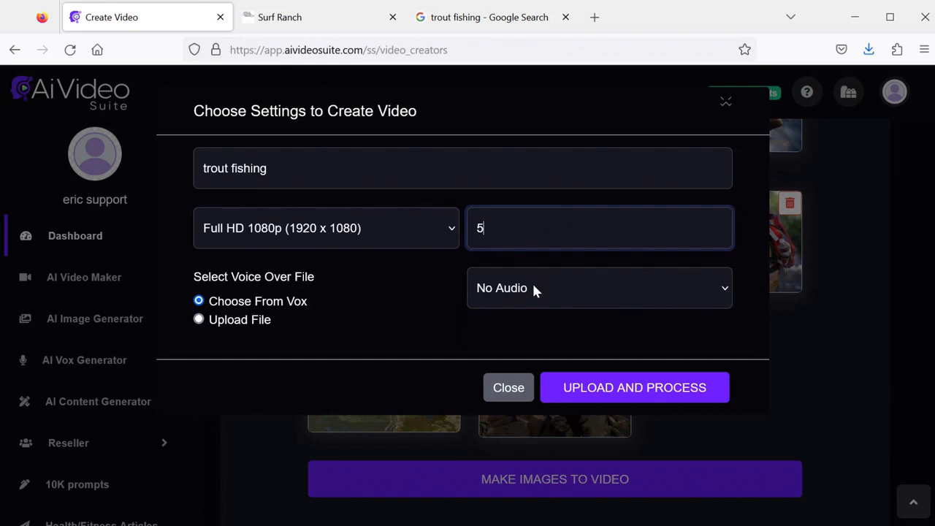
Step: Choose "trout vox" as the voice-over file and process the trout fishing video
click(395, 279)
click(523, 289)
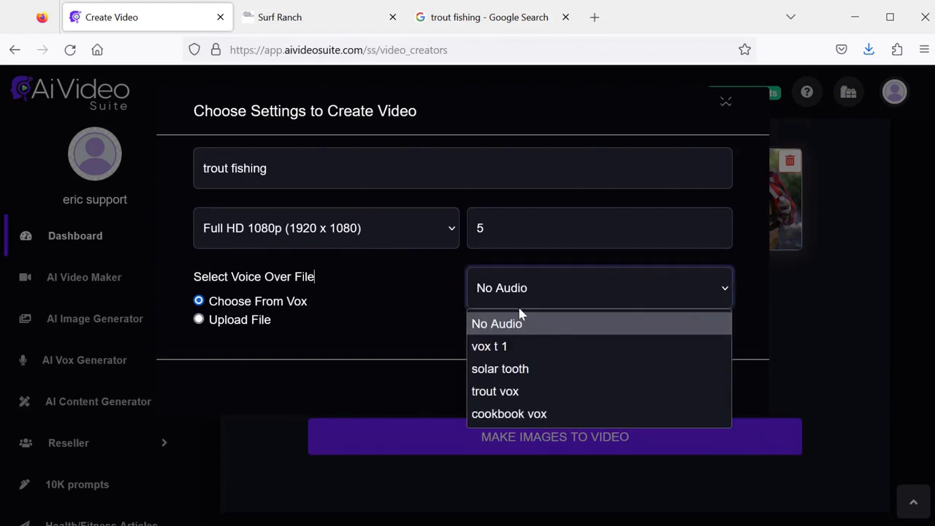
click(515, 393)
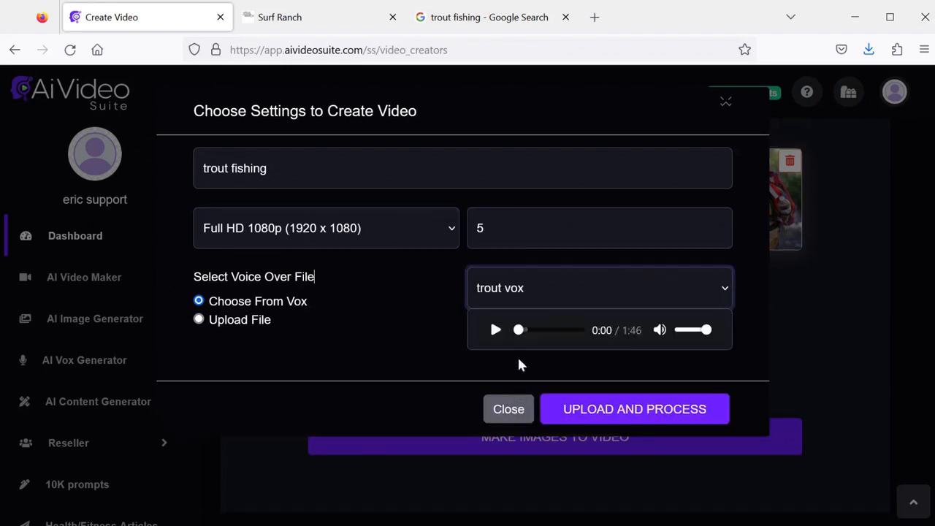
click(613, 412)
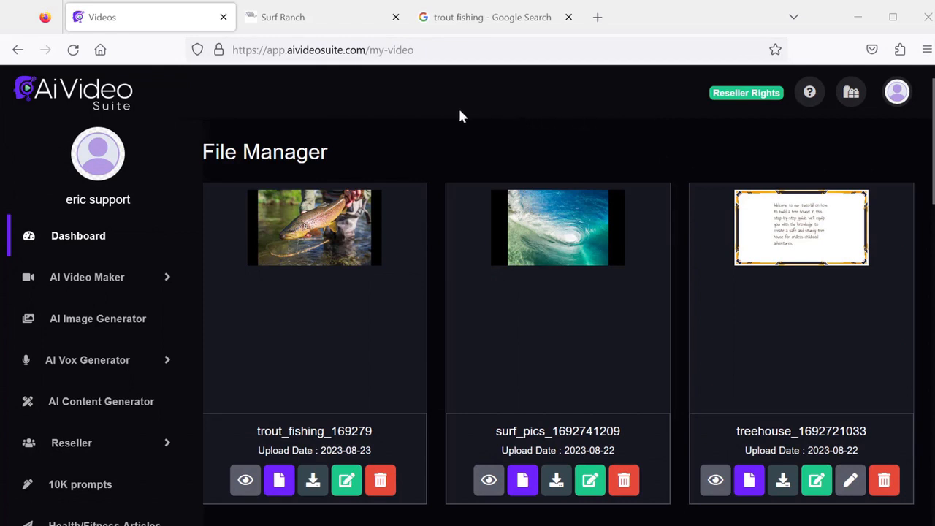
Step: Preview the finished trout fishing video in the File Manager and close the player
click(245, 480)
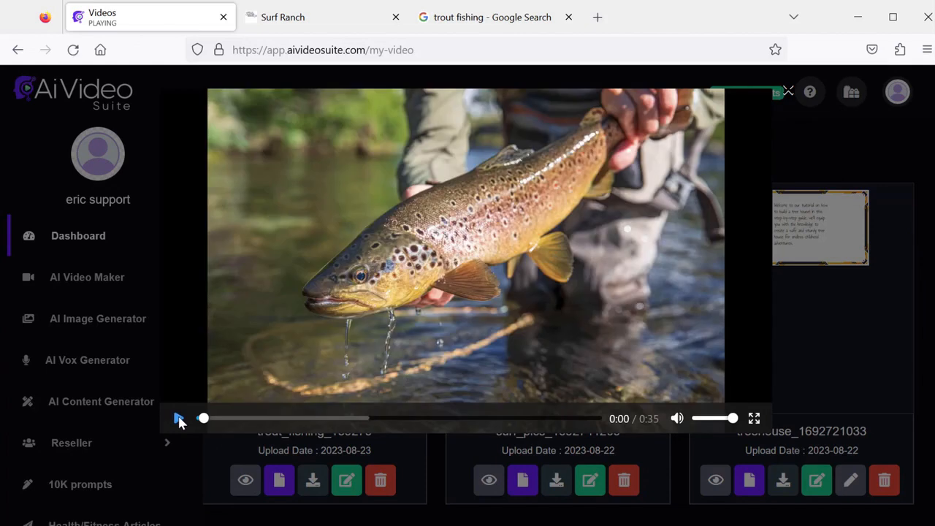
click(178, 418)
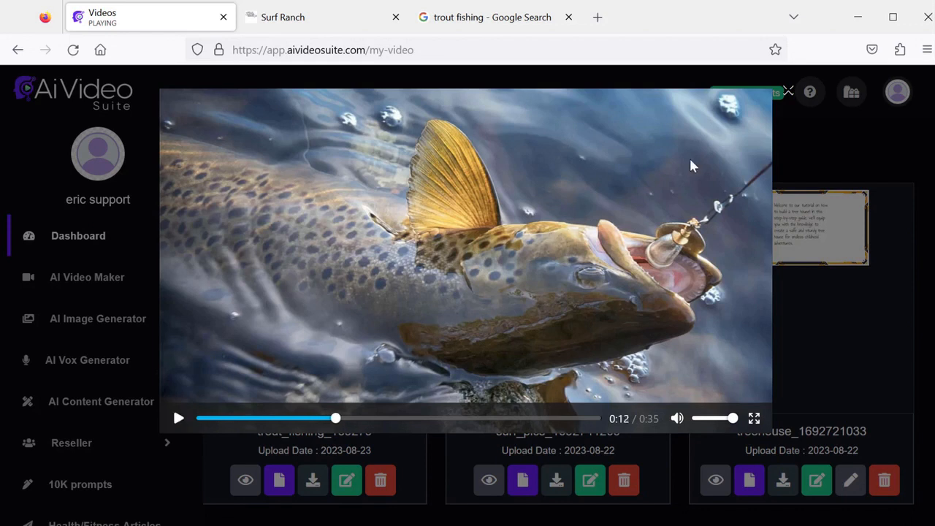
click(788, 93)
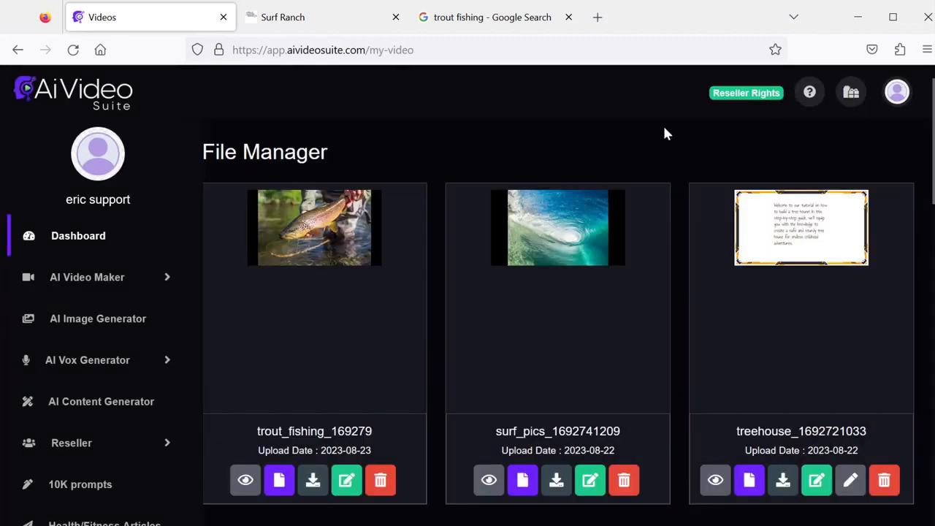
Step: Open the form for creating an image slideshow video from uploaded pictures
click(163, 276)
click(141, 321)
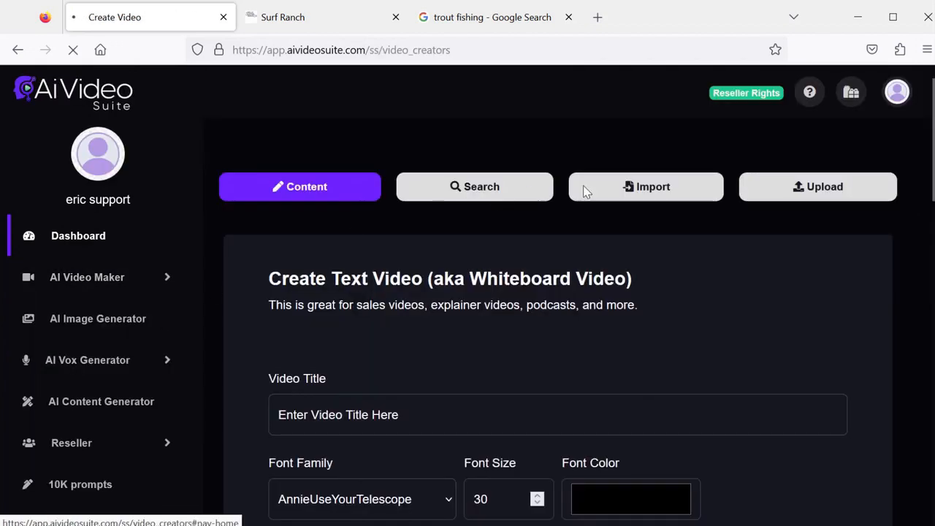
click(782, 189)
scroll(387, 265, down, 2)
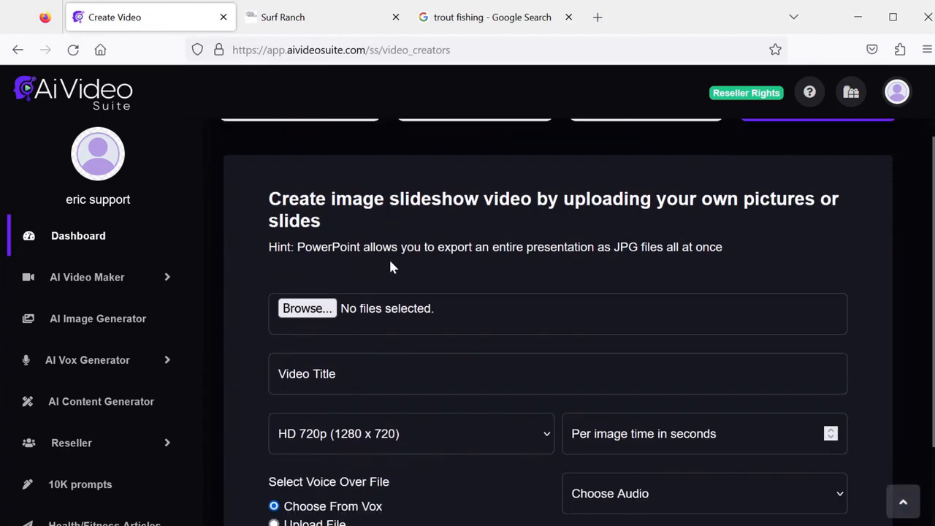
scroll(390, 264, down, 2)
Step: Select all ten JPG chocolate recipe images in the Pictures folder as the slideshow's upload files
click(323, 218)
click(271, 196)
shift+click(268, 206)
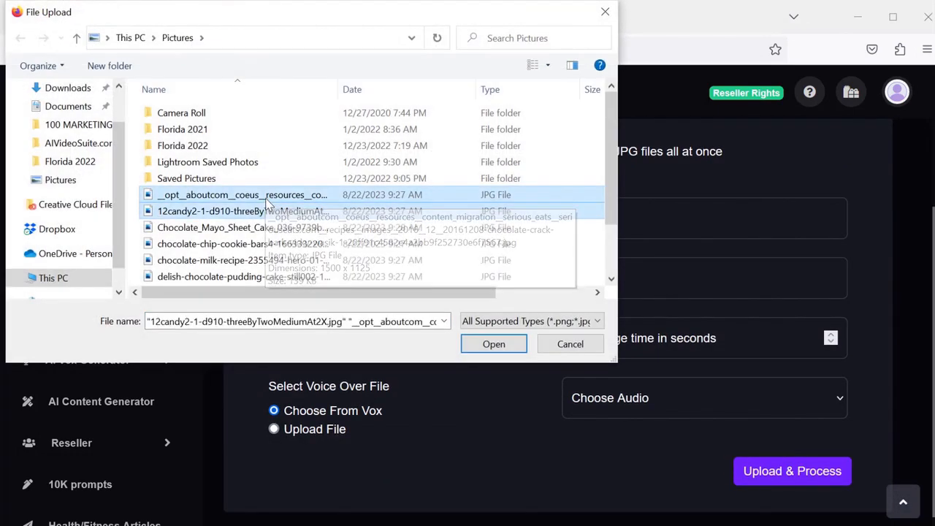
key(shift+Down)
key(shift+Down)
key(shift+Down)
key(shift+Down)
key(shift+Down)
key(shift+Down)
key(shift+Down)
key(shift+Down)
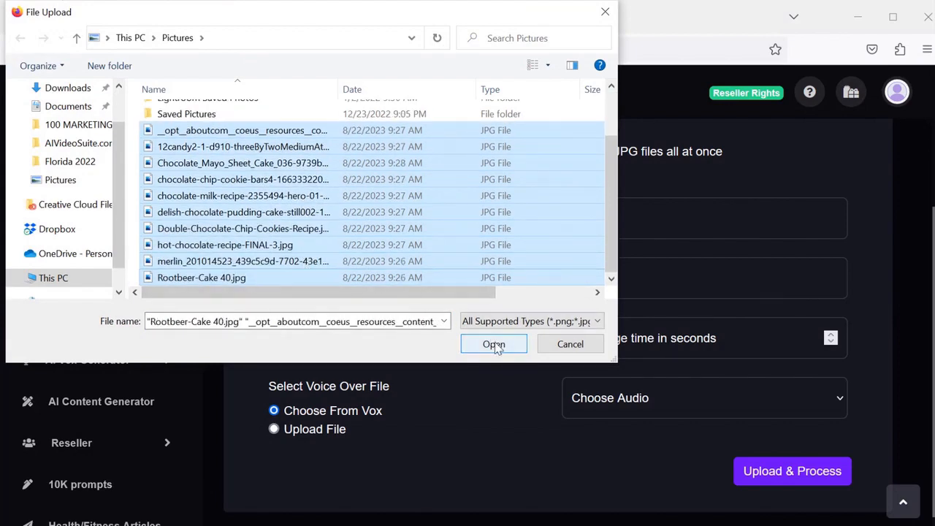
click(494, 344)
Step: Title the slideshow "chocolate cookbook" and set it to Full HD 1080p (1920 x 1080) with 5 seconds per image
click(424, 270)
text(ch)
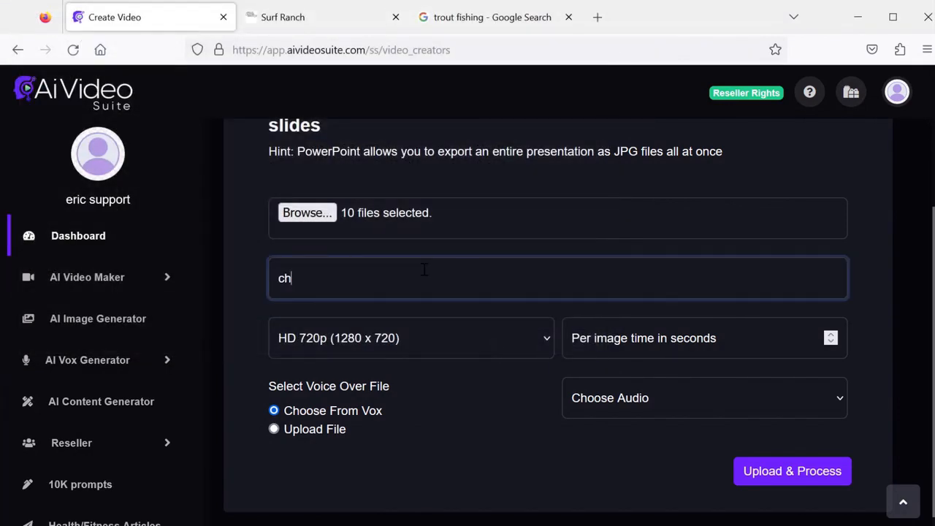
text(ocolate cookbook)
click(443, 334)
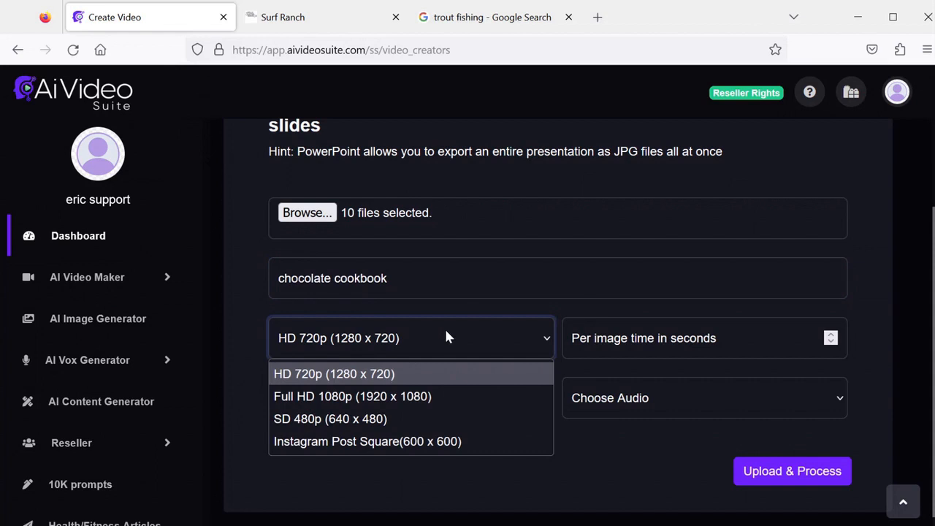
click(415, 396)
click(594, 339)
text(5)
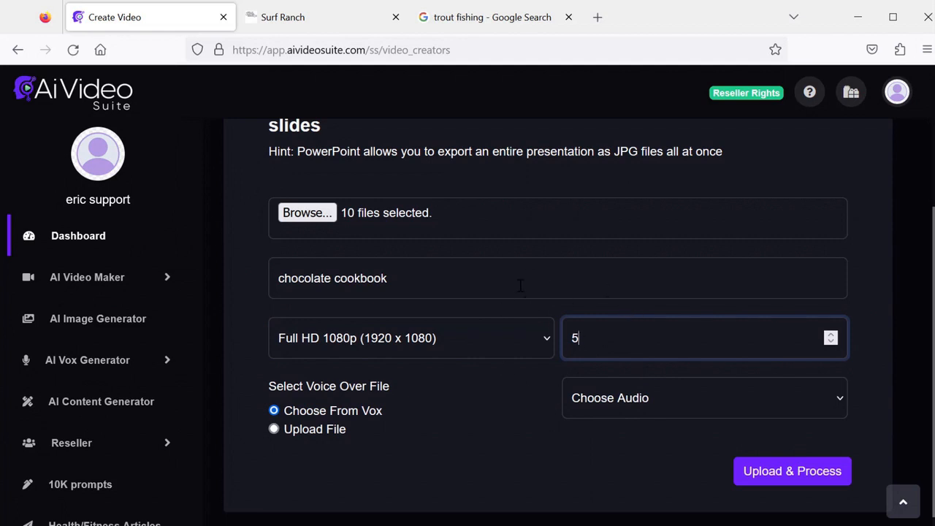
Step: Choose "cookbook vox" as the voice-over file, then upload and process the chocolate cookbook slideshow
click(625, 406)
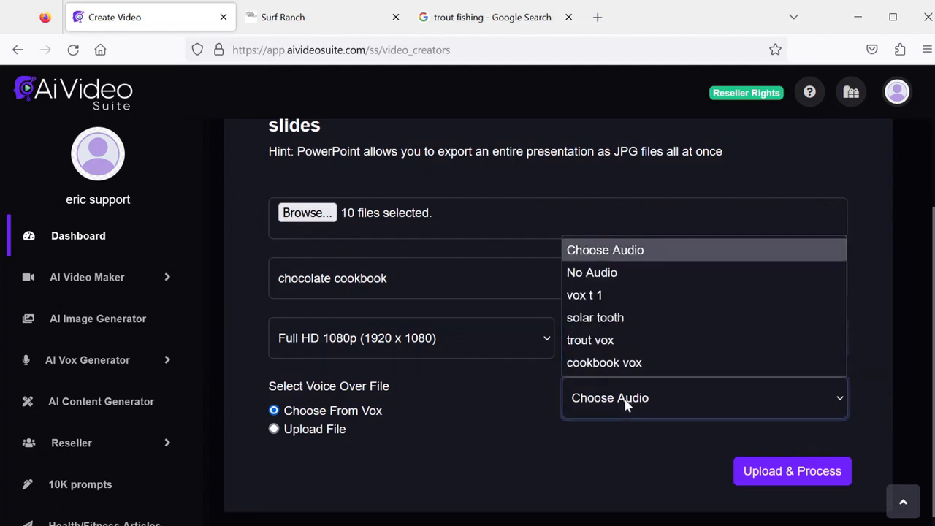
click(626, 363)
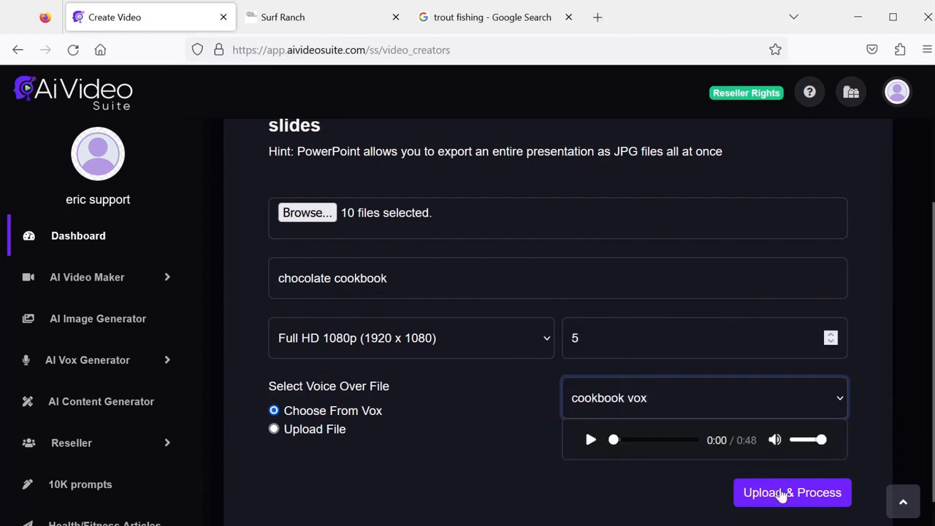
click(779, 492)
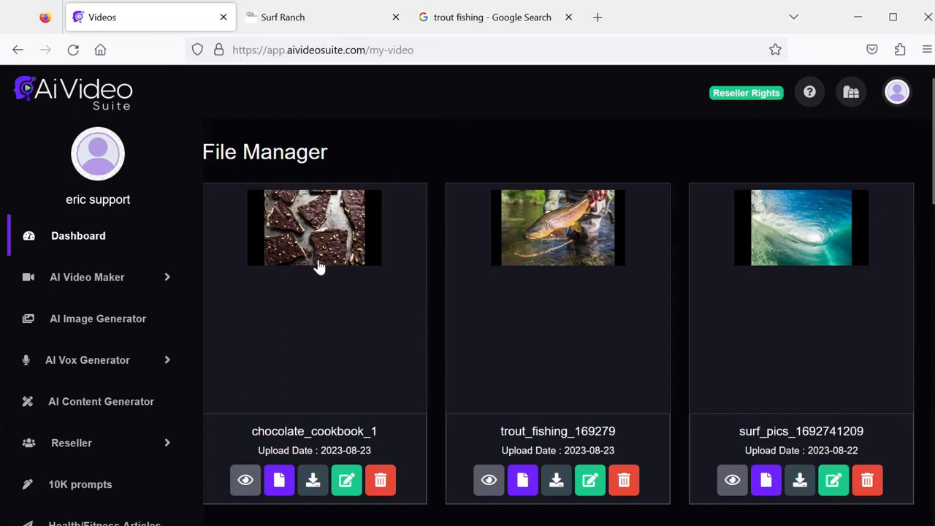
Step: Preview the finished chocolate cookbook video in the File Manager and close the player
click(246, 480)
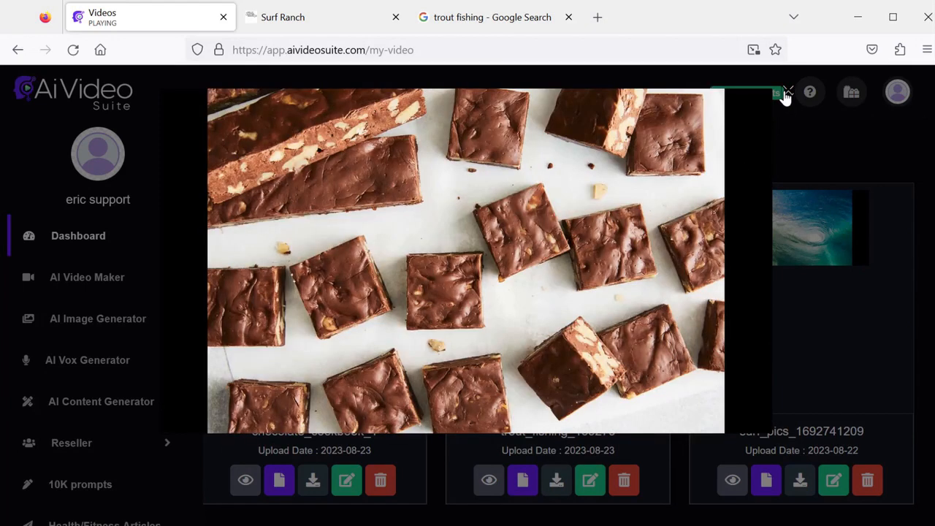
click(786, 95)
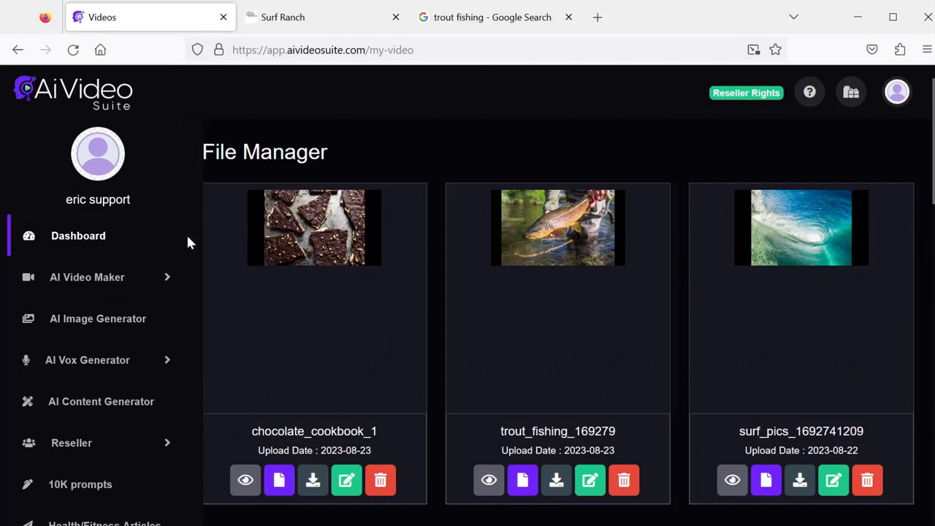
click(166, 281)
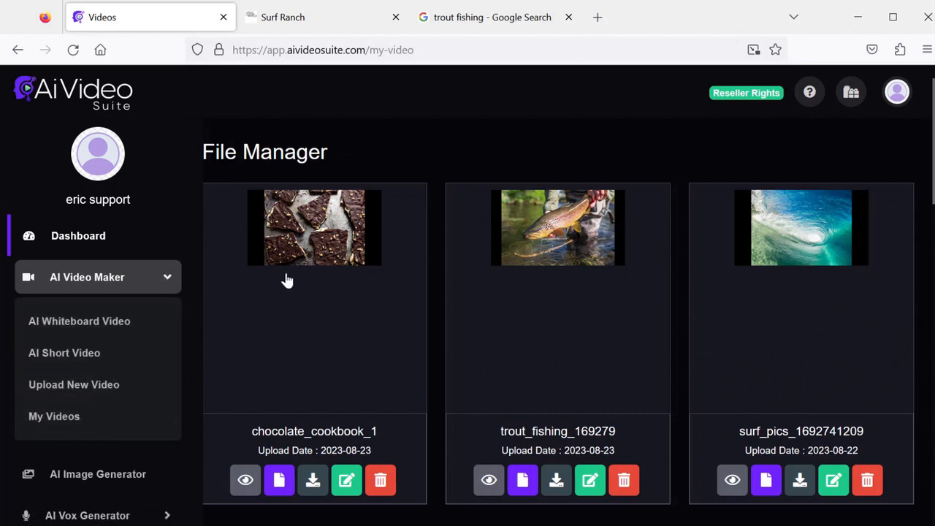
Step: Open the chocolate cookbook video in the editor and enter "The Chocolate Cookbook" as its text watermark
scroll(286, 279, down, 2)
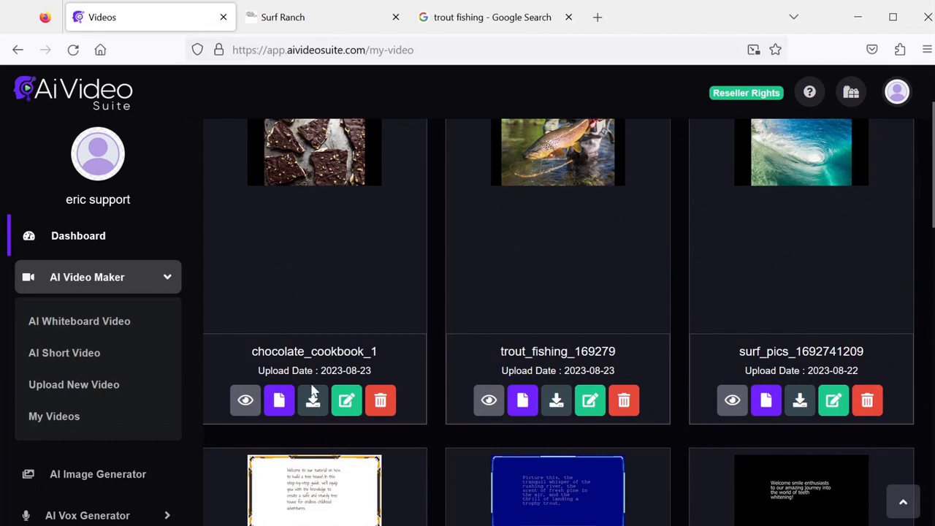
click(349, 405)
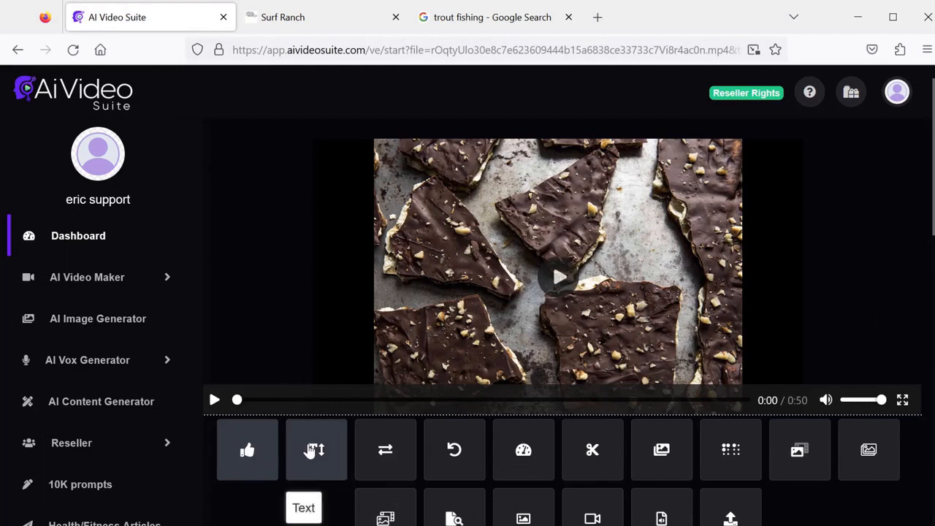
click(312, 467)
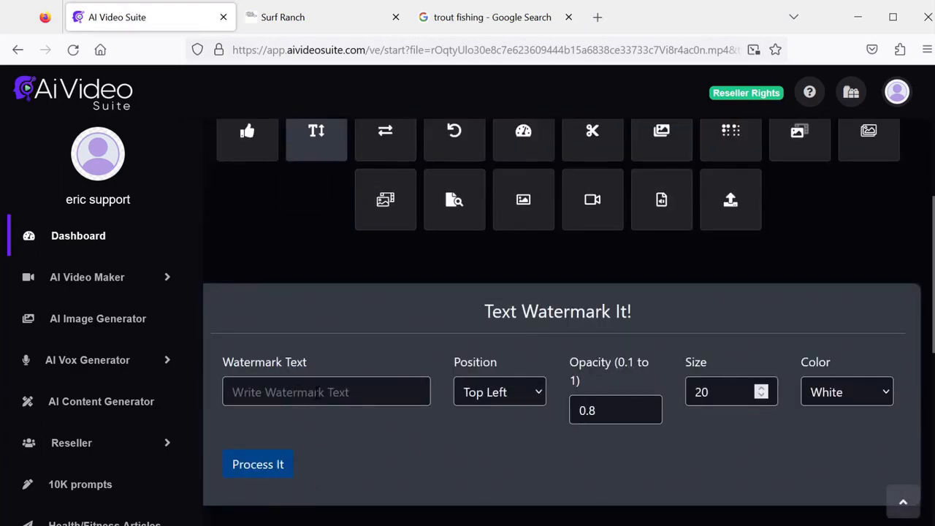
click(292, 391)
click(275, 423)
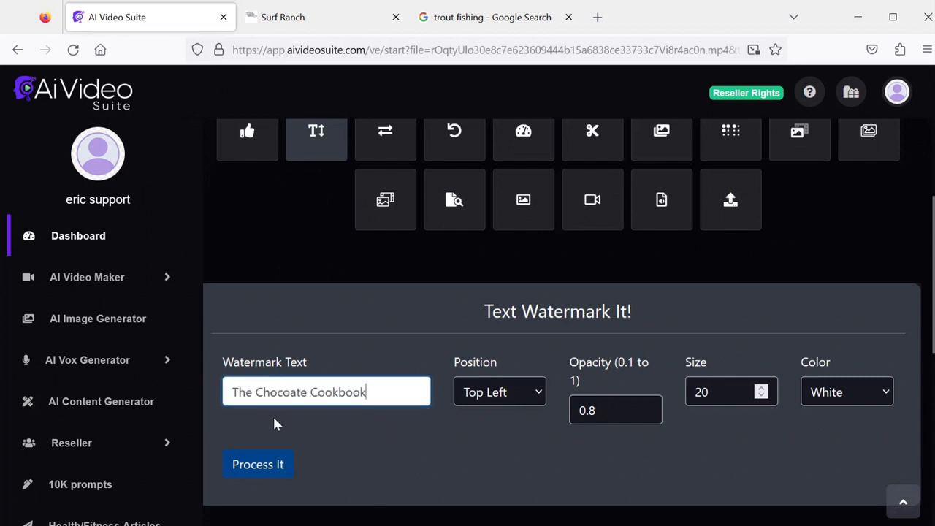
click(289, 392)
text(l)
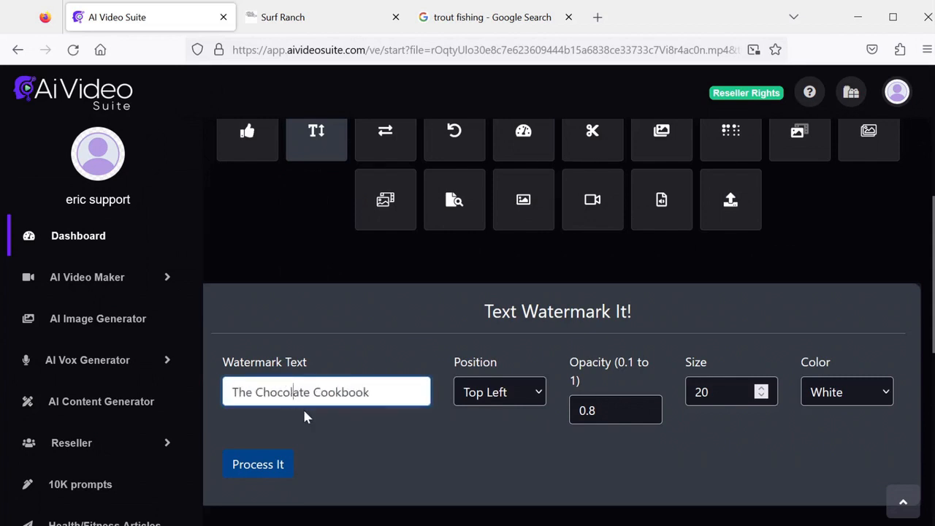
click(409, 463)
Step: Set the watermark's position to Center Top, size to 80 and color to Yellow, and process it onto the video
click(495, 391)
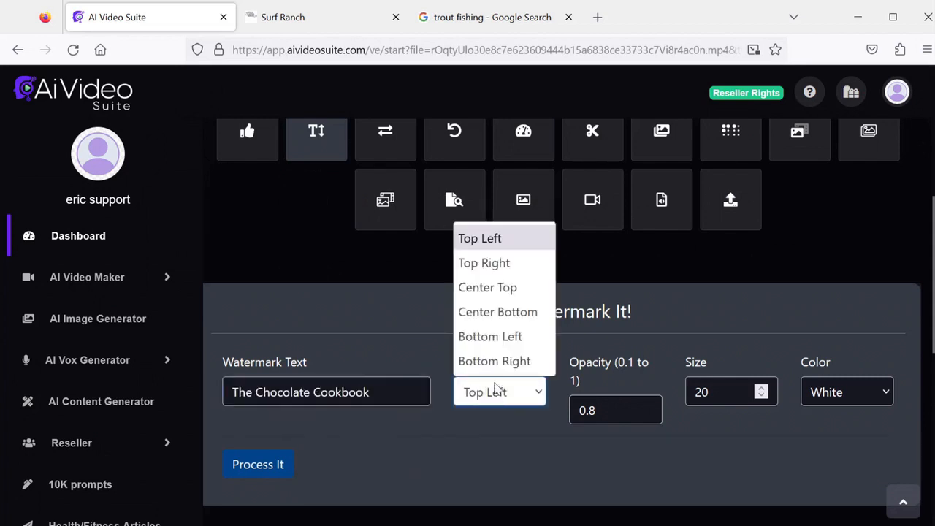
click(499, 289)
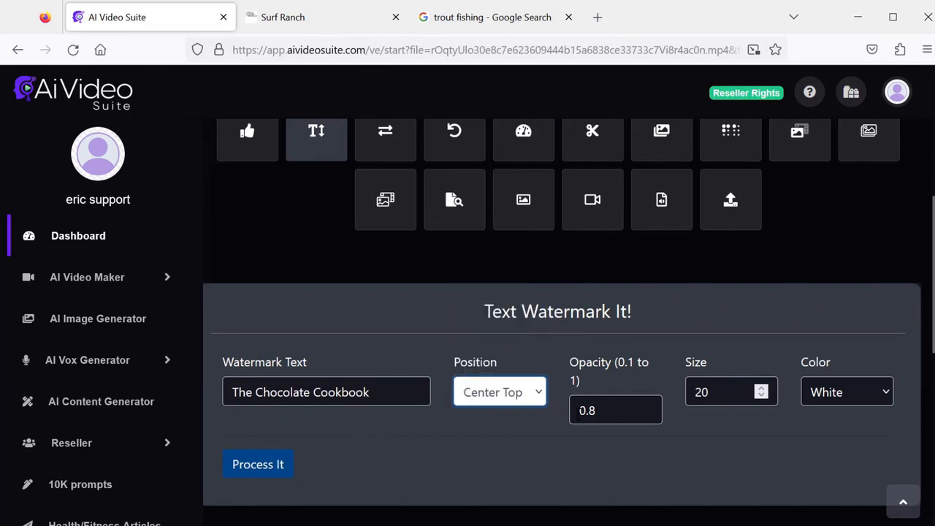
drag(595, 410, 566, 409)
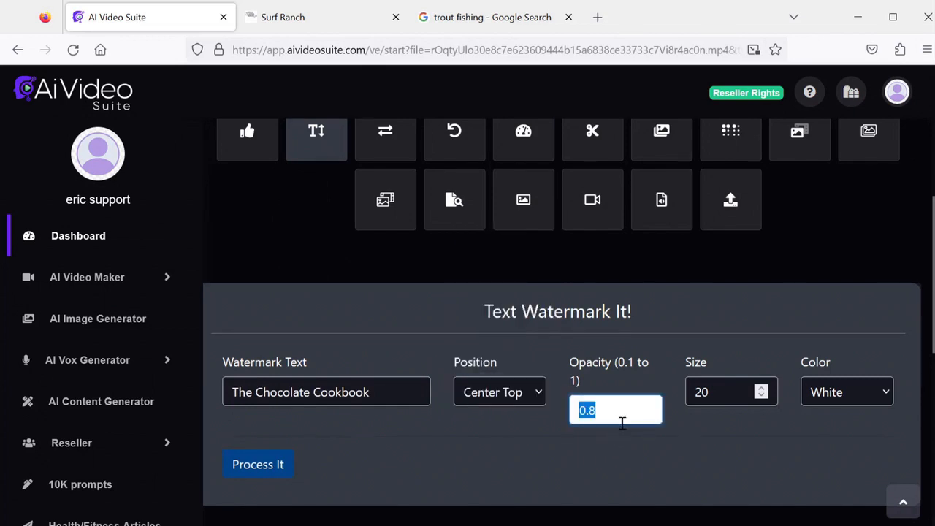
click(628, 409)
click(702, 392)
double_click(702, 392)
text(80)
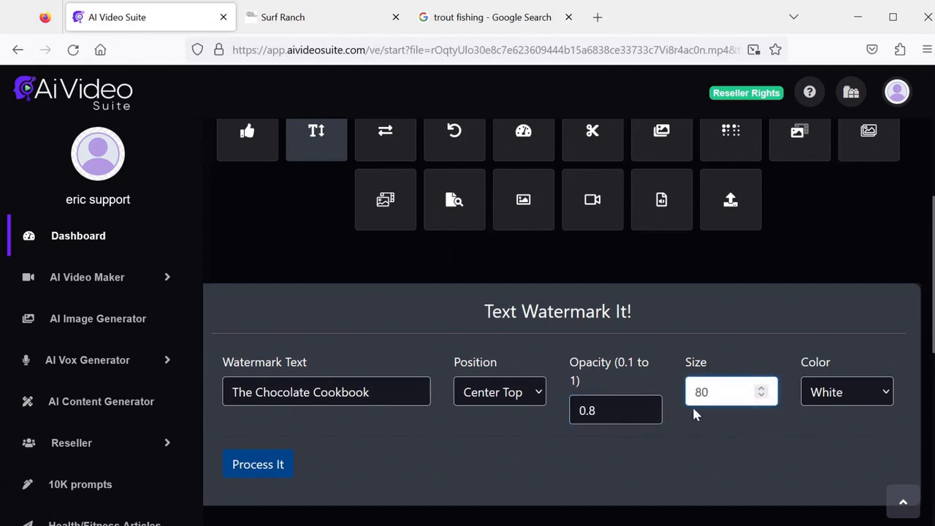
click(845, 394)
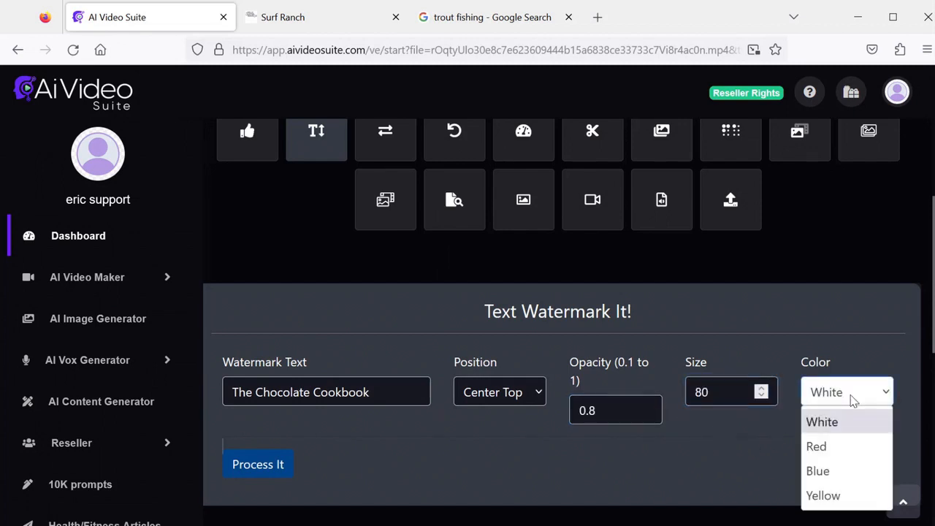
click(824, 496)
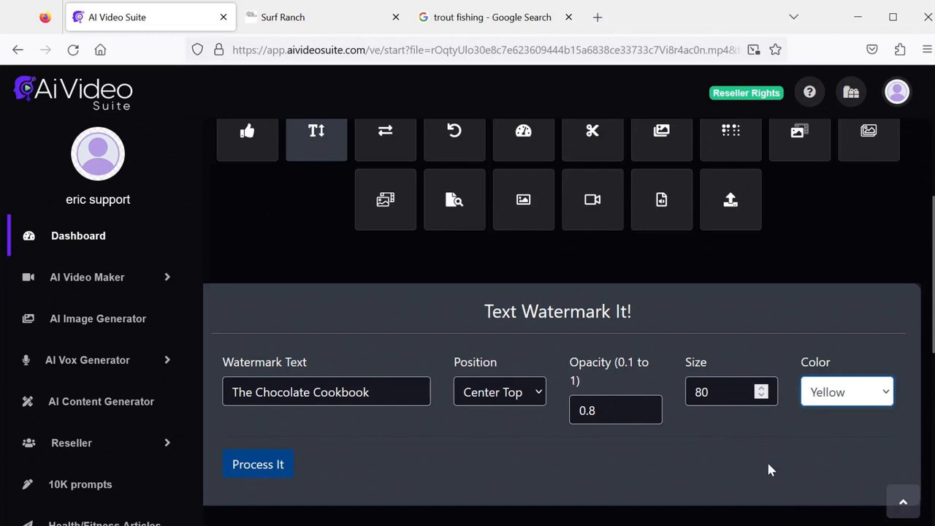
click(259, 465)
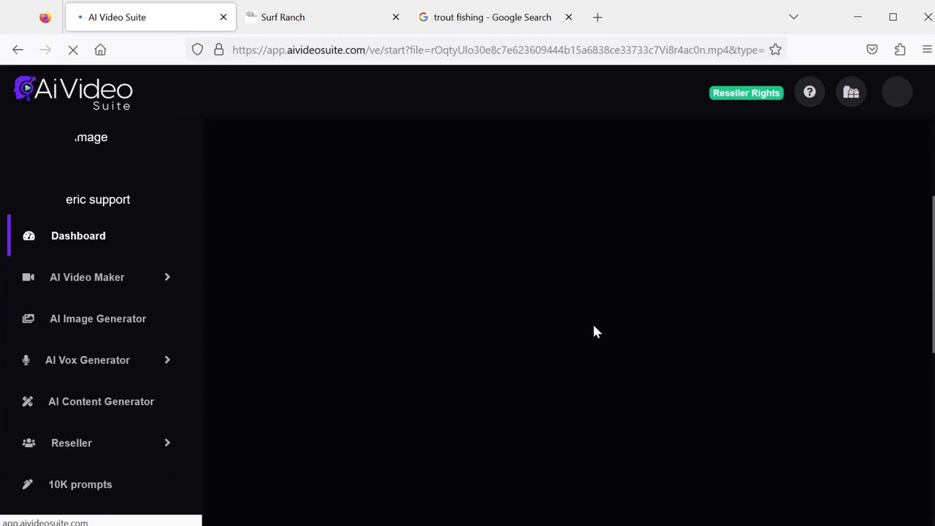
Step: Play the watermarked chocolate cookbook video briefly and pause it
scroll(328, 425, up, 4)
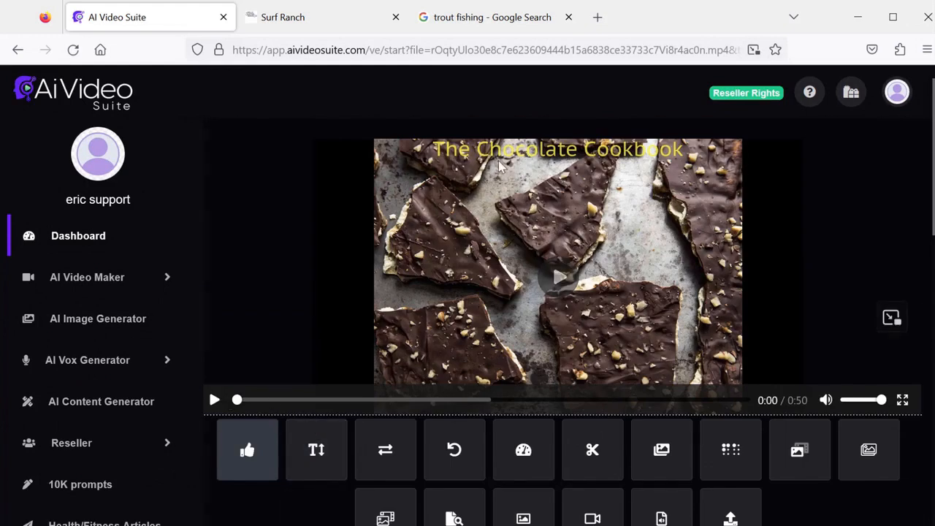
click(214, 400)
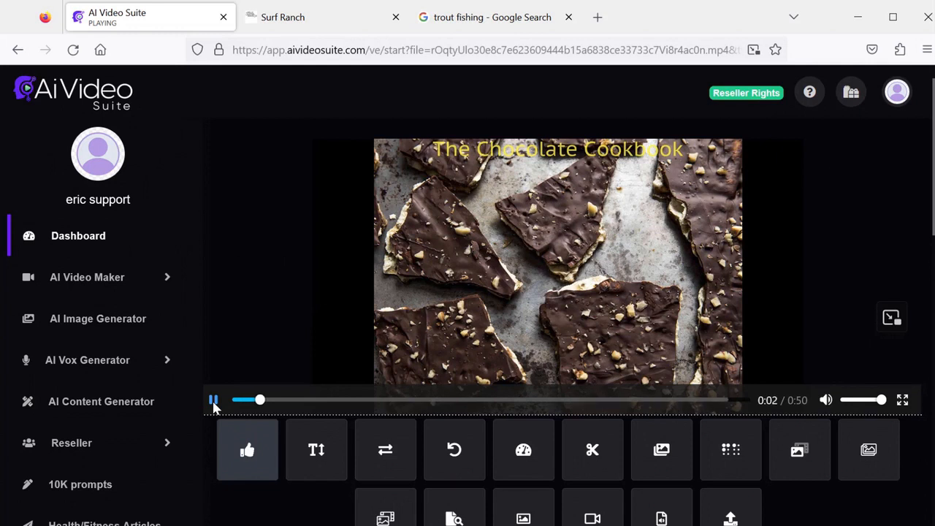
click(214, 402)
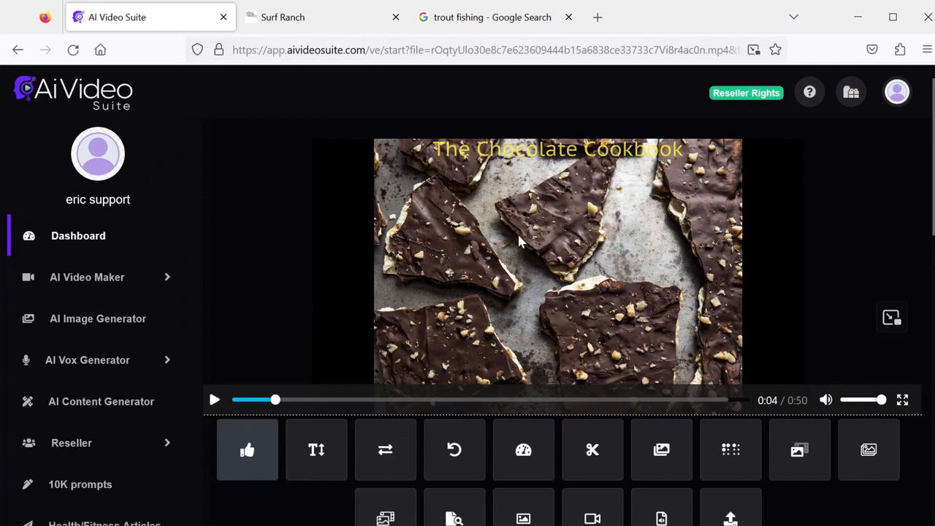
Step: Open the video's Add Audio settings and choose "cookbook vox" as the voice file and "Moonlight" as background music
scroll(530, 299, down, 2)
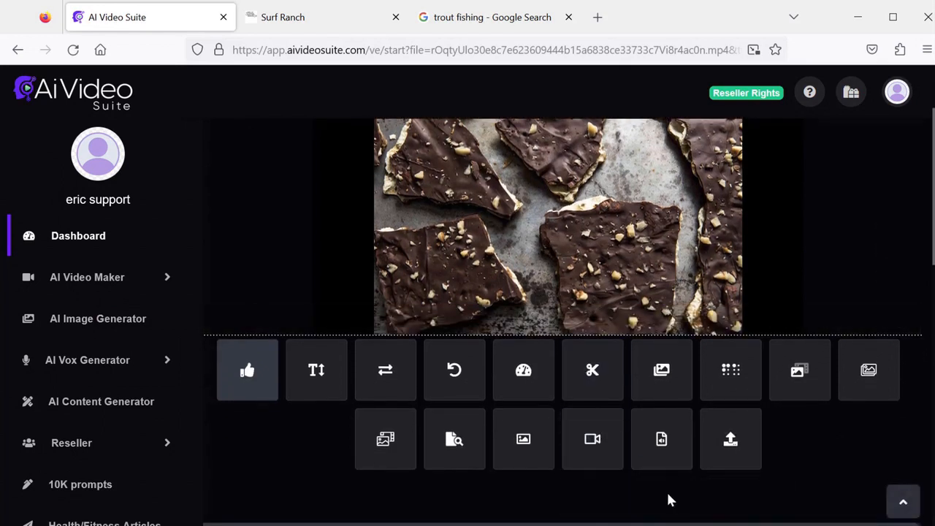
click(663, 440)
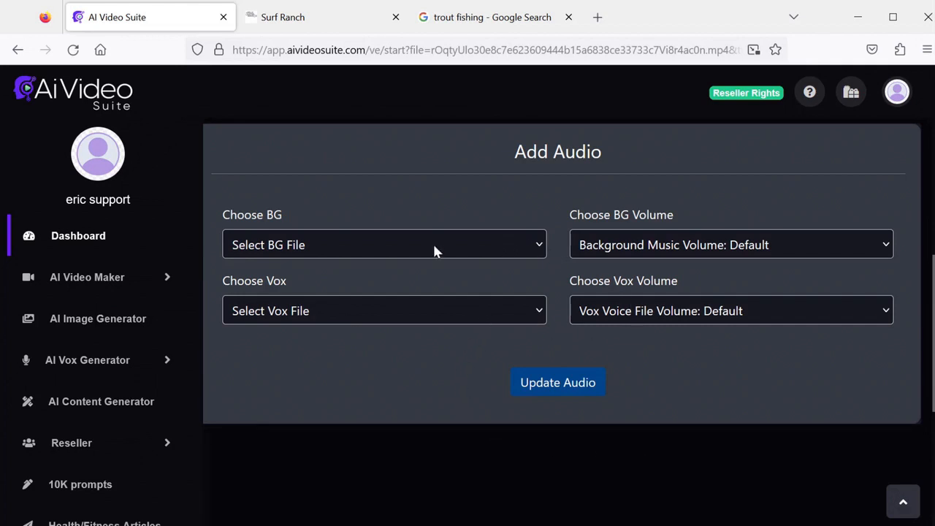
click(436, 314)
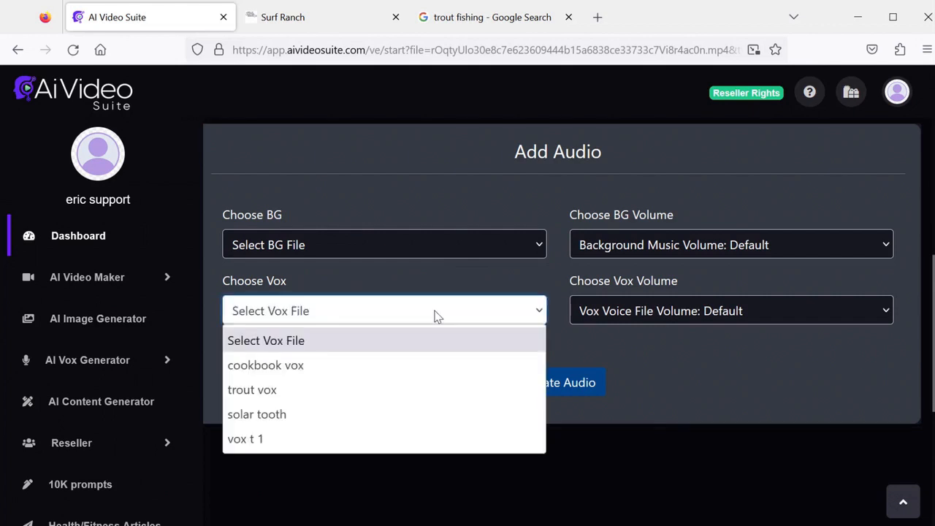
click(302, 365)
click(405, 245)
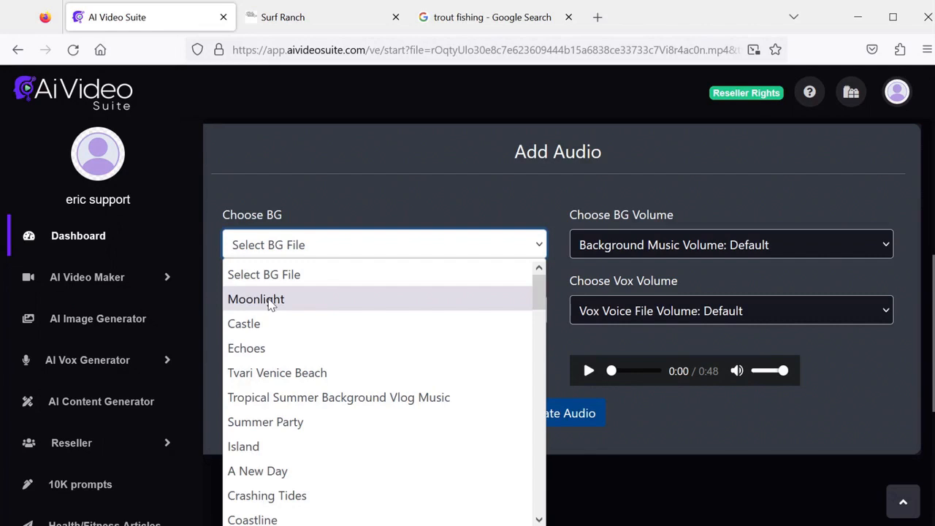
click(270, 301)
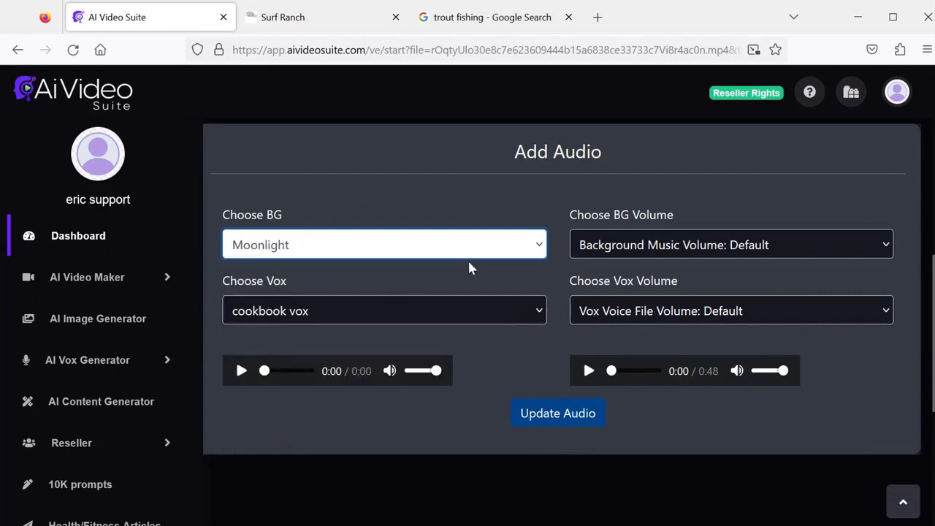
Step: Set the background music volume to 0.10 and choose the default volume for the voice file
click(655, 248)
click(653, 277)
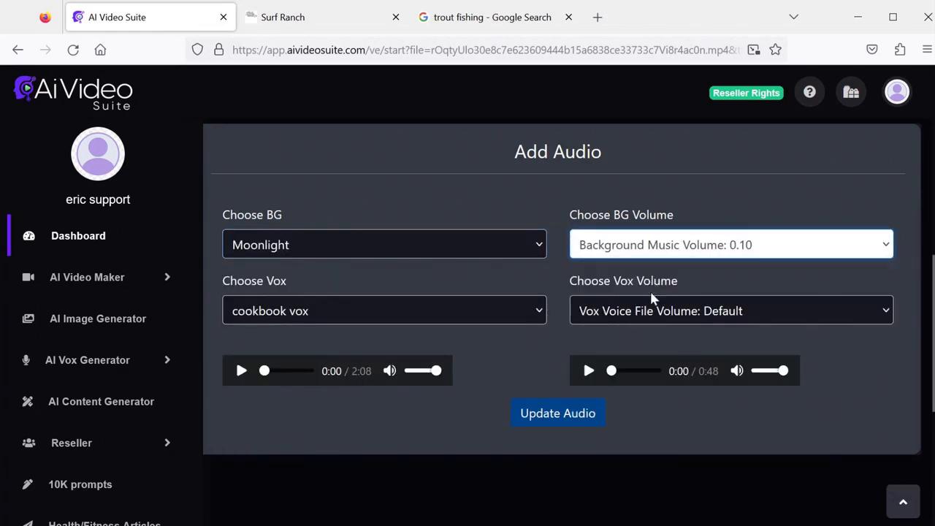
click(653, 312)
click(653, 312)
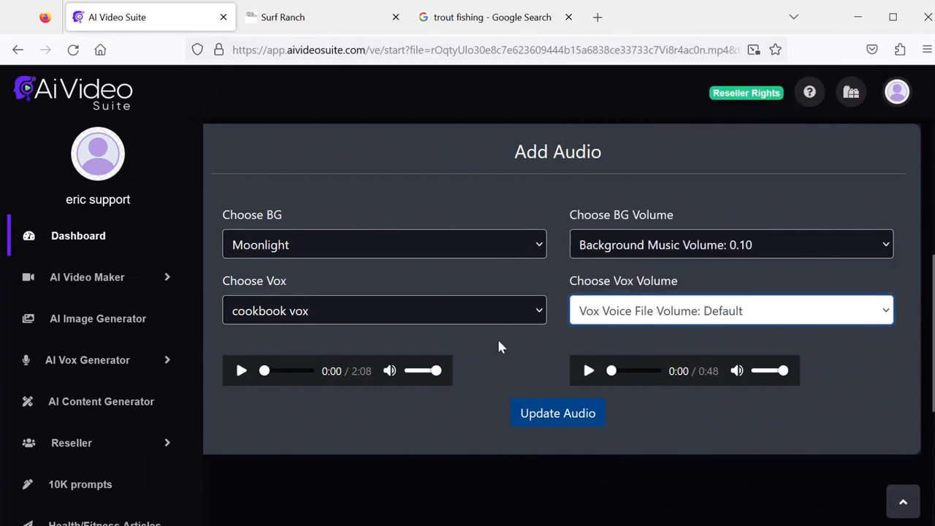
Step: Apply the audio settings to the chocolate cookbook video, play the first 15 seconds and pause it
click(551, 414)
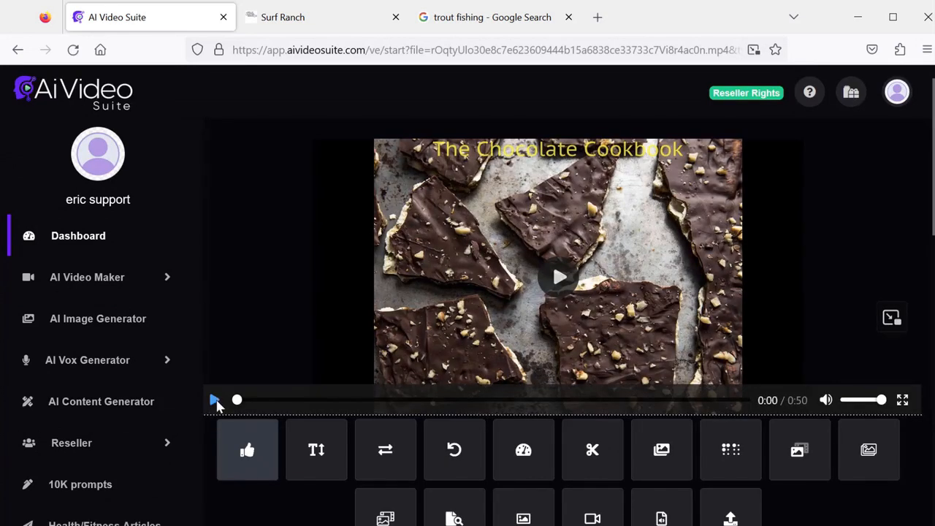
click(213, 400)
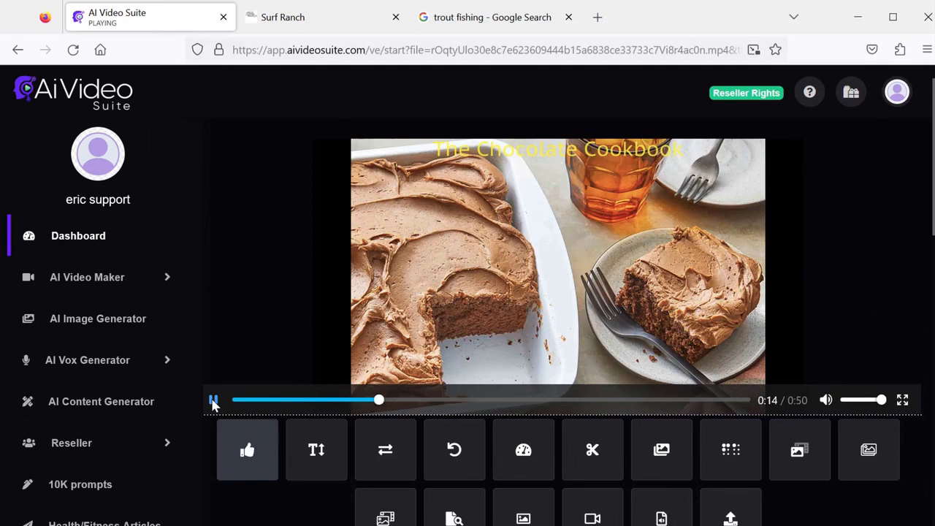
click(213, 400)
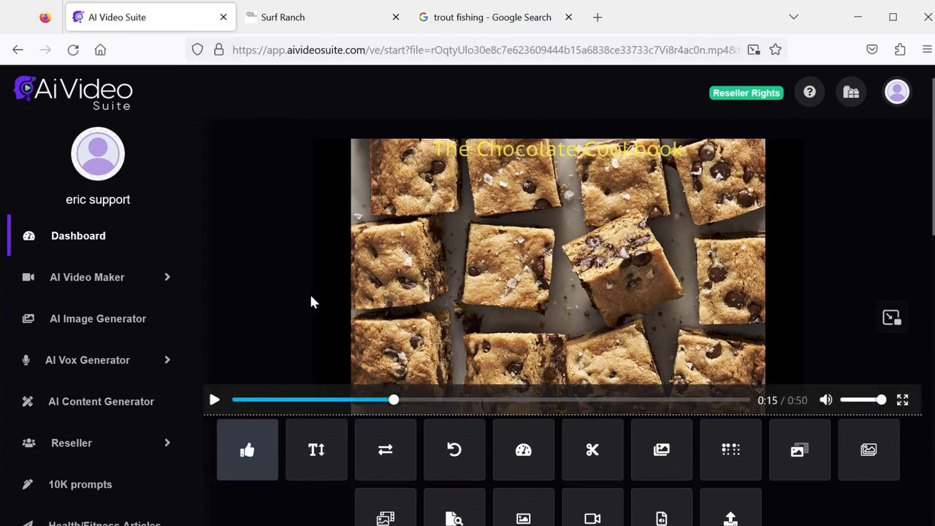
Step: Open the surf_ranch whiteboard video from My Videos in the video editor
click(166, 278)
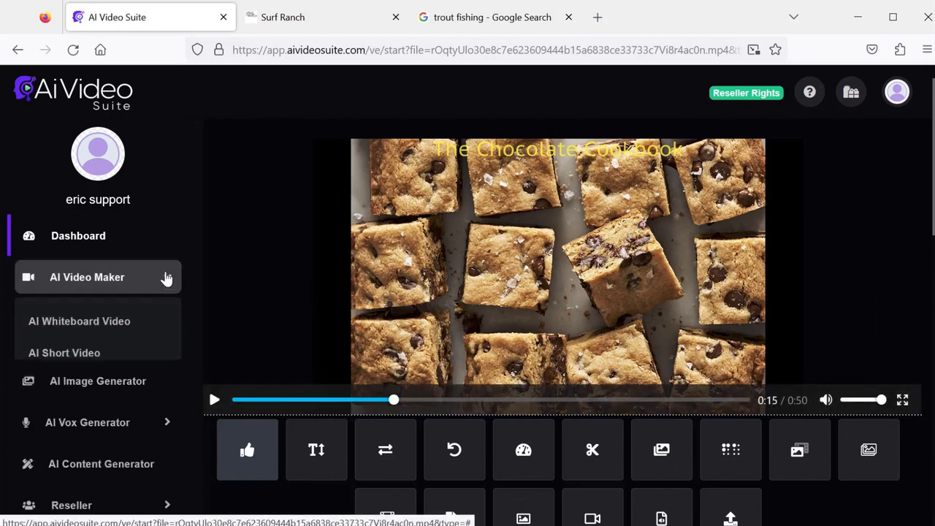
click(76, 417)
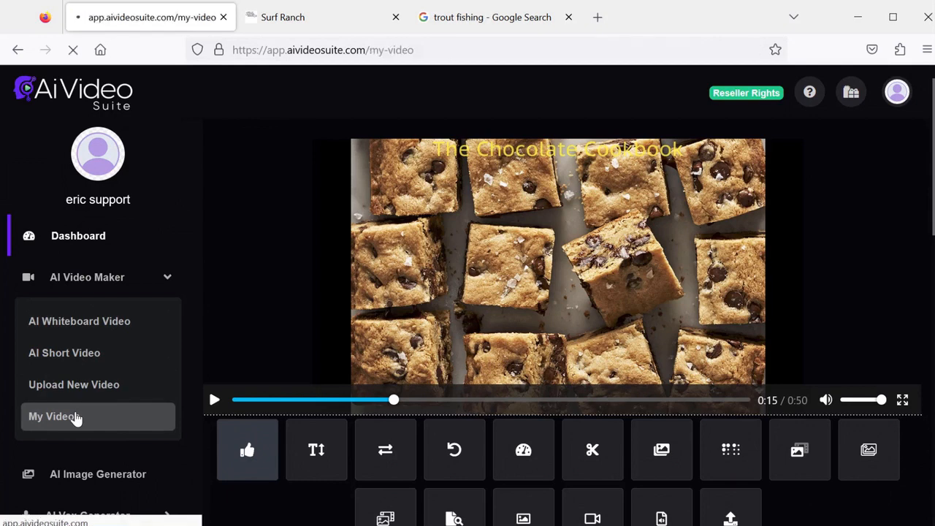
scroll(584, 187, down, 2)
scroll(585, 187, down, 5)
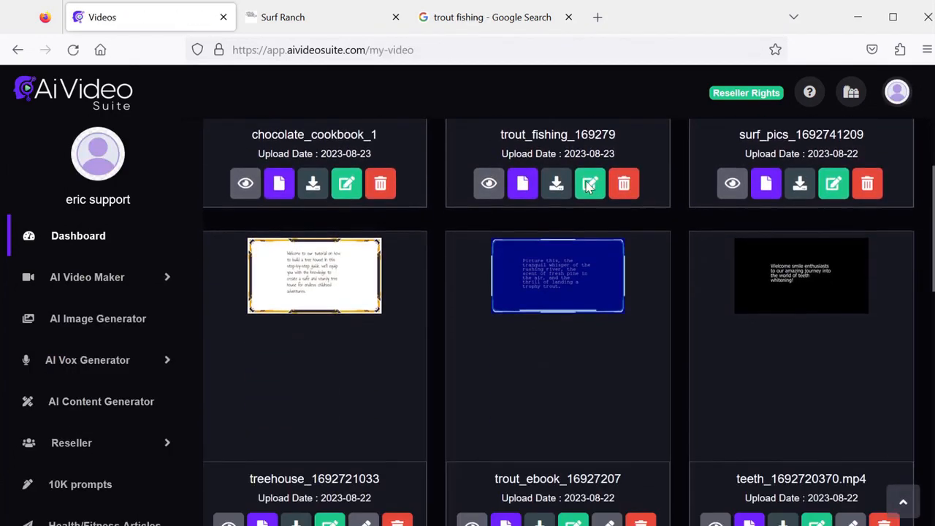
scroll(586, 189, down, 3)
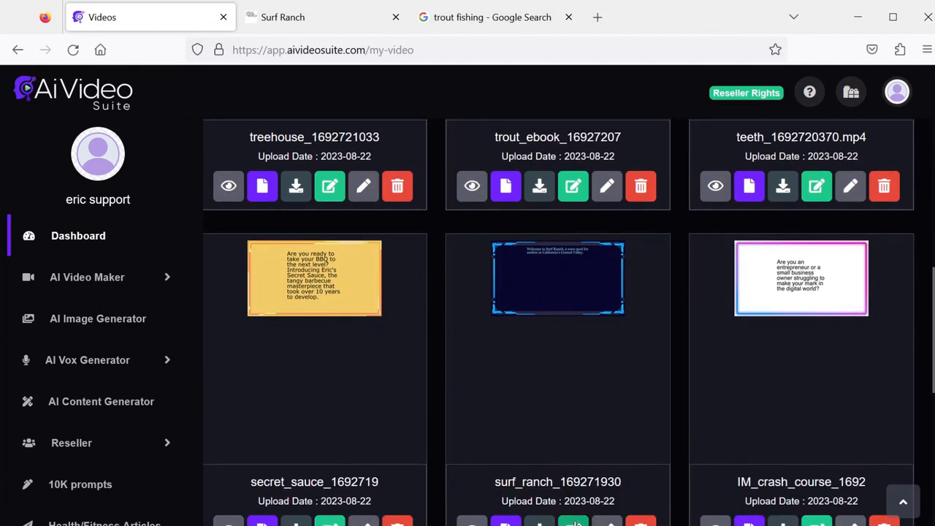
click(573, 521)
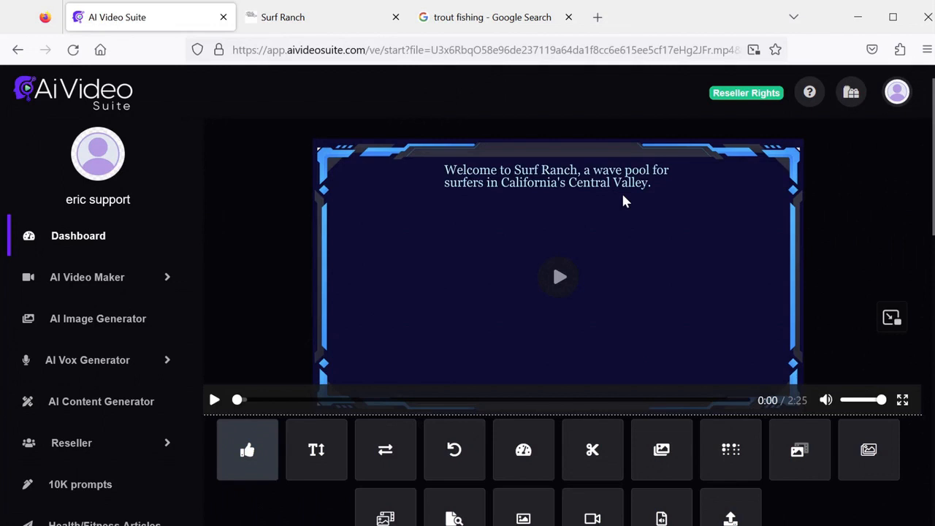
Step: Choose surf_pics_1692741209.mp4 as the existing video to overlay on the Surf Ranch video
scroll(621, 193, down, 2)
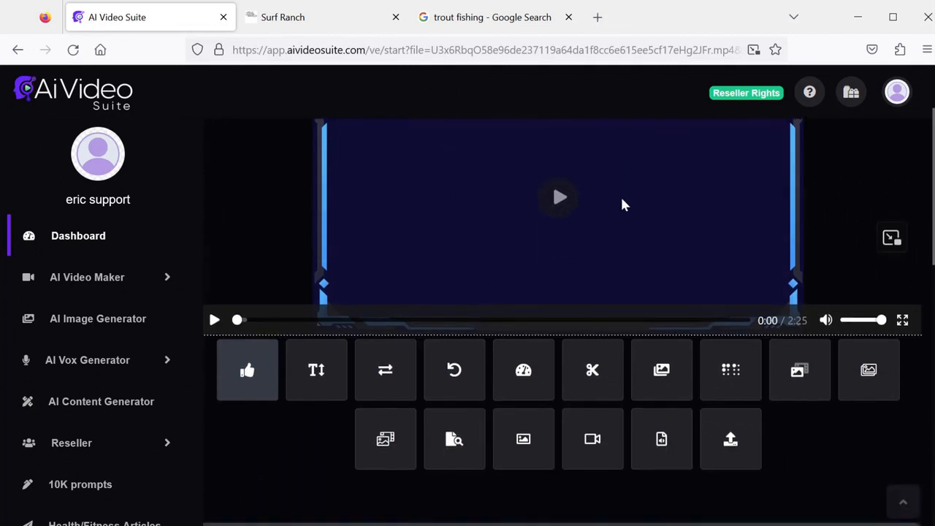
scroll(649, 238, down, 2)
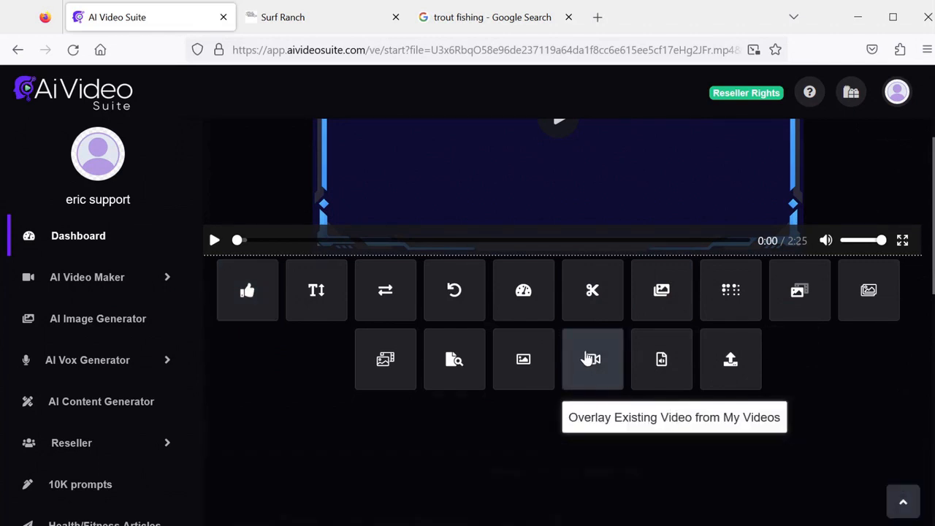
click(592, 359)
click(327, 222)
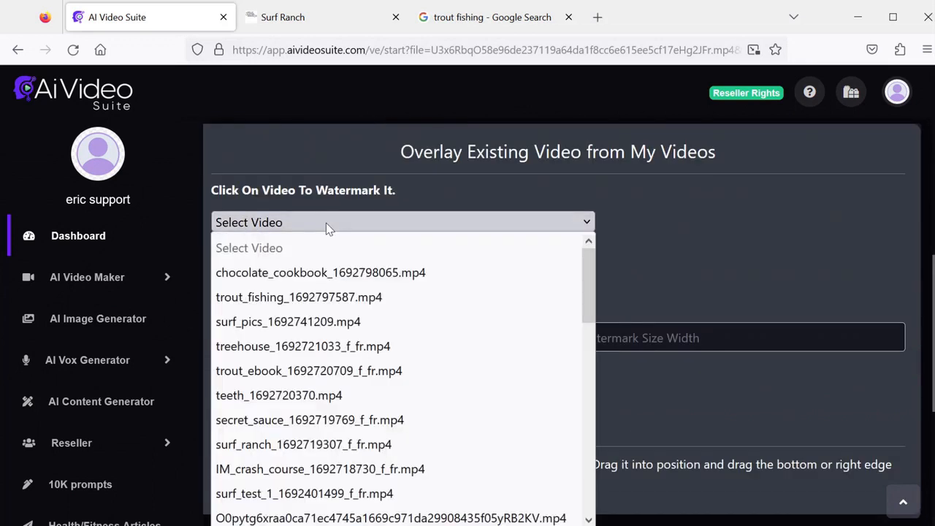
click(258, 321)
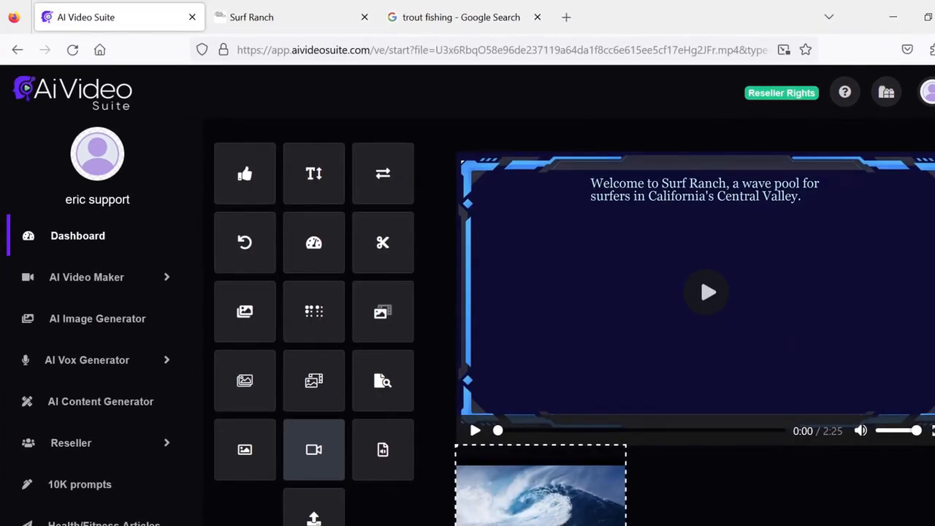
Step: Position the surf_pics overlay centrally below the welcome text, enlarge it to fill the open area, and process it
scroll(568, 321, down, 1)
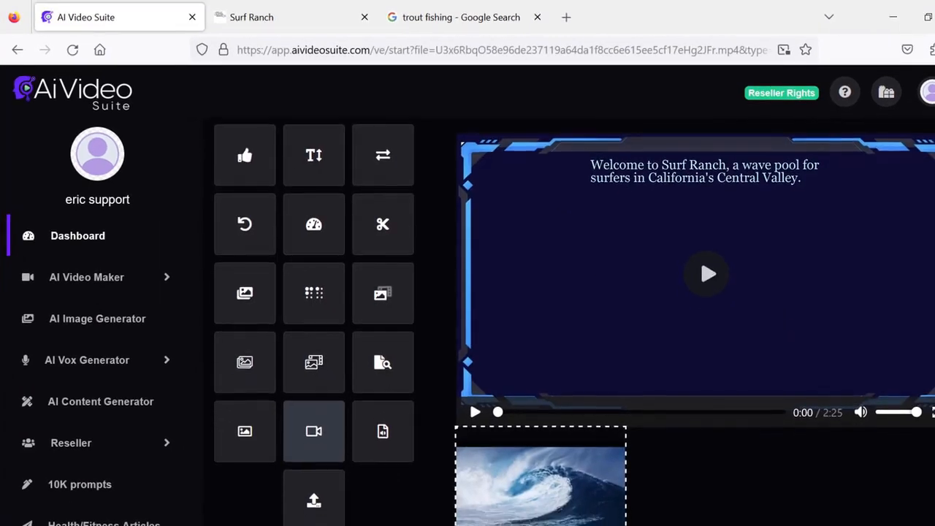
scroll(568, 321, up, 1)
scroll(568, 321, down, 1)
drag(521, 412, 597, 200)
scroll(617, 286, up, 1)
drag(618, 287, 625, 288)
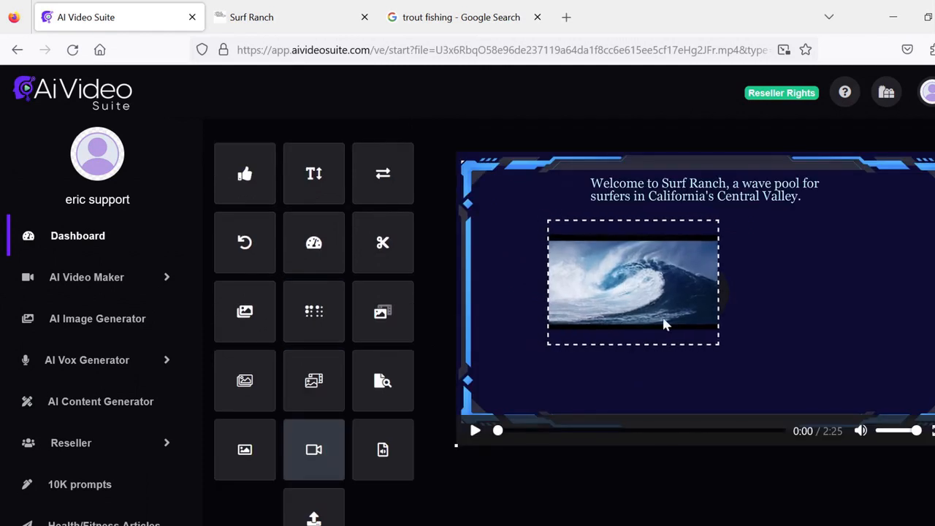
drag(694, 343, 727, 385)
scroll(746, 406, down, 5)
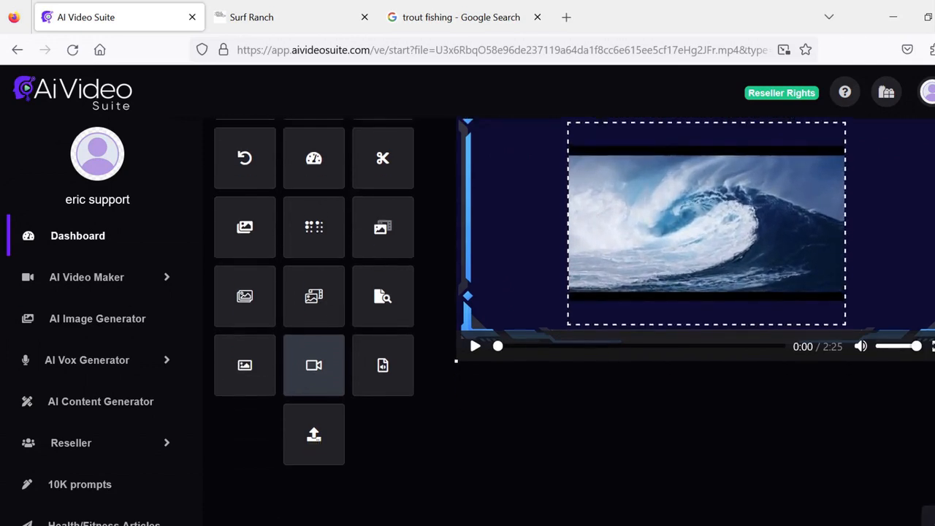
scroll(747, 406, up, 3)
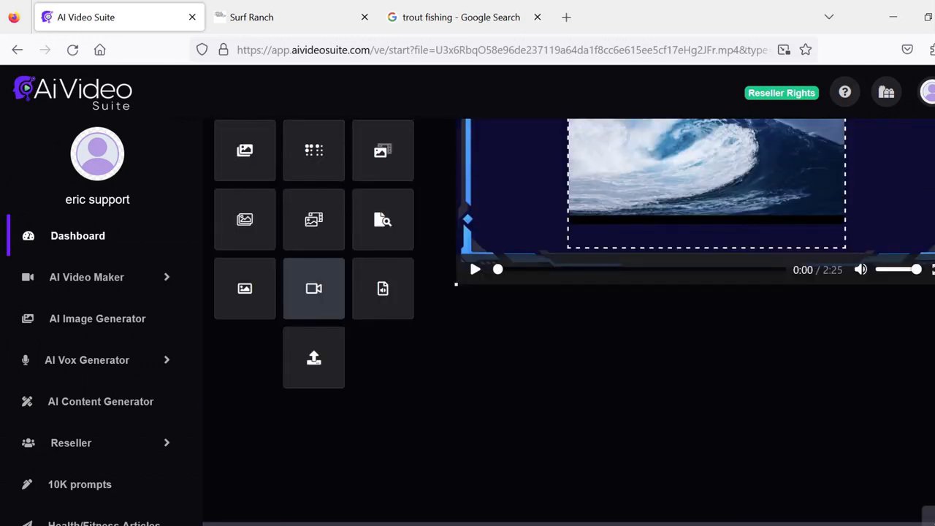
scroll(267, 423, down, 3)
click(267, 424)
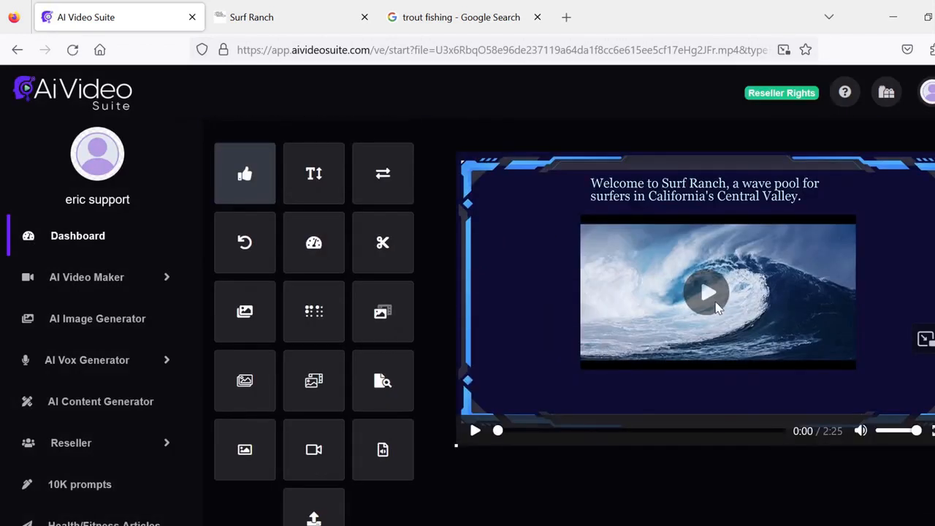
Step: Play the Surf Ranch video with the slideshow overlay for about 12 seconds, pause it and rewind to the start
click(713, 305)
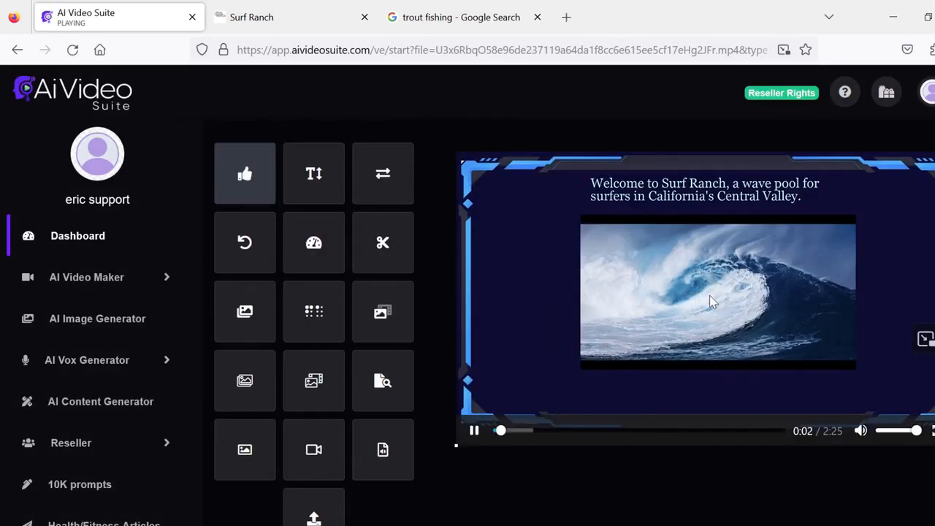
click(473, 433)
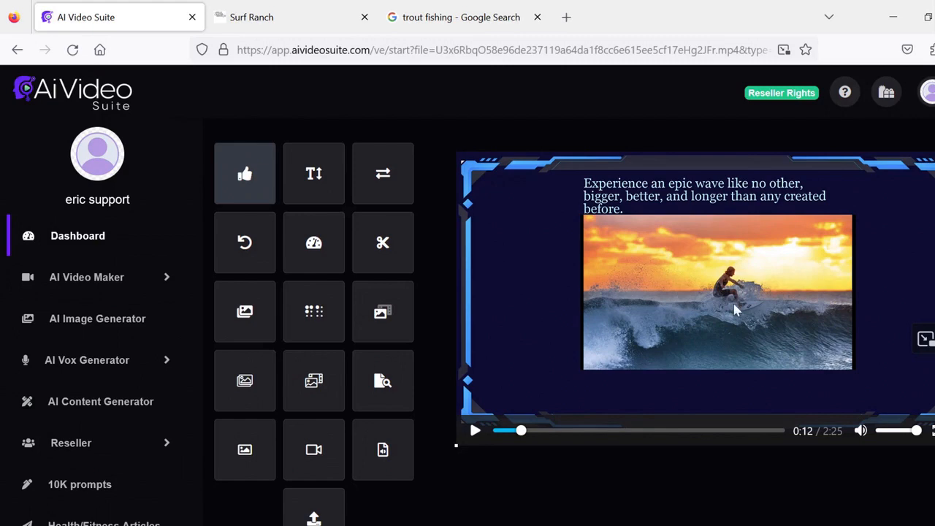
click(515, 431)
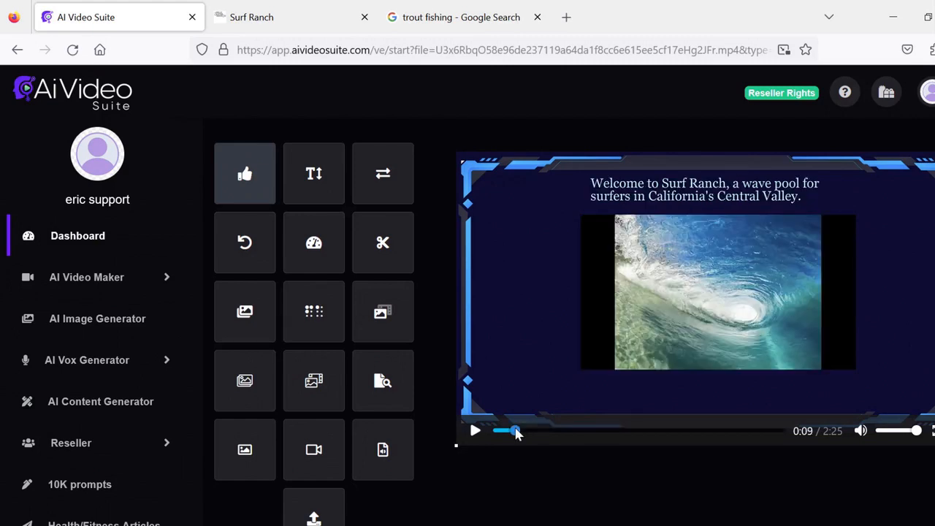
drag(514, 432, 484, 435)
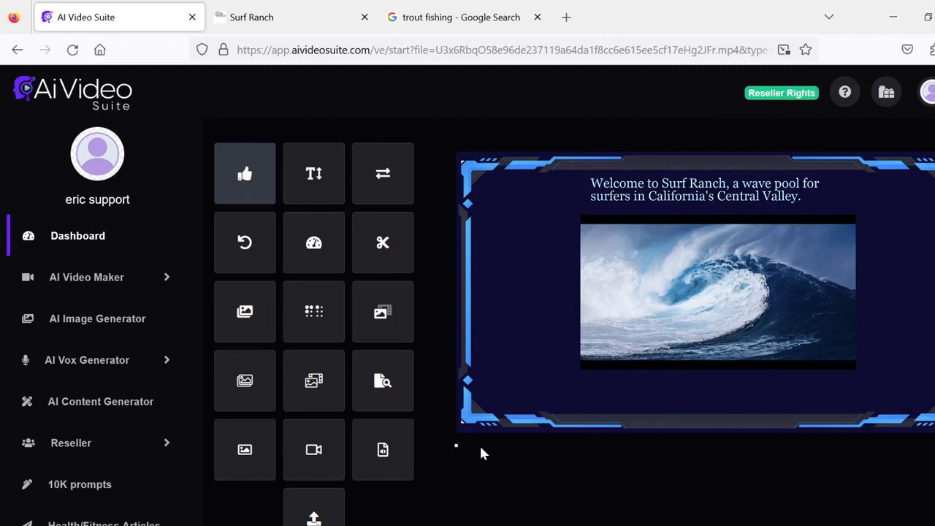
mouse_move(473, 424)
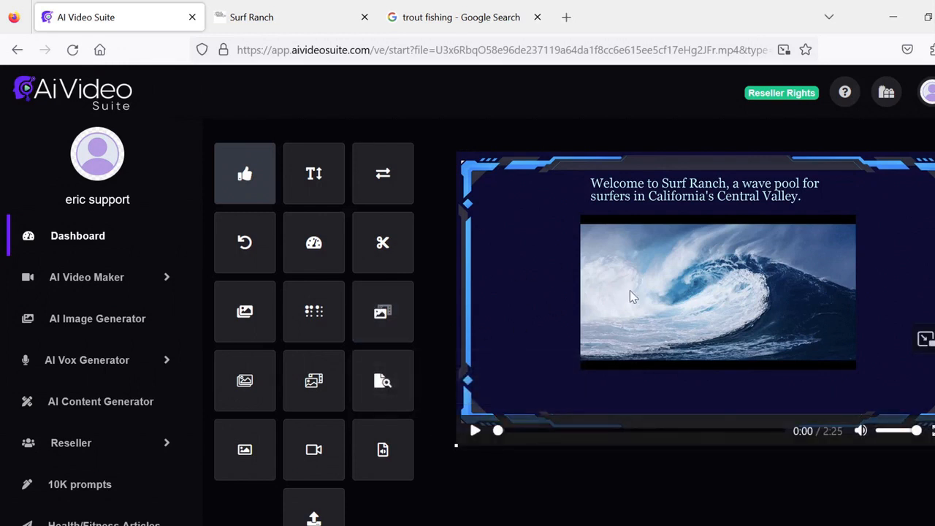
Step: Search for "surfing" images to use as a fade-in fade-out overlay
click(247, 380)
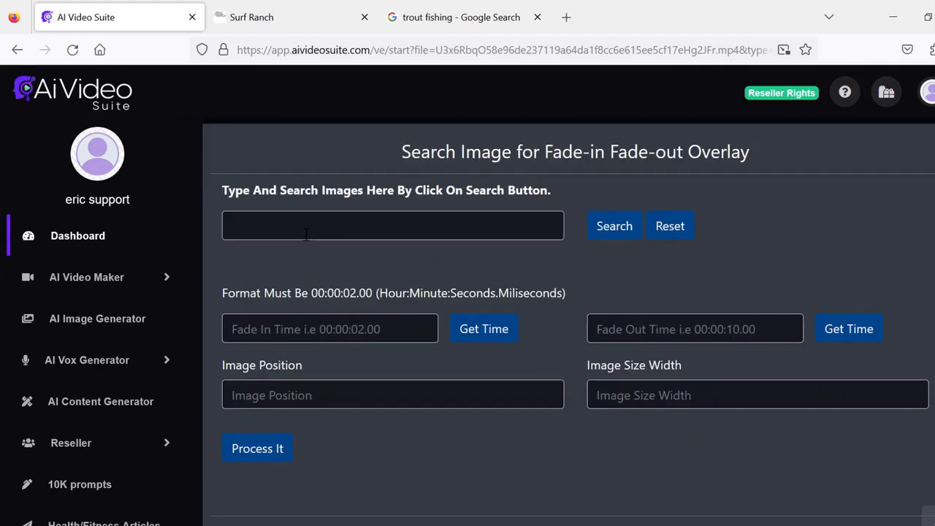
click(285, 225)
click(283, 223)
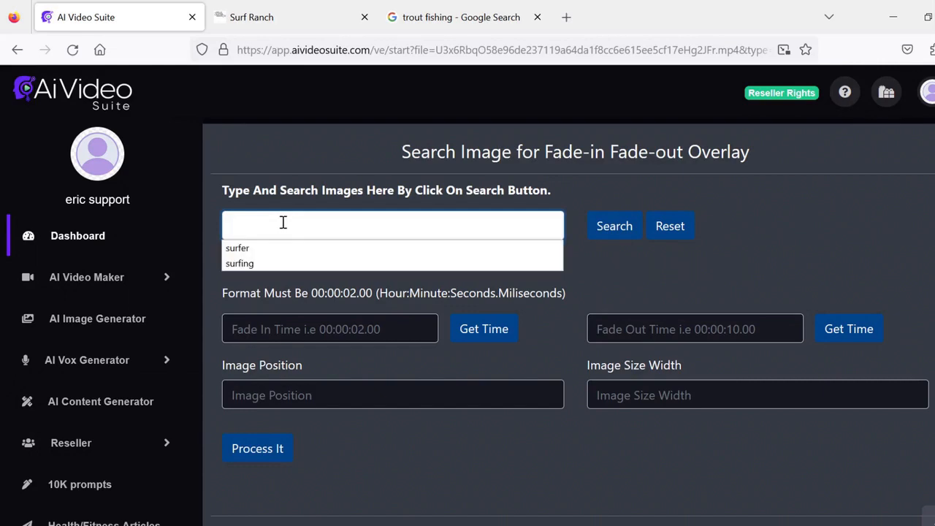
click(266, 265)
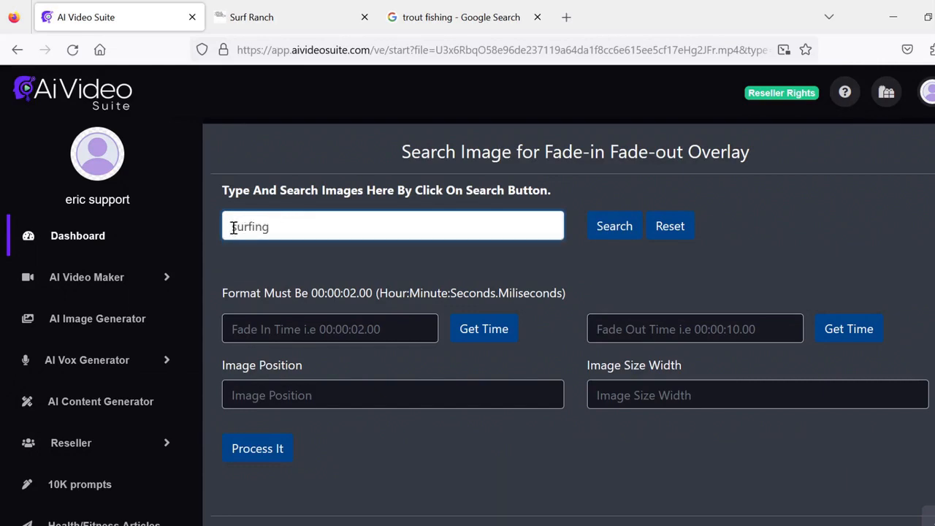
click(610, 227)
Step: Browse the surfing images and add the one of a surfer on her board before the city skyline as overlay
scroll(730, 263, down, 3)
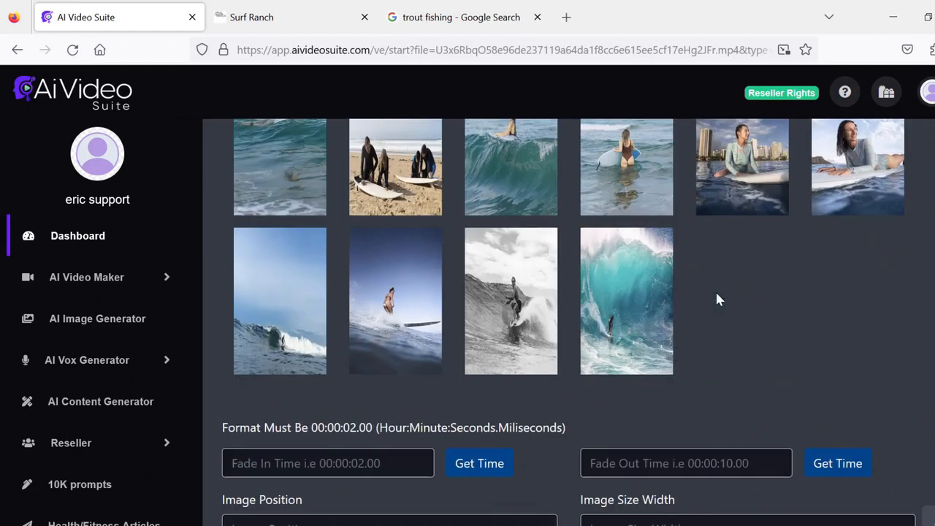
scroll(728, 338, up, 3)
scroll(725, 354, down, 1)
scroll(725, 354, down, 2)
scroll(741, 367, up, 3)
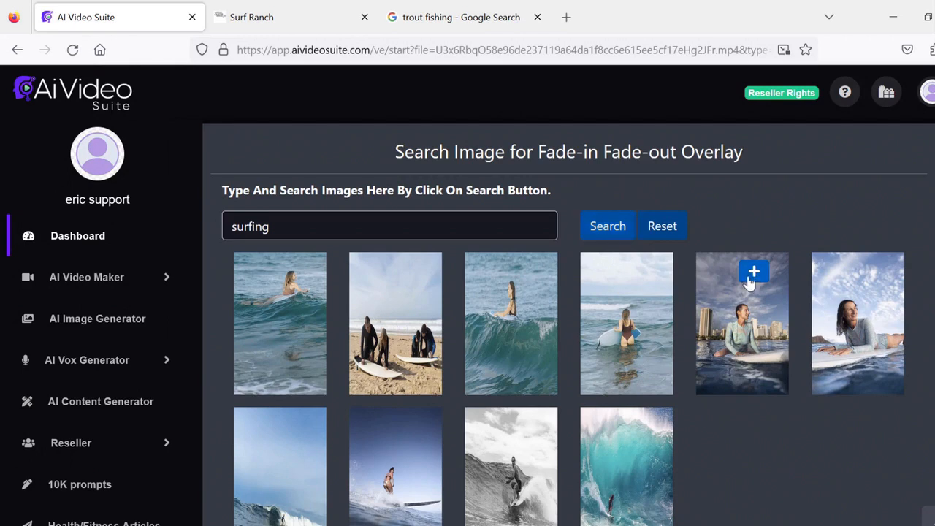
click(754, 271)
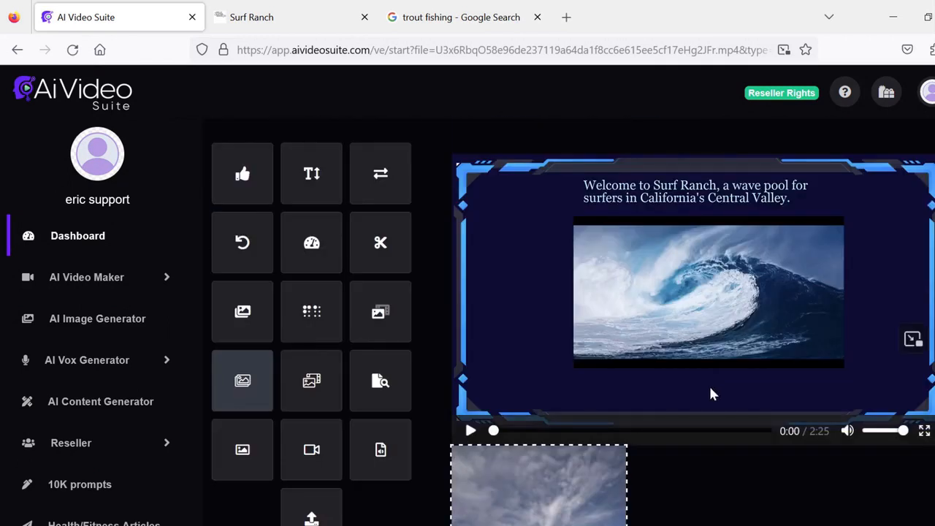
Step: Move the surfer image onto the video over the wave and shrink it to fit inside the frame
scroll(708, 384, down, 2)
drag(596, 353, 633, 271)
scroll(715, 369, up, 1)
scroll(716, 369, up, 1)
drag(682, 354, 713, 240)
drag(659, 448, 643, 279)
click(498, 431)
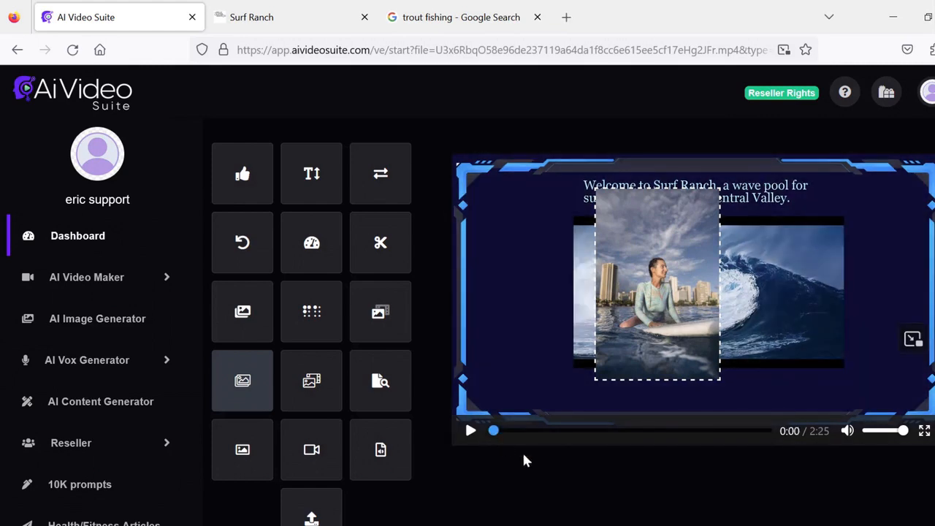
scroll(571, 468, down, 12)
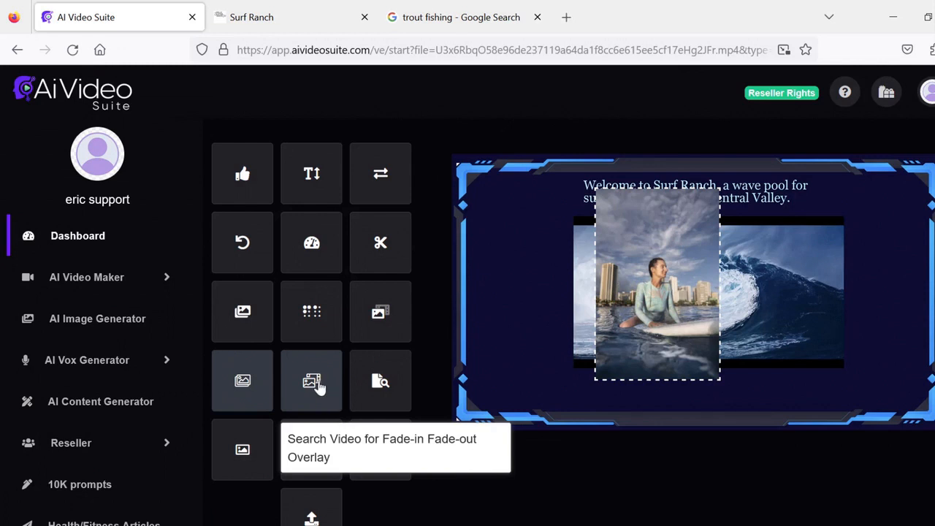
Step: Search for "surfing" videos for a fade-in fade-out overlay and add the clip of a surfer riding white water
click(315, 386)
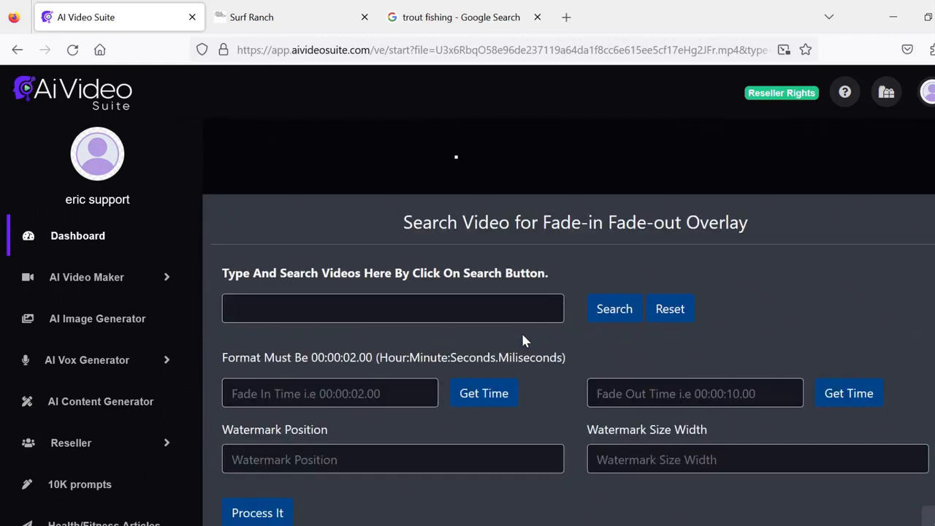
click(321, 310)
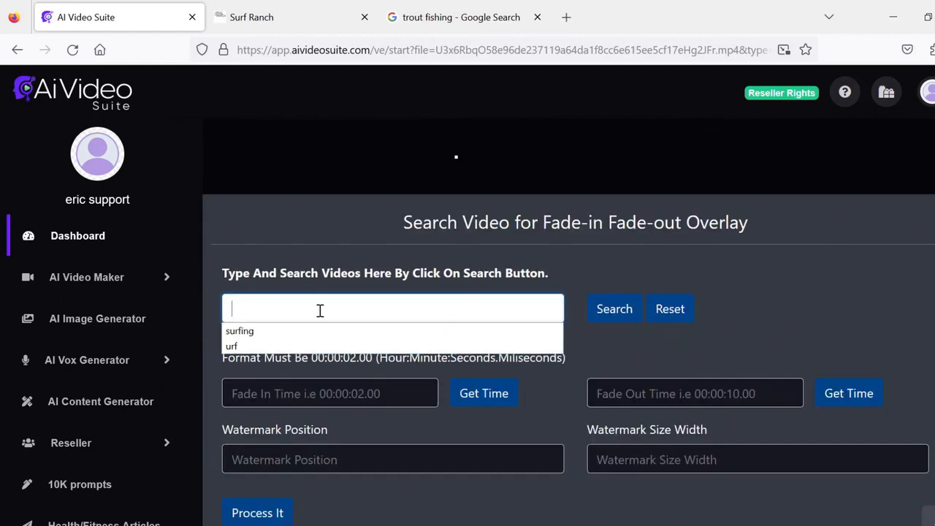
click(285, 333)
click(614, 309)
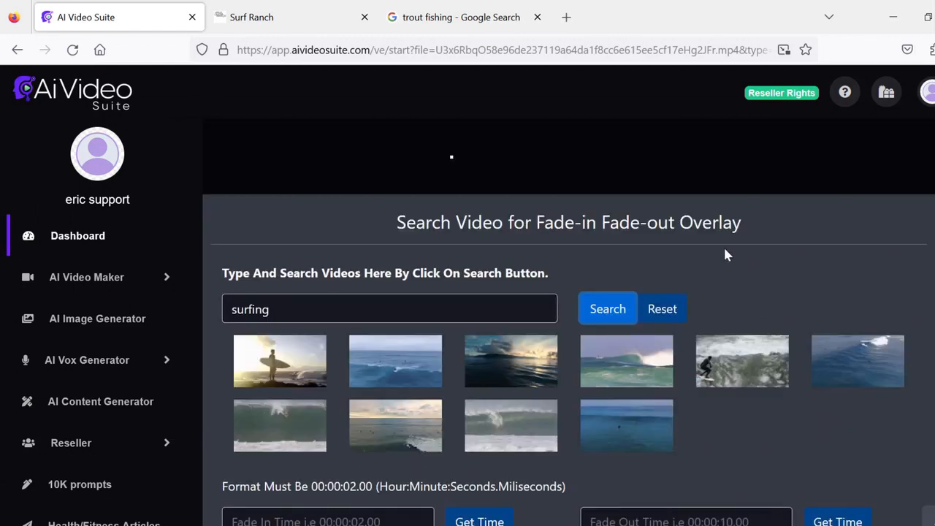
mouse_move(754, 355)
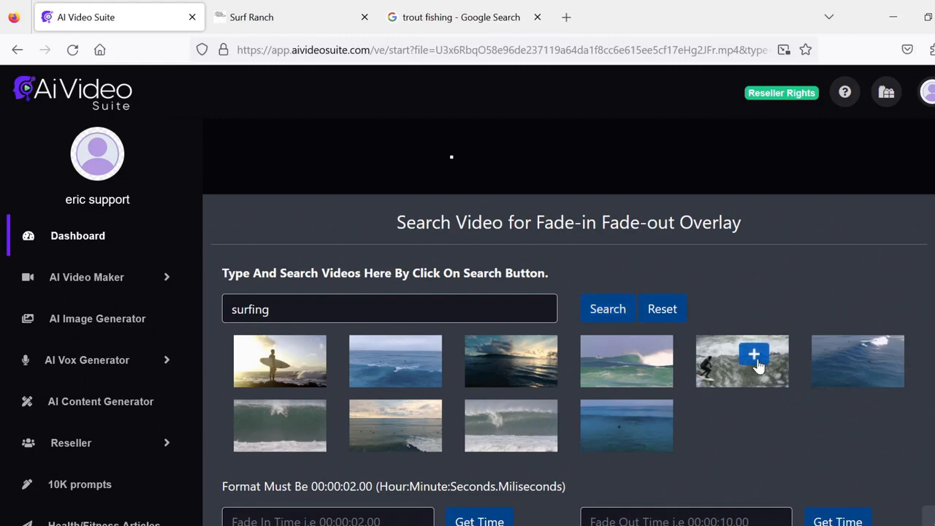
click(753, 355)
Step: Move the surfing clip onto the video, overlapping the surfer image below the welcome text
drag(575, 473, 664, 170)
scroll(691, 329, up, 3)
drag(652, 387, 653, 269)
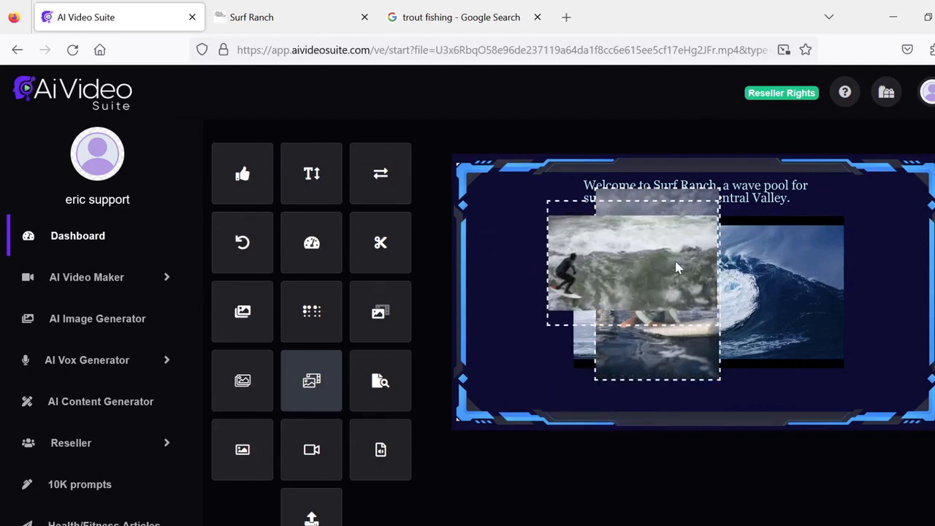
Step: Enlarge the surfing clip overlay so it covers most of the wave picture below the welcome text
drag(677, 326, 720, 388)
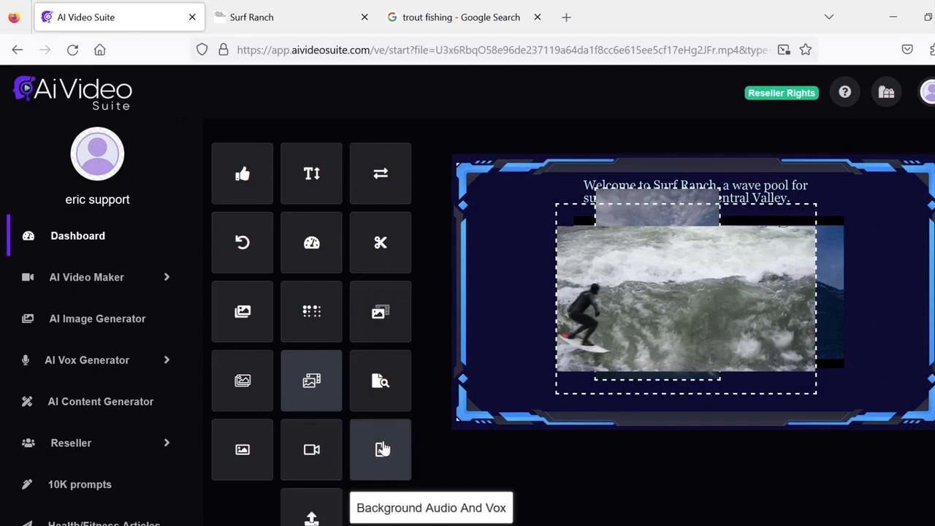
scroll(383, 449, down, 2)
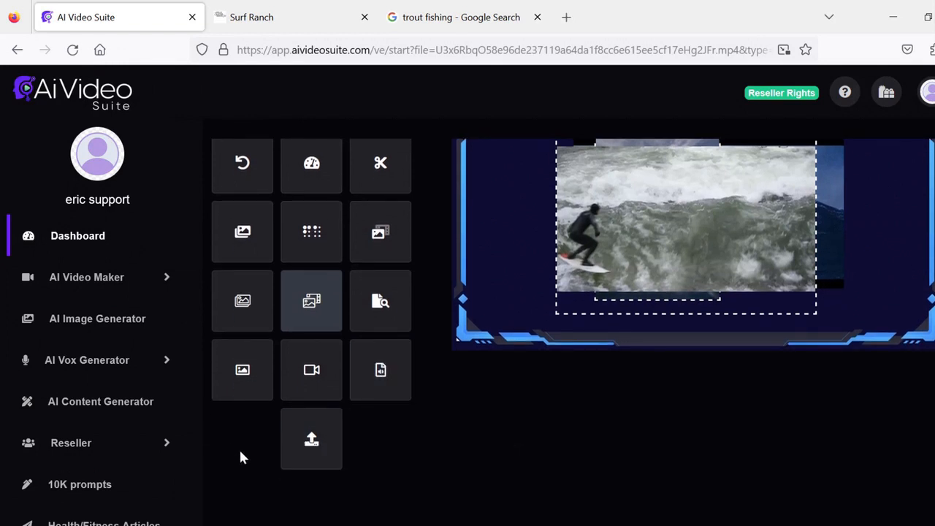
scroll(409, 446, up, 2)
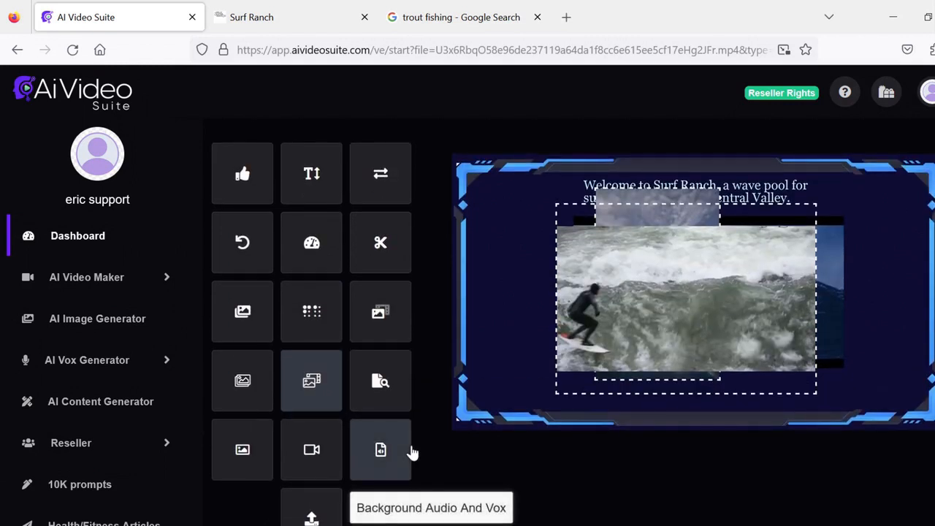
scroll(410, 447, down, 2)
scroll(409, 444, up, 2)
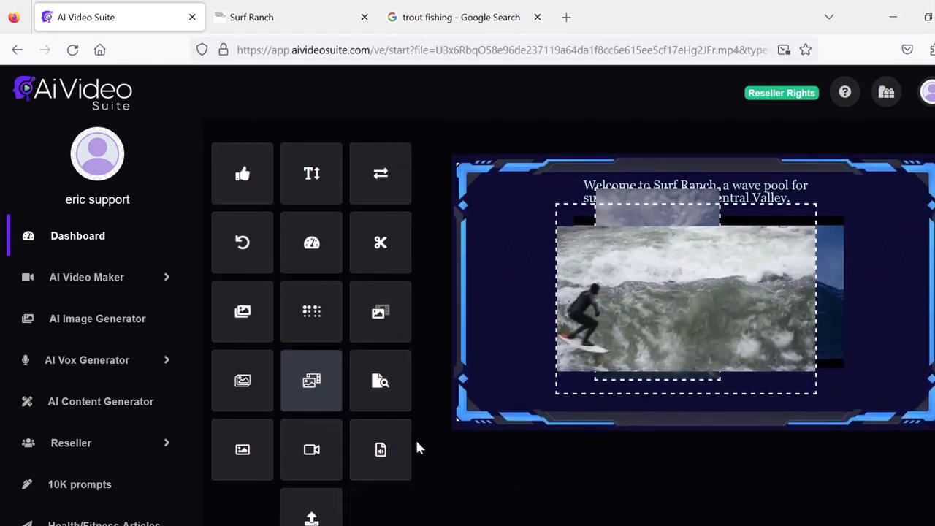
Step: Open the AI short video template library, view its landscape templates and return to the portrait ones
click(159, 281)
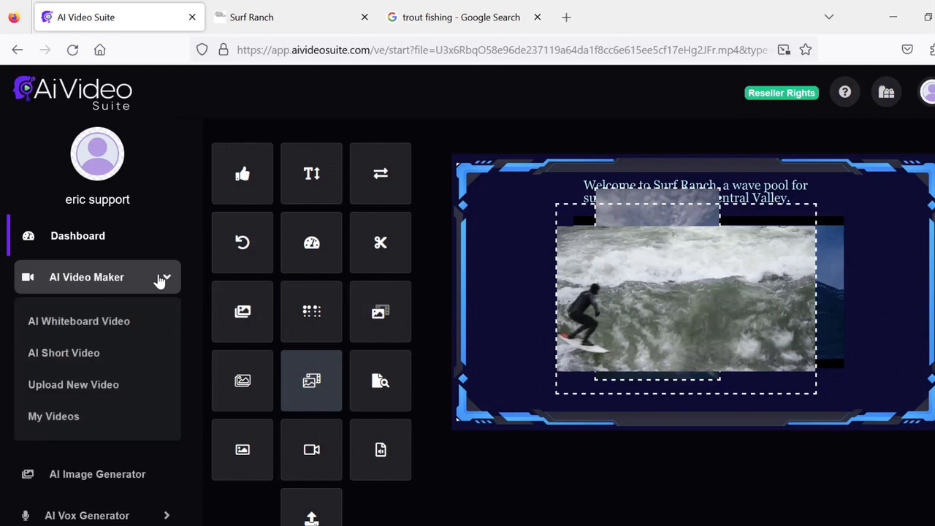
click(66, 352)
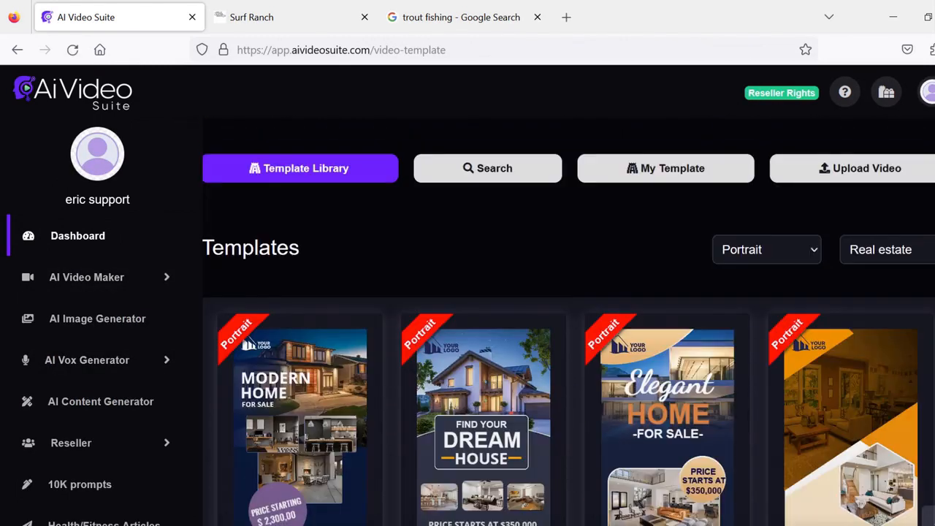
click(797, 249)
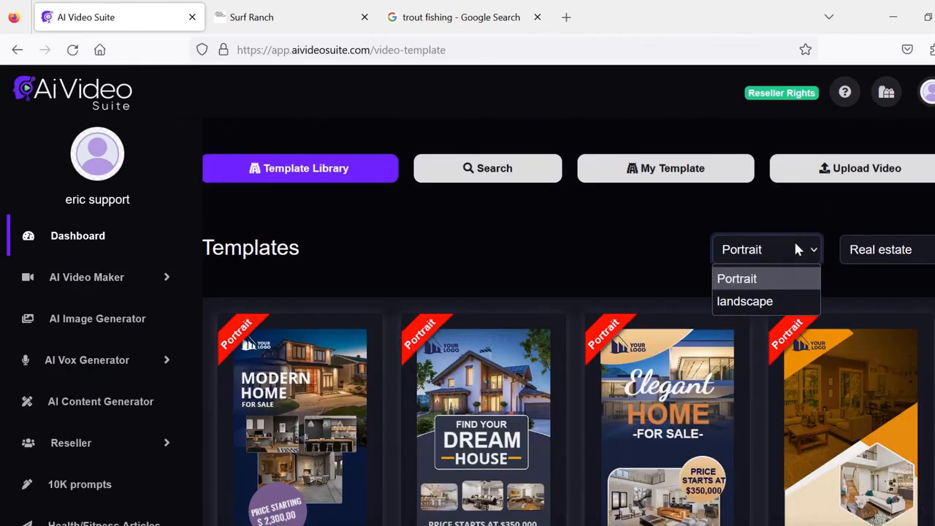
click(769, 299)
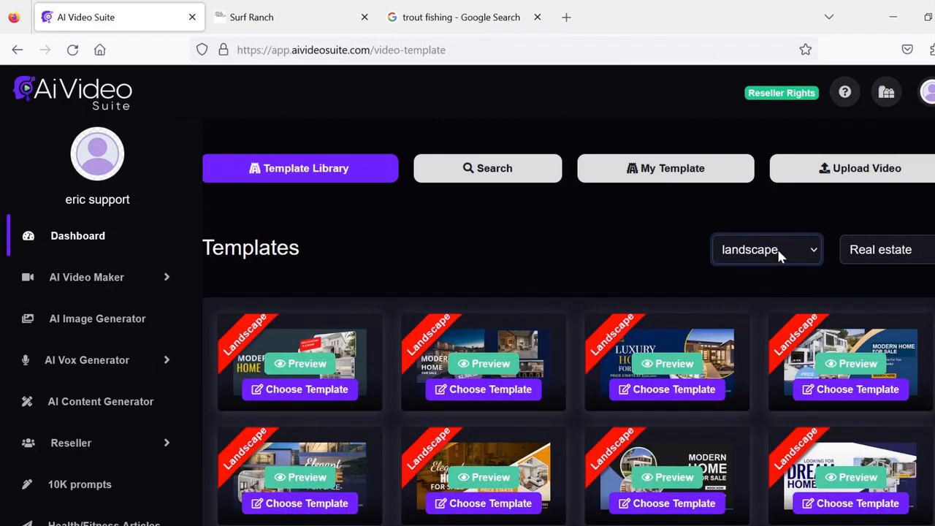
click(779, 252)
click(752, 278)
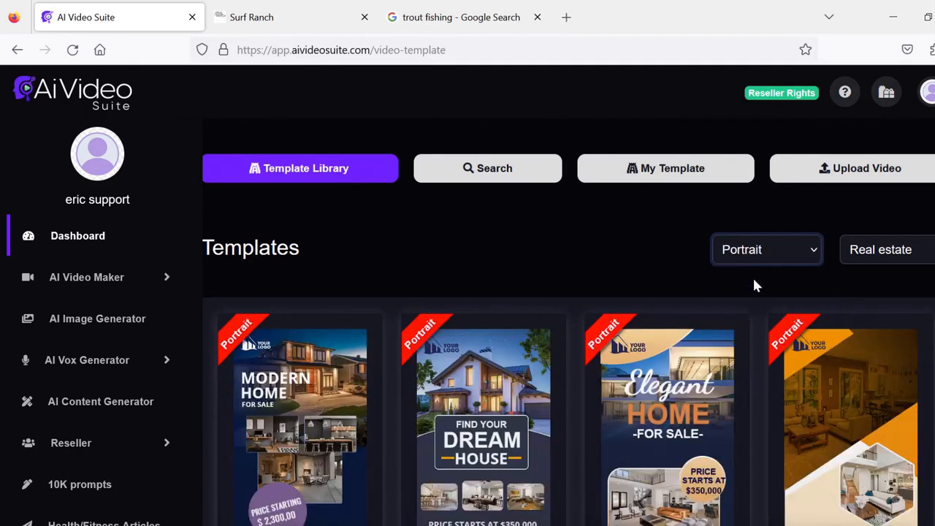
Step: Filter the portrait templates by the Fitness category and choose the dark "The Shape Get Into" one with the squatting woman
scroll(695, 241, down, 1)
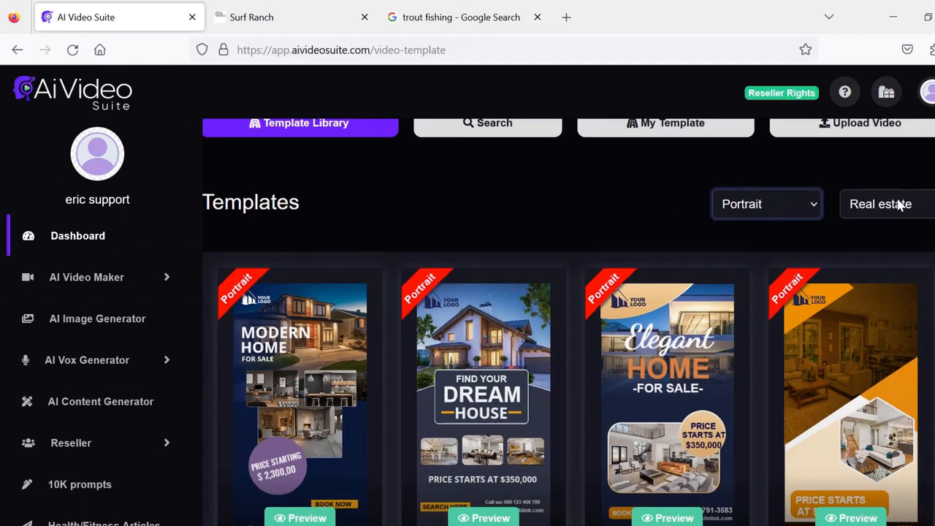
click(900, 205)
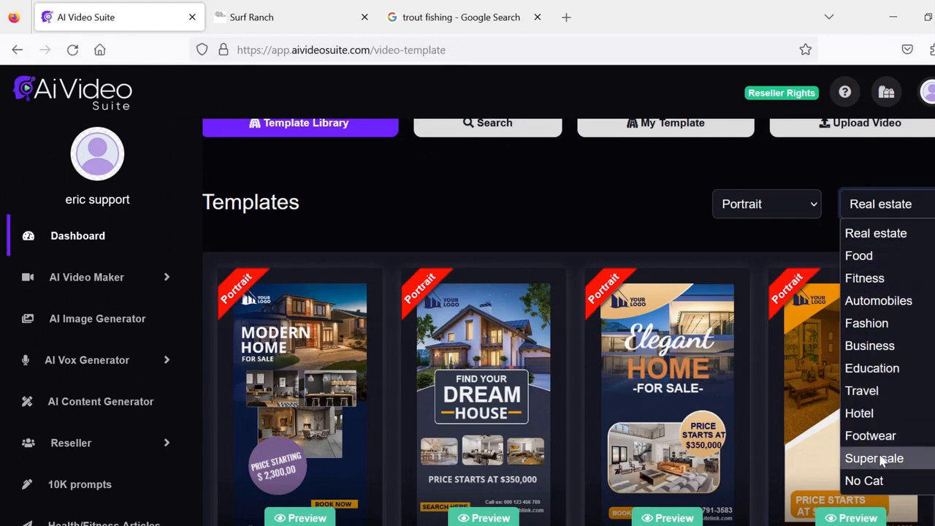
click(868, 280)
scroll(868, 276, down, 3)
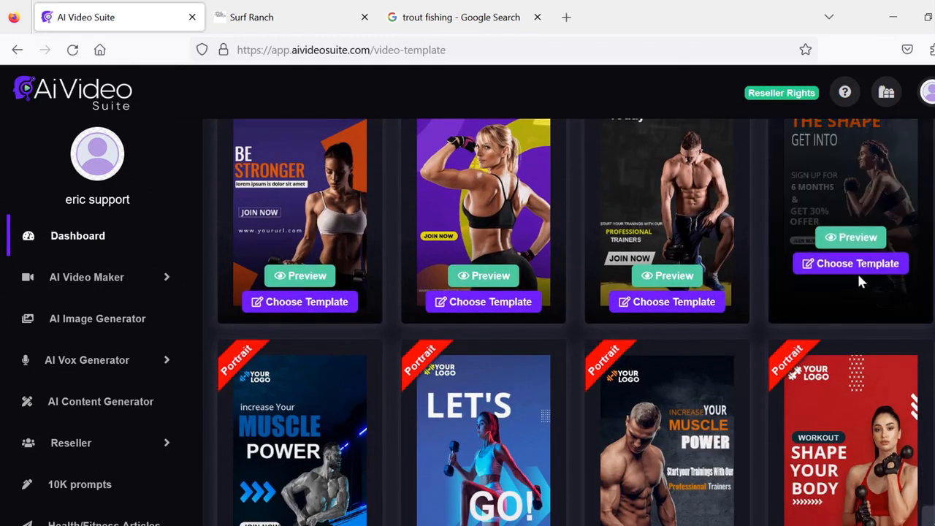
click(858, 271)
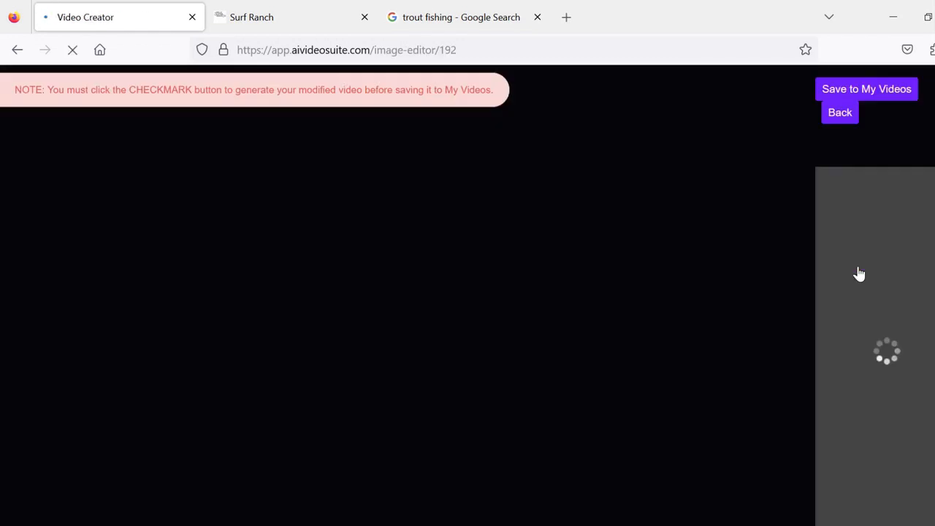
Step: Reposition the logo slightly and nudge the THE SHAPE and GET INTO text lines upward on the fitness template
mouse_move(354, 170)
mouse_down()
mouse_move(387, 173)
mouse_move(366, 178)
mouse_up()
drag(377, 257, 376, 241)
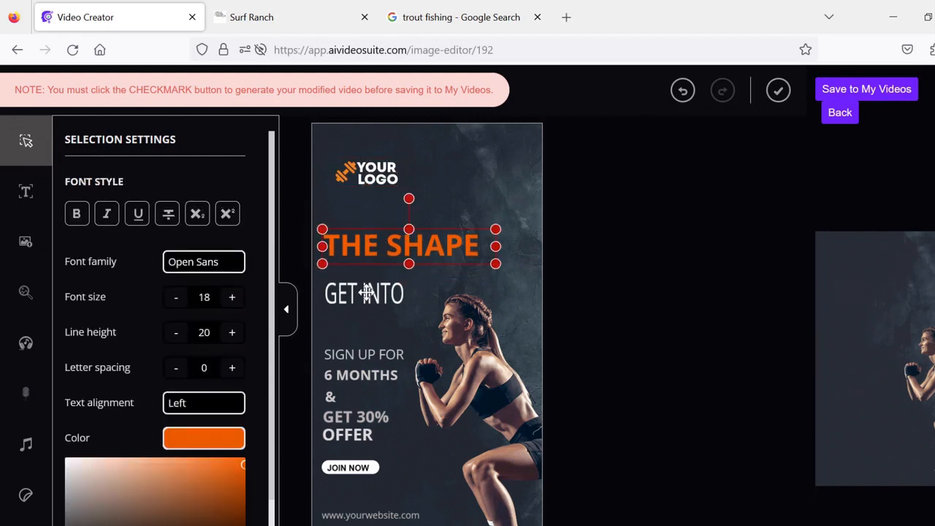
drag(367, 294, 365, 284)
Step: Open the THE SHAPE and GET INTO text lines for inline editing, selecting a word in each
click(355, 246)
double_click(355, 245)
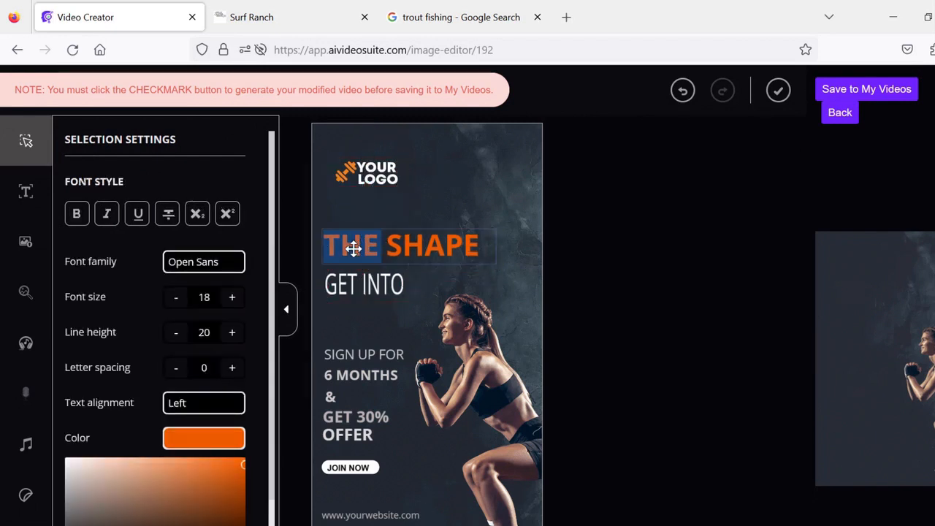
double_click(367, 284)
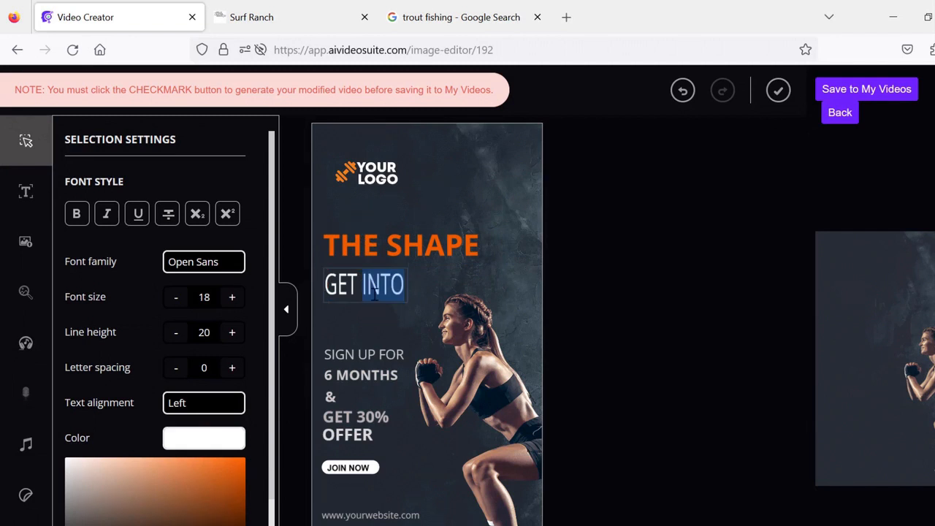
click(400, 322)
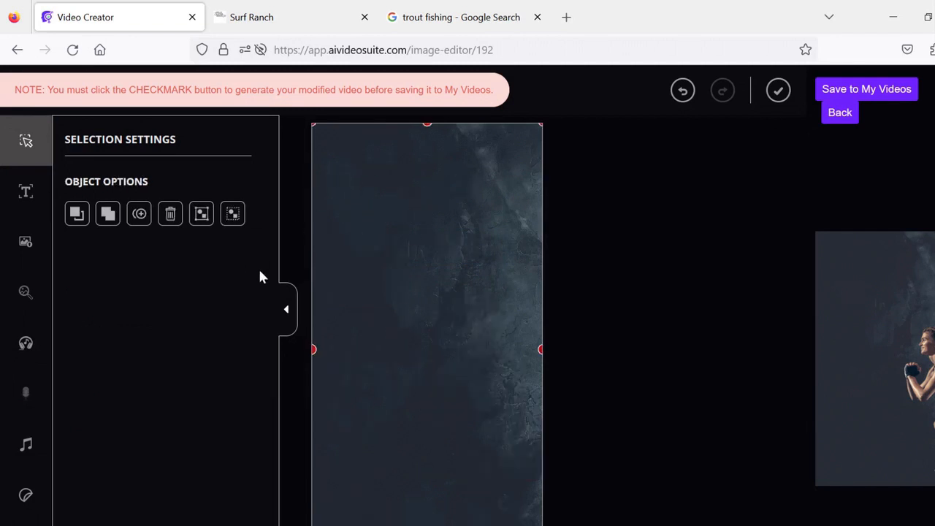
click(284, 305)
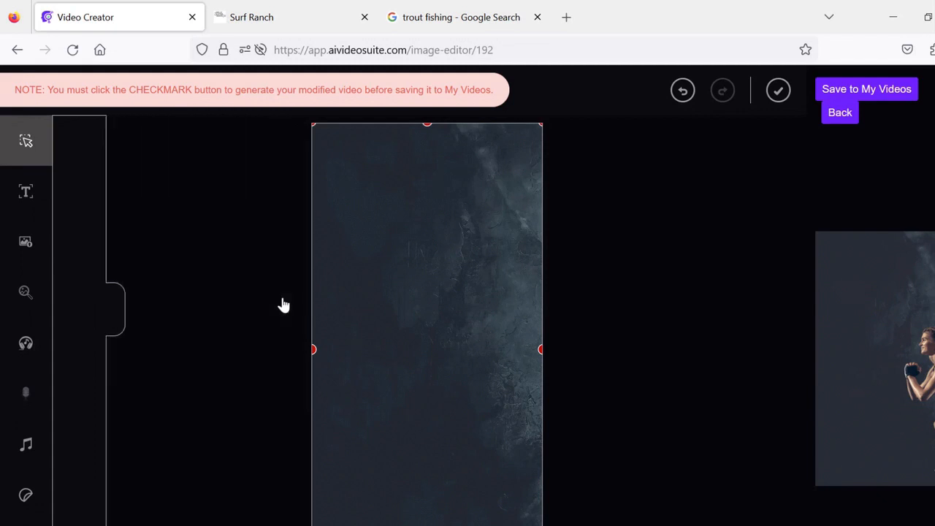
Step: Search Pixabay for "fitness" images for the canvas and look through the results and the other editor tools
click(33, 289)
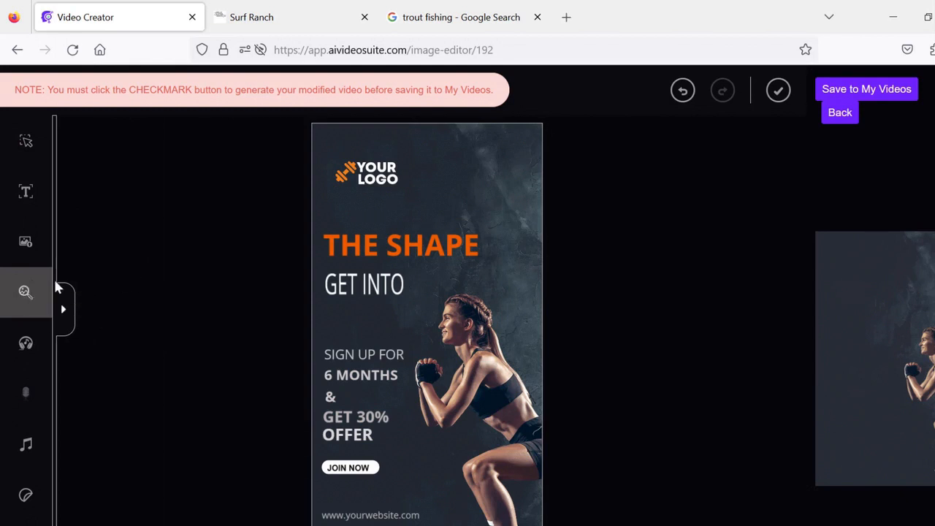
click(61, 309)
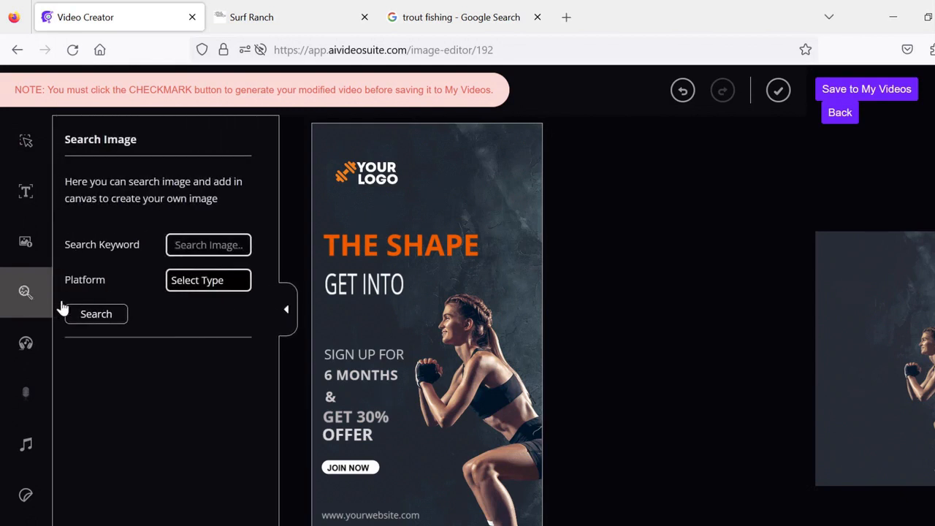
text(fitness)
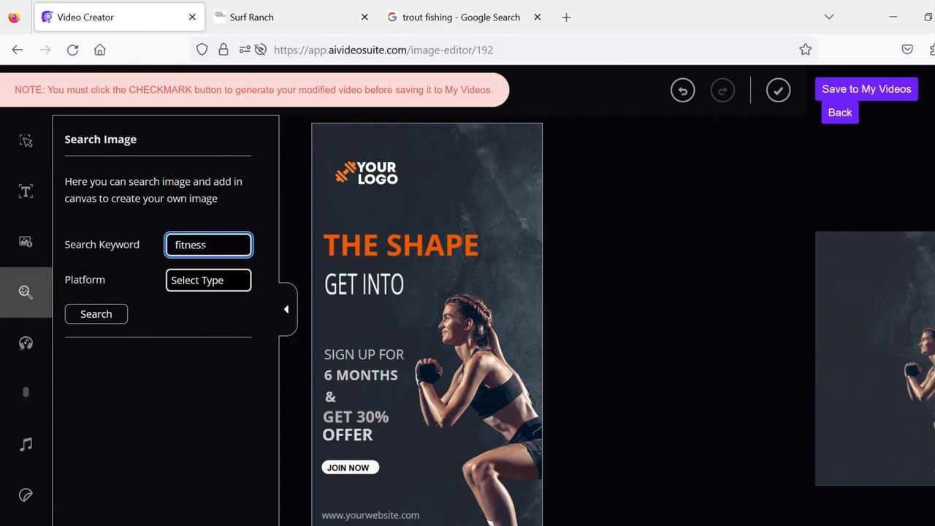
click(214, 283)
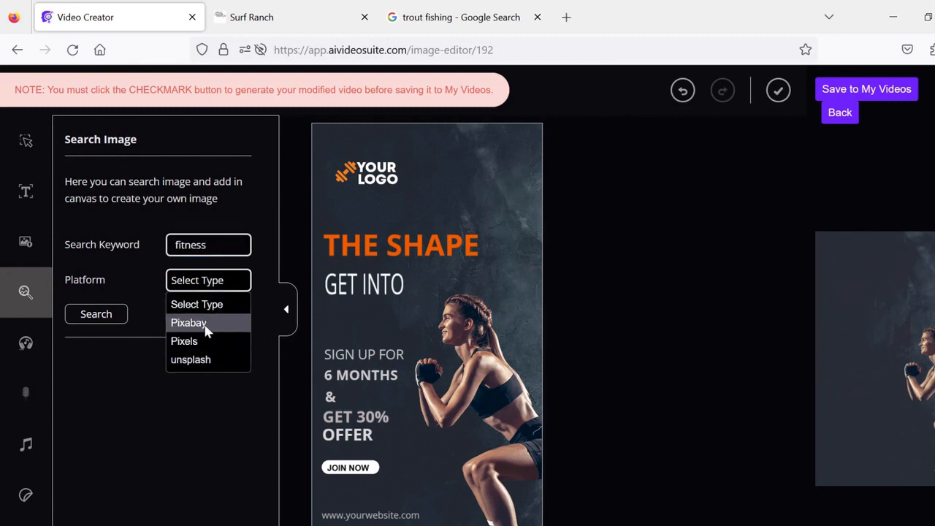
click(188, 322)
click(111, 319)
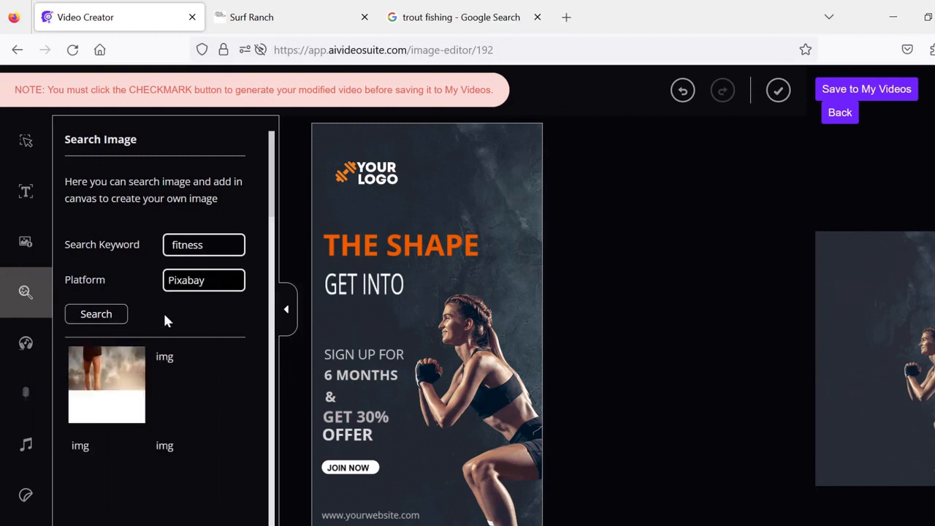
scroll(271, 216, down, 1)
scroll(272, 216, down, 5)
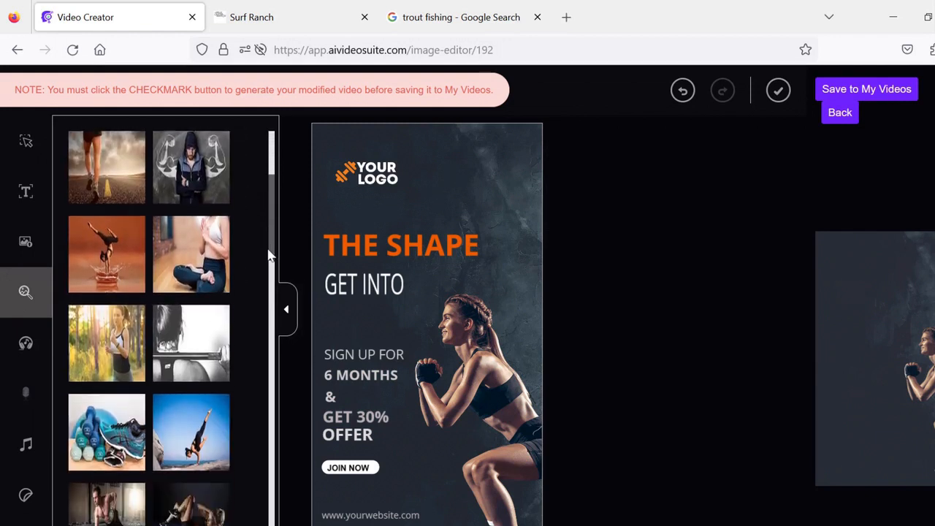
scroll(265, 292, down, 10)
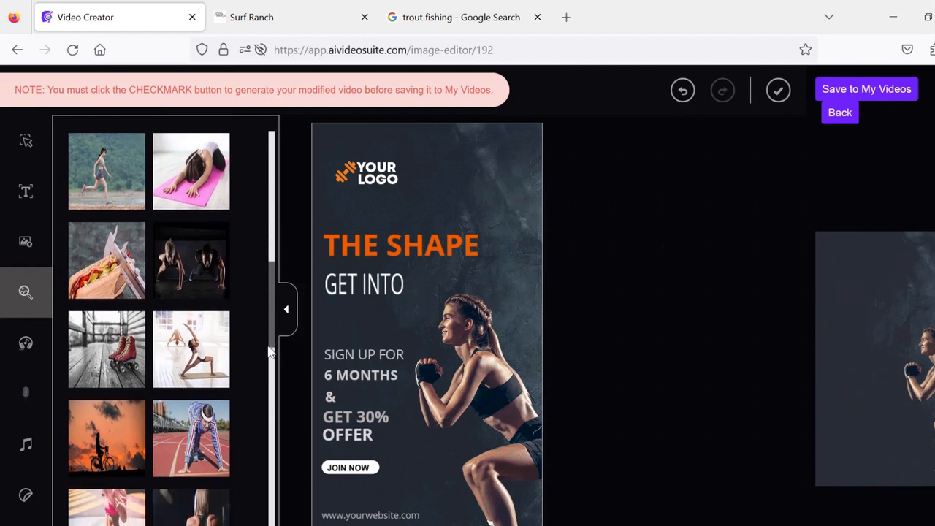
drag(267, 392, 273, 486)
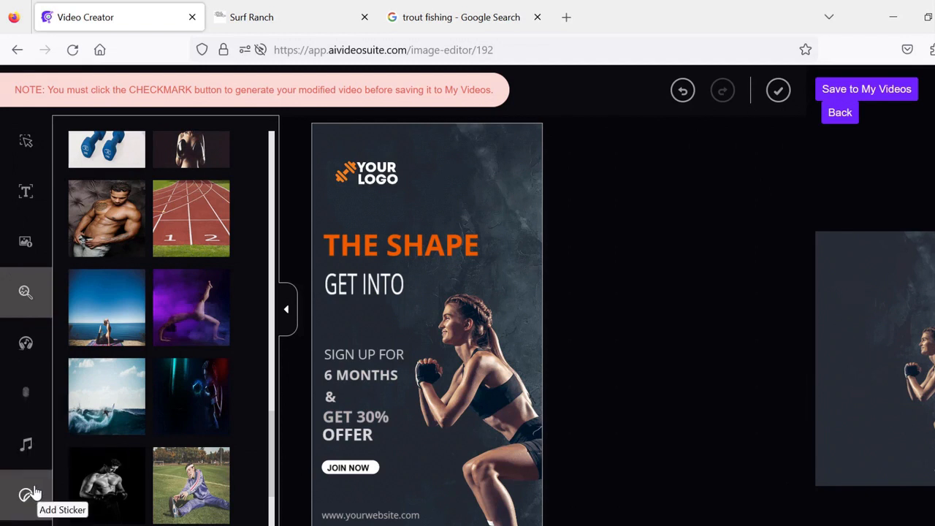
scroll(29, 490, down, 3)
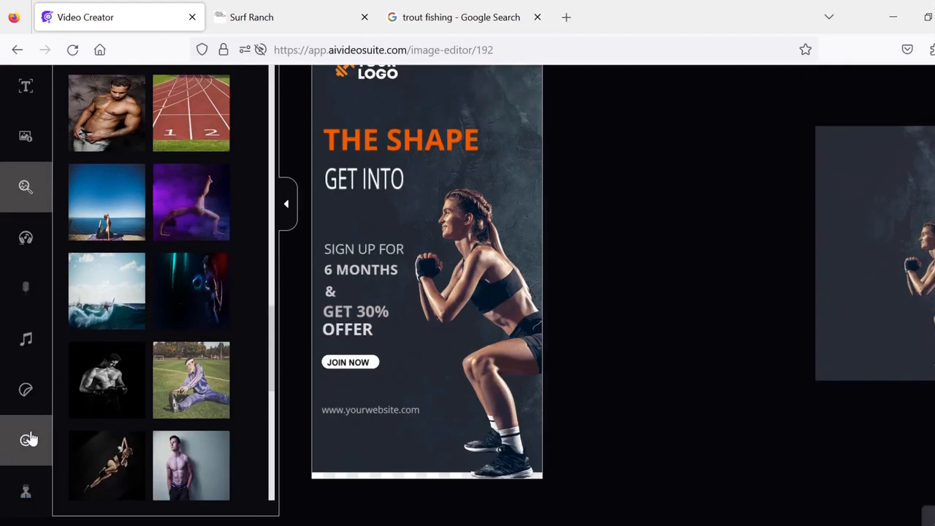
scroll(648, 247, up, 3)
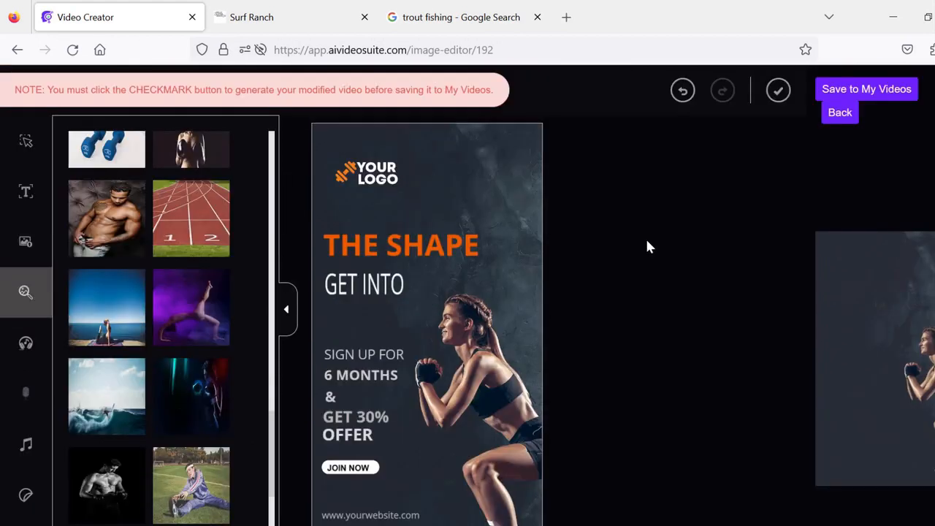
Step: Generate the modified fitness video and save it to My Videos
click(777, 91)
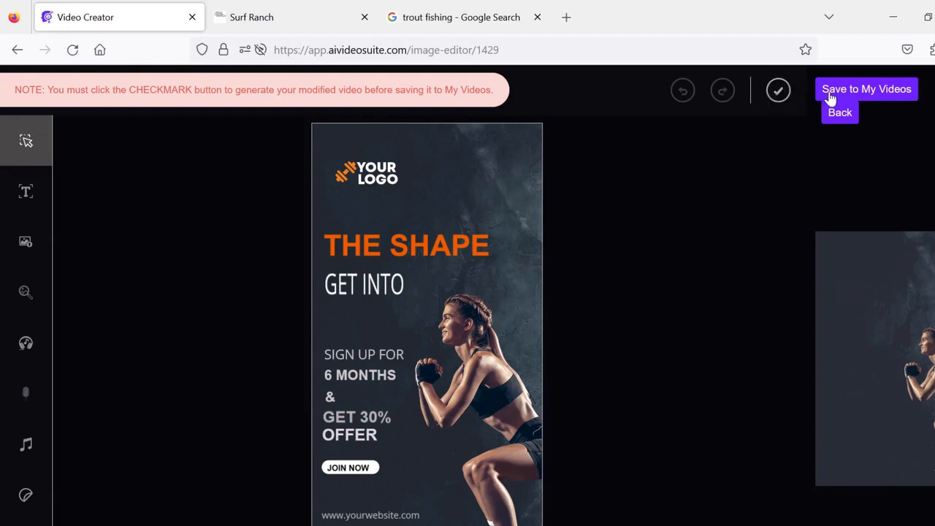
click(866, 89)
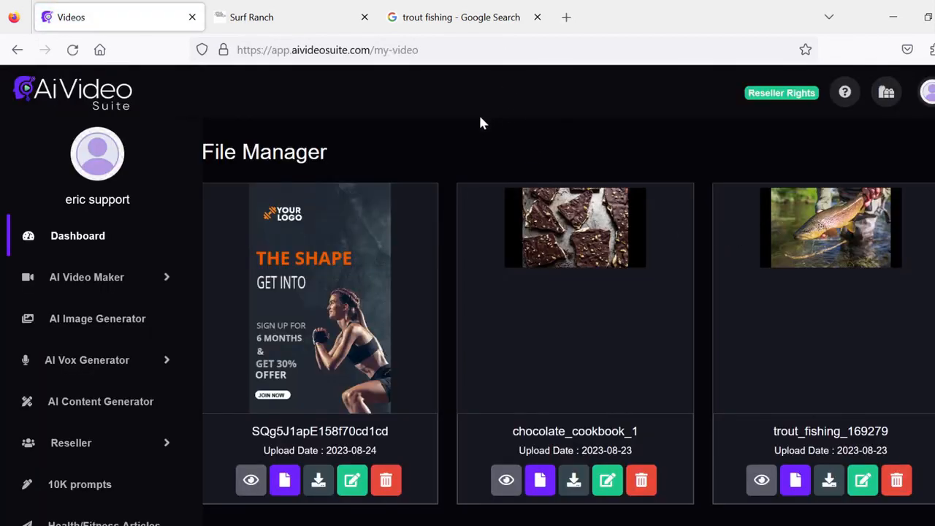
Step: Preview the saved fitness video from the file manager and pause its playback
scroll(388, 198, down, 1)
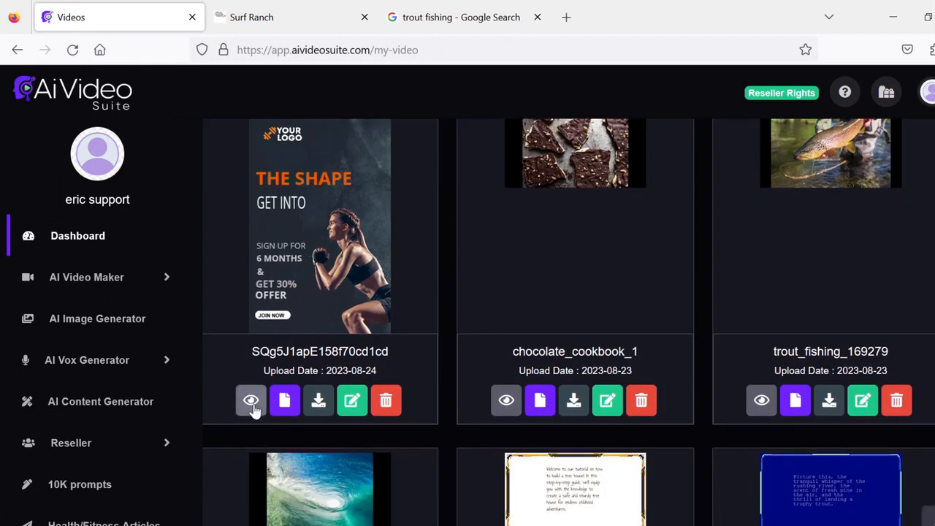
click(251, 401)
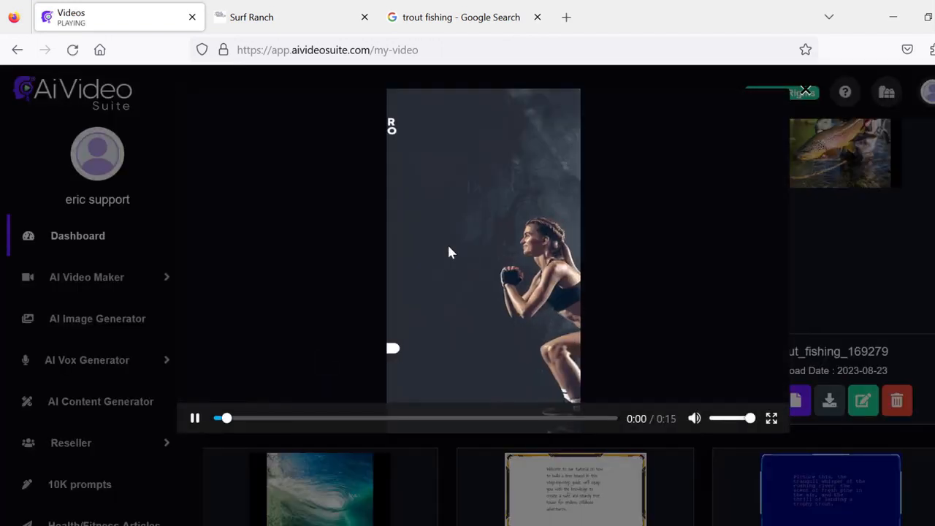
click(196, 419)
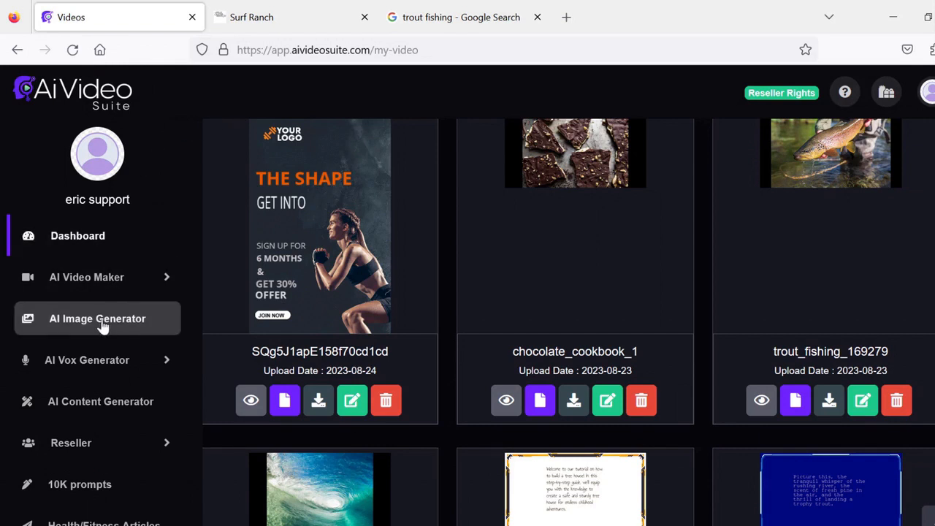
Step: Open the AI image generator and paste the prompt for a colourful, cinematic digital illustration of a vast landscape with a waterfall
click(79, 325)
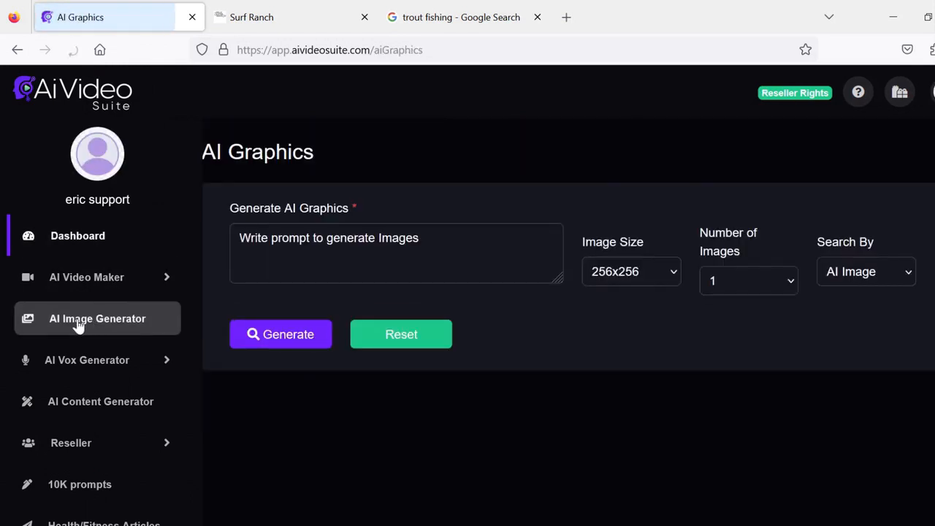
click(528, 256)
key(ctrl+v)
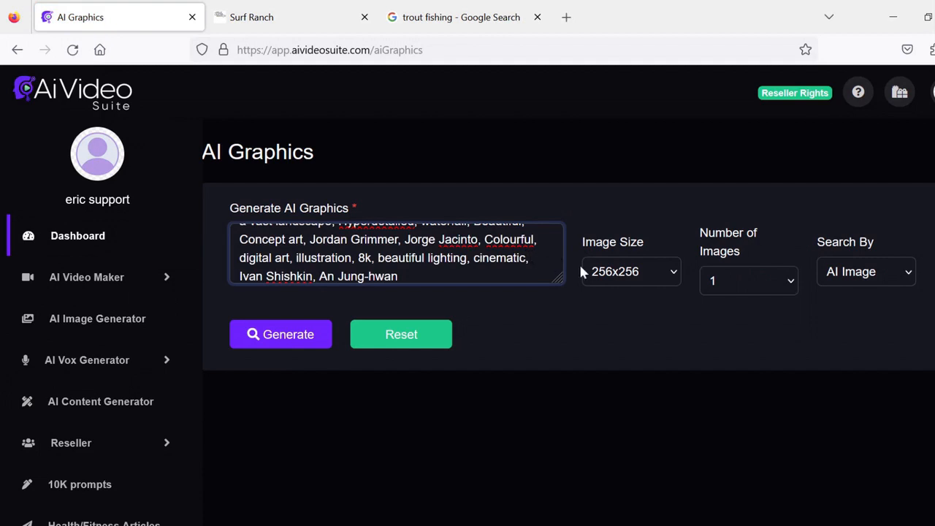
Step: Set the image size to 512x512, keep the number of images at 1, and generate the waterfall landscape image
click(639, 272)
click(631, 322)
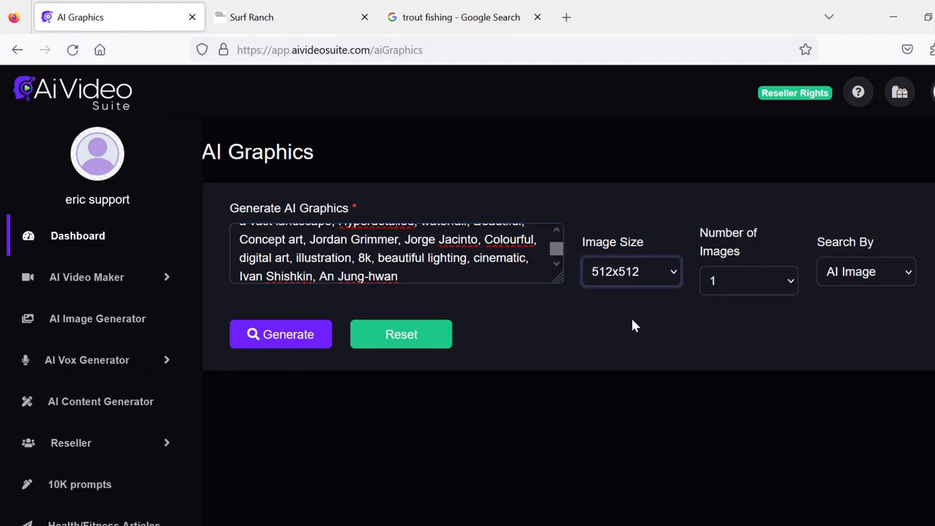
click(758, 286)
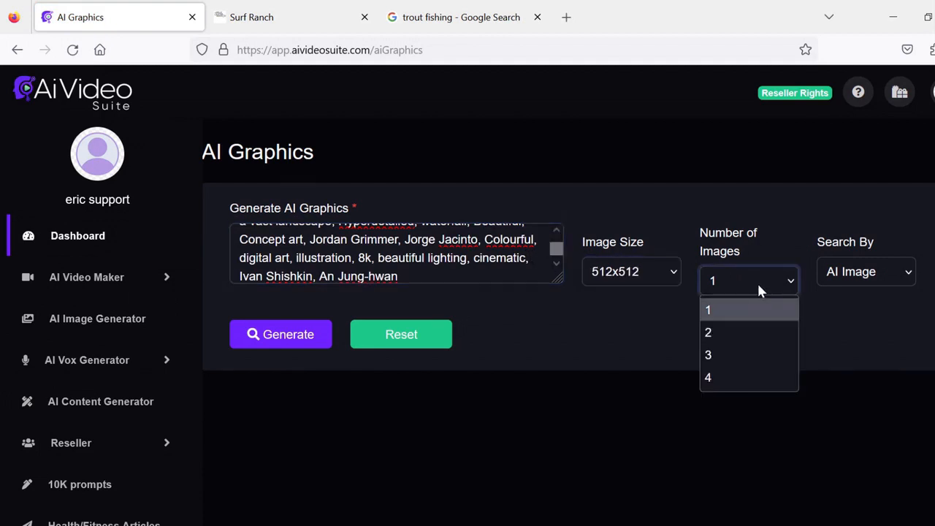
click(757, 280)
click(302, 336)
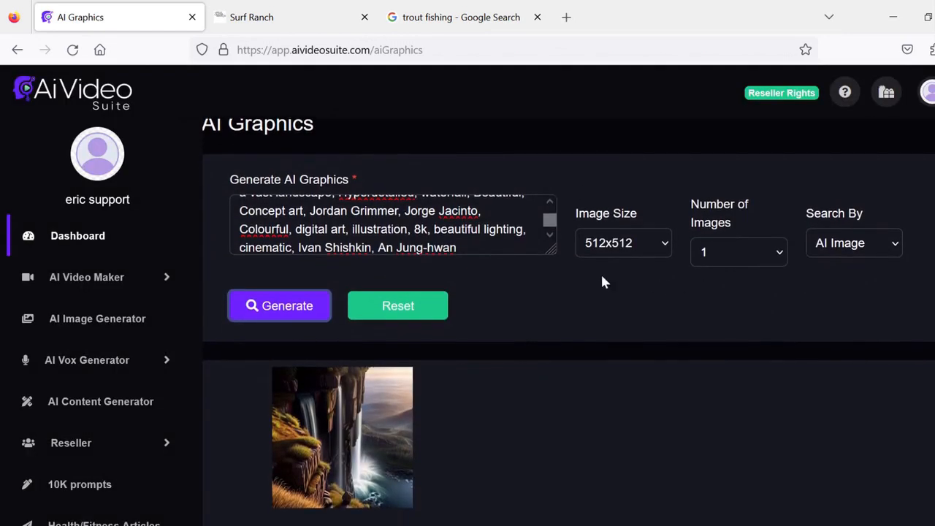
Step: Download the generated waterfall image and open the downloaded file
mouse_move(371, 426)
click(379, 489)
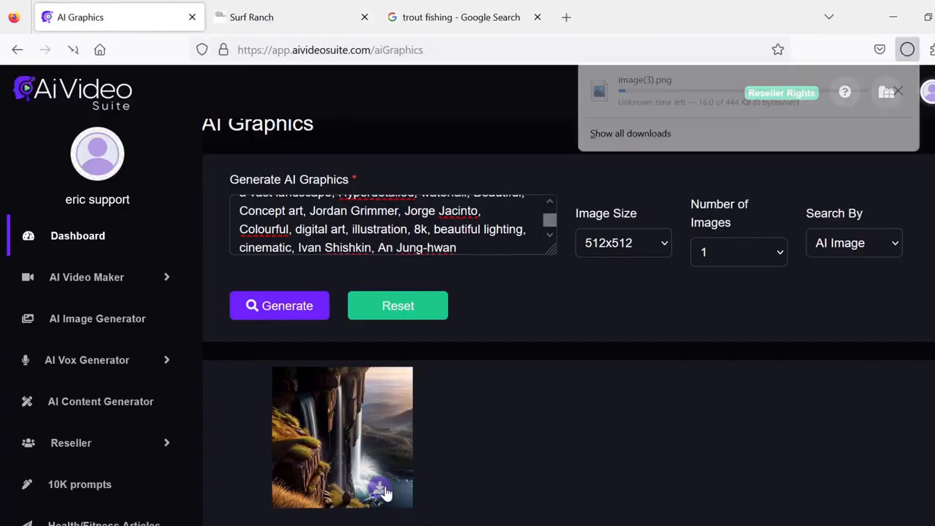
click(658, 86)
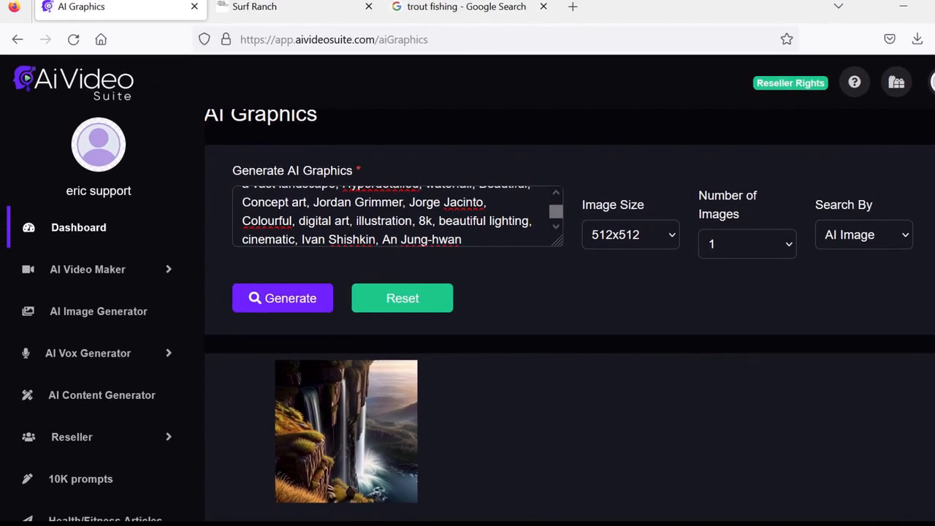
Step: Replace the prompt with the pasted hyperrealistic, highly detailed, sharp-focus studio photo prompt, generate the image and download it
click(479, 243)
key(ctrl+a)
key(ctrl+v)
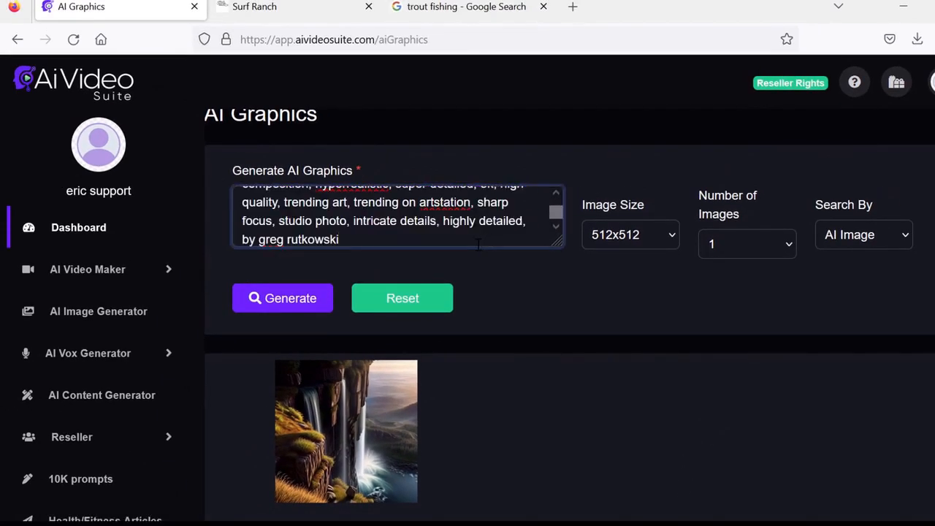
click(303, 298)
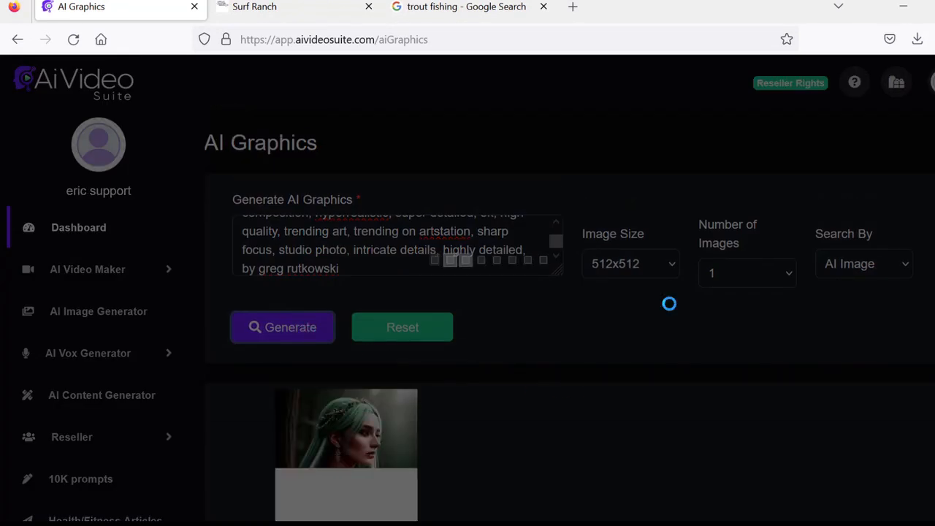
scroll(569, 323, down, 1)
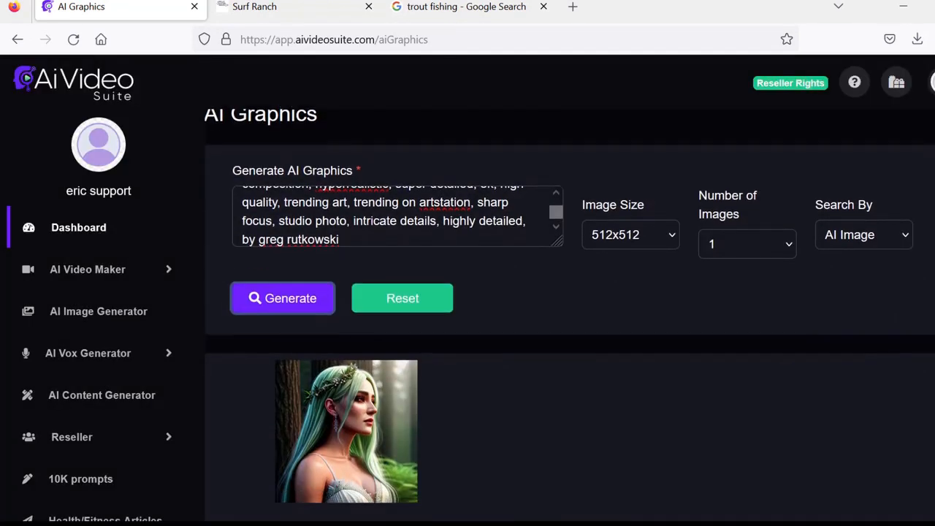
mouse_move(363, 407)
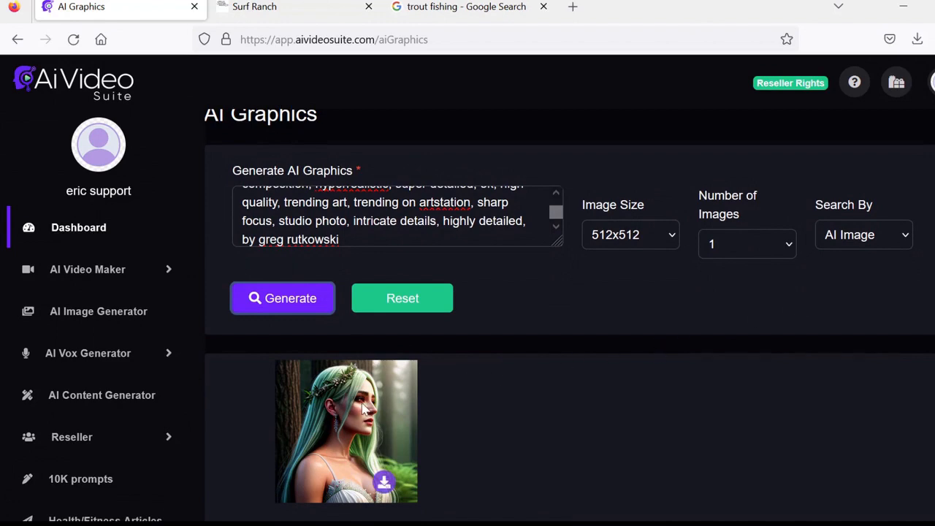
click(385, 482)
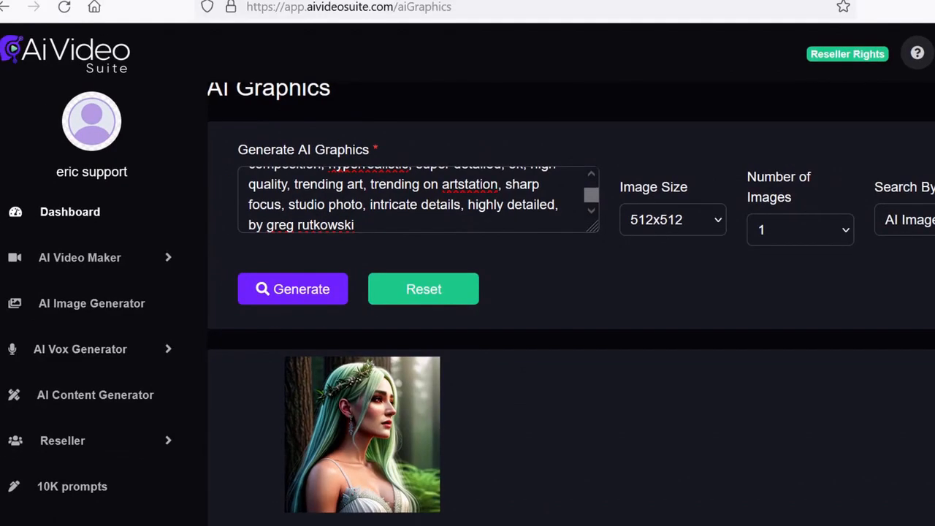
Step: Switch the image source to Stock Images, search for landscape "computer" pictures and look through the results
click(926, 219)
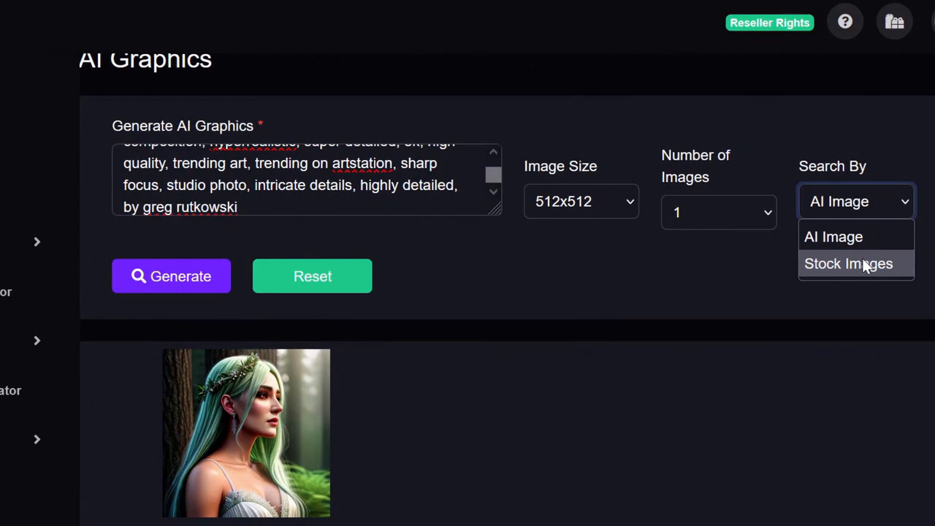
click(864, 264)
text(comp)
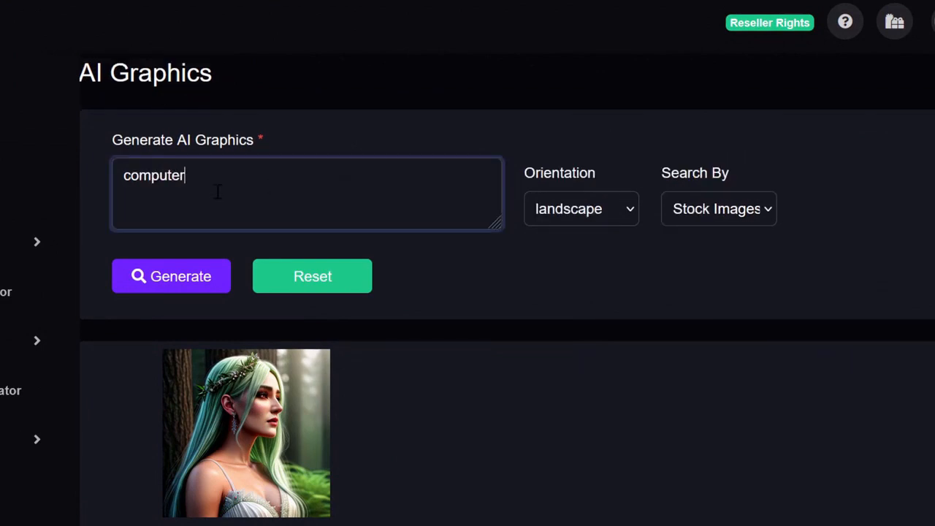
text(uter)
click(188, 276)
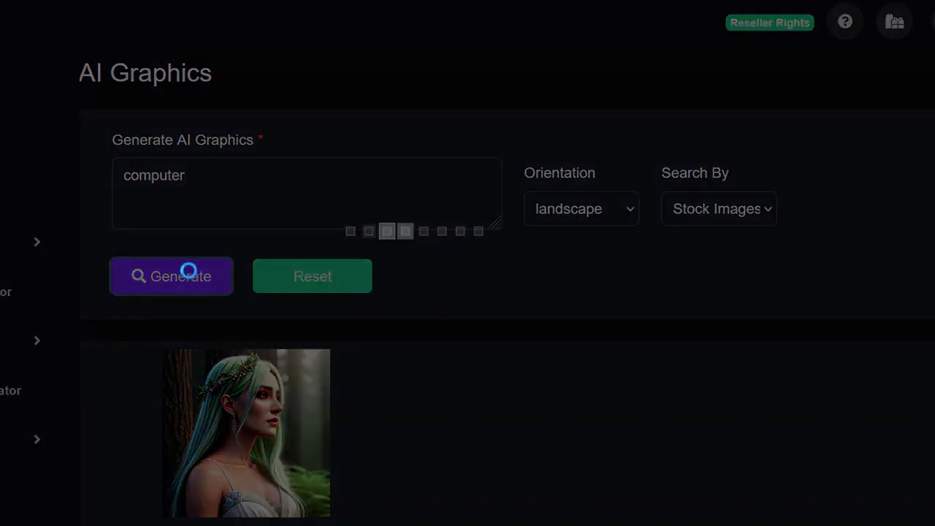
scroll(931, 108, down, 3)
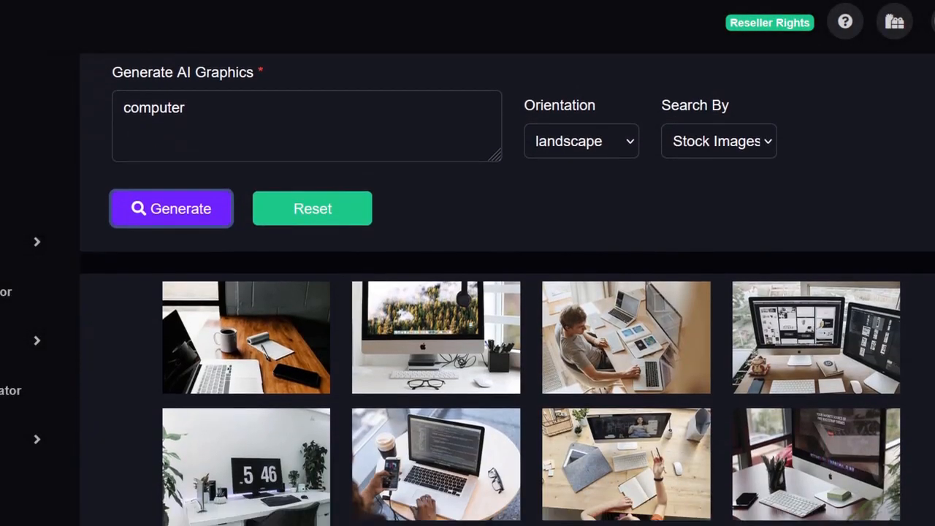
scroll(931, 108, up, 1)
scroll(507, 289, up, 2)
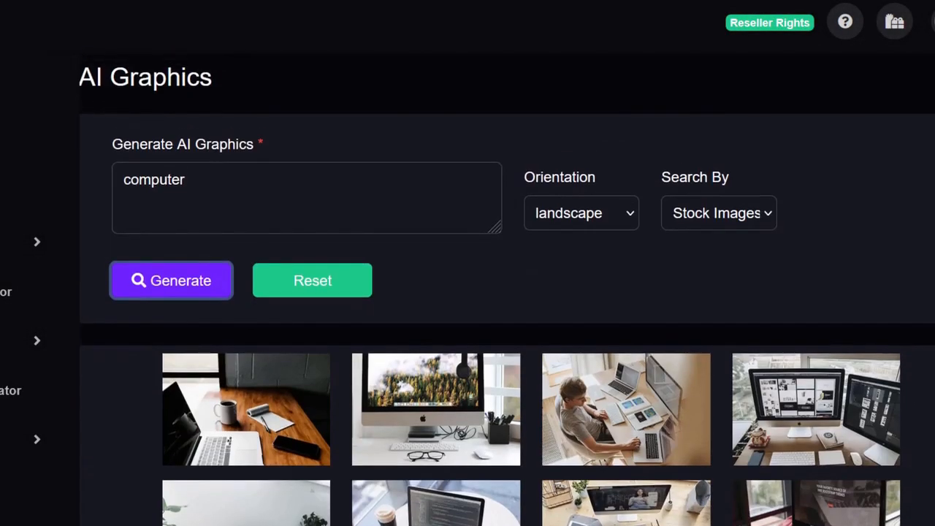
scroll(507, 289, down, 3)
scroll(506, 290, up, 3)
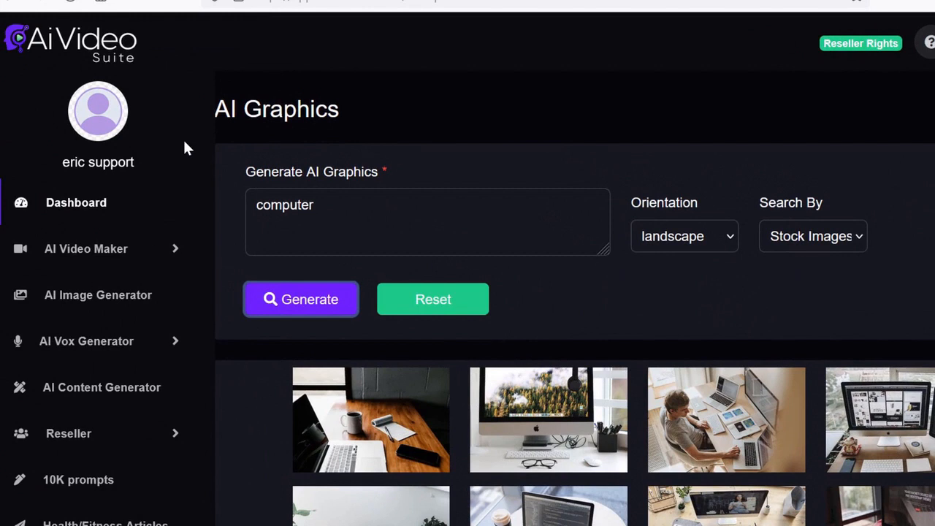
Step: Open the AI Whiteboard Video creator and examine the video types offered for AI-written content, then close the list
scroll(205, 194, down, 3)
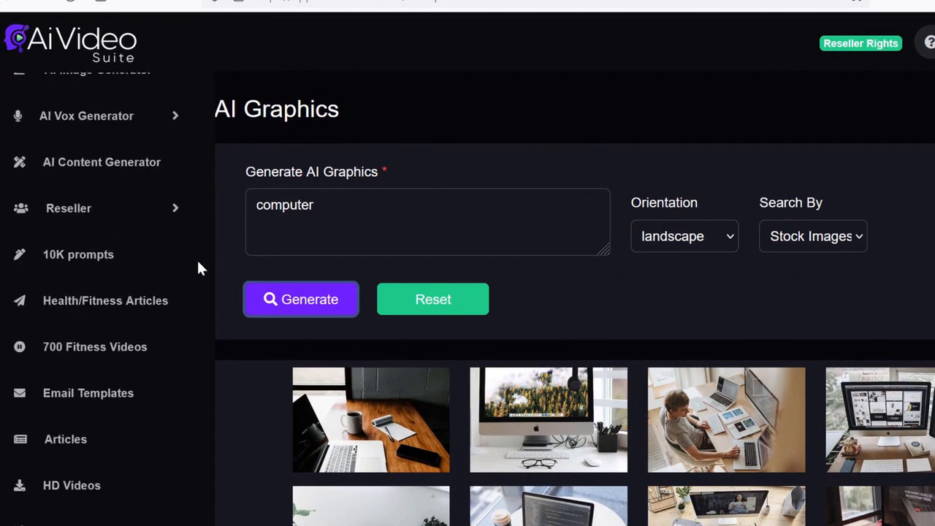
scroll(195, 314, up, 3)
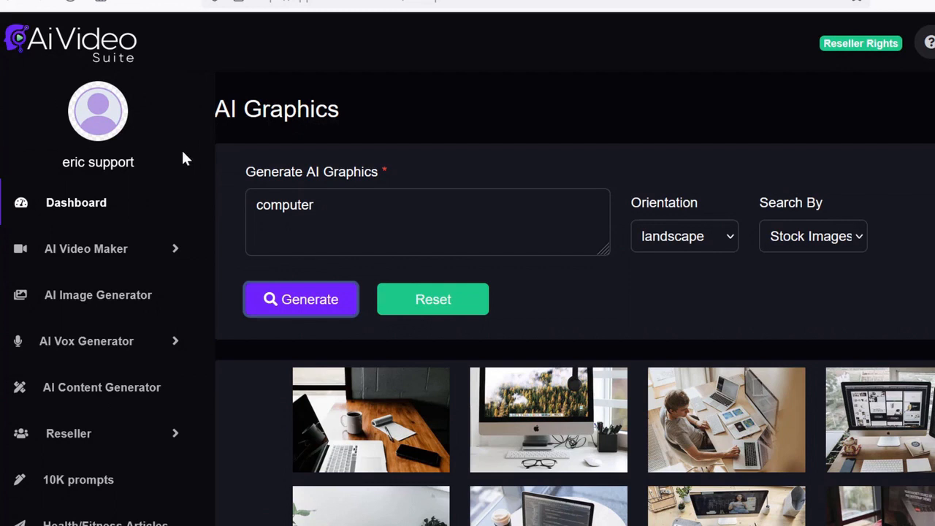
click(170, 248)
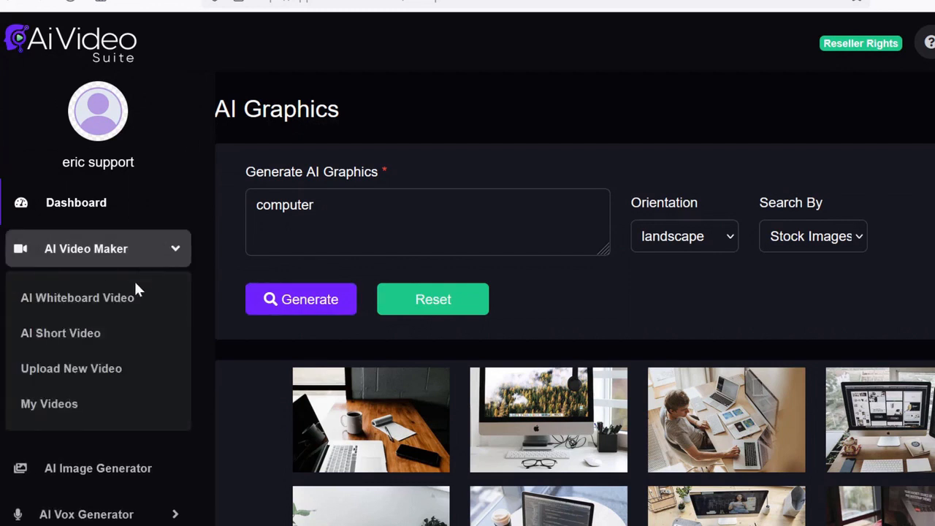
click(127, 298)
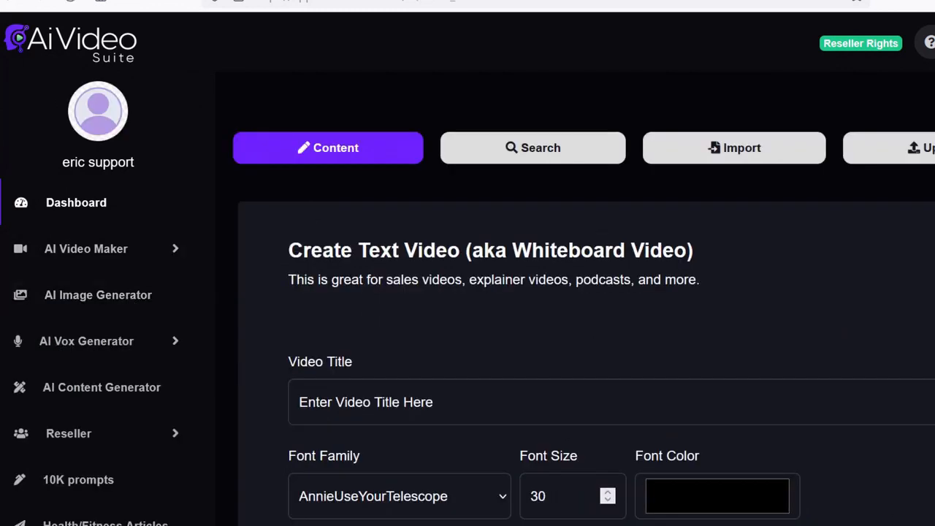
scroll(584, 292, down, 10)
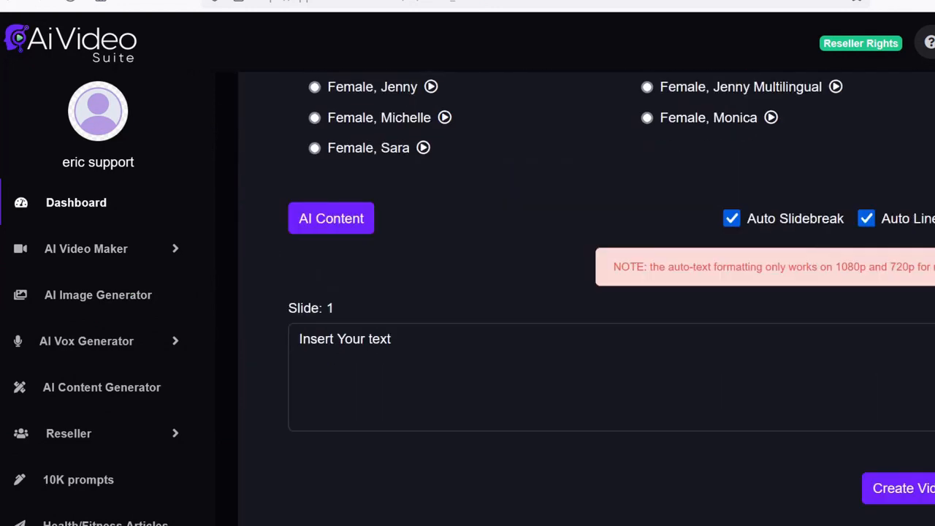
click(355, 227)
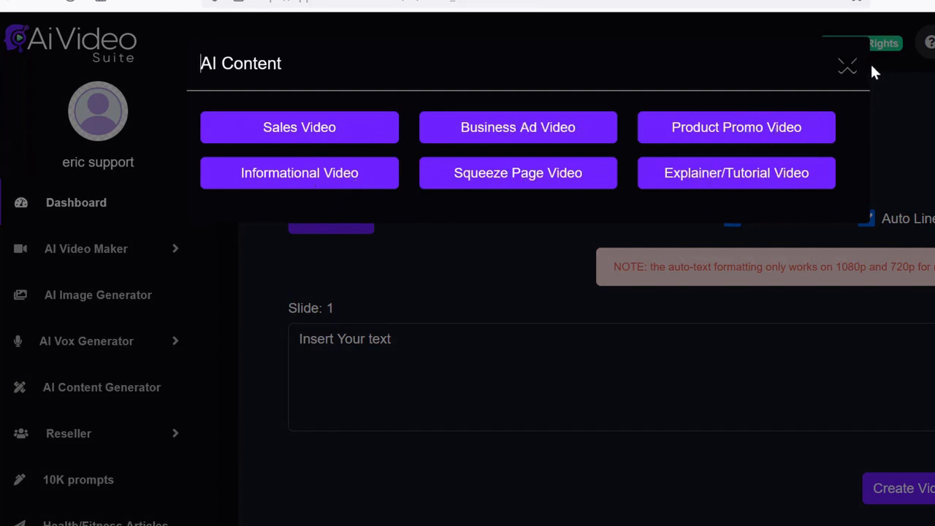
click(847, 68)
scroll(880, 190, up, 10)
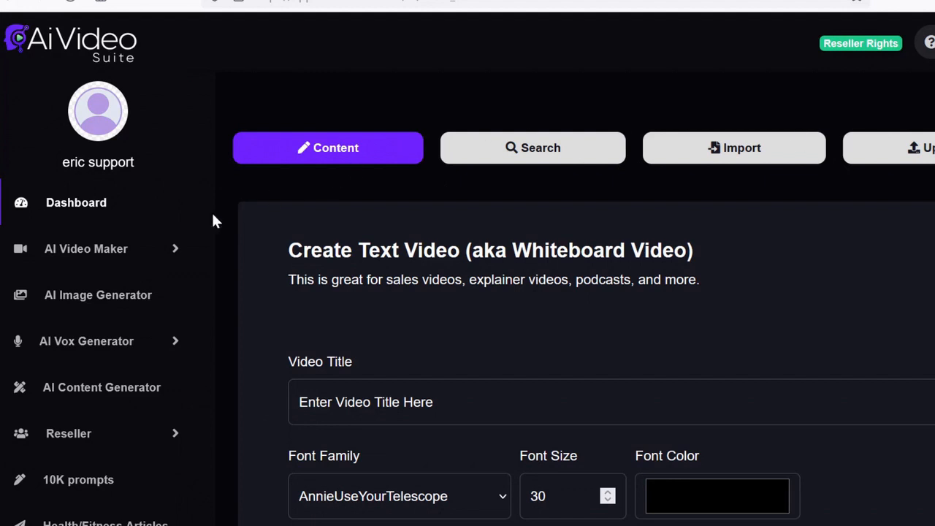
Step: Open the AI Short Video template library
click(174, 248)
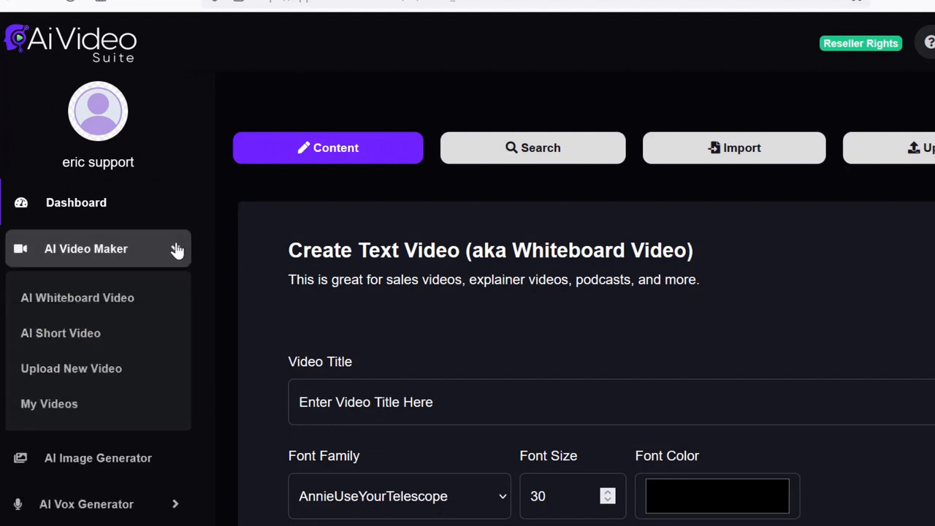
click(83, 333)
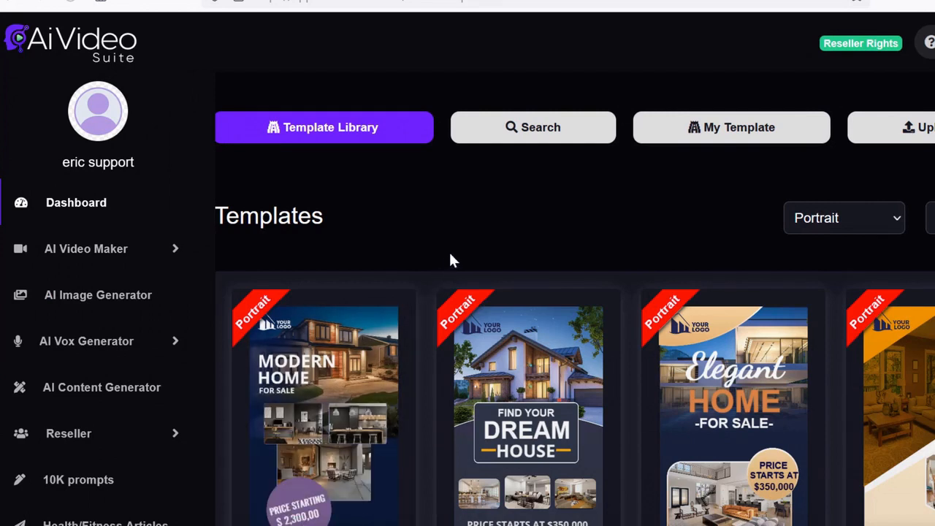